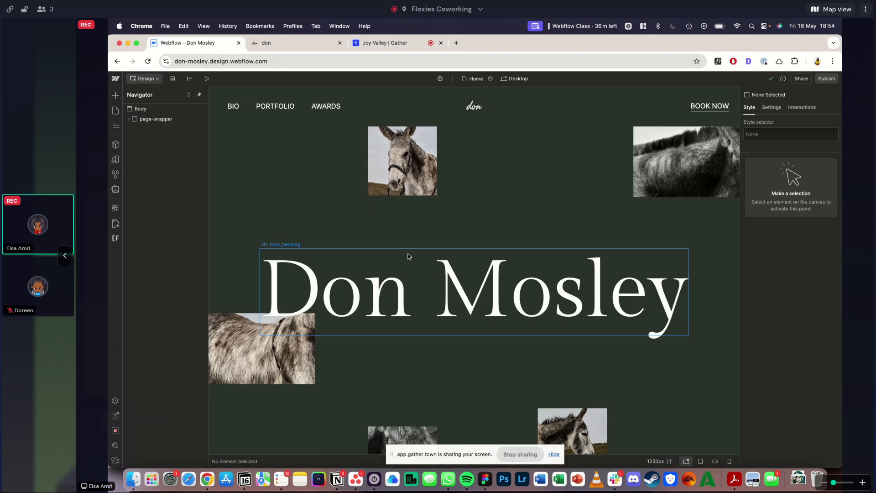
Step: Dismiss the screen-sharing notice and glance over the Squarespace reference page
left_click(553, 455)
scroll(569, 262, "down", 2)
scroll(566, 256, "up", 2)
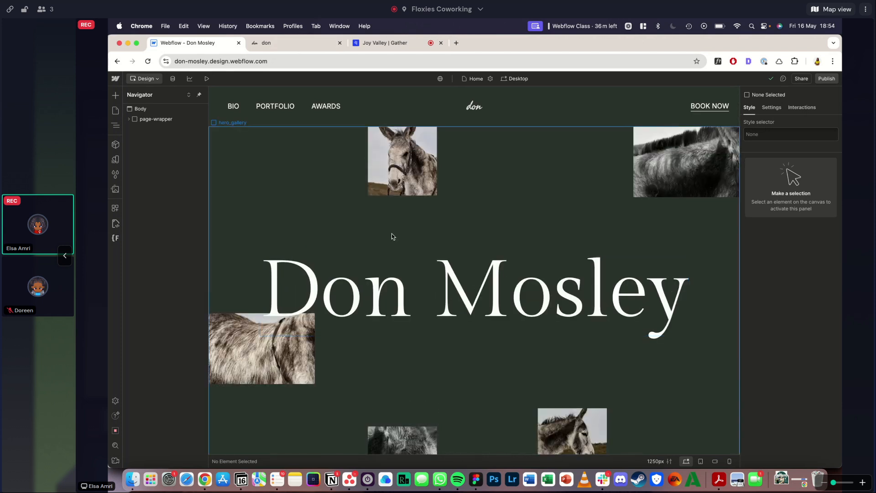
left_click(295, 44)
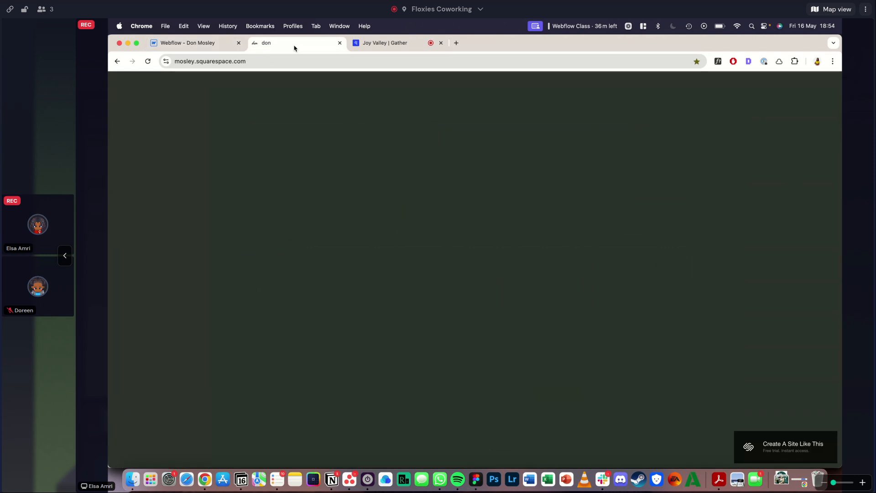
scroll(372, 270, "down", 3)
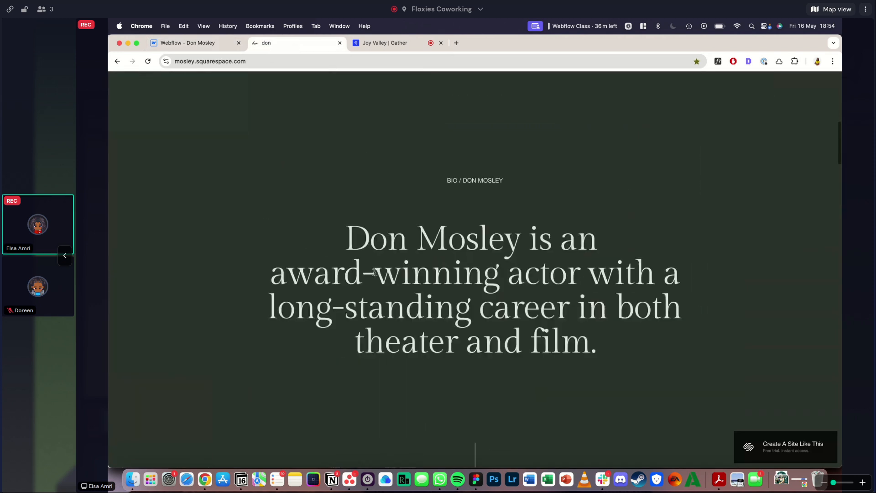
scroll(374, 273, "up", 3)
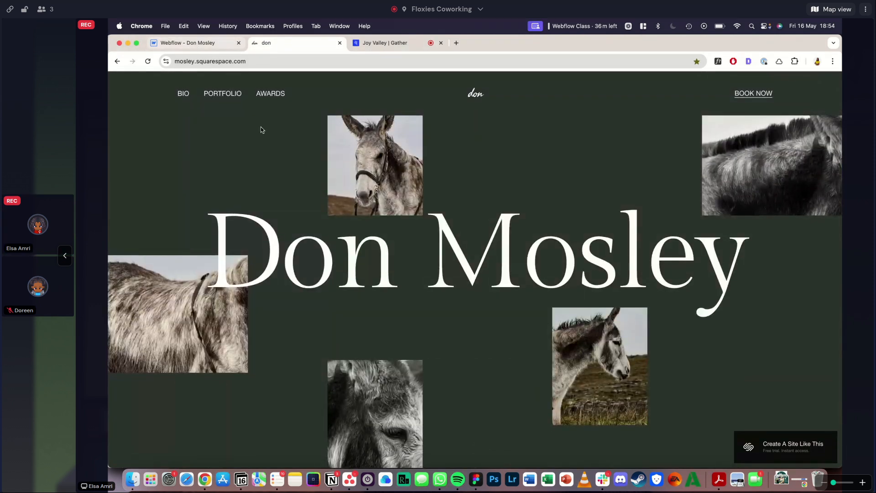
Step: Preview the Webflow build at full width, then go back to the Squarespace reference
left_click(201, 44)
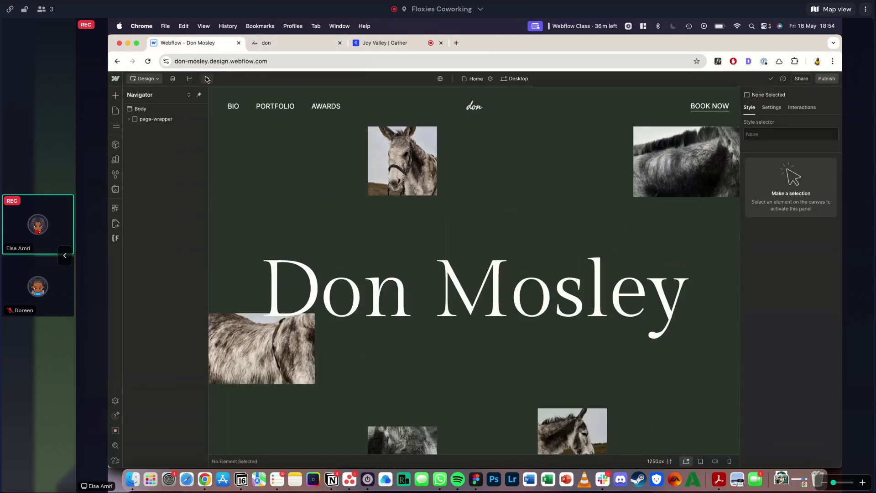
left_click(205, 78)
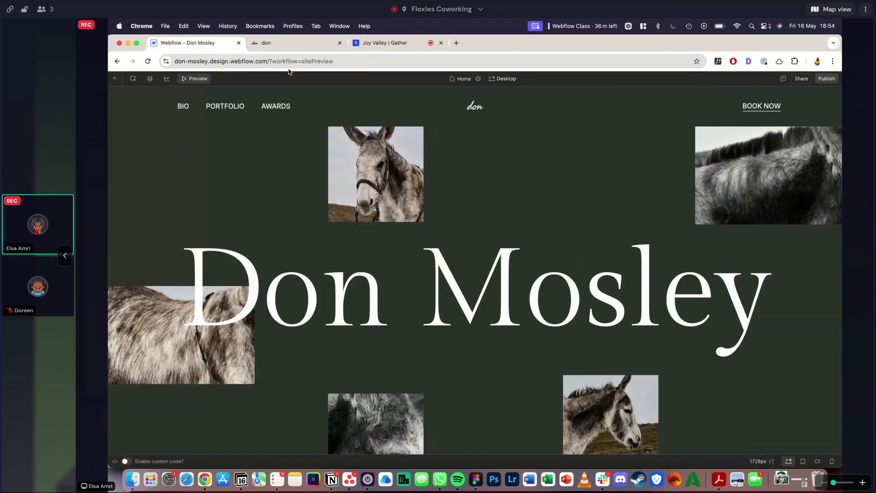
left_click(302, 43)
Step: Scroll up and down through the whole Squarespace reference page
scroll(316, 230, "down", 5)
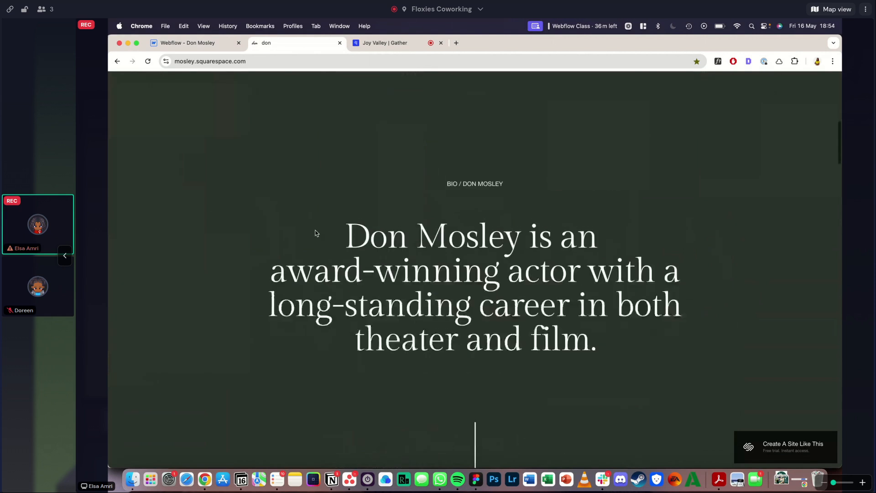
scroll(726, 182, "up", 2)
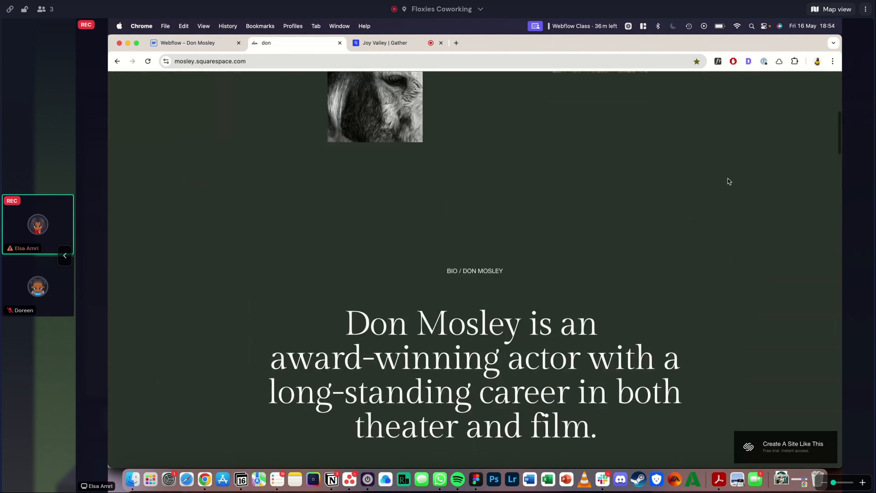
scroll(672, 228, "down", 6)
scroll(507, 291, "down", 15)
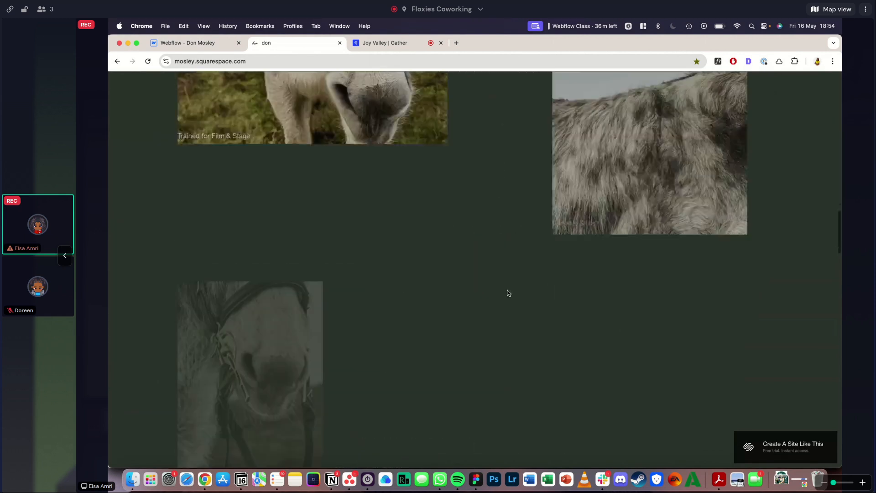
scroll(508, 292, "down", 20)
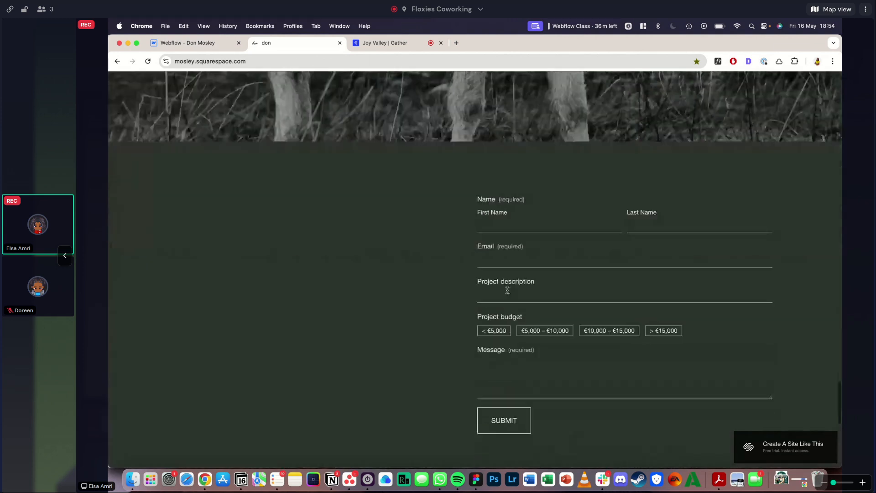
scroll(507, 292, "up", 20)
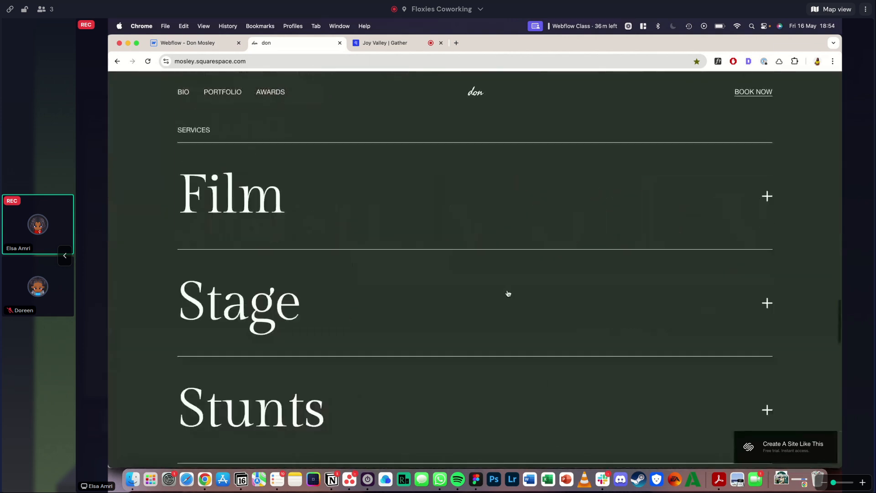
scroll(509, 293, "up", 10)
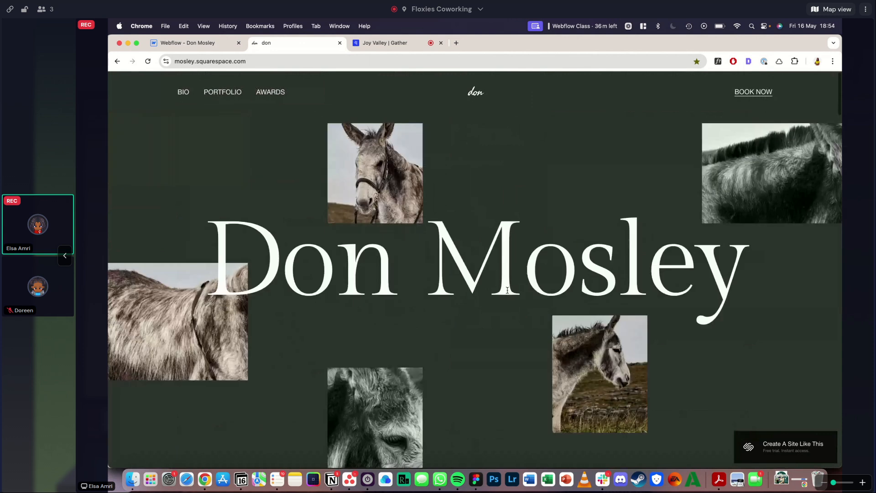
scroll(508, 290, "down", 5)
scroll(508, 290, "up", 5)
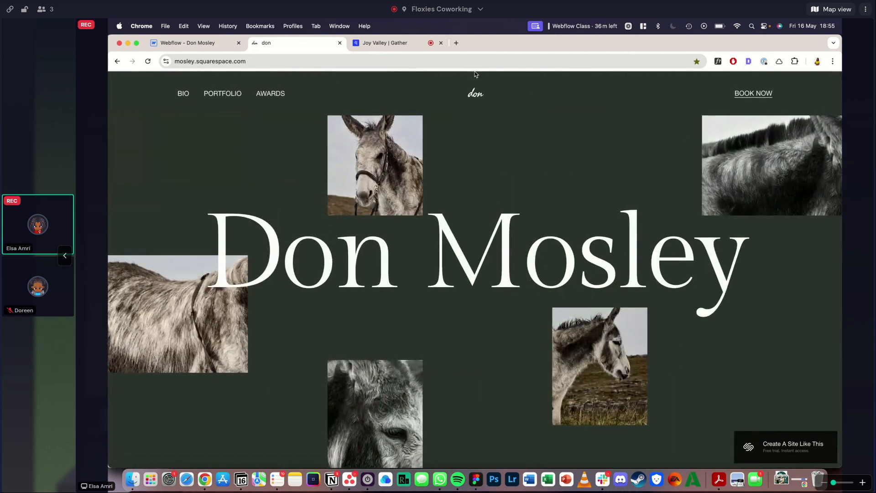
scroll(390, 362, "down", 20)
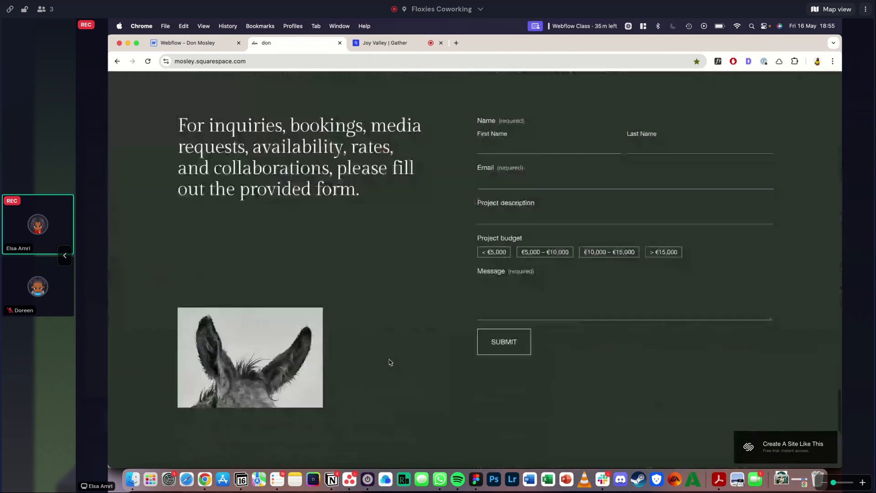
scroll(390, 362, "down", 3)
scroll(530, 193, "up", 5)
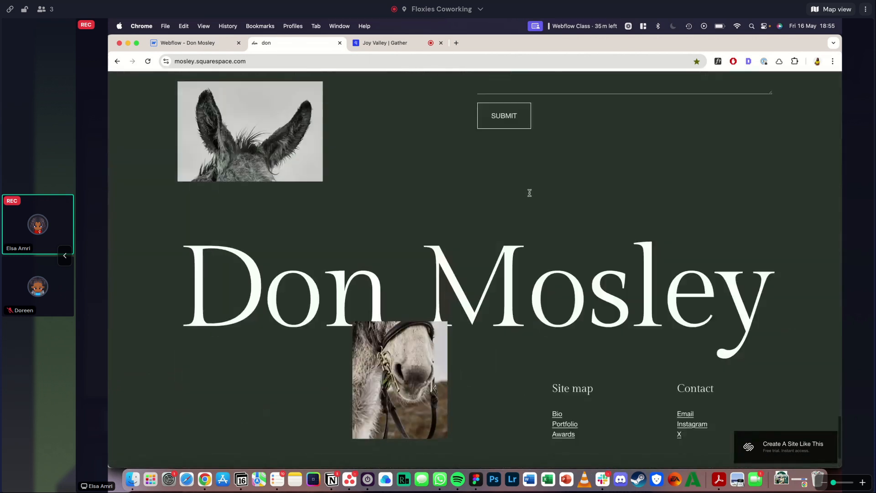
scroll(531, 195, "up", 1)
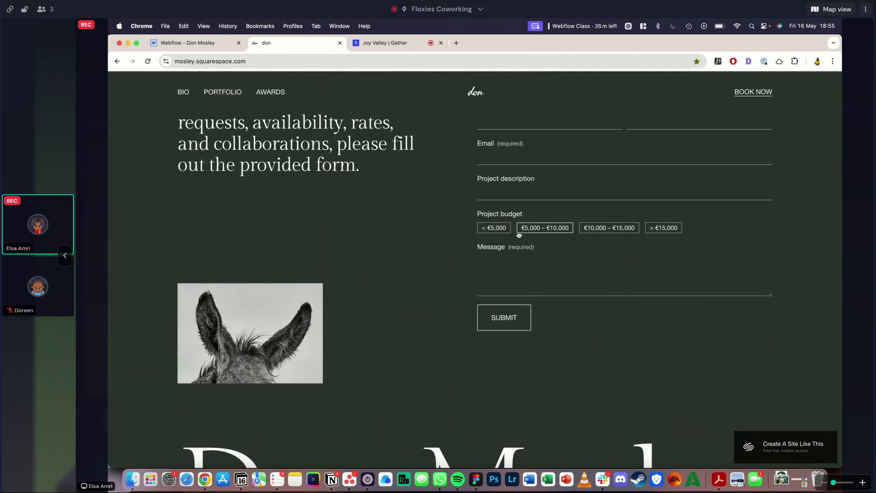
scroll(519, 234, "up", 15)
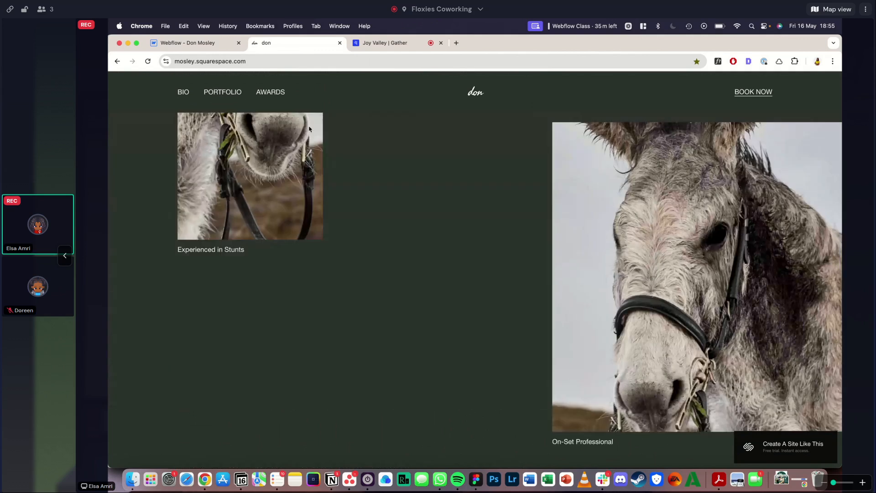
scroll(330, 260, "up", 10)
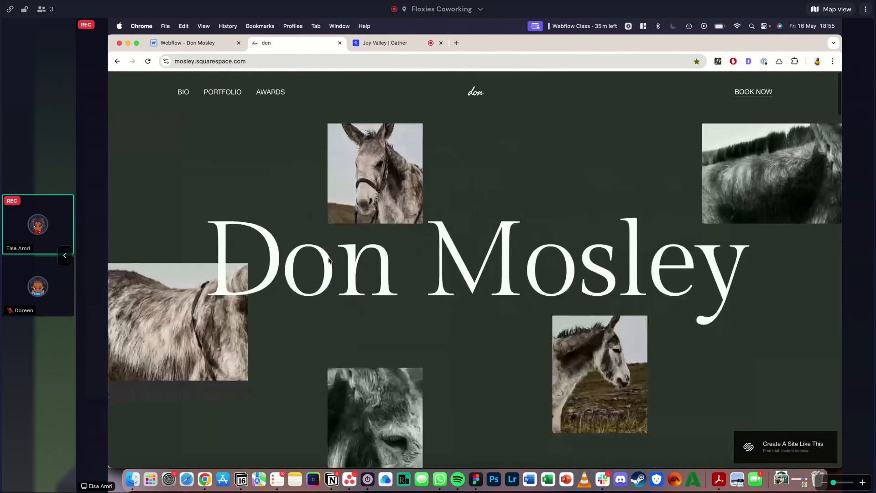
scroll(329, 259, "down", 8)
scroll(328, 258, "up", 8)
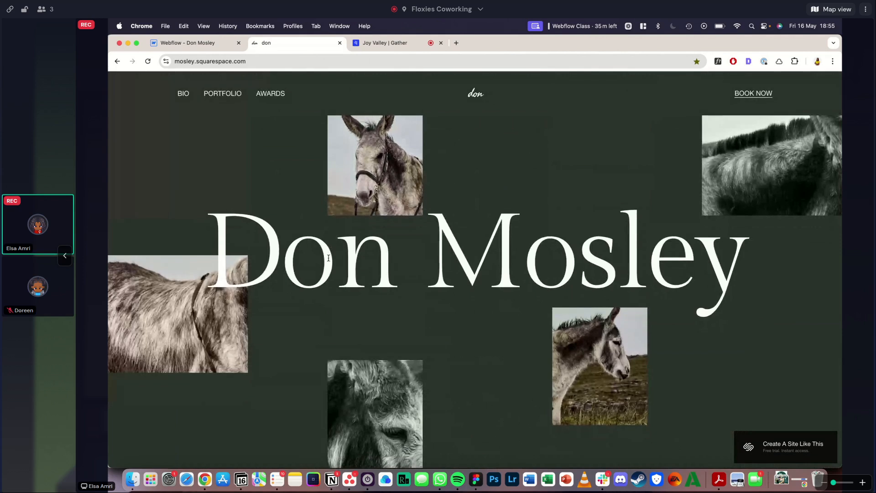
scroll(328, 243, "down", 5)
scroll(327, 243, "up", 5)
Step: Exit the Webflow Preview and select hero-section on the canvas
left_click(197, 45)
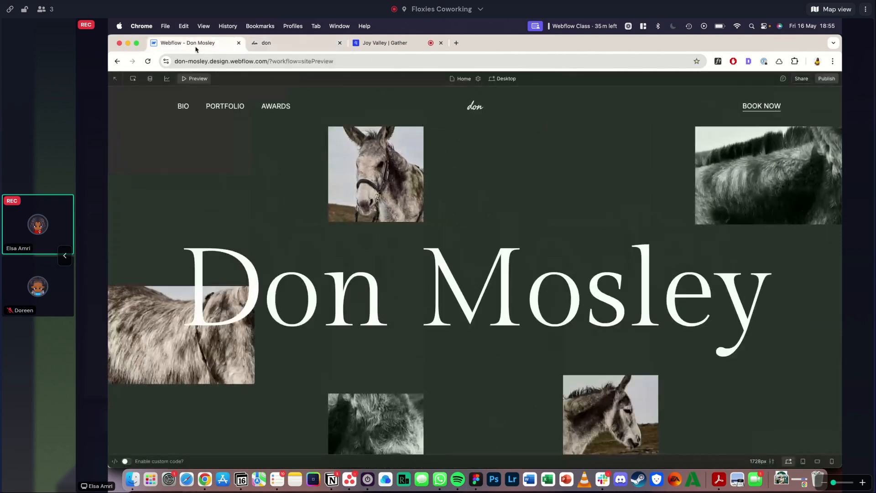
left_click(182, 79)
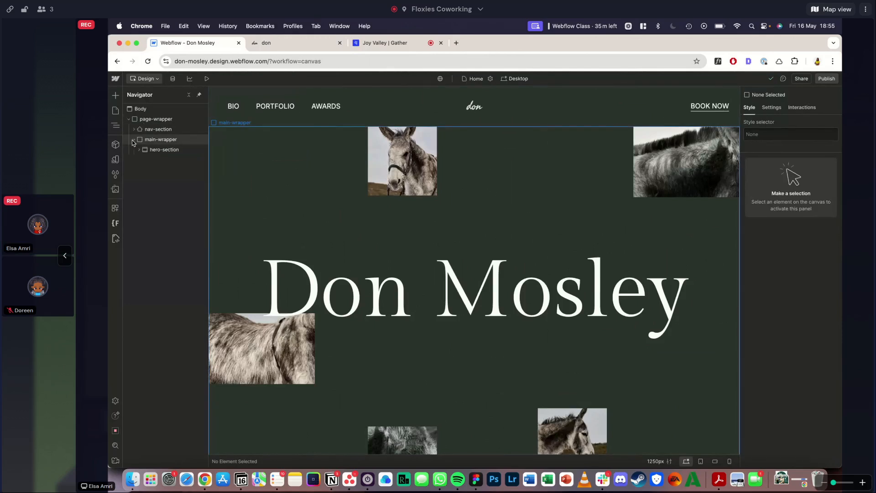
left_click(327, 197)
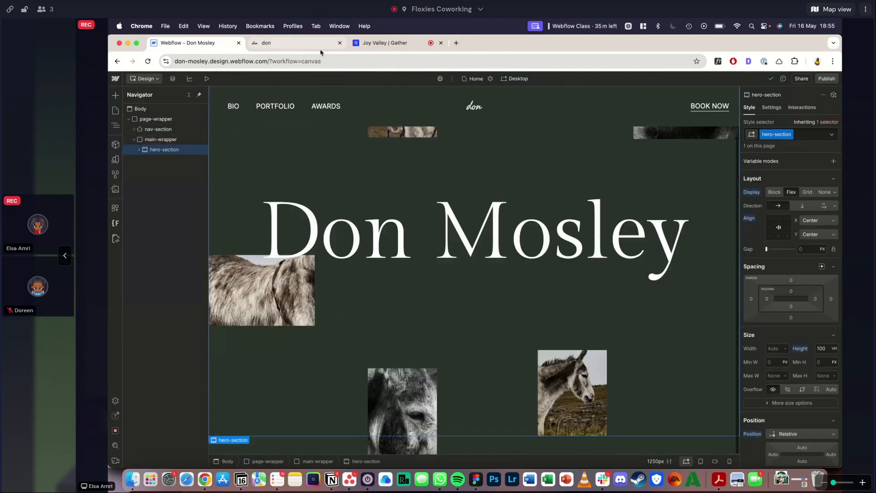
key("ctrl+Tab")
Step: Scroll the reference page to the BIO / DON MOSLEY statement and the downward arrow below it
scroll(306, 236, "down", 5)
scroll(306, 236, "down", 5)
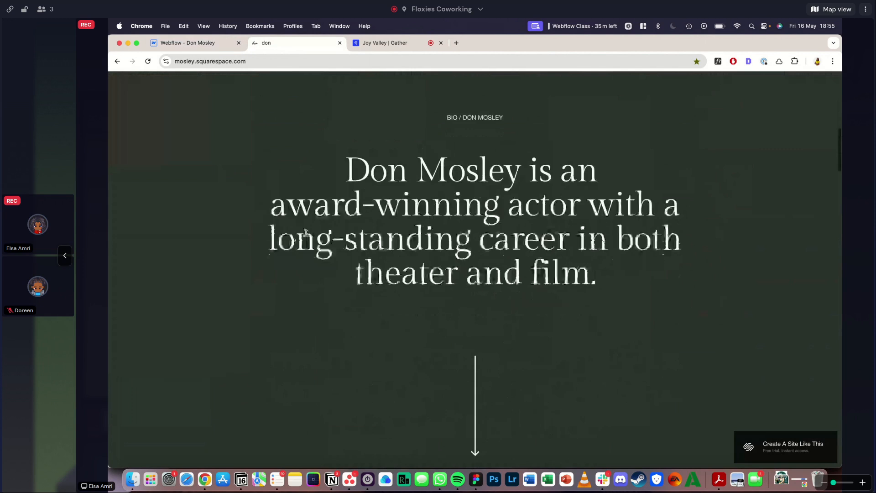
scroll(506, 279, "down", 5)
scroll(507, 281, "up", 10)
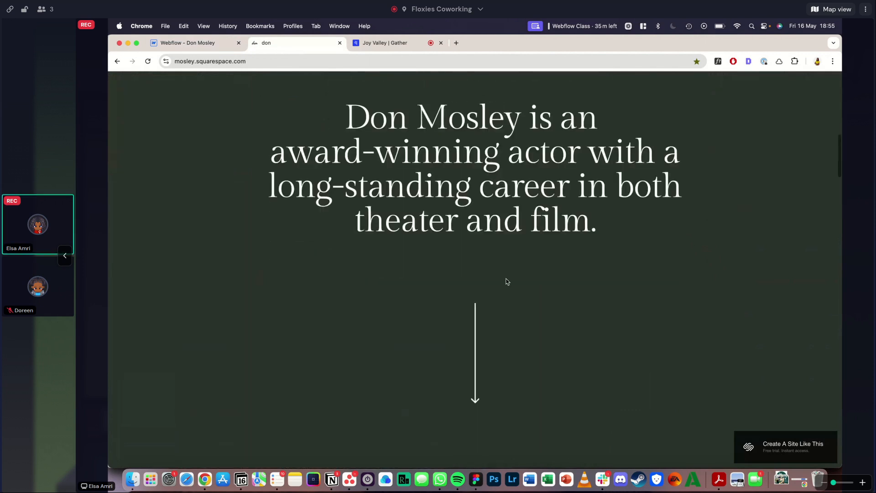
scroll(471, 265, "down", 3)
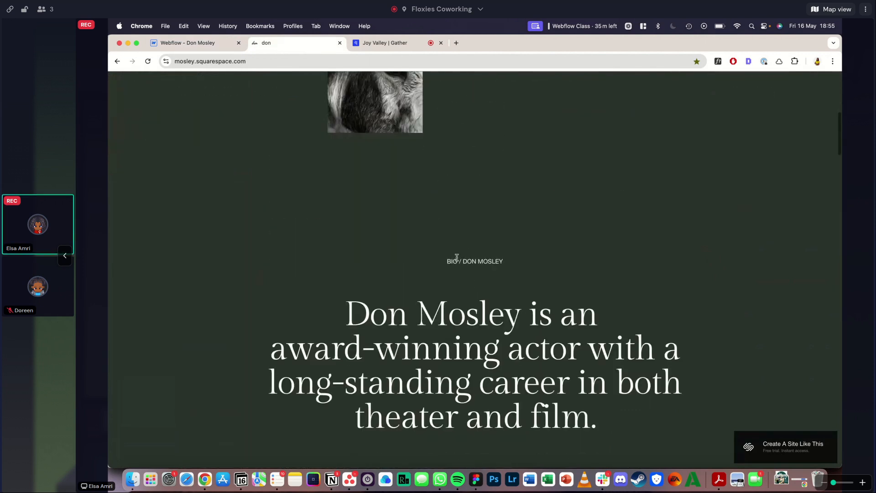
scroll(458, 378, "down", 2)
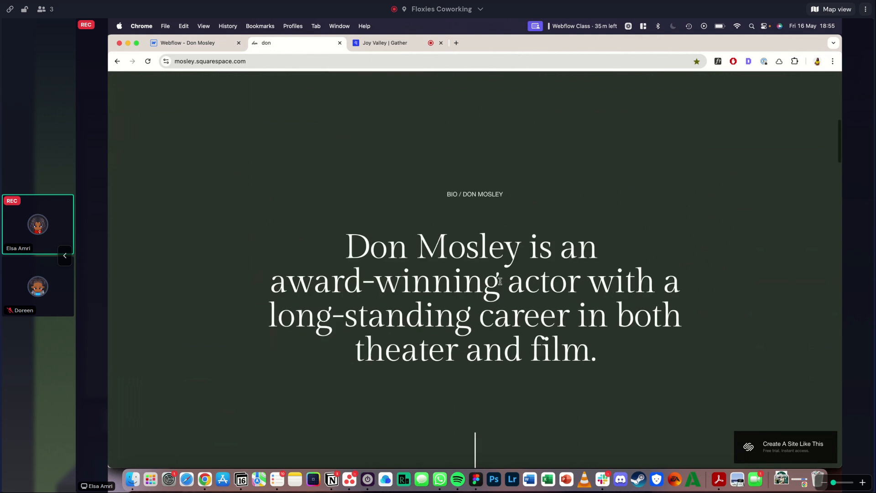
scroll(498, 283, "down", 4)
scroll(475, 274, "down", 3)
scroll(480, 310, "down", 8)
scroll(480, 311, "up", 15)
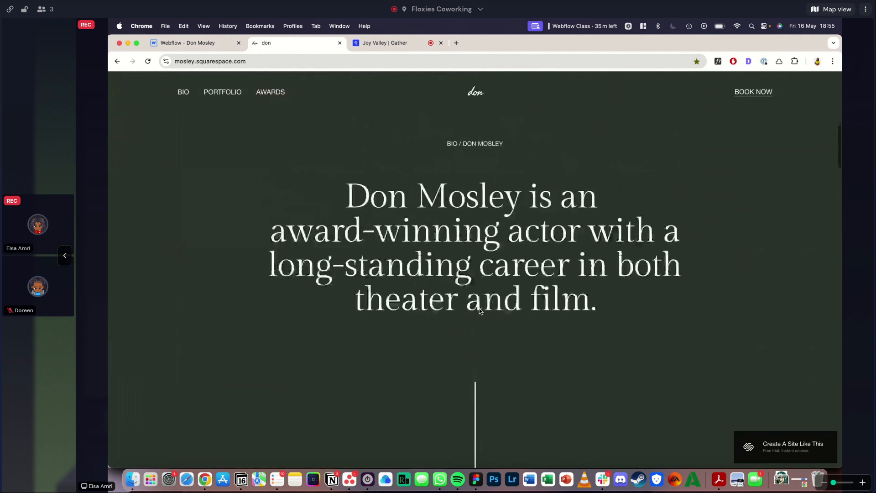
scroll(479, 311, "up", 2)
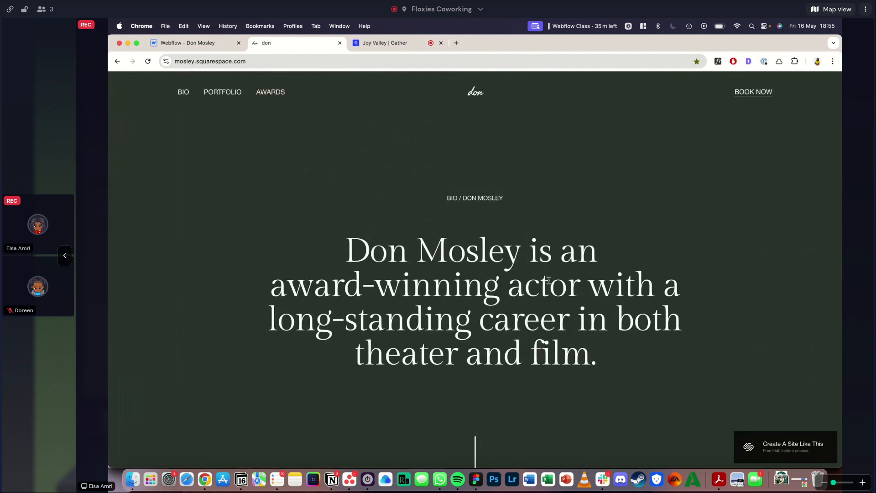
scroll(476, 332, "down", 4)
scroll(529, 267, "down", 5)
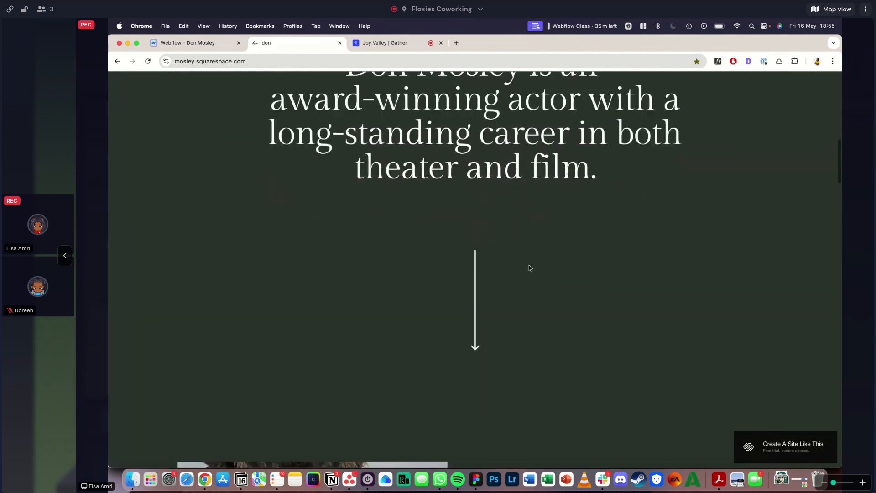
scroll(529, 265, "up", 7)
scroll(529, 265, "down", 1)
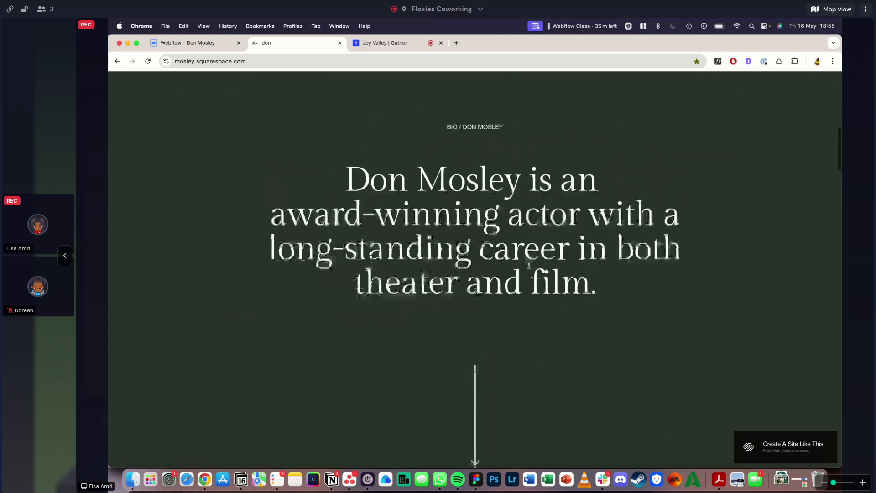
scroll(530, 265, "up", 2)
Step: Add a Section inside main-wrapper with the class intro-section, quitting WhatsApp along the way
left_click(211, 41)
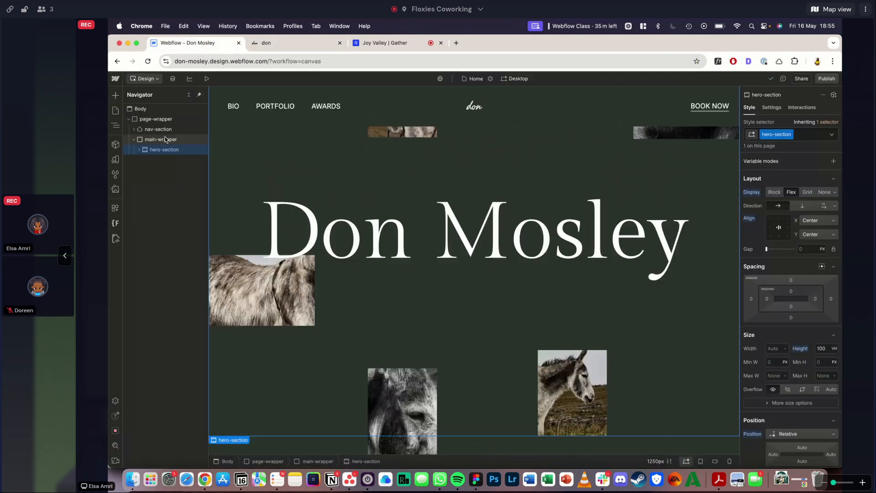
left_click(165, 137)
key("super+k")
type("sec")
key("Return")
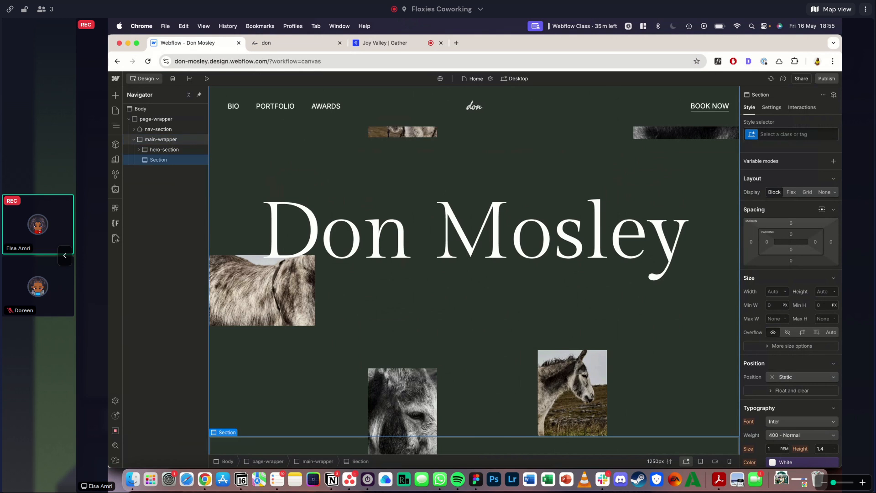
key("super+Return")
type("in")
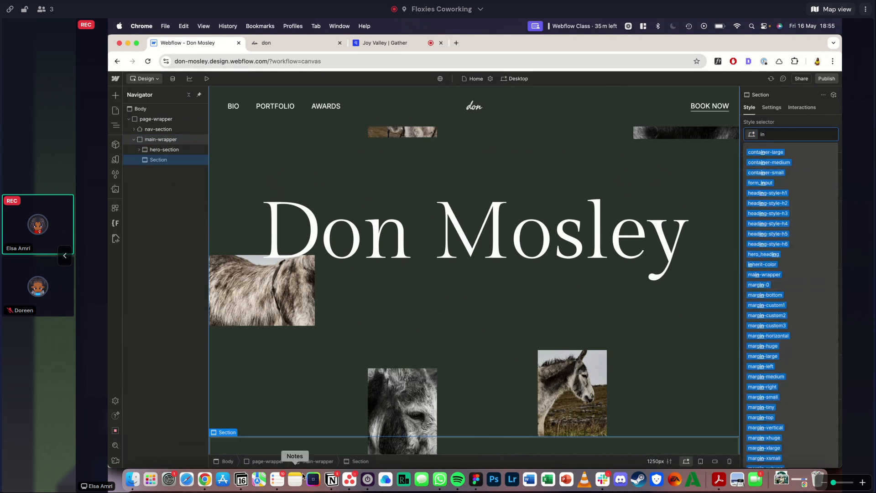
right_click(440, 479)
left_click(453, 457)
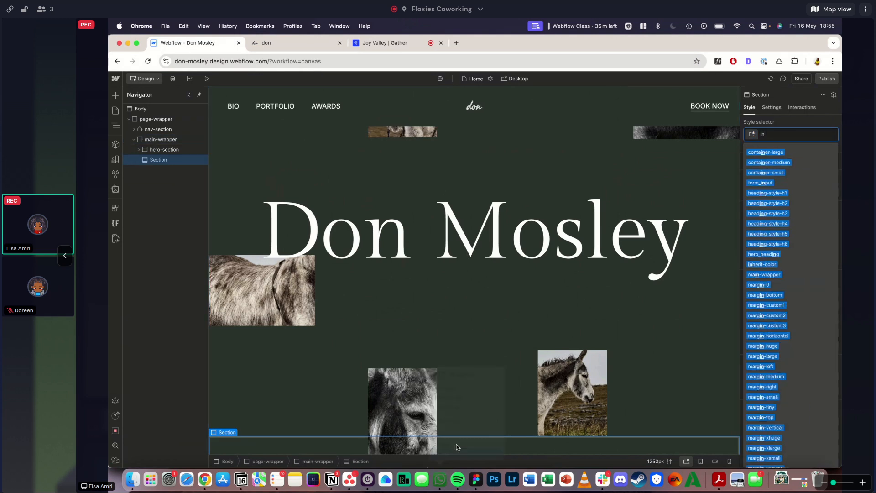
type("tro-section")
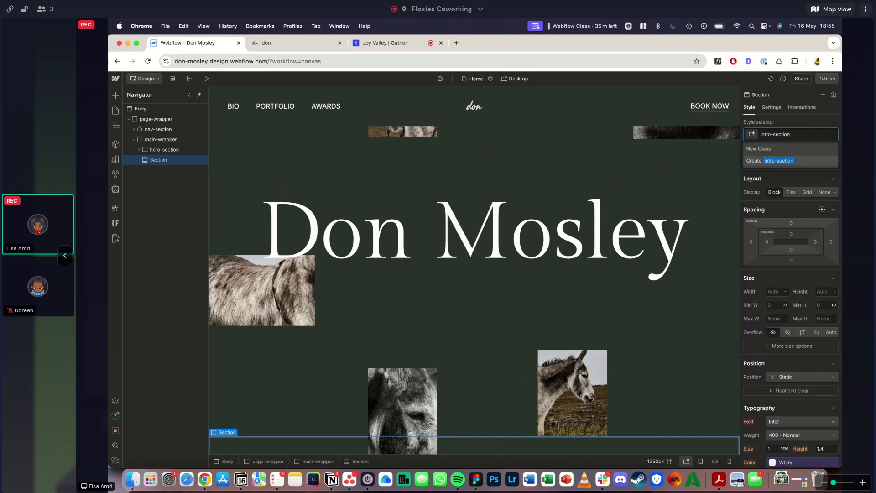
key("Return")
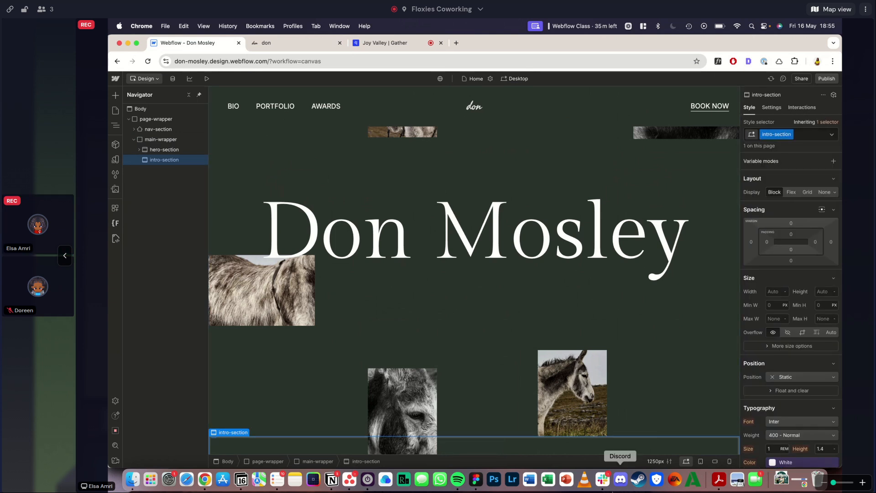
Step: Quit Slack and nest a Div Block classed padding-global inside intro-section
right_click(603, 479)
left_click(614, 458)
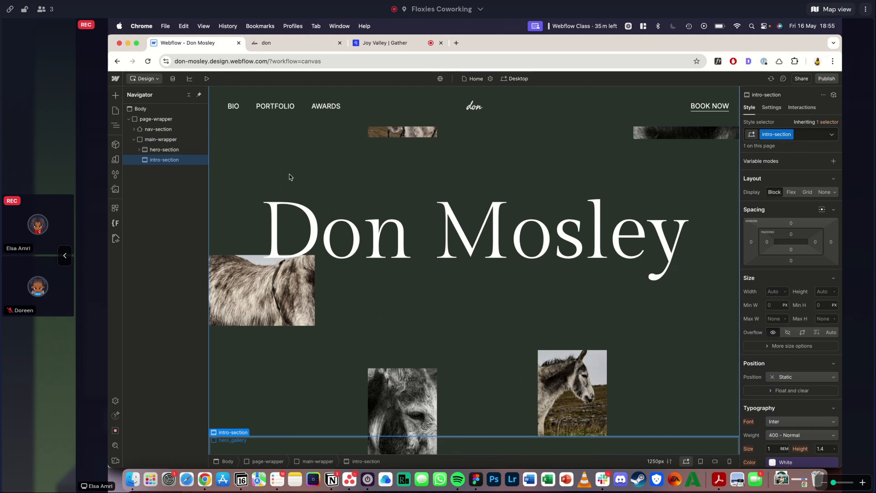
key("super+e")
type("div")
key("Return")
key("super+Return")
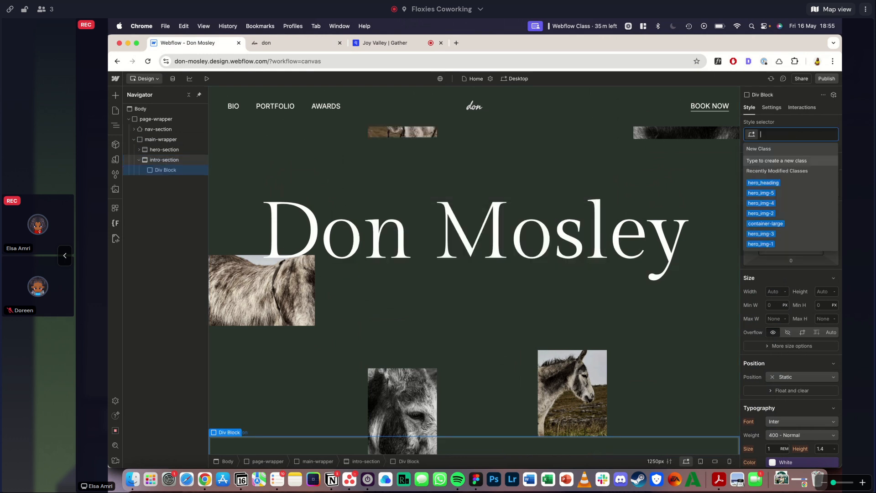
type("padding-gl")
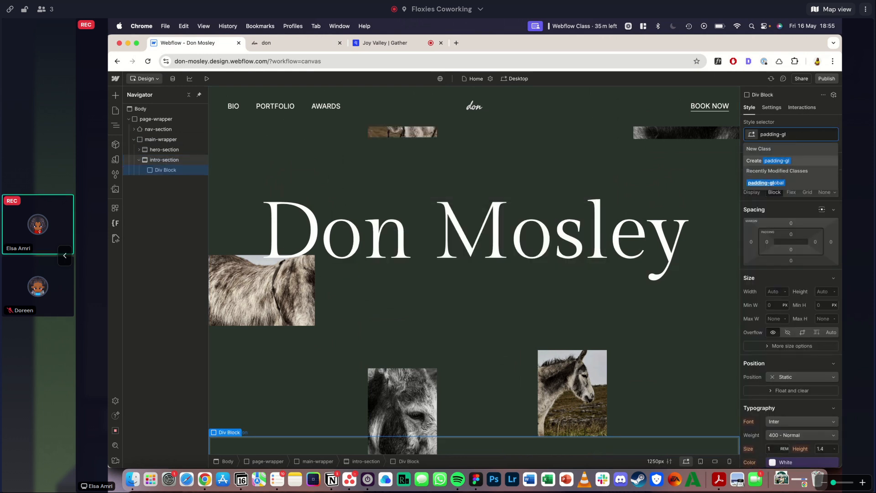
key("Return")
Step: Nest a padding-vertical Div Block in padding-global with the padding-xhuge combo class
key("super+e")
type("div")
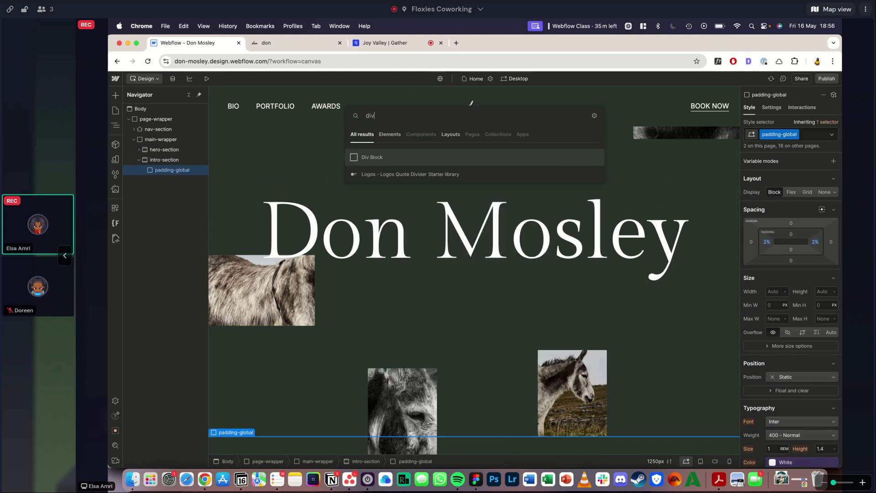
key("Return")
key("super+Return")
type("padding-v")
key("Return")
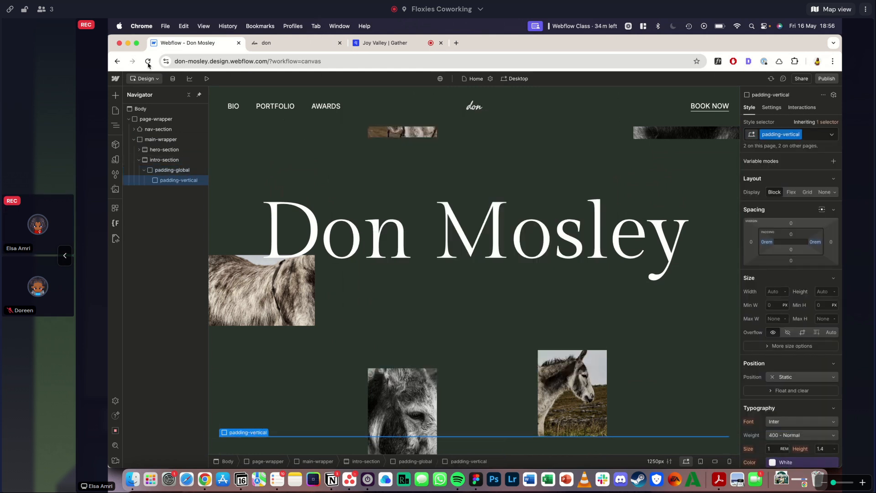
key("Down")
key("Return")
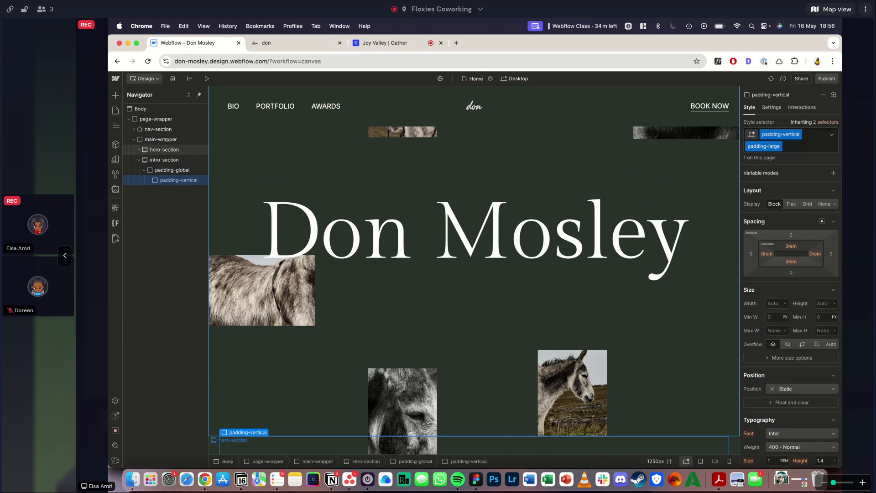
key("BackSpace")
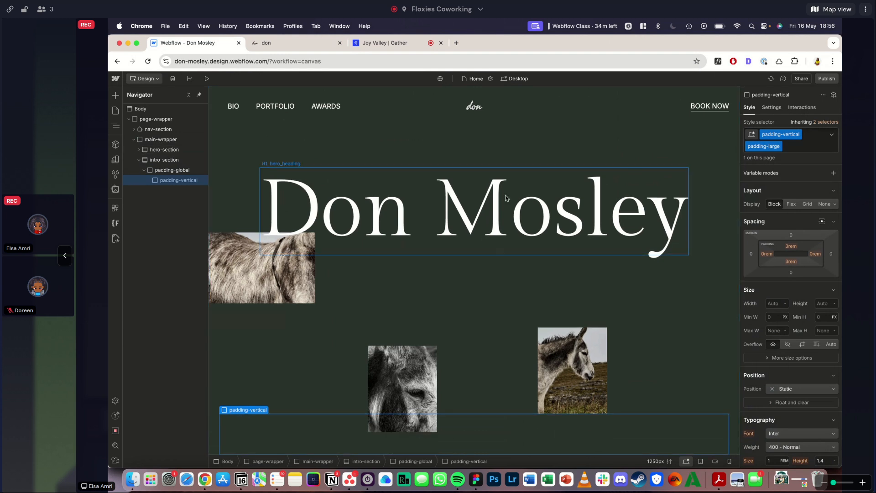
type("-xh")
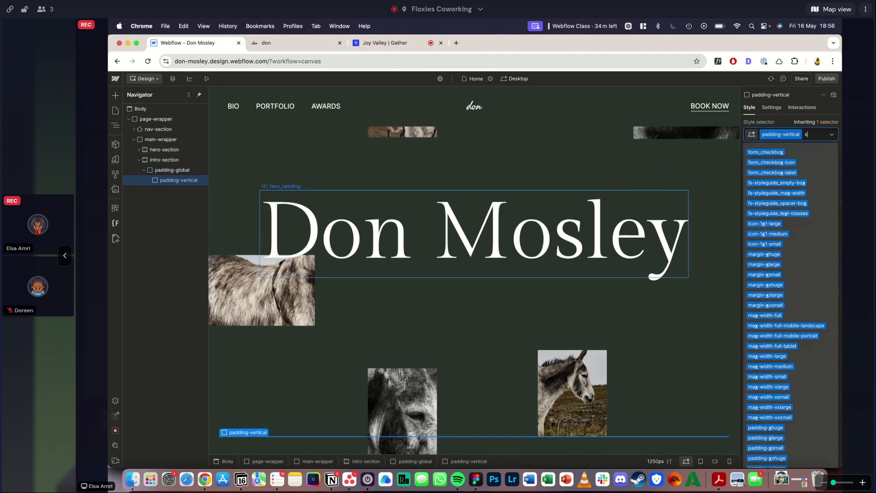
key("Return")
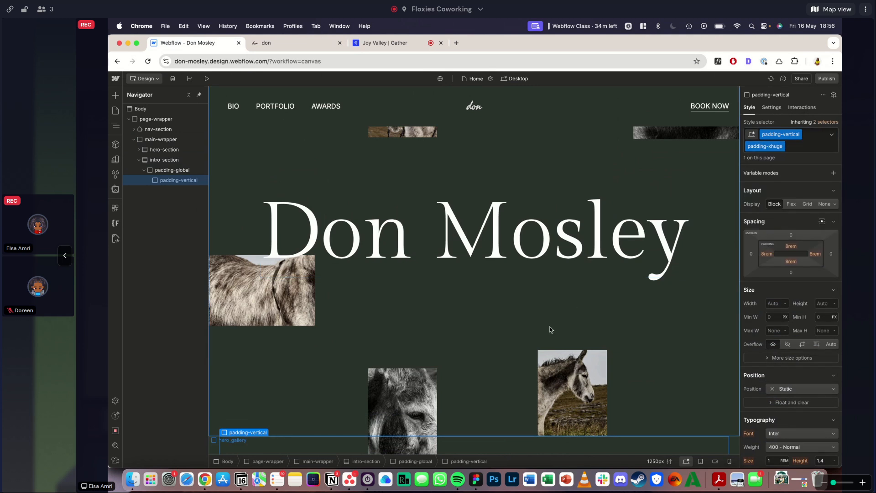
scroll(550, 329, "down", 2)
Step: Add a container-large Container in padding-vertical holding a Div Block classed intro_component
key("super+e")
type("container")
key("Return")
type("container")
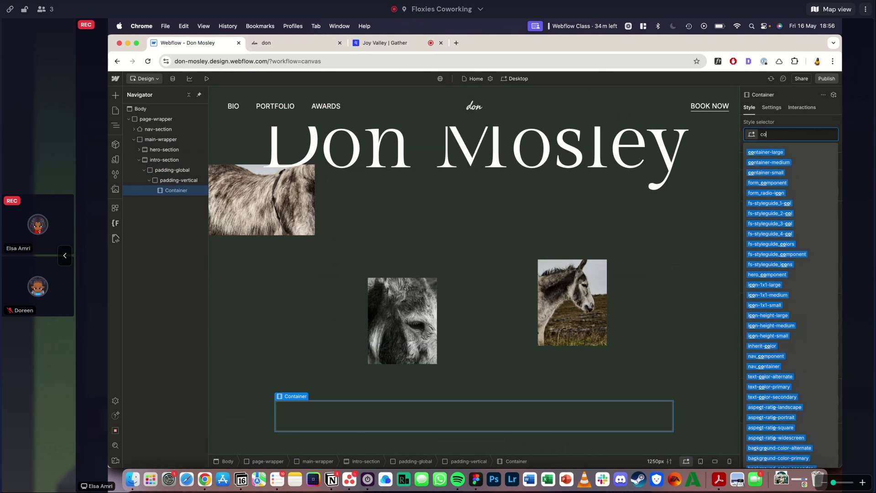
key("Return")
key("super+e")
type("div")
key("Return")
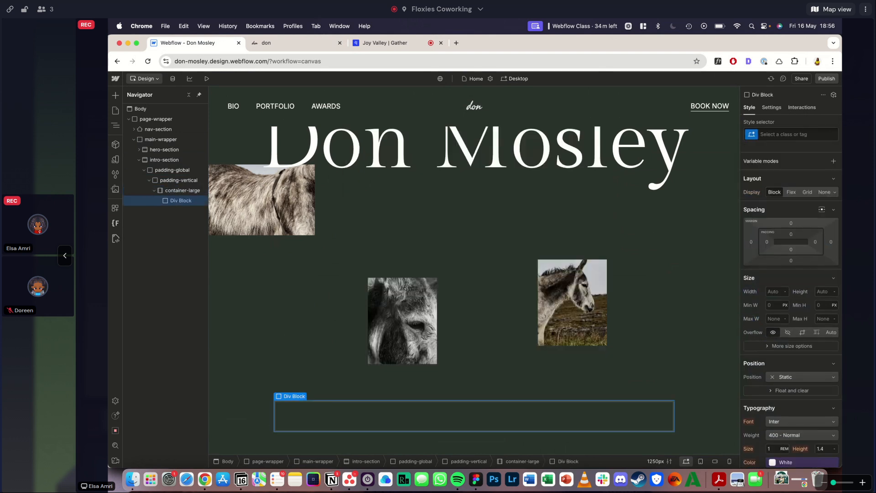
key("super+Return")
type("intro_co")
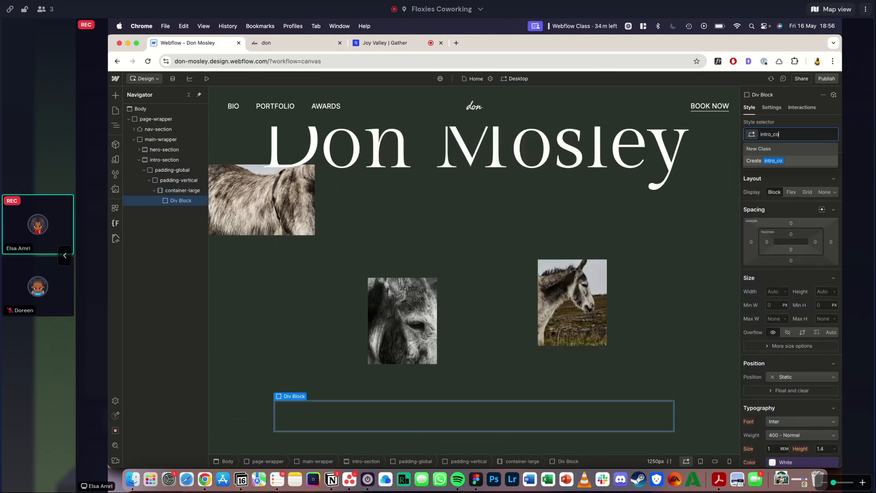
type("mponent")
key("Return")
scroll(450, 293, "down", 1)
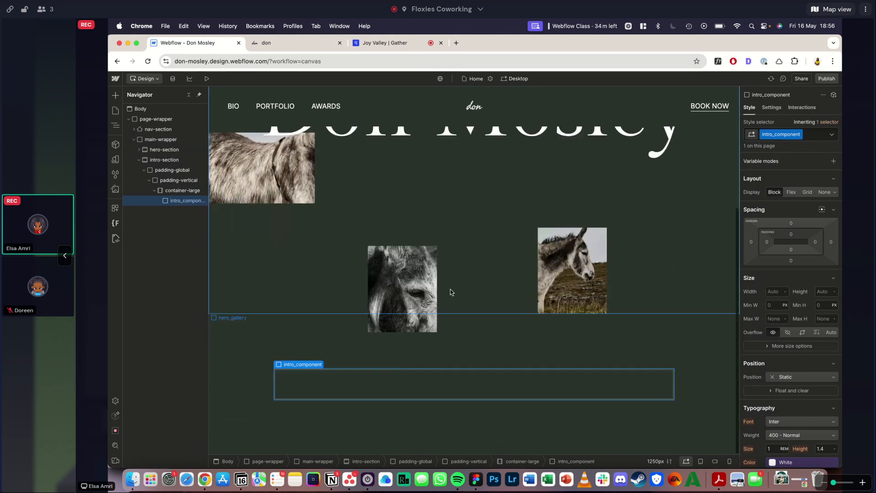
Step: After checking the reference, make intro_component a flex layout with children centred horizontally
left_click(316, 42)
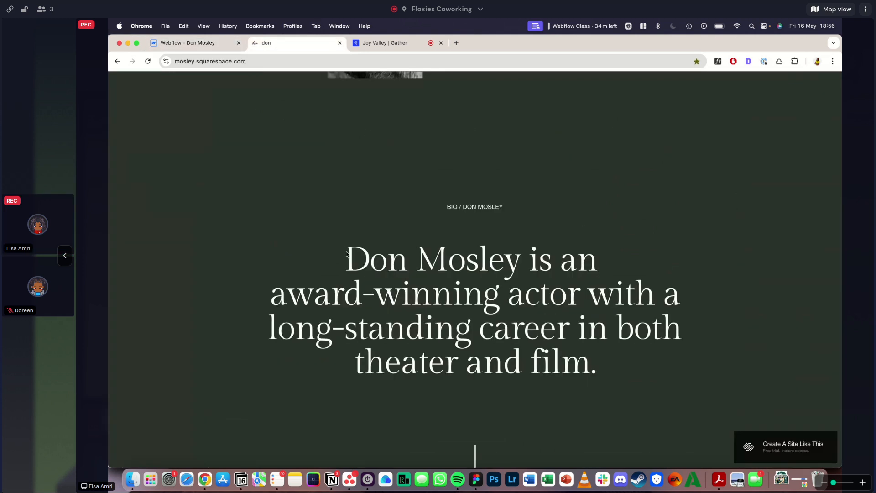
left_click(184, 44)
left_click(791, 192)
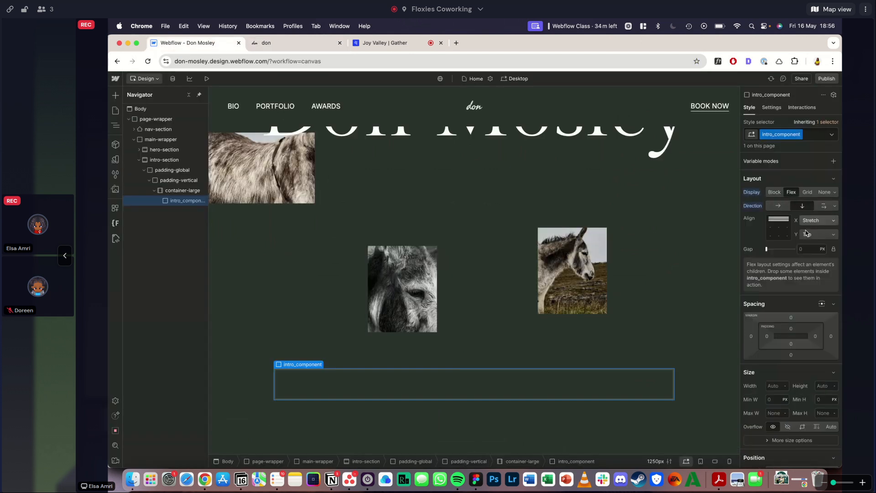
left_click(780, 220)
Step: Insert a Paragraph into intro_component and compare it against the reference bio section
key("super+e")
type("para")
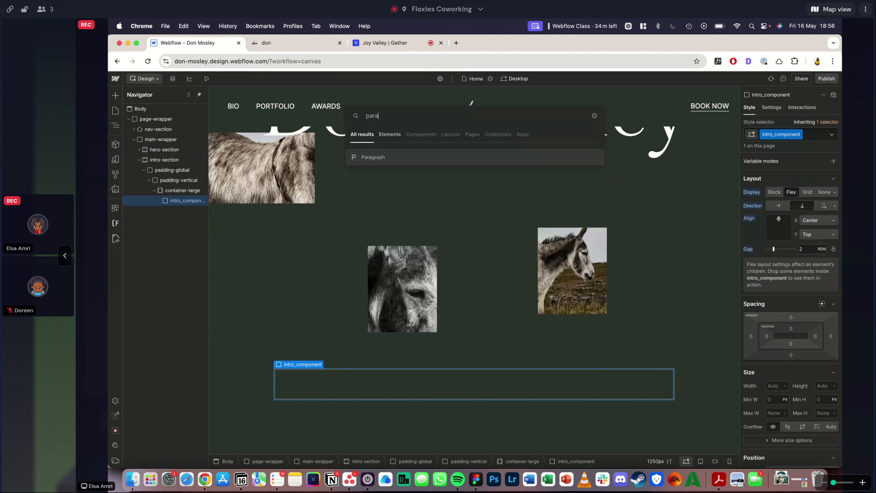
key("Return")
left_click(286, 43)
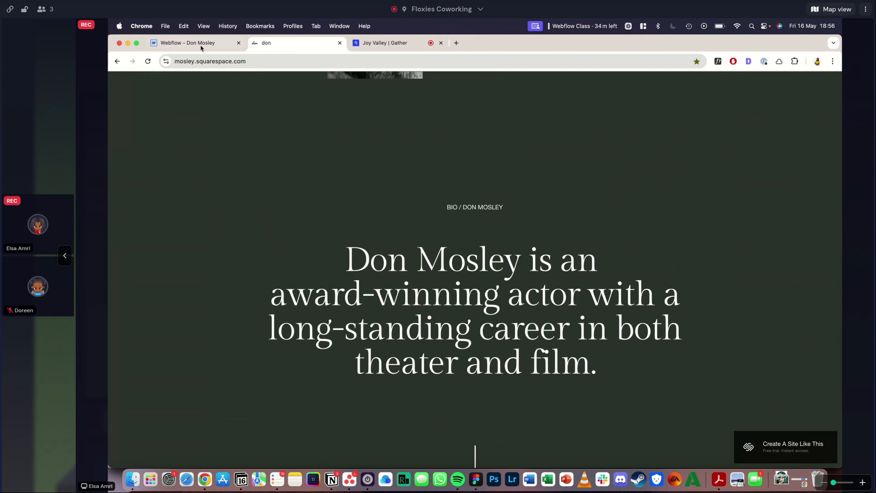
left_click(201, 45)
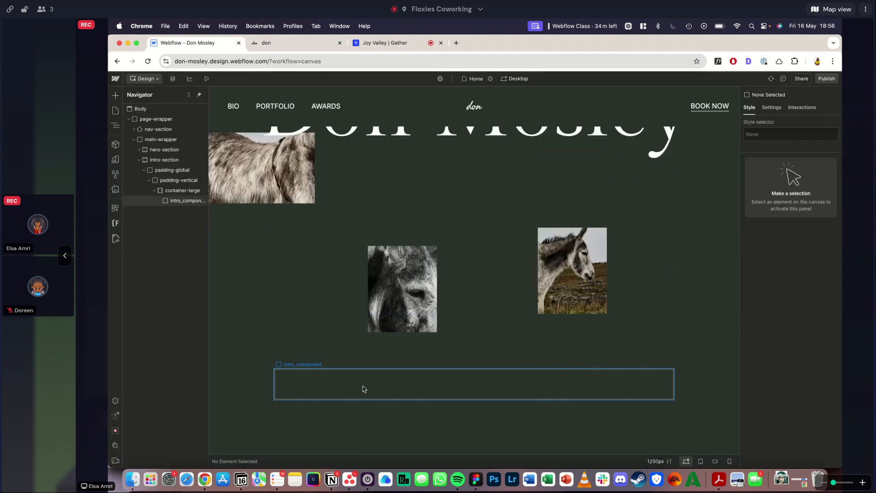
Step: Add a Text Block to intro_component and paste in the reference's 'BIO / DON MOSLEY' label
left_click(363, 386)
key("super+e")
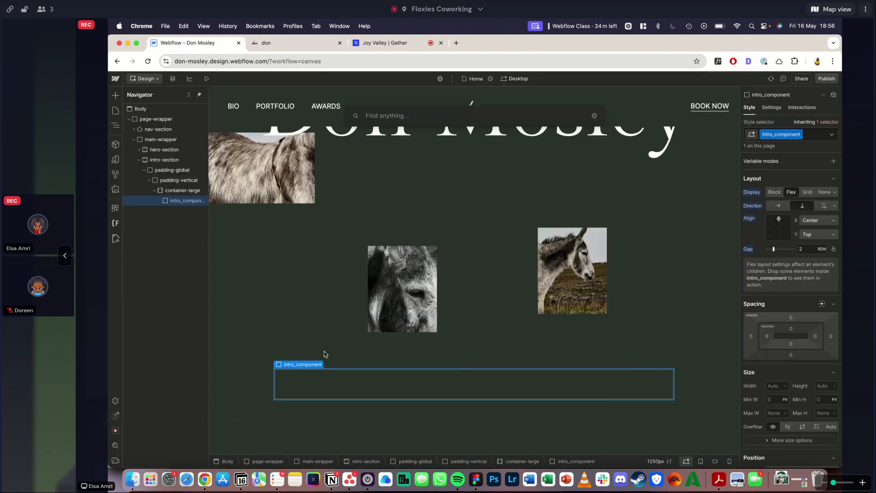
type("te")
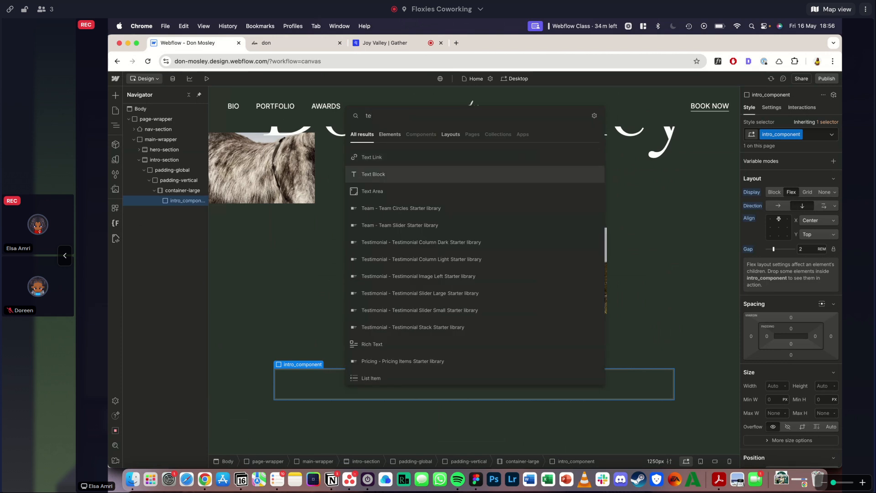
key("Return")
key("ctrl+Tab")
triple_click(475, 207)
key("ctrl+c")
left_click(187, 43)
double_click(440, 396)
key("ctrl+a")
key("ctrl+v")
key("Escape")
Step: Check the label's font on the reference and give the text block the text-size-small class
key("ctrl+Tab")
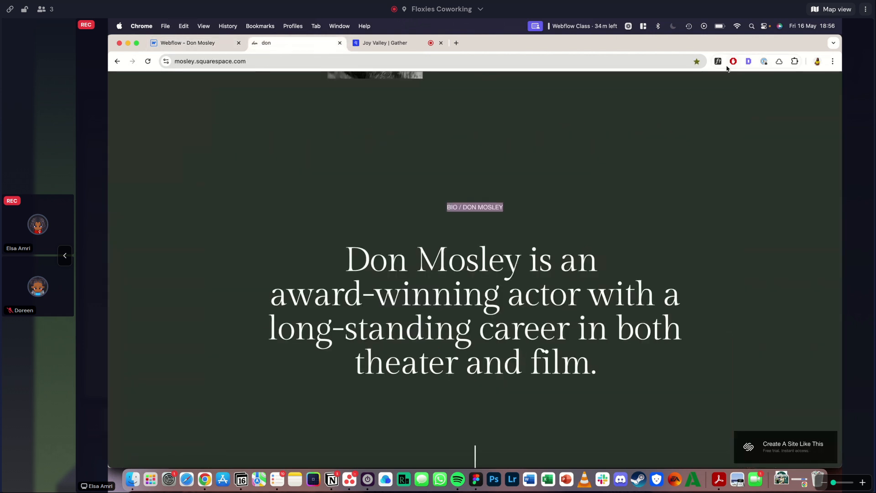
left_click(719, 62)
left_click(477, 210)
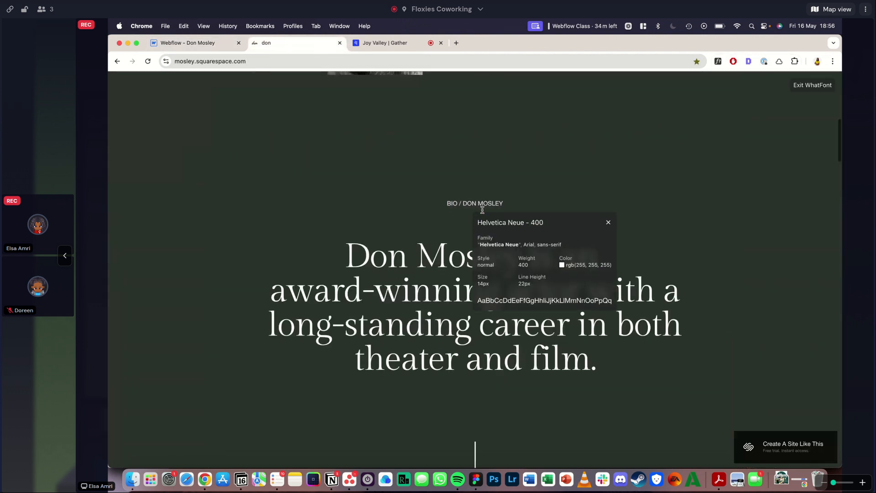
scroll(725, 117, "down", 1)
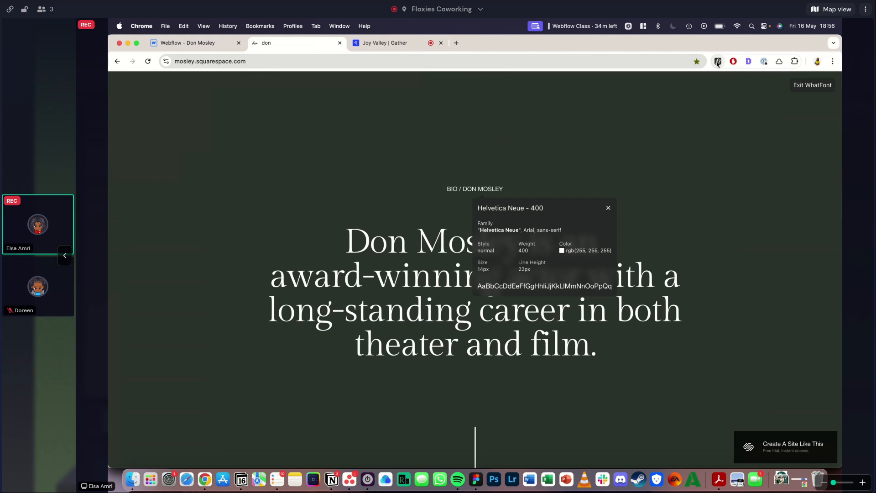
left_click(191, 44)
scroll(785, 297, "down", 4)
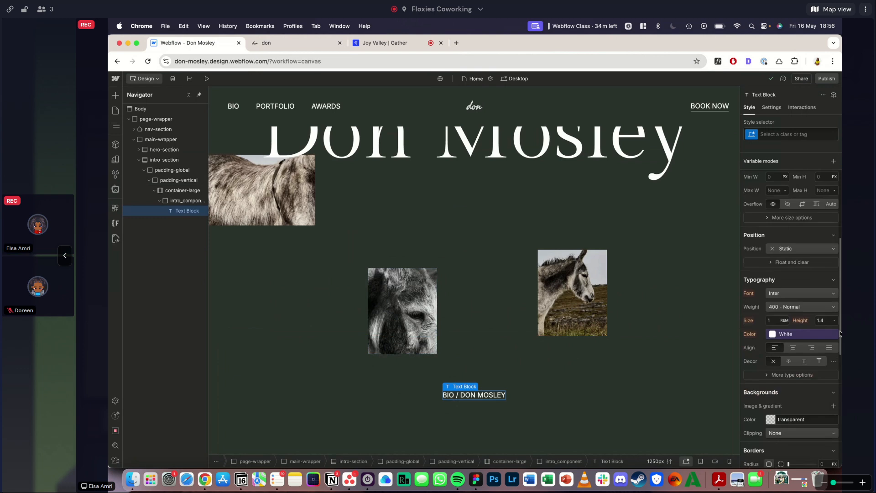
left_click(785, 135)
type("text-size-")
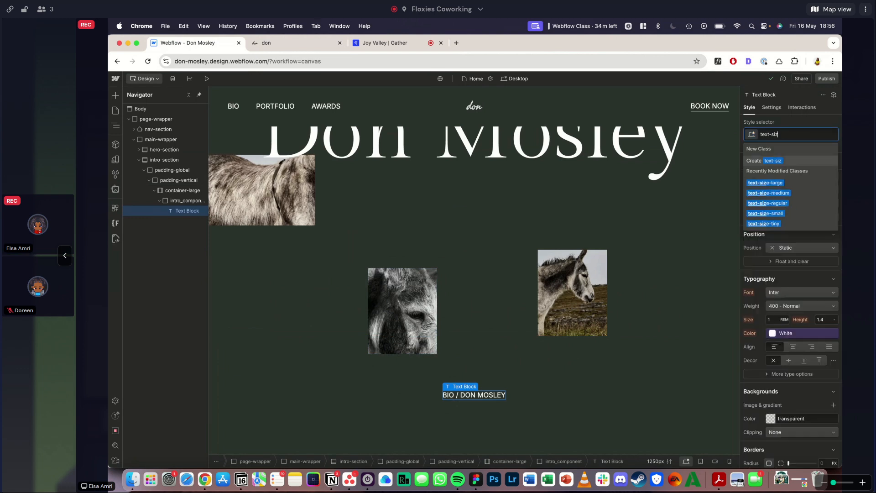
left_click(766, 214)
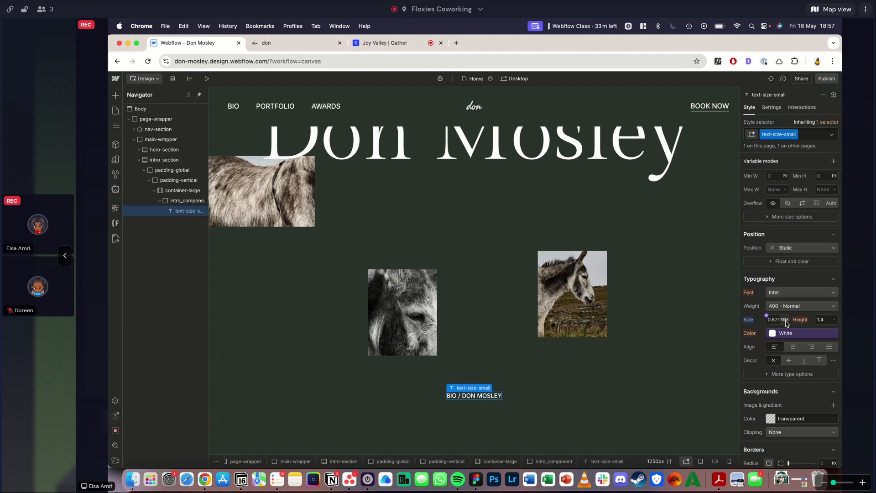
left_click(535, 399)
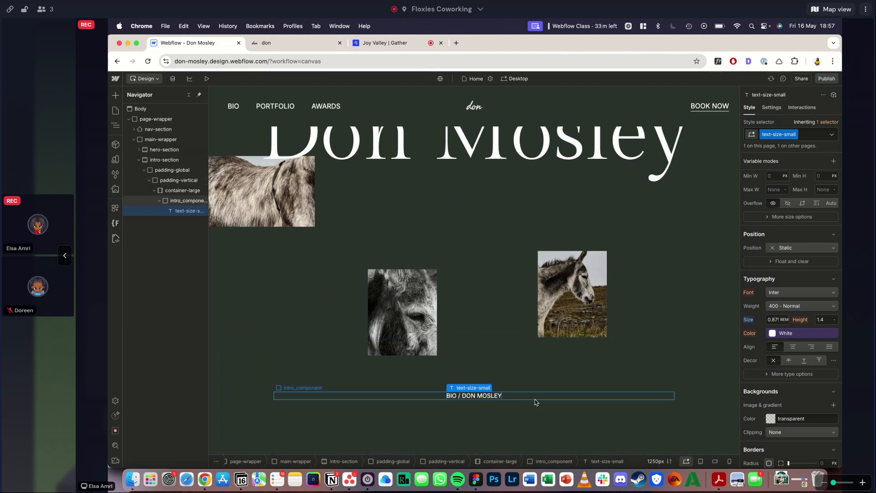
key("super+k")
Step: Insert an H2 heading below the label and paste in the reference's Don Mosley bio sentence
type("head")
key("Return")
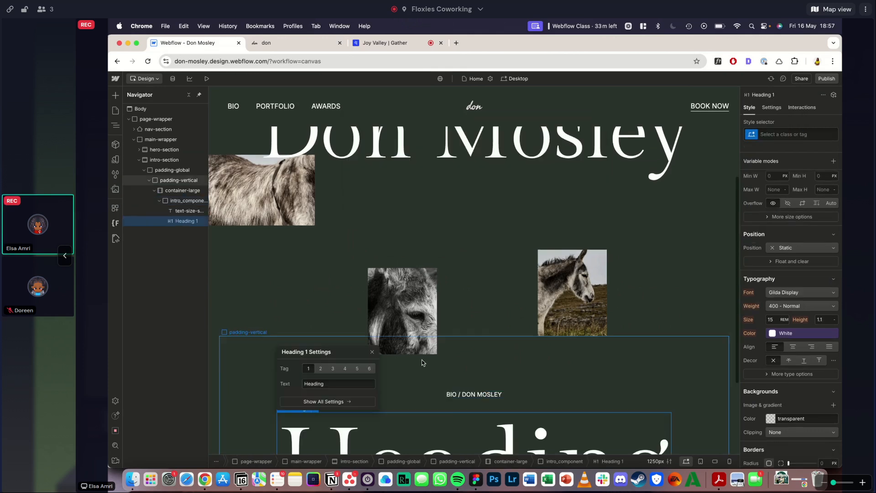
left_click(347, 299)
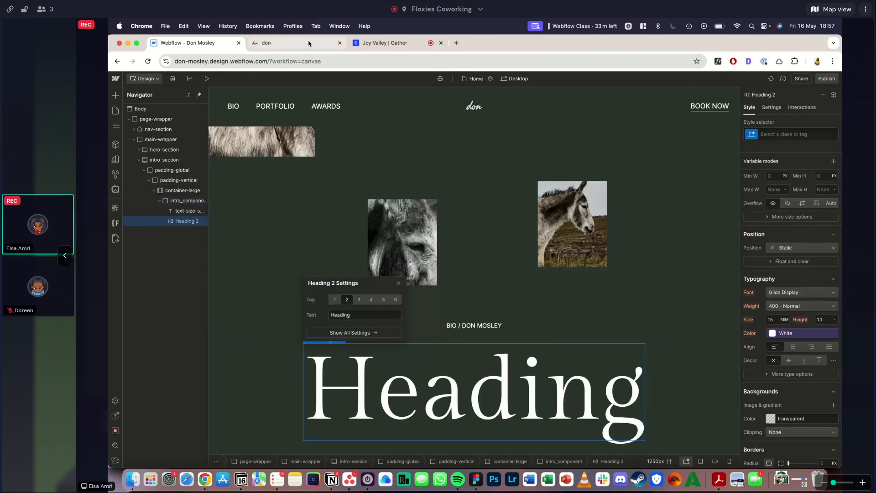
left_click(329, 43)
left_click_drag(597, 356, 345, 243)
key("cmd+c")
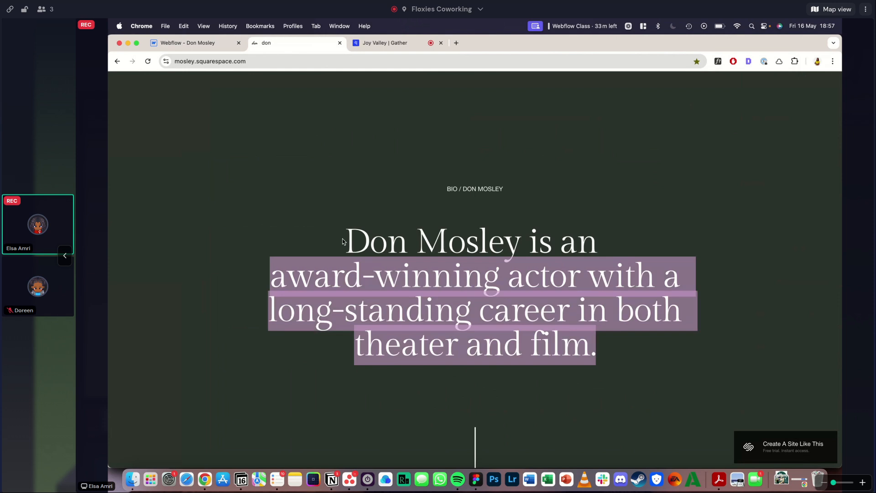
left_click(209, 43)
key("cmd+v")
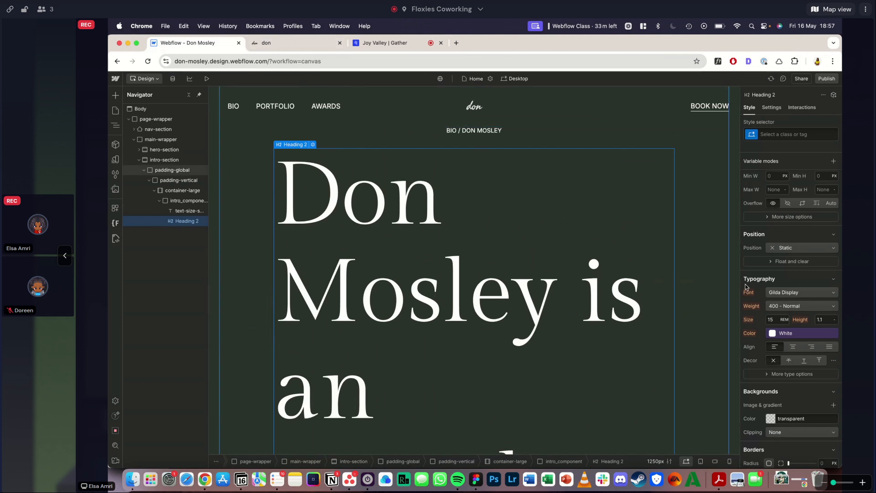
Step: Identify the reference heading font (Gilda Display), then compare the bio heading with the hero heading
left_click(297, 43)
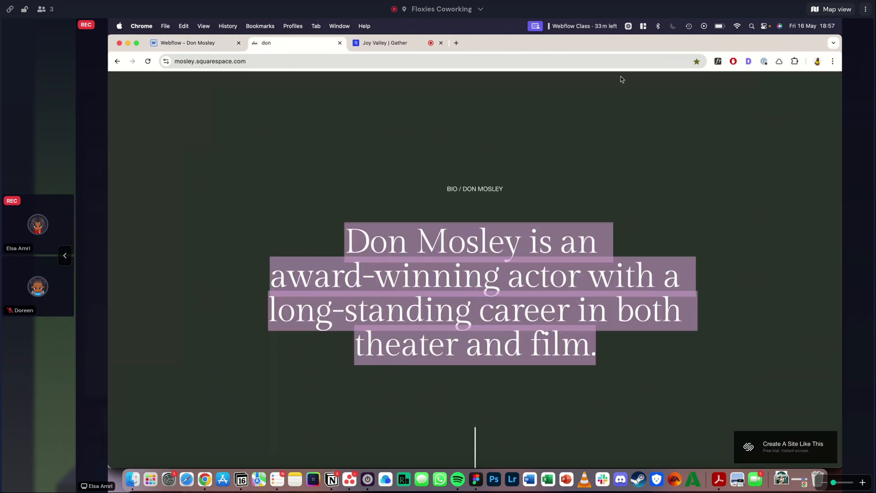
left_click(719, 61)
left_click(522, 299)
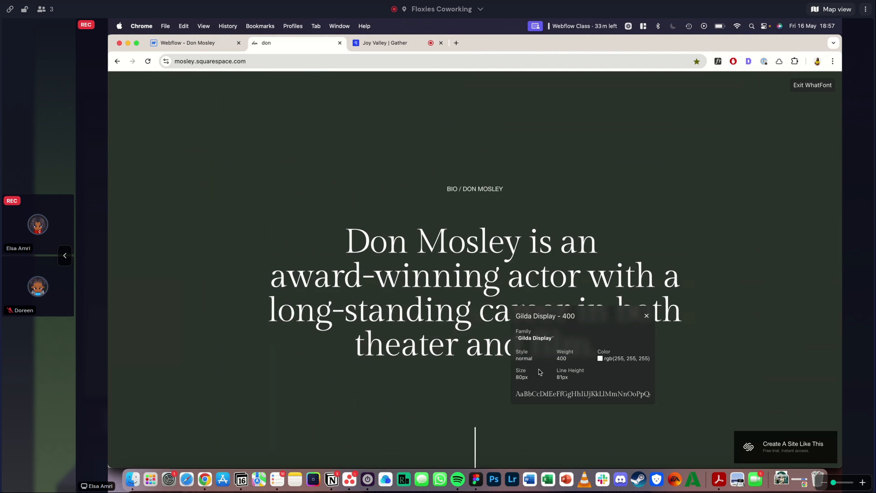
left_click(188, 43)
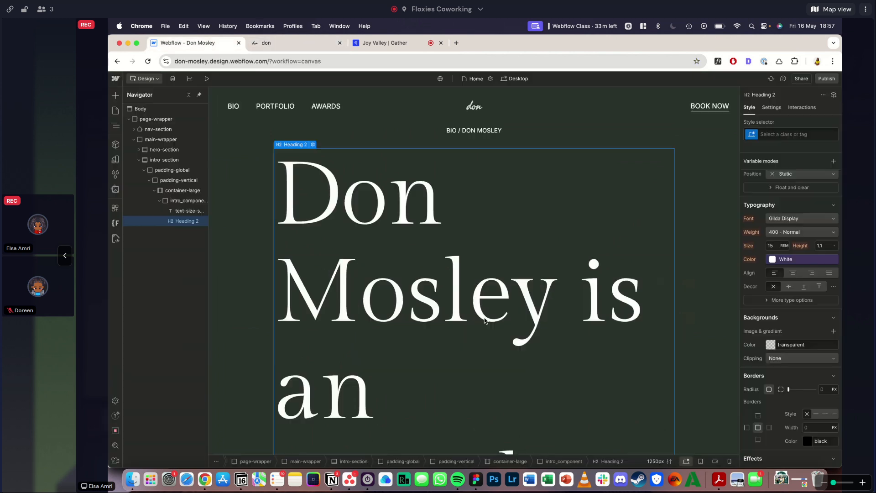
left_click(680, 201)
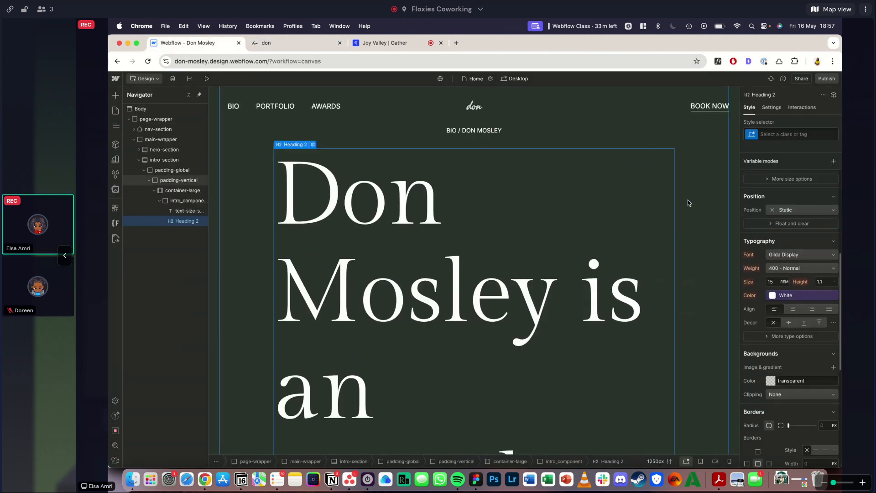
scroll(686, 201, "up", 5)
scroll(484, 259, "down", 4)
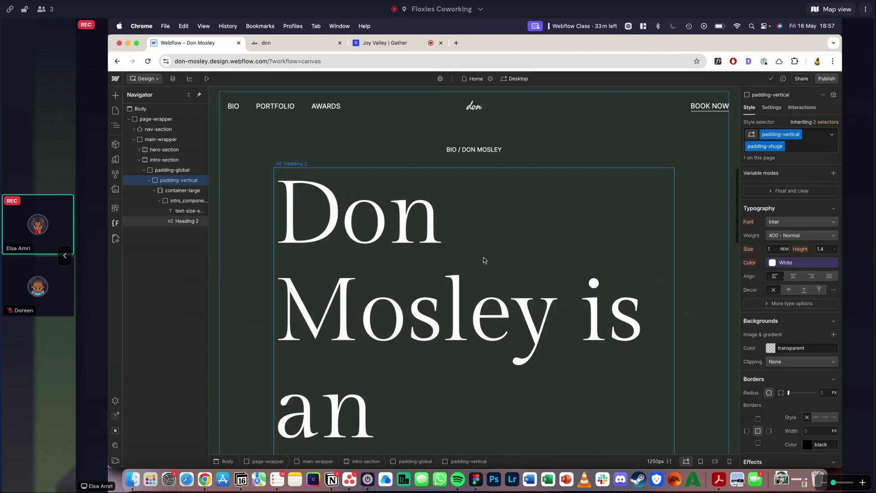
left_click(421, 271)
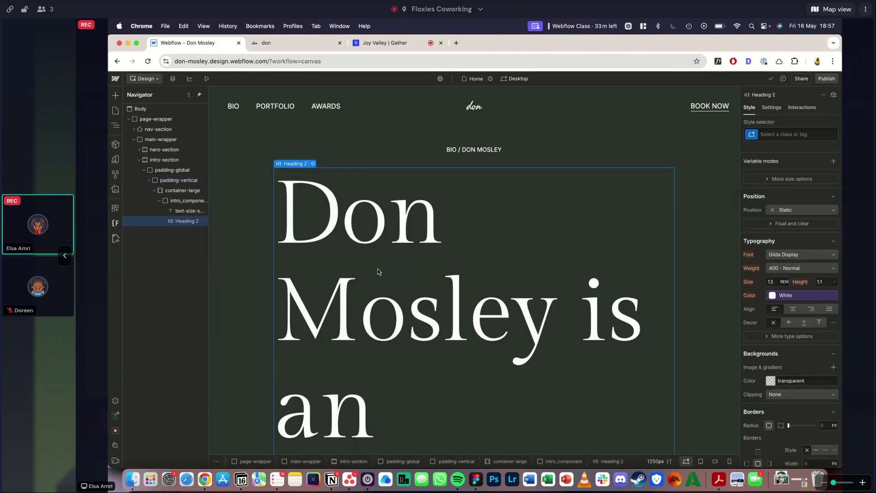
scroll(378, 271, "up", 10)
left_click(364, 280)
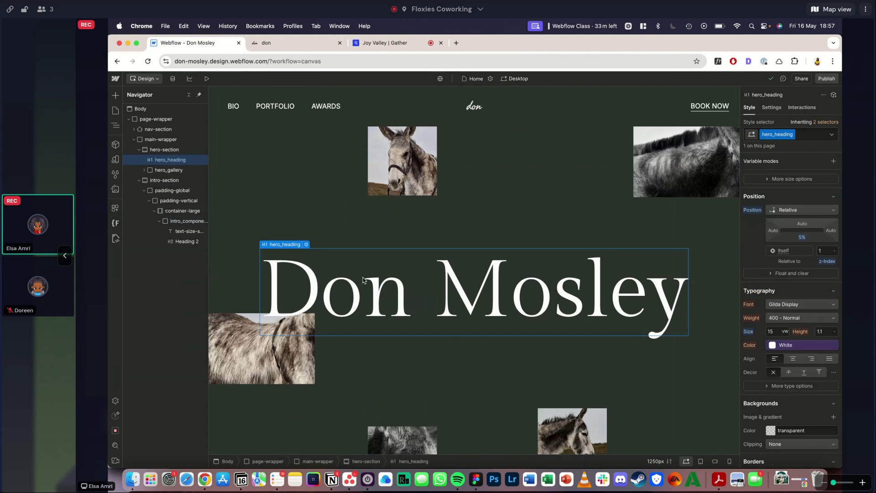
scroll(363, 279, "down", 5)
left_click(360, 291)
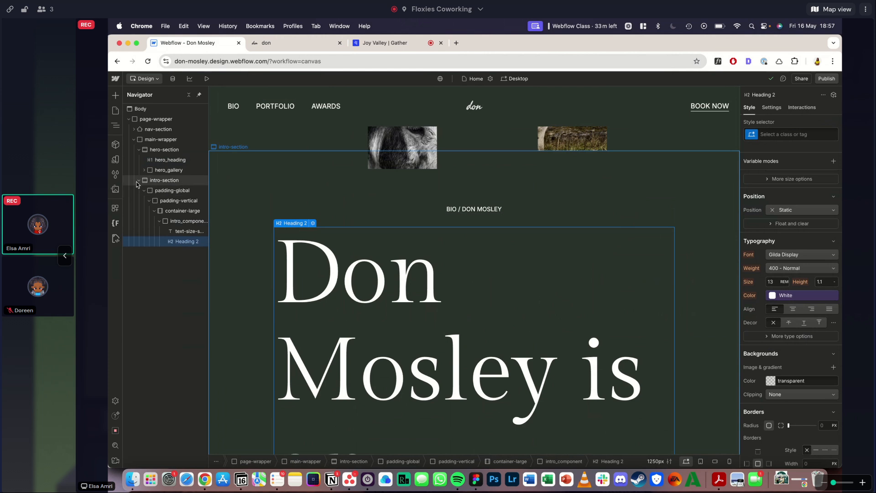
scroll(268, 227, "up", 6)
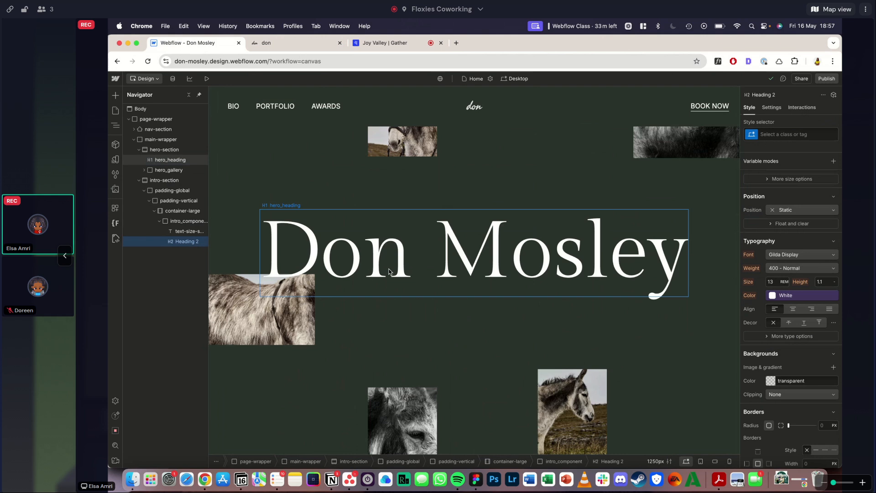
scroll(310, 283, "down", 5)
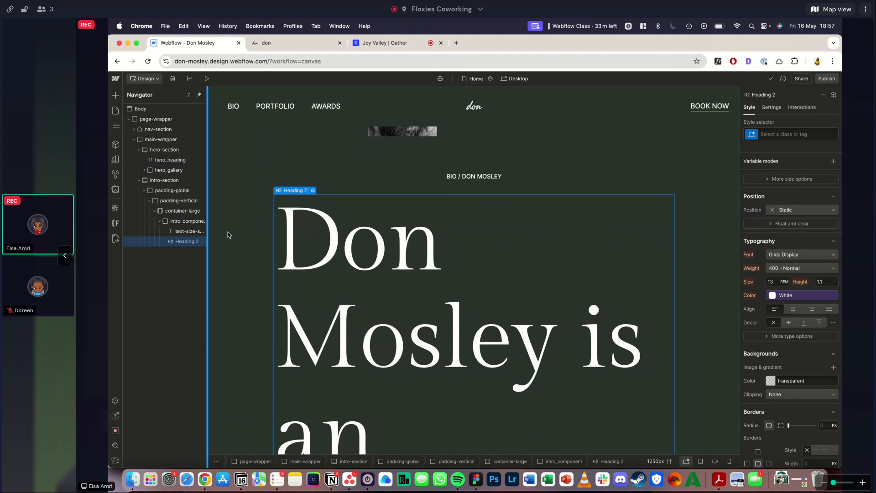
scroll(360, 184, "down", 3)
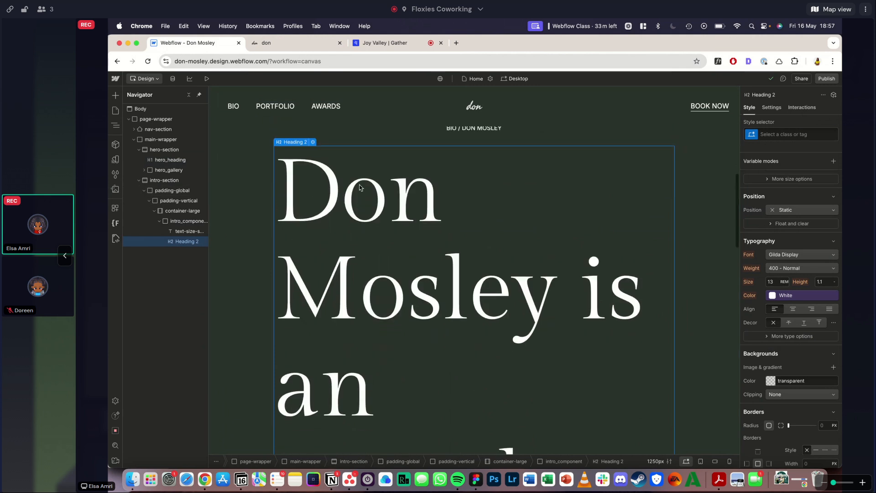
scroll(360, 185, "up", 2)
key("ctrl+Tab")
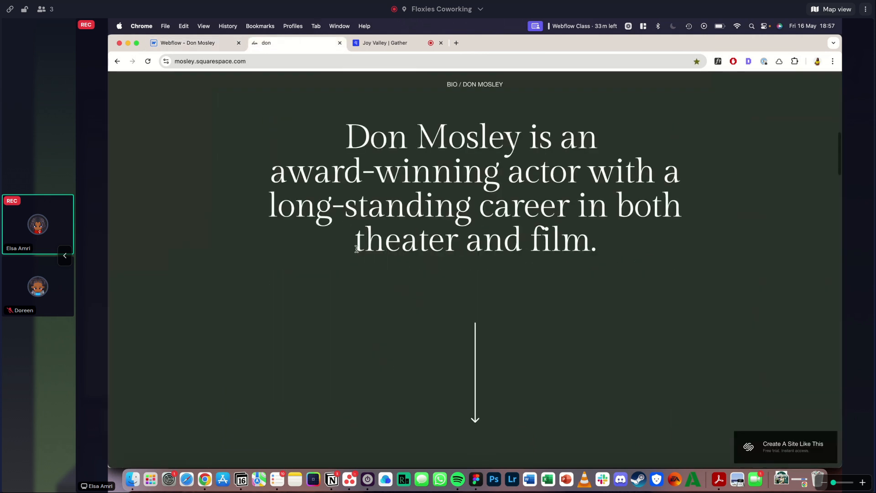
scroll(357, 249, "down", 15)
scroll(327, 380, "up", 5)
scroll(327, 379, "up", 10)
scroll(327, 379, "down", 4)
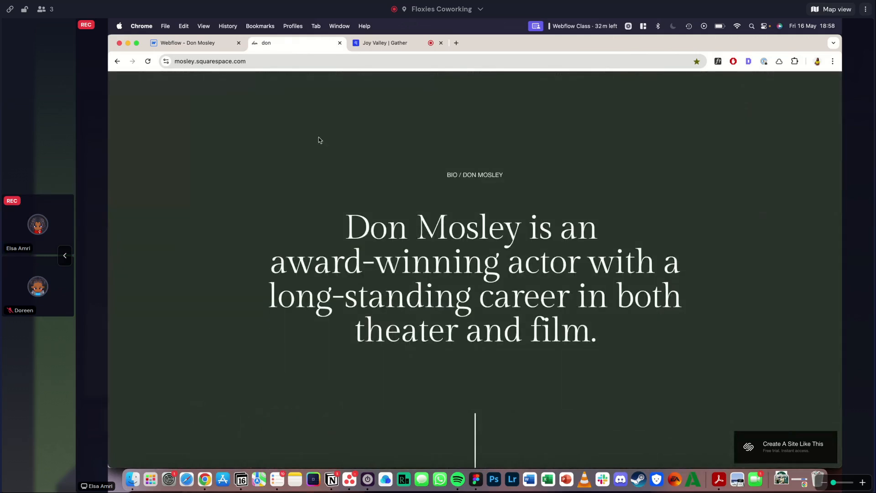
left_click(224, 41)
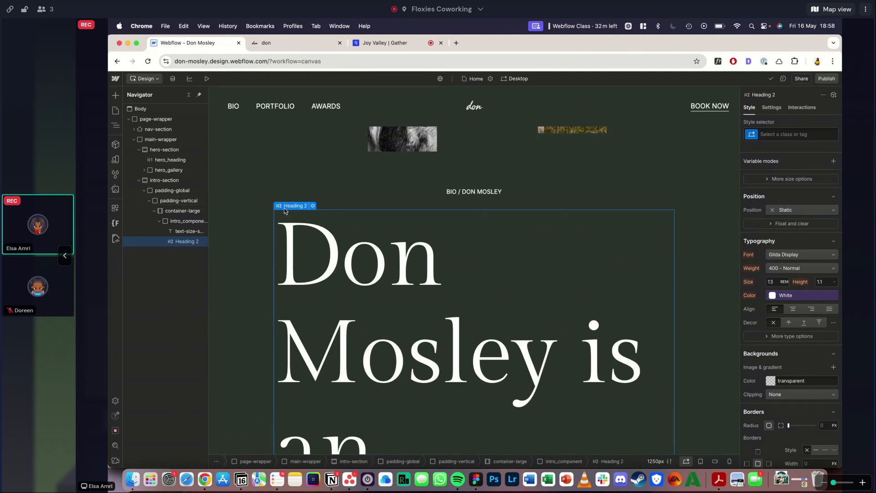
Step: Try the heading-style-h3 class on the bio heading
left_click(786, 131)
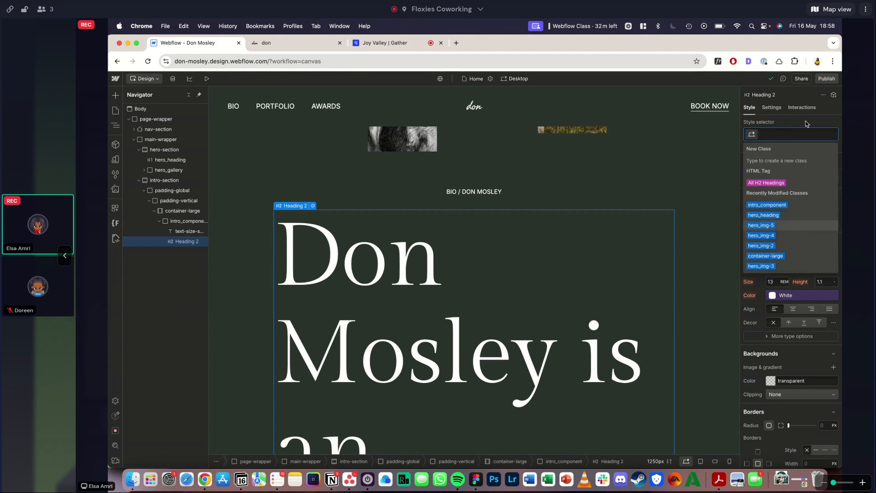
left_click(807, 124)
left_click(773, 130)
type("h3")
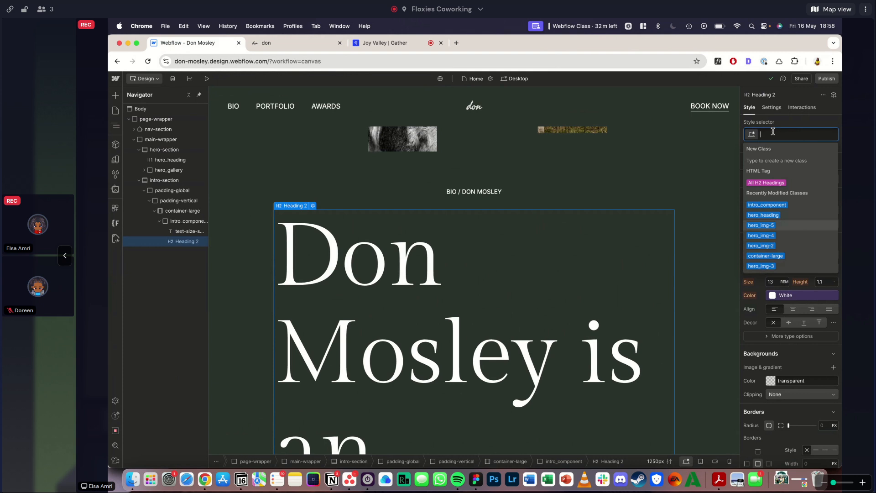
left_click(779, 183)
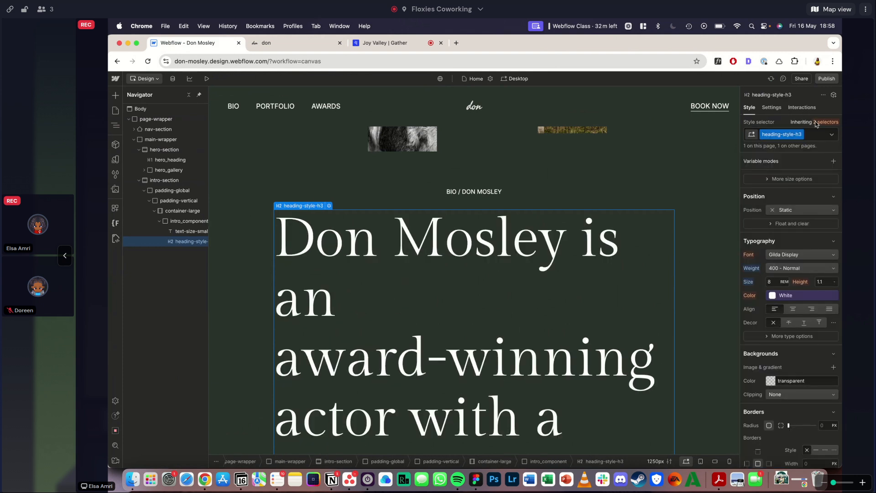
Step: Swap the heading's class to heading-style-h5, then settle on heading-style-h4
key("BackSpace")
type("h5")
key("Down")
key("Return")
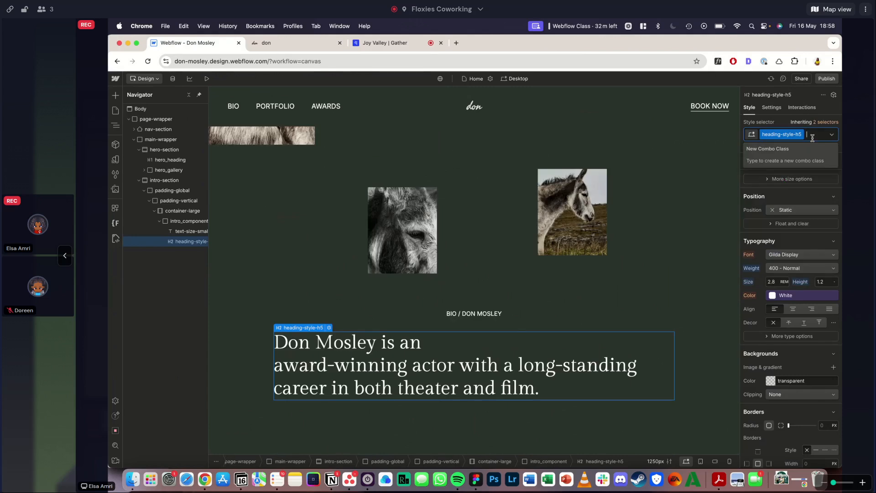
key("BackSpace")
type("h4")
key("Down")
key("Return")
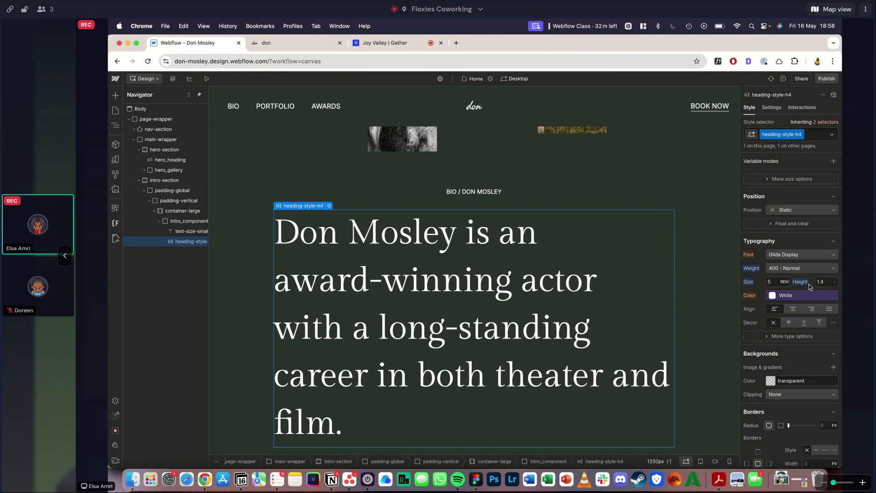
Step: Set the bio heading's line height to 1.2
left_click_drag(809, 285, 801, 284)
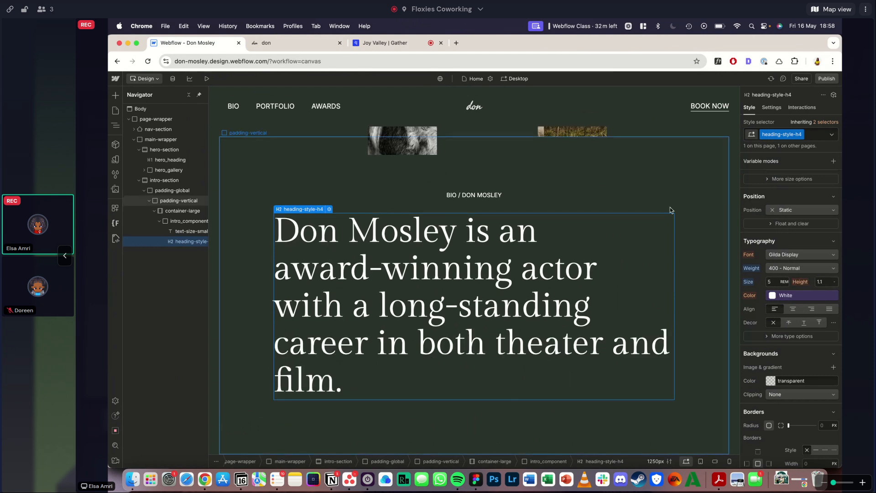
left_click(820, 282)
type("1")
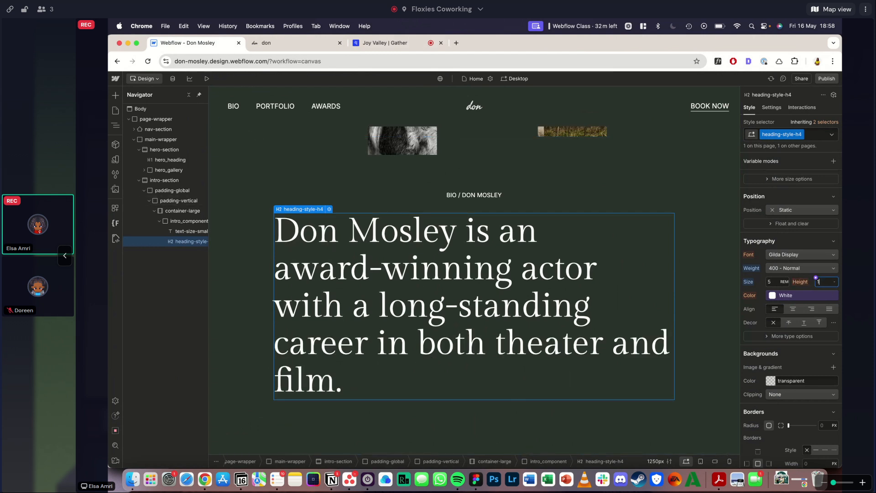
type(".2")
key("Return")
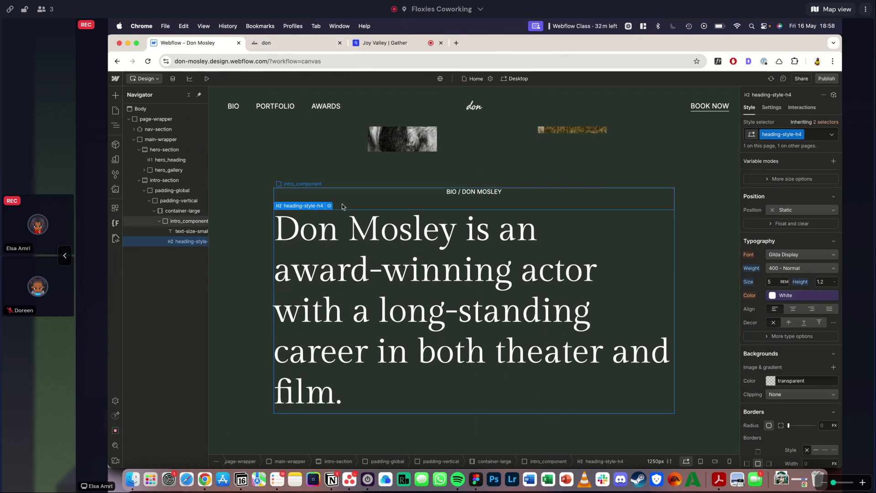
left_click(814, 137)
Step: Compare with the reference bio section and undo the centre-alignment combo class
scroll(800, 244, "up", 5)
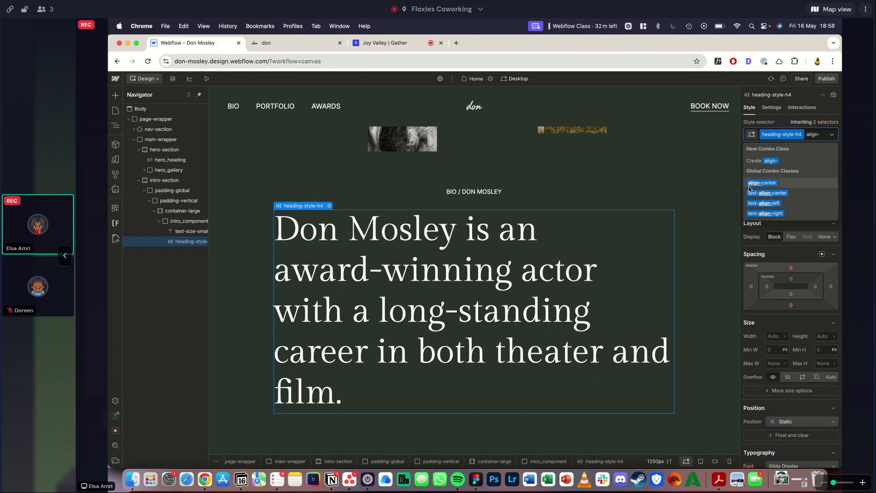
key("ctrl+Tab")
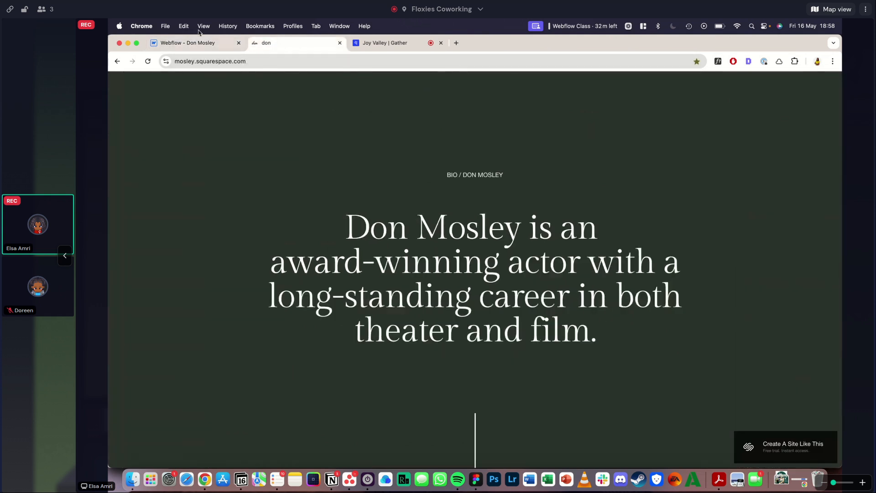
key("ctrl+shift+Tab")
scroll(802, 397, "down", 3)
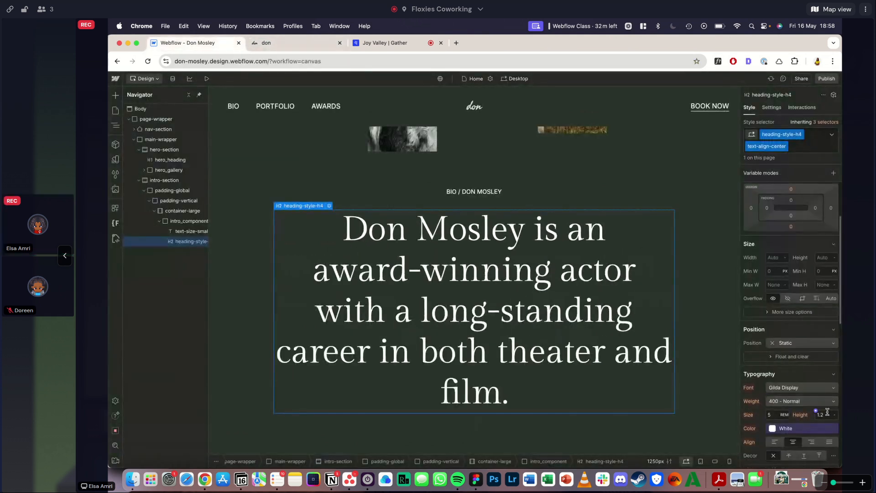
key("ctrl+z")
Step: Set the heading's line height to 1.1
left_click(822, 403)
key("BackSpace")
key("BackSpace")
type(".1")
key("Return")
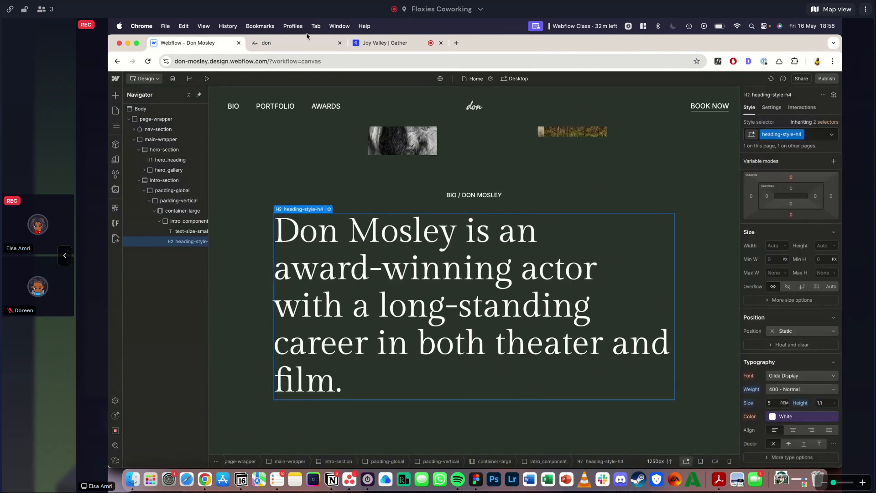
Step: Check the reference site again and lower the heading's line height to 1.05
left_click(302, 46)
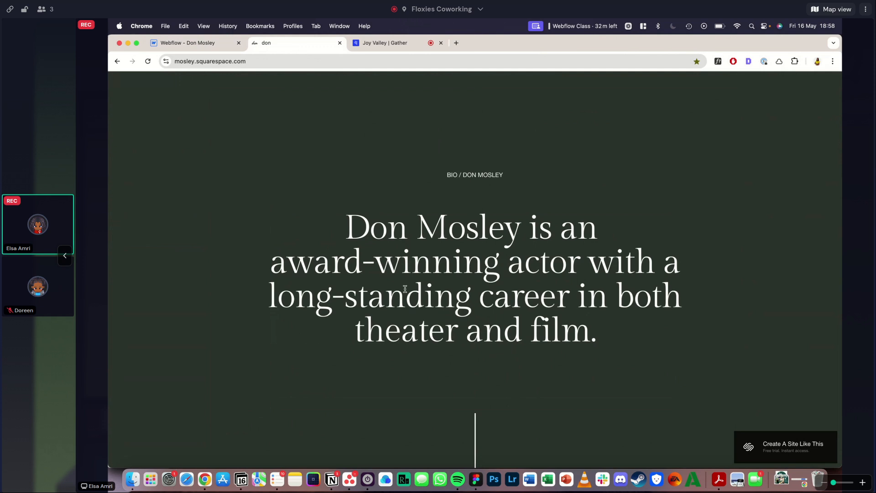
left_click(209, 47)
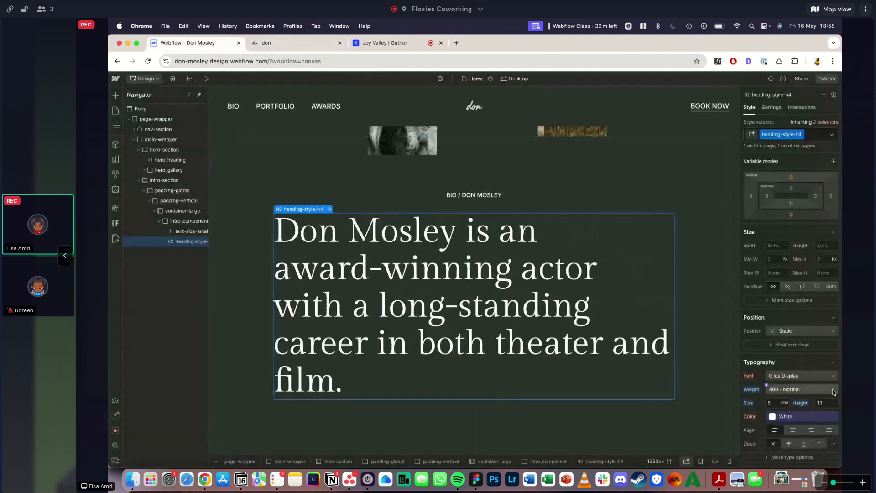
left_click(819, 403)
type("1")
key("Return")
type(".05")
Step: Center the heading with the text-align-center combo class
left_click(817, 134)
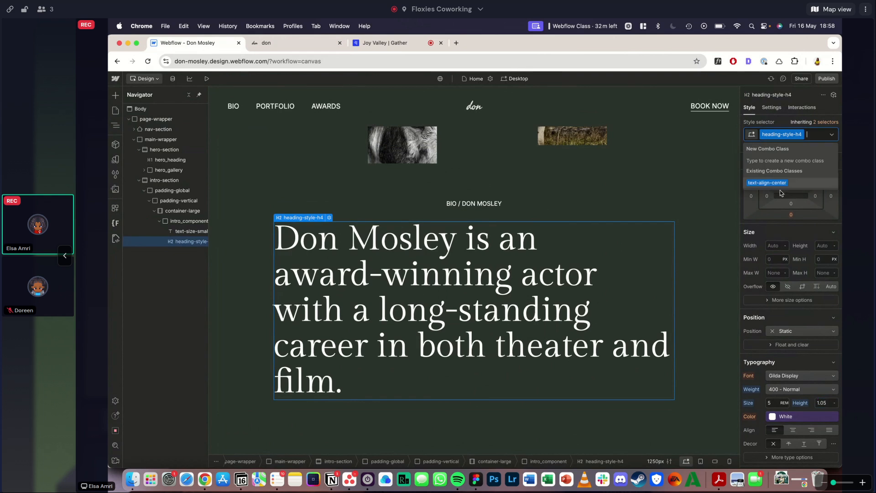
left_click(776, 188)
left_click(662, 169)
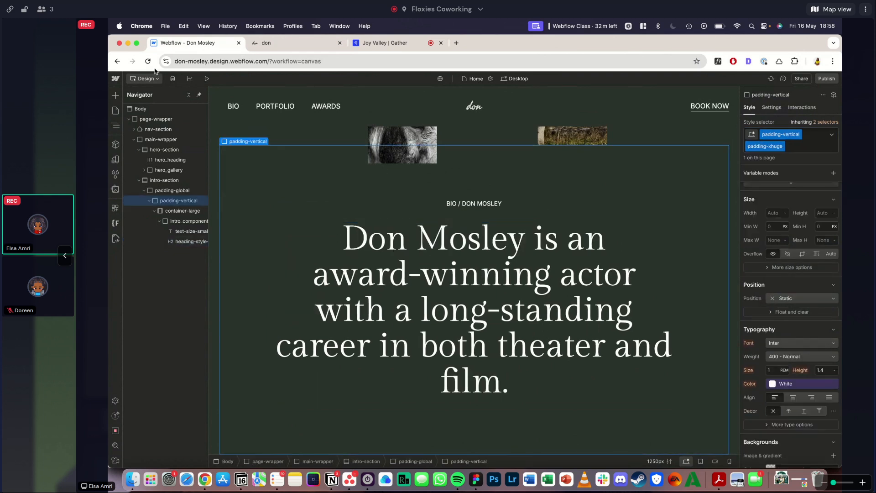
left_click(206, 79)
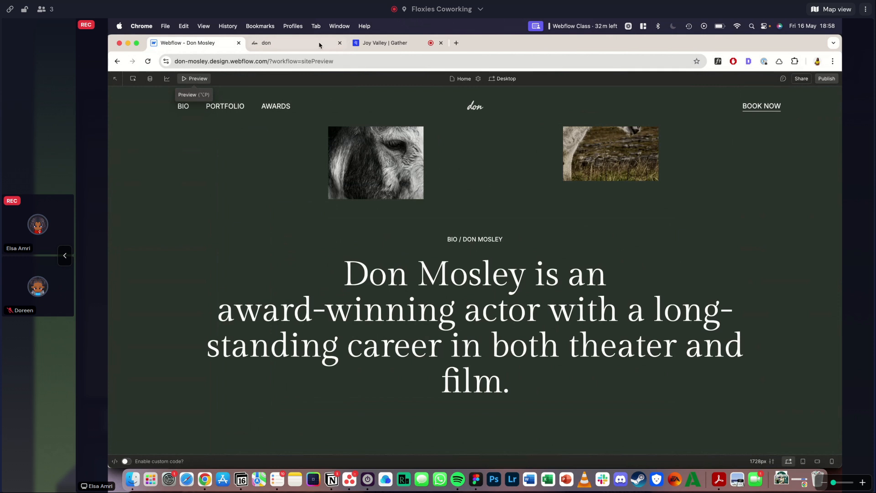
left_click(319, 44)
left_click(220, 44)
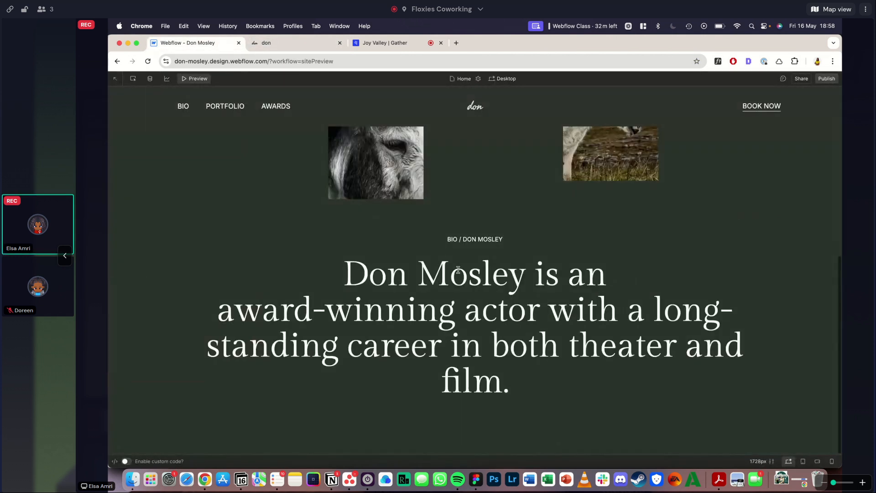
left_click(299, 43)
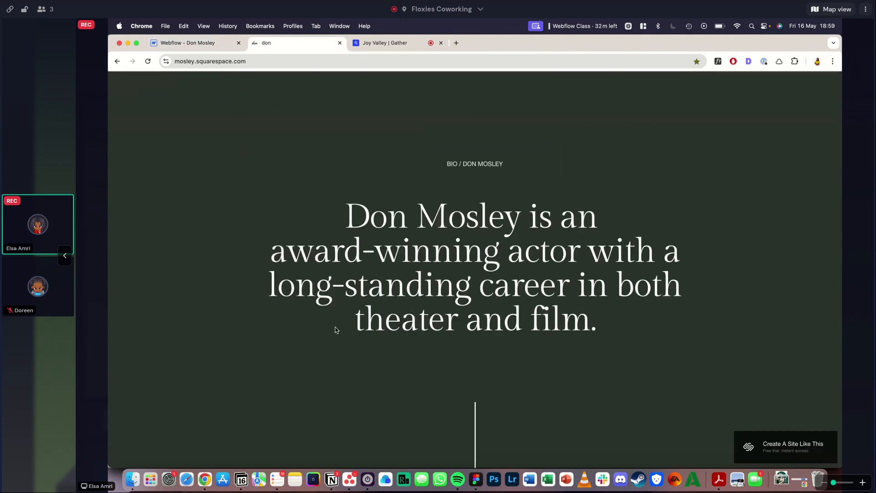
left_click(220, 43)
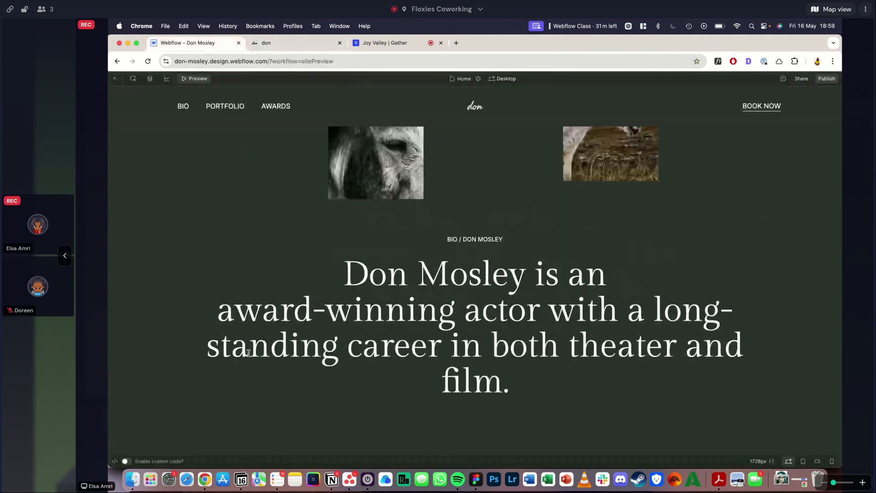
left_click(305, 41)
left_click(196, 43)
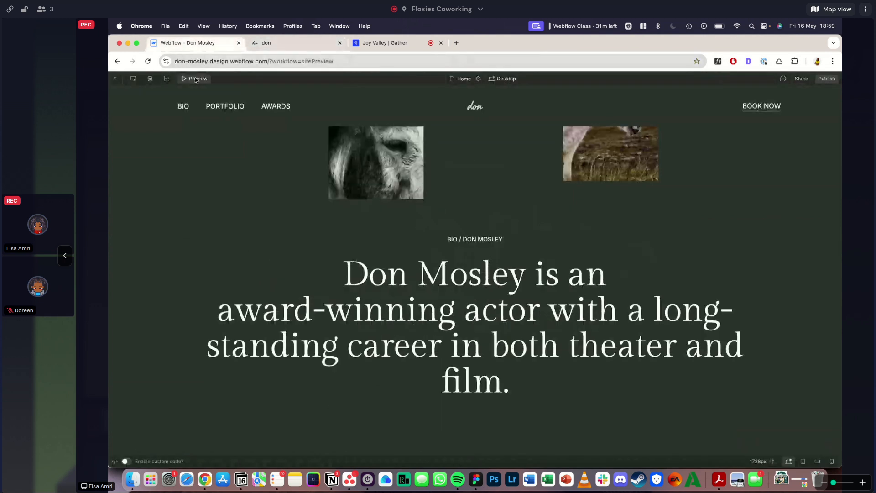
key("super+shift+p")
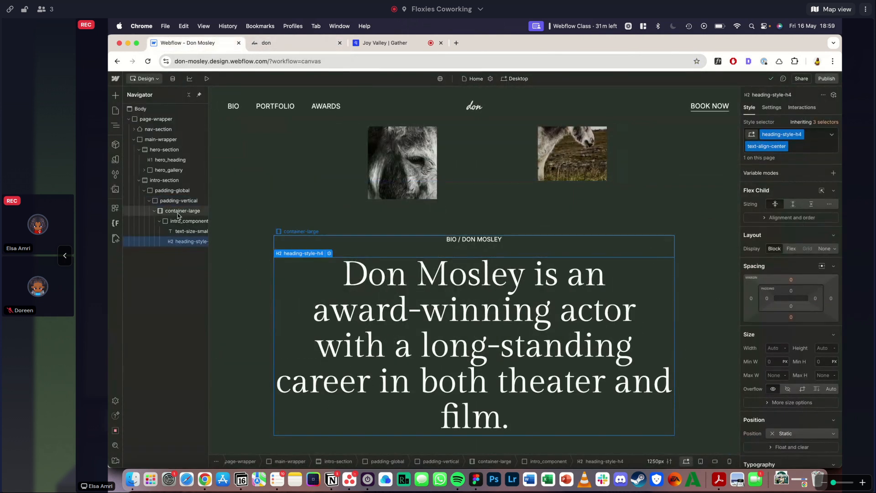
Step: Select the container-large bio wrapper and compare it against the Squarespace reference
left_click(295, 246)
scroll(347, 320, "down", 1)
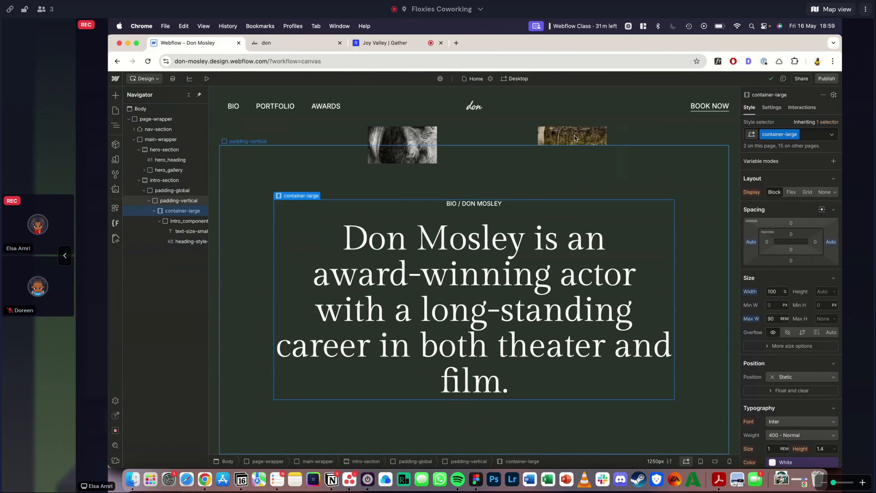
left_click(296, 42)
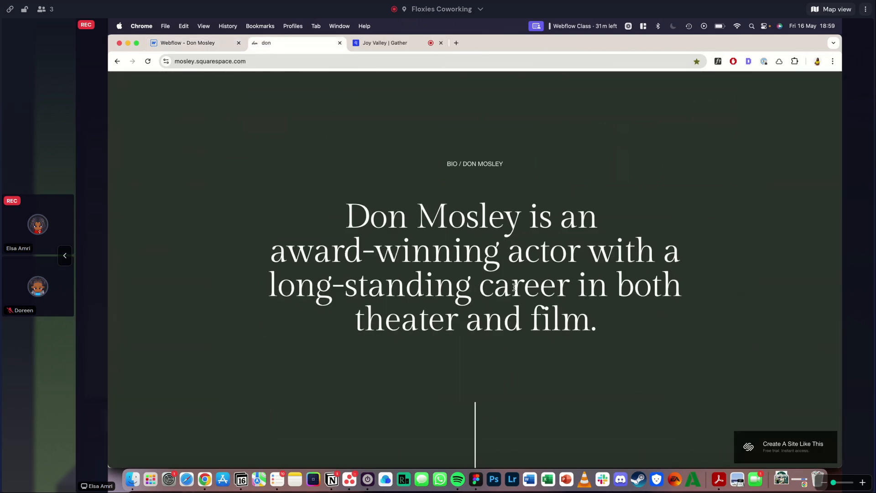
scroll(515, 287, "up", 2)
scroll(515, 287, "down", 4)
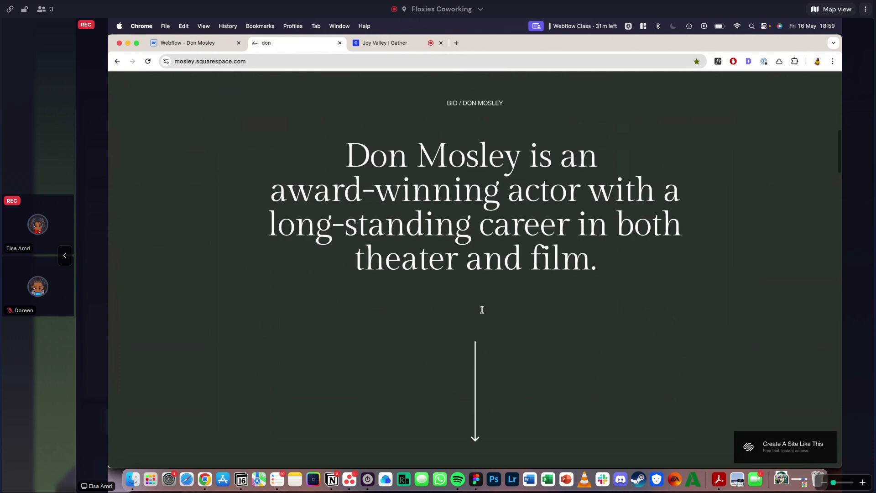
left_click(210, 43)
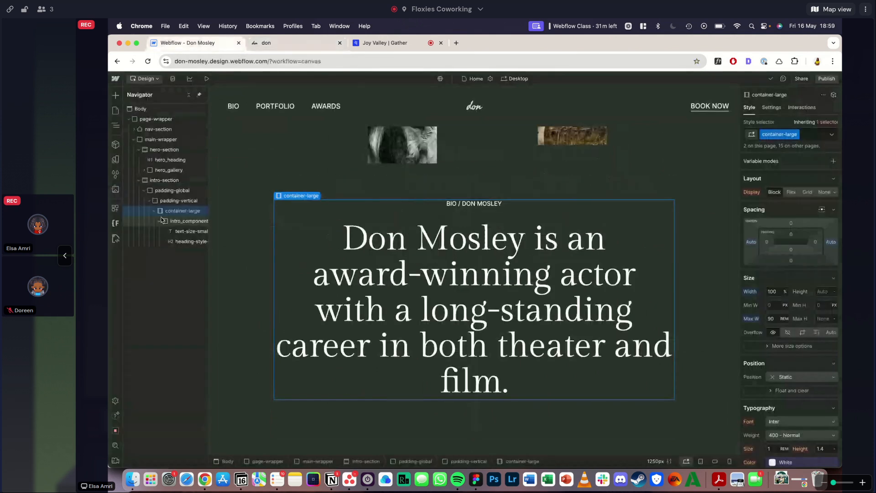
Step: Replace the wrapper's container-large class with container-small
left_click(807, 134)
key("BackSpace")
type("container-sma")
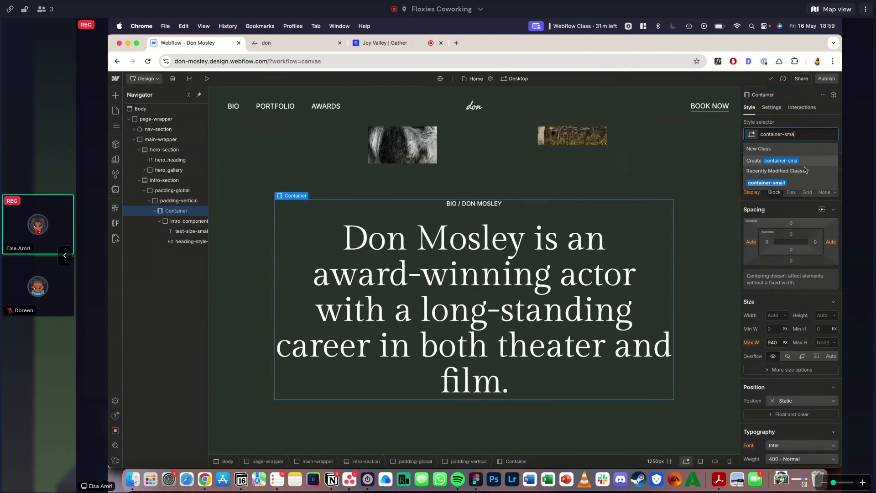
left_click(798, 183)
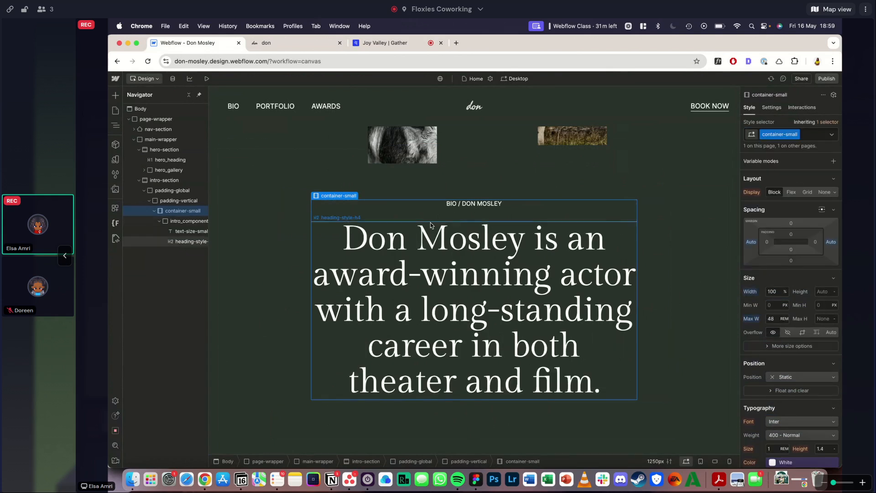
Step: Preview the bio intro and compare it with the Squarespace reference
left_click(207, 78)
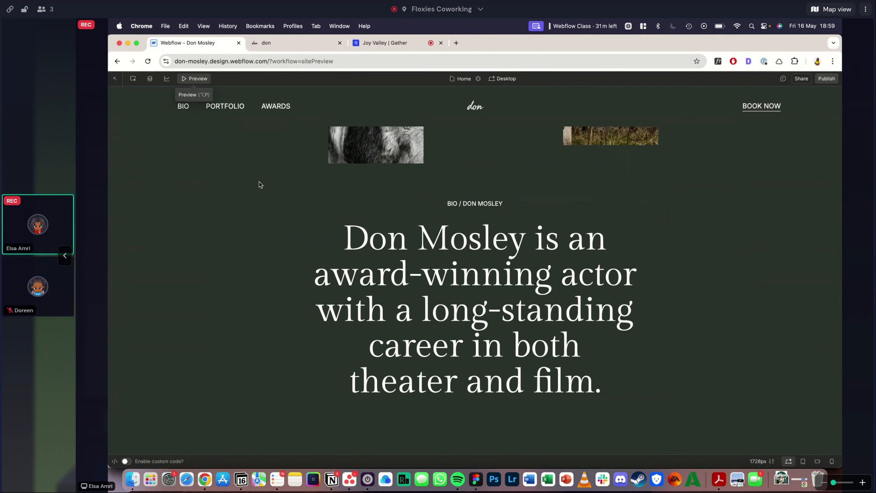
scroll(481, 244, "up", 2)
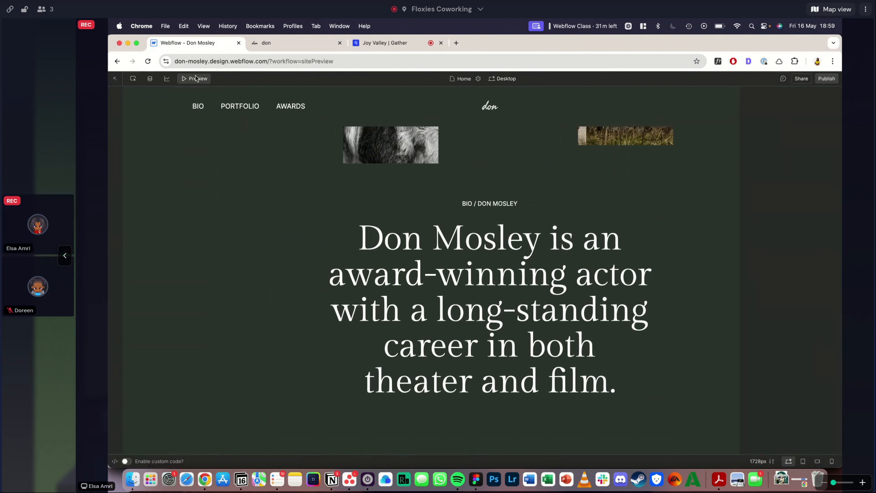
left_click(318, 42)
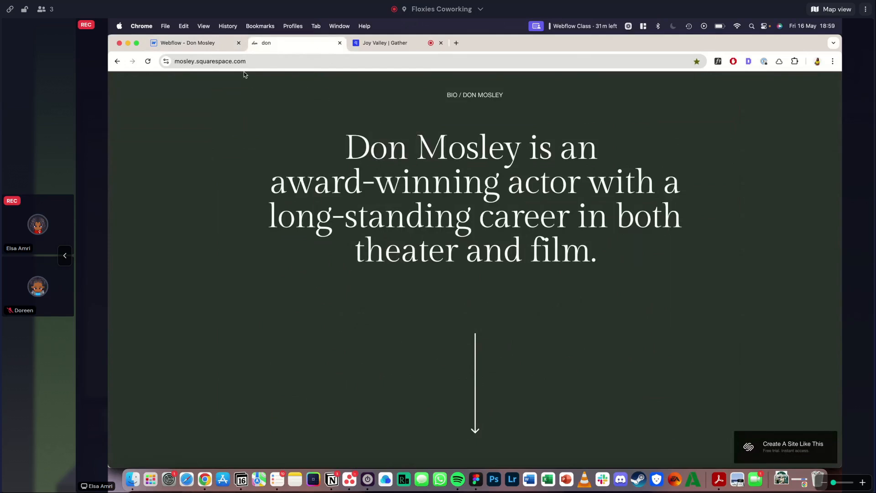
left_click(201, 42)
Step: Change the bio wrapper's class from container-small to container-medium
left_click(806, 131)
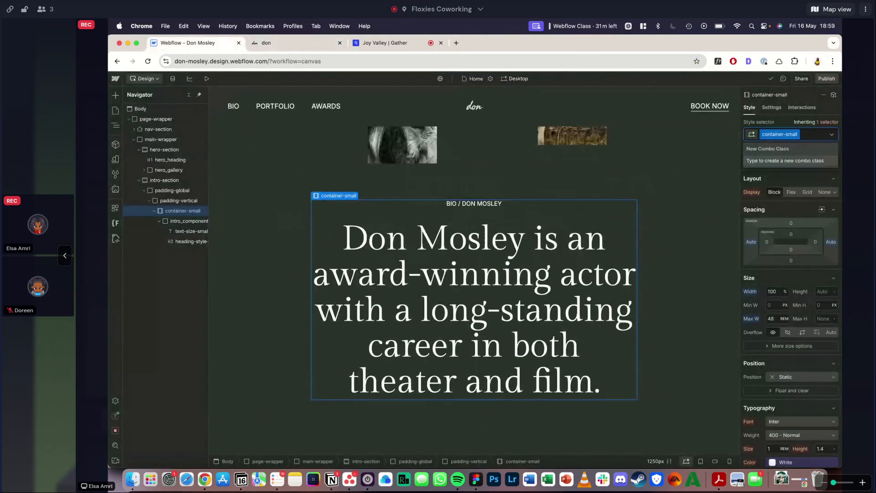
key("BackSpace")
type("cintainer")
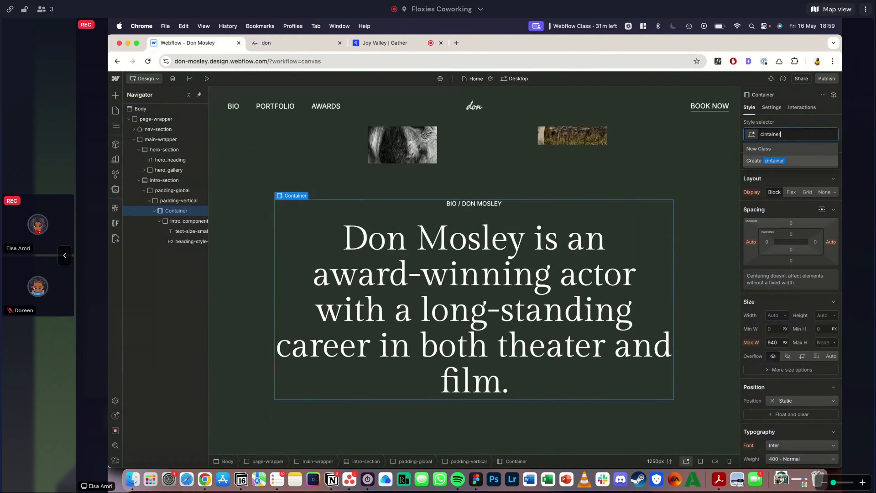
key("BackSpace")
key("BackSpace")
key("BackSpace")
key("BackSpace")
key("BackSpace")
key("BackSpace")
key("BackSpace")
key("BackSpace")
type("ontainer")
key("Down")
key("Down")
key("Return")
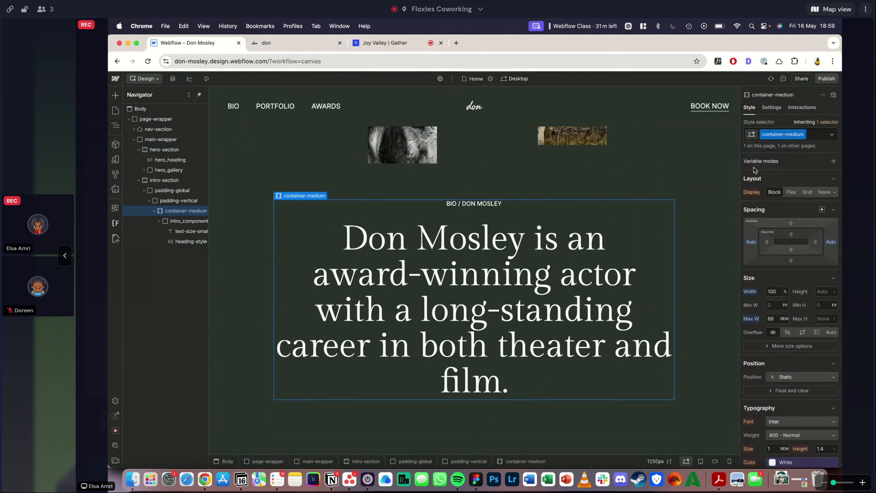
Step: Preview the page at a wider canvas and compare it with the reference again
left_click(205, 79)
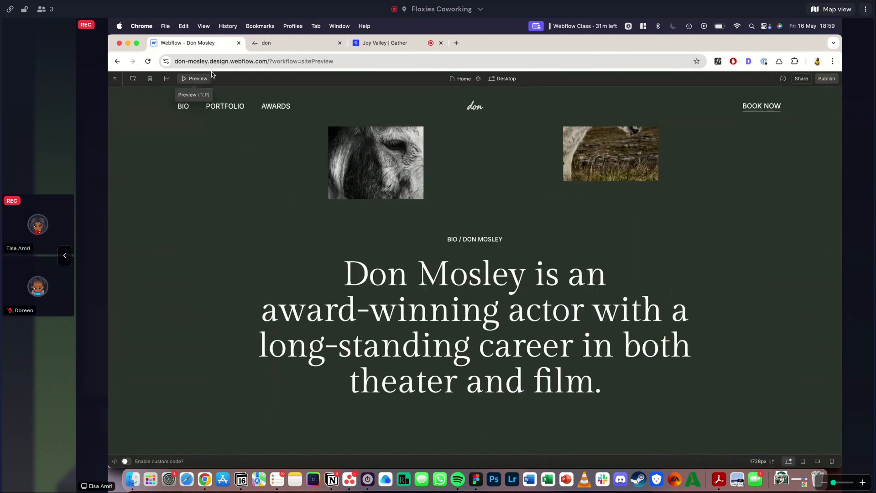
left_click(264, 43)
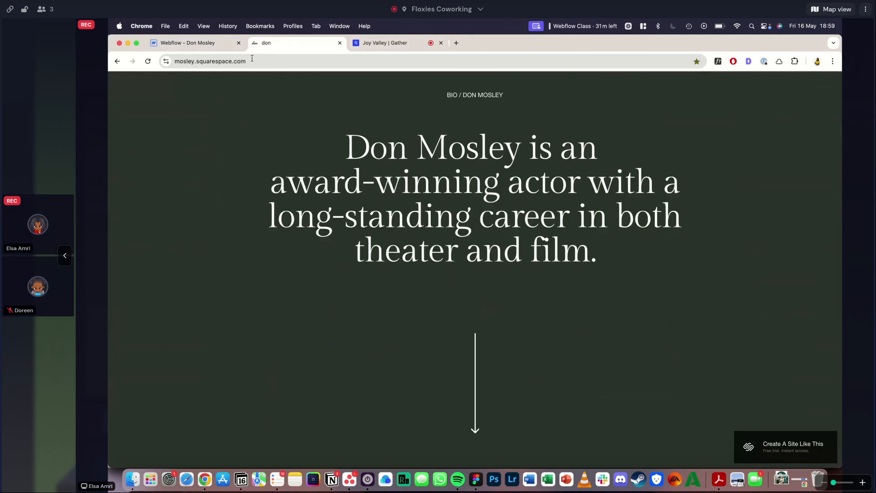
left_click(192, 43)
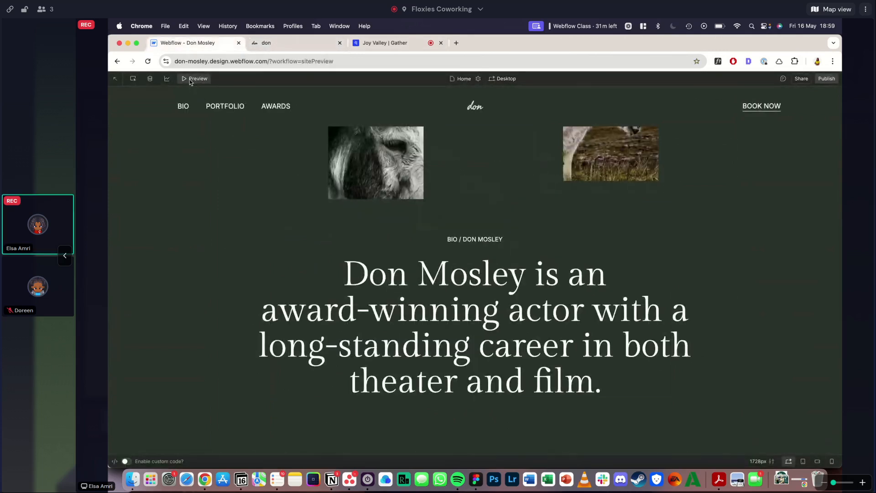
left_click(192, 80)
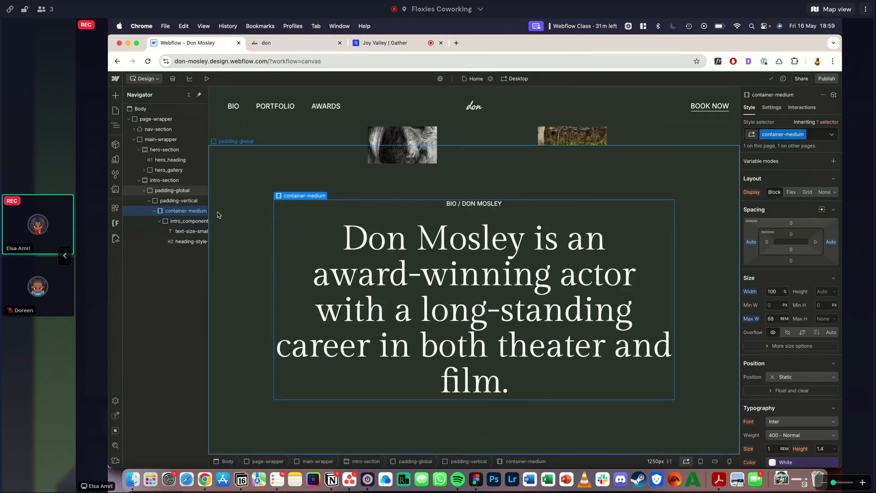
left_click(206, 79)
left_click_drag(639, 273, 772, 270)
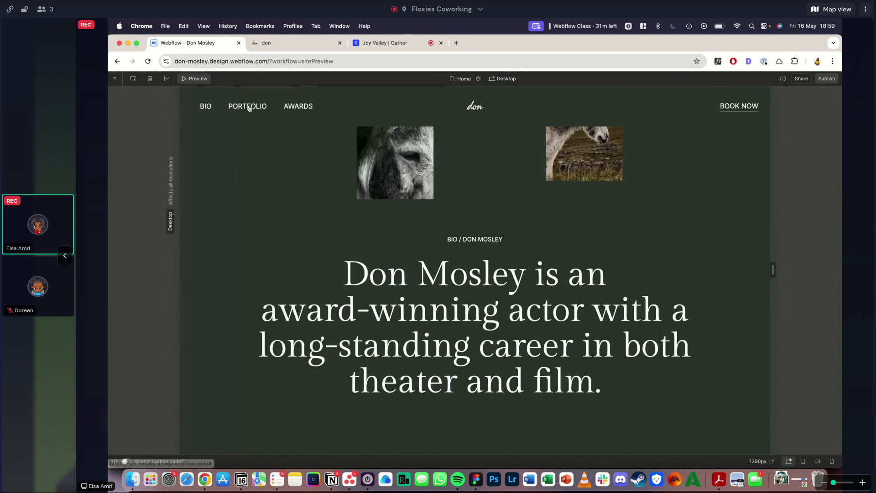
left_click(194, 79)
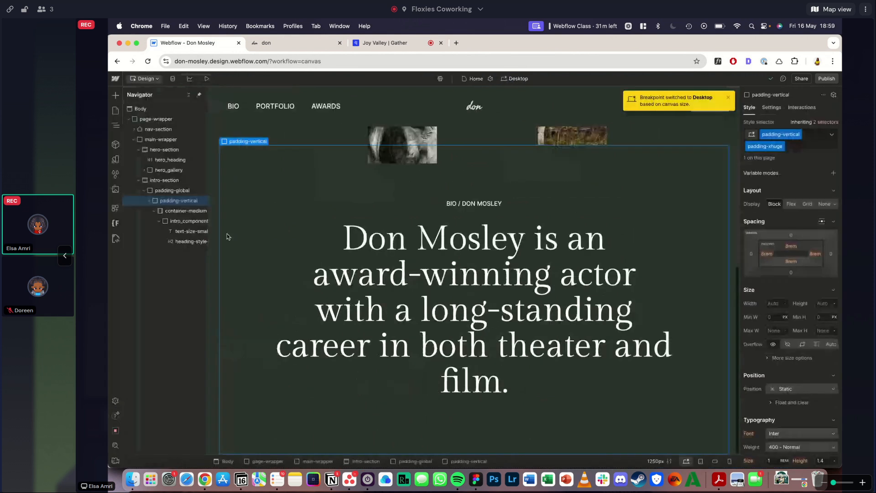
Step: Set the padding-vertical wrapper's side padding to 0 rem and preview the result
left_click(771, 257, "alt")
left_click(815, 253)
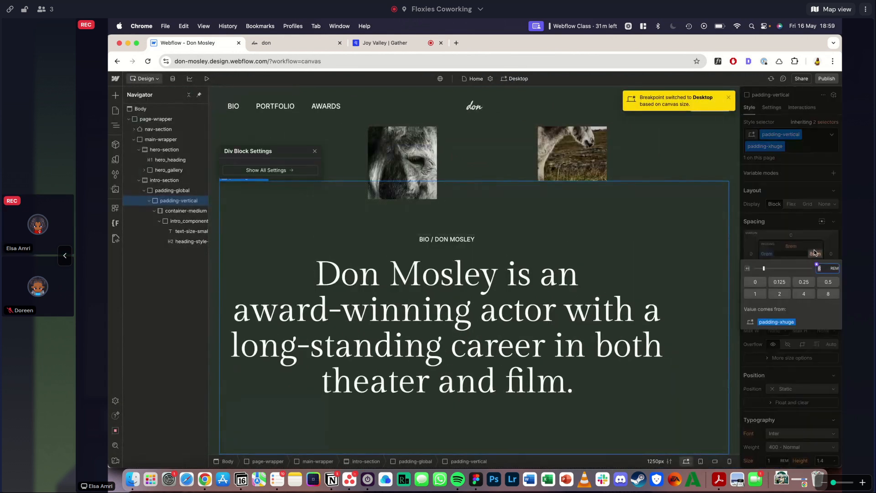
left_click(597, 262)
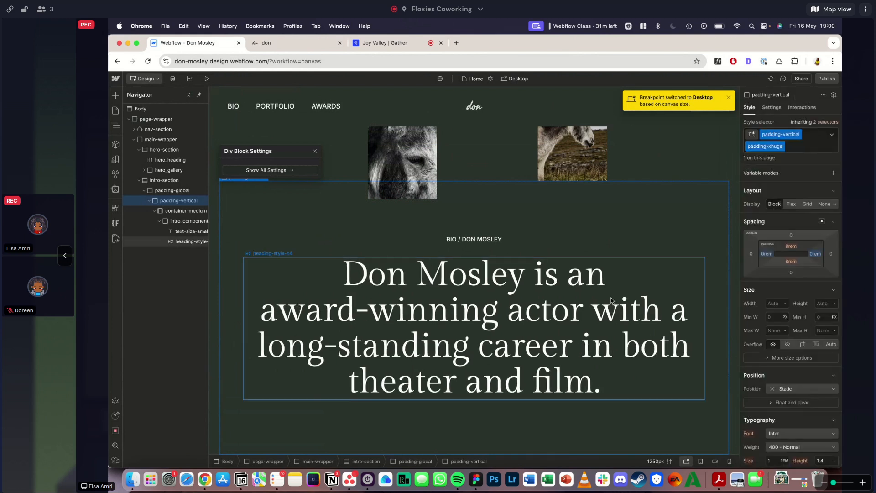
left_click(719, 238)
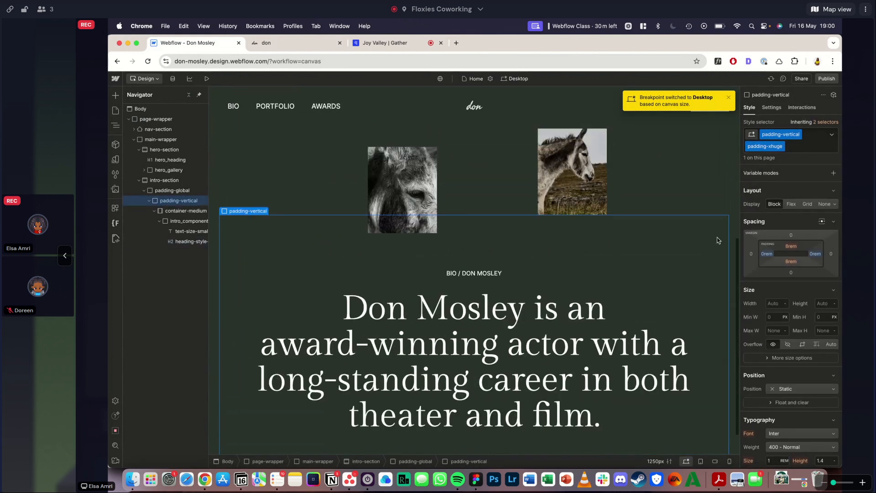
left_click(207, 79)
Step: Launch the SVG Export extension on the Squarespace reference page
left_click(295, 47)
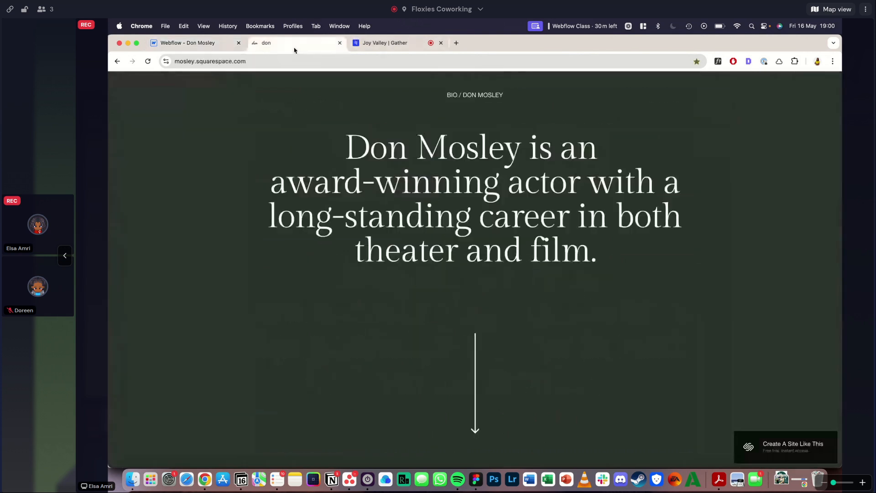
scroll(493, 274, "down", 4)
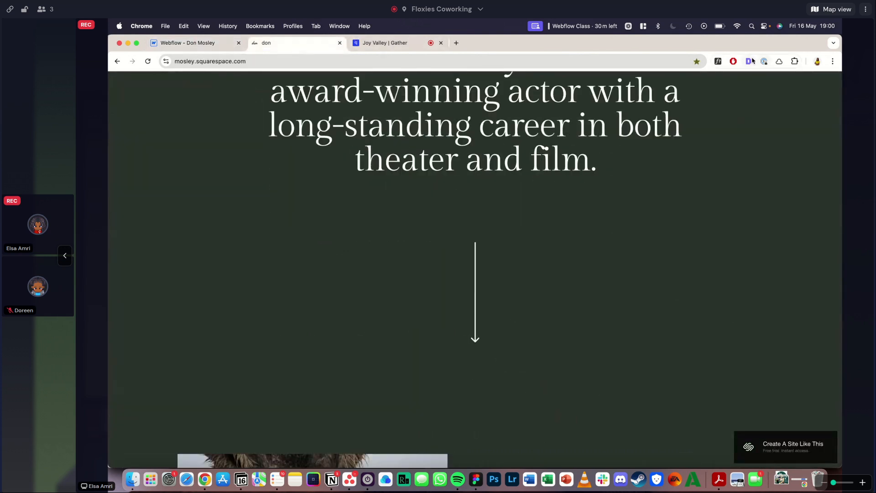
left_click(795, 61)
scroll(728, 200, "down", 2)
scroll(726, 197, "up", 3)
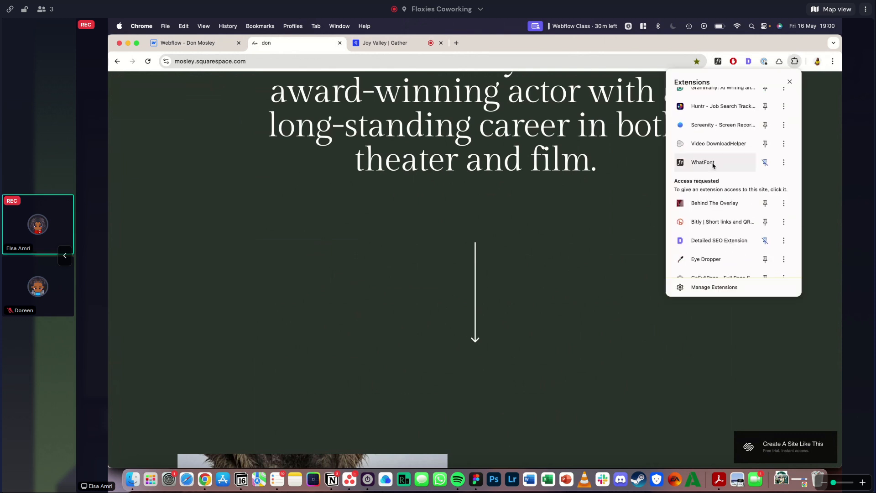
scroll(717, 167, "down", 4)
left_click(704, 243)
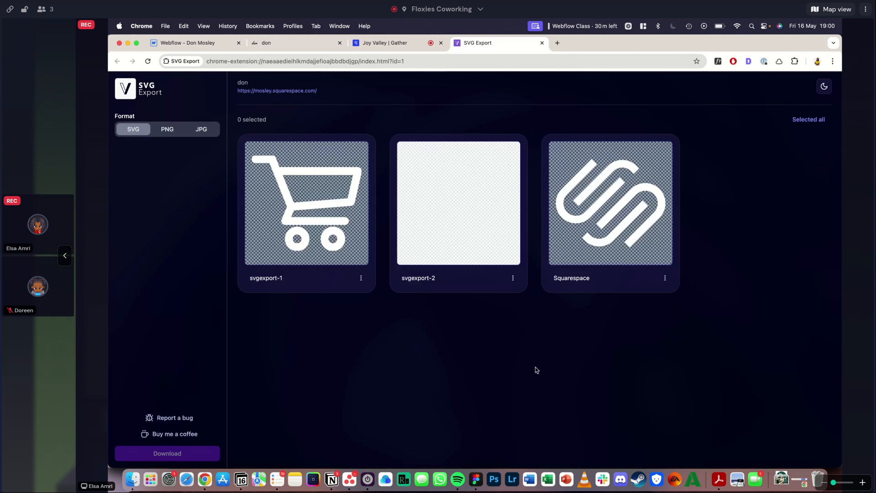
Step: Download svgexport-2 as an SVG, check it in Downloads, and return to Webflow
left_click(513, 279)
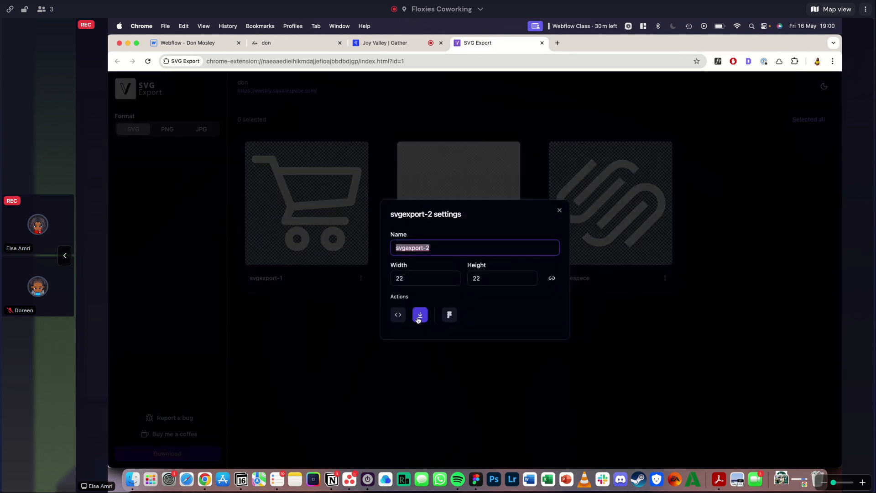
left_click(652, 401)
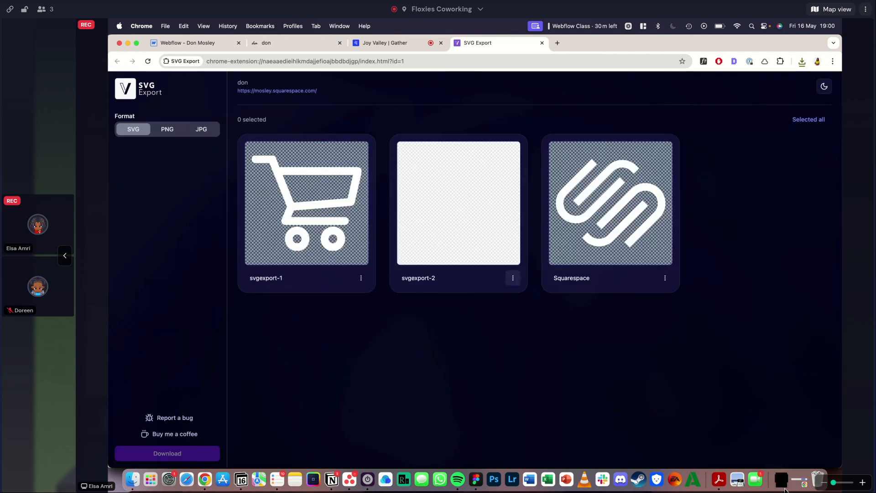
left_click(781, 479)
key("space")
left_click(374, 327)
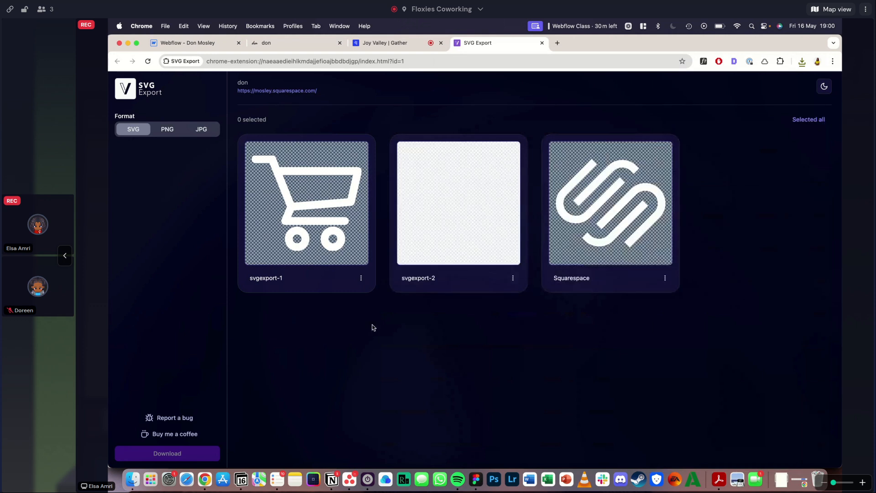
left_click(183, 42)
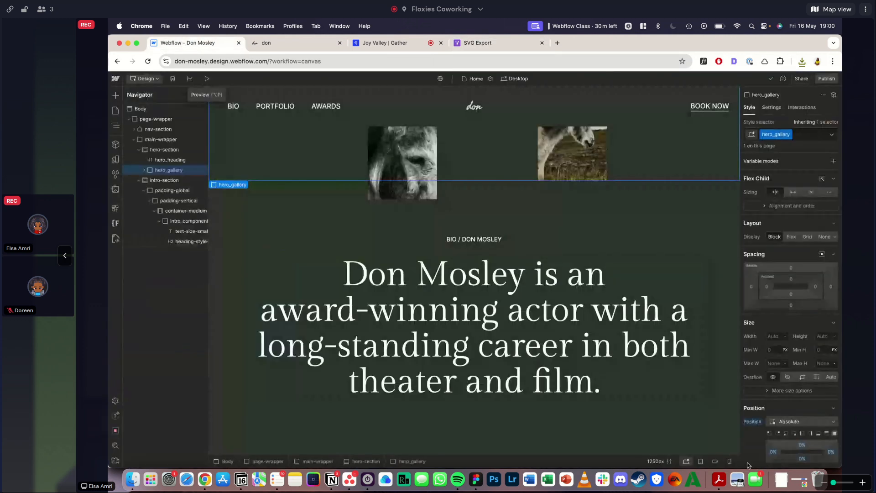
Step: Drag the downloaded SVG below the bio heading and check the image assets
left_click(781, 479)
left_click_drag(438, 155, 423, 371)
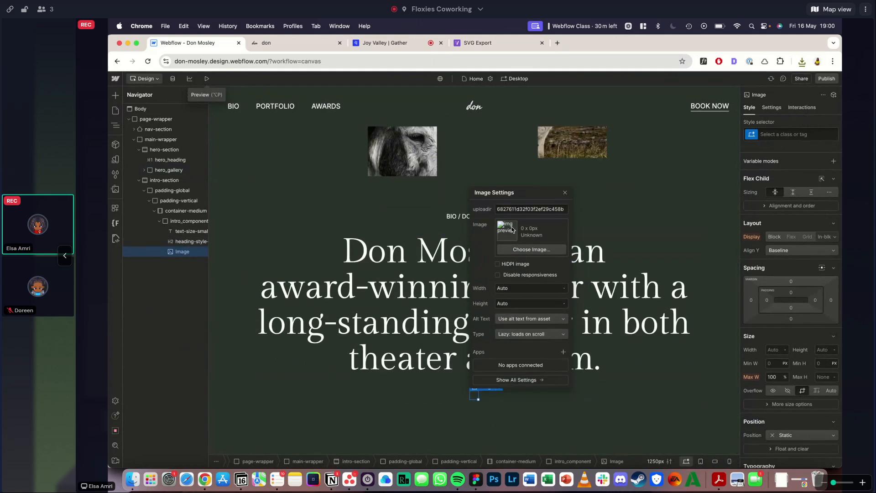
key("Escape")
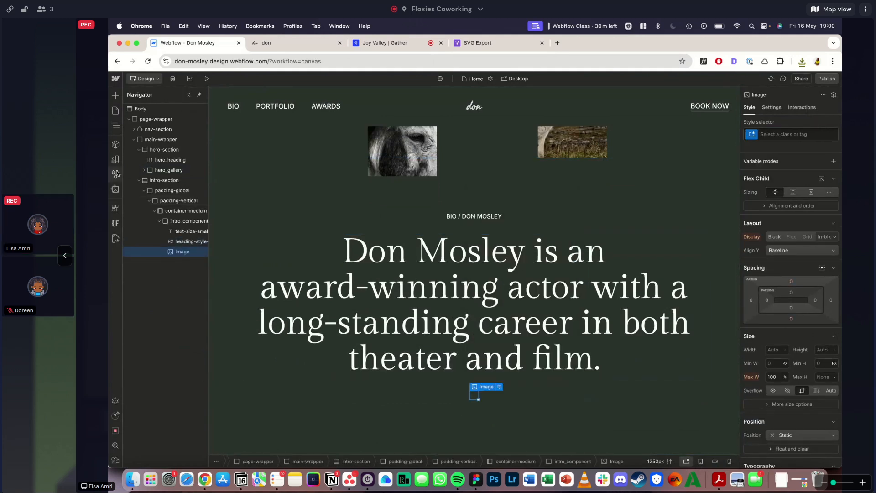
left_click(116, 190)
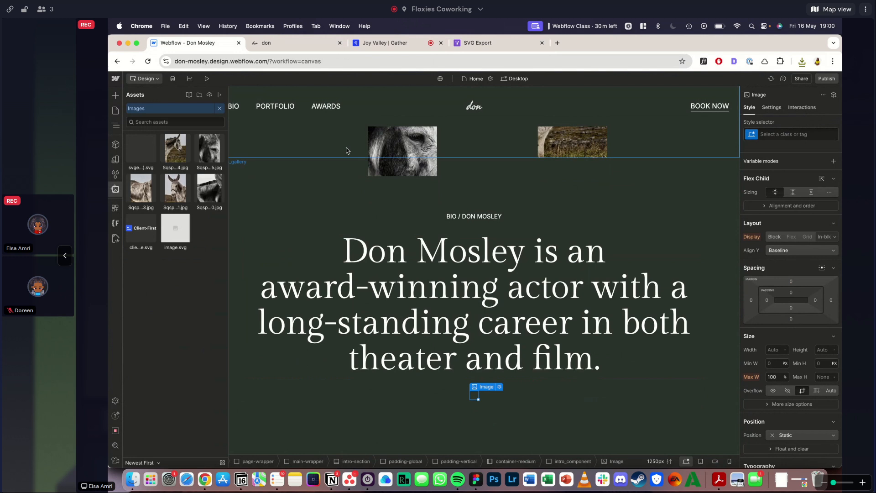
left_click(475, 373)
Step: Delete the empty image element and switch to the Squarespace reference page
left_click(476, 396)
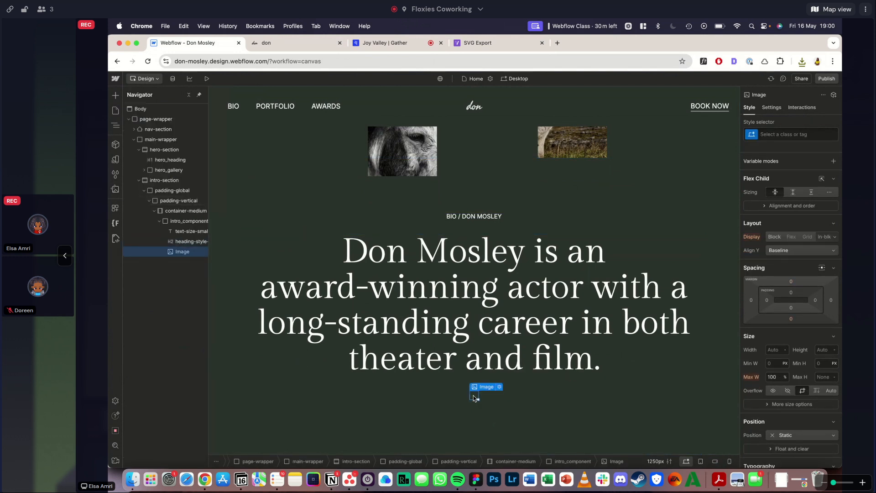
key("Delete")
left_click(295, 45)
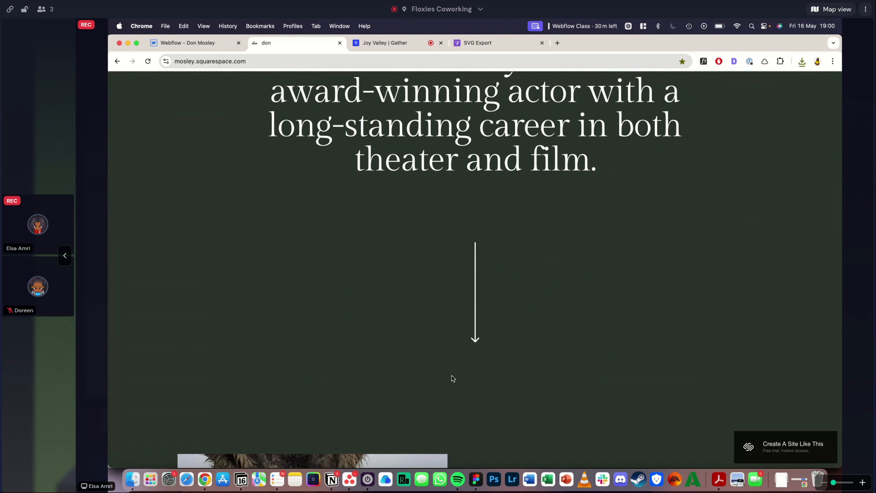
Step: Inspect the reference page's arrow and open its down+Arrow.png file in its own tab
right_click(473, 310)
left_click(488, 459)
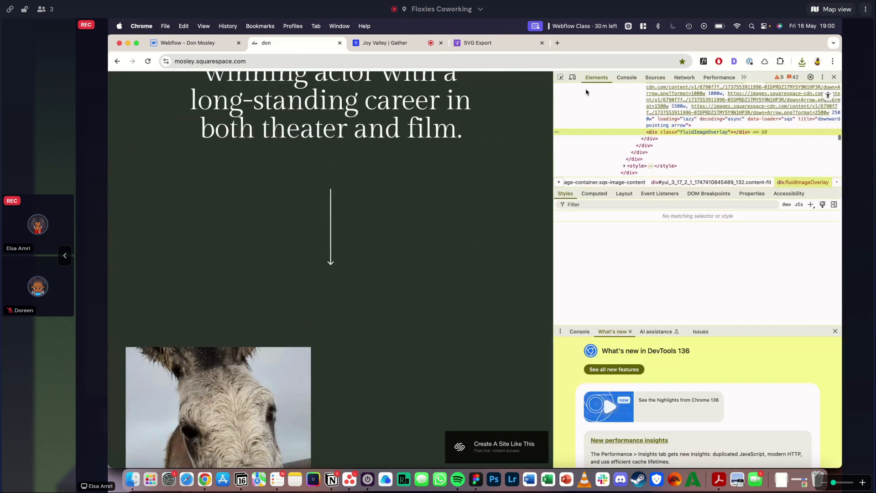
left_click(676, 124)
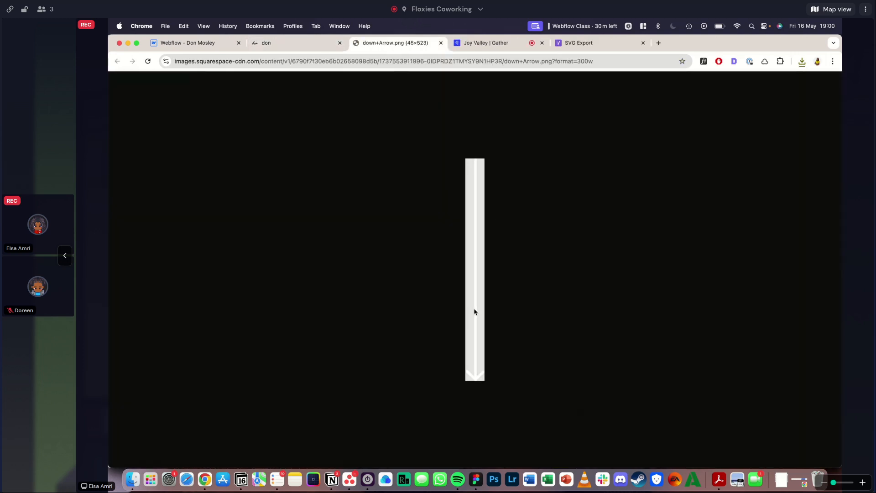
right_click(475, 340)
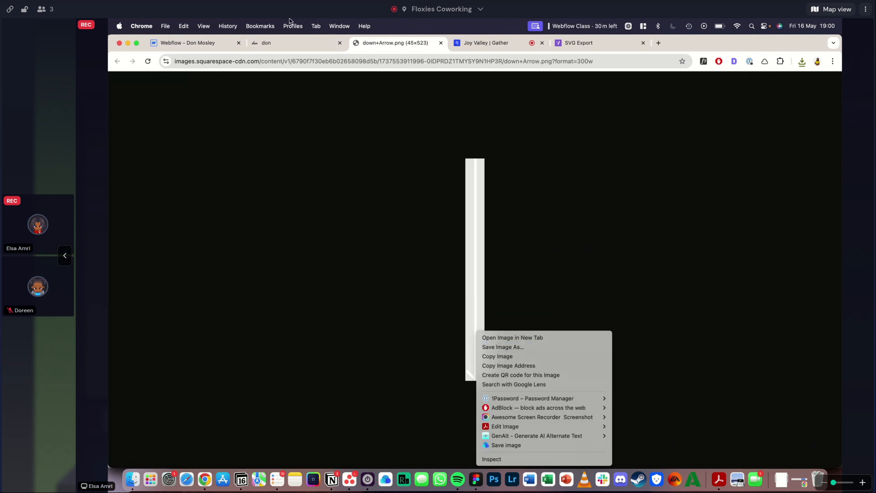
key("Escape")
left_click(276, 44)
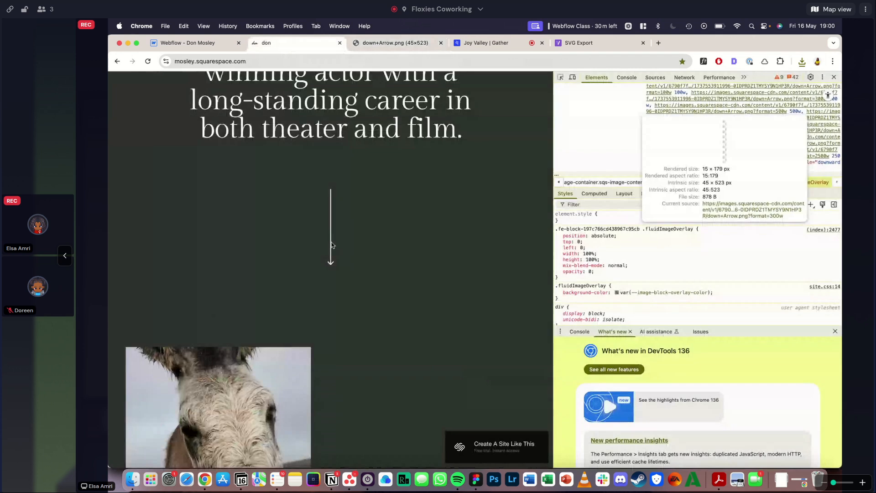
scroll(332, 245, "up", 1)
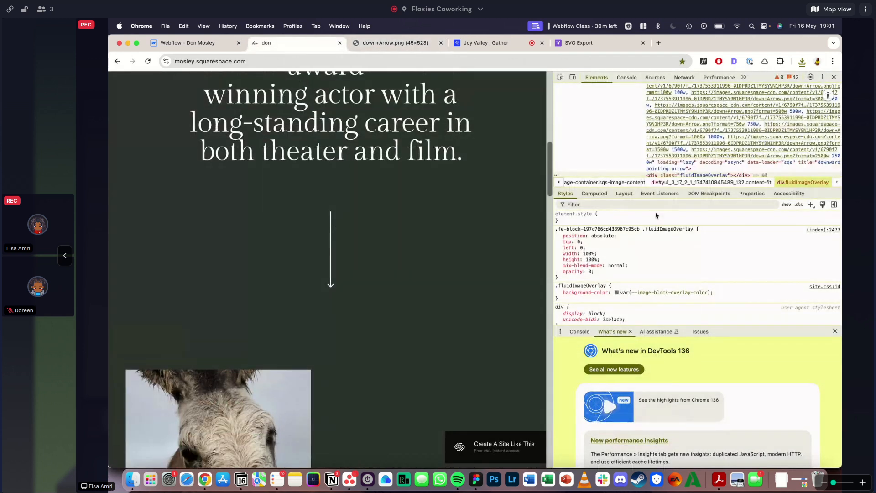
mouse_move(731, 134)
scroll(730, 133, "up", 2)
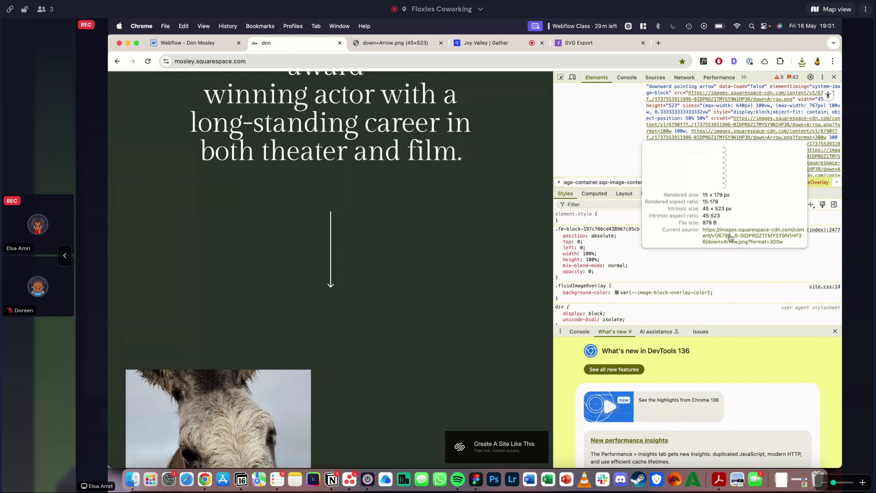
Step: Save down+Arrow.png into Downloads and return to the Webflow designer
left_click(392, 45)
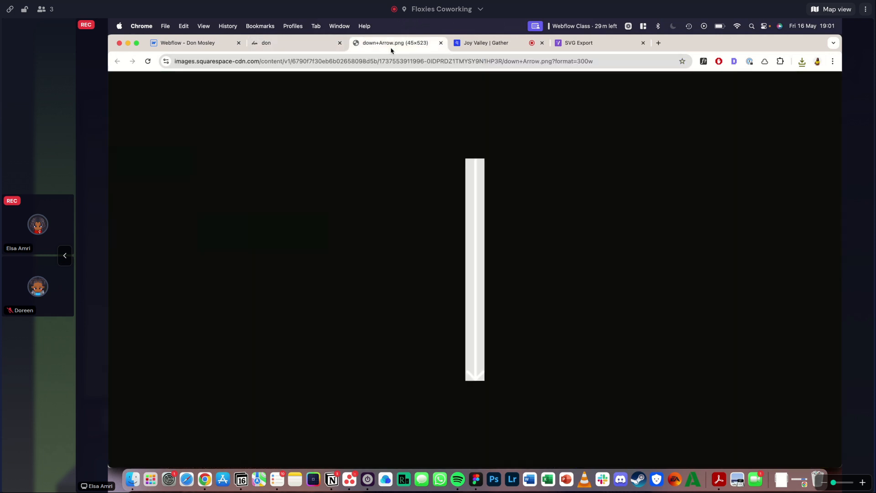
right_click(475, 173)
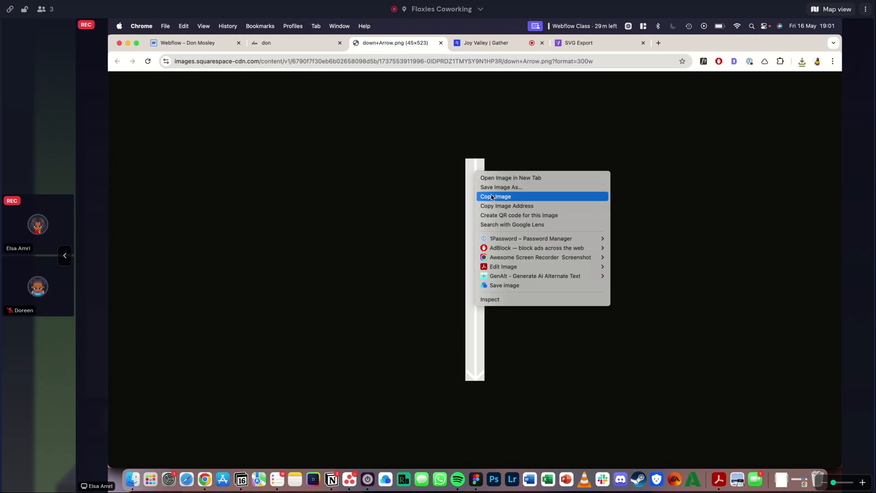
left_click(493, 188)
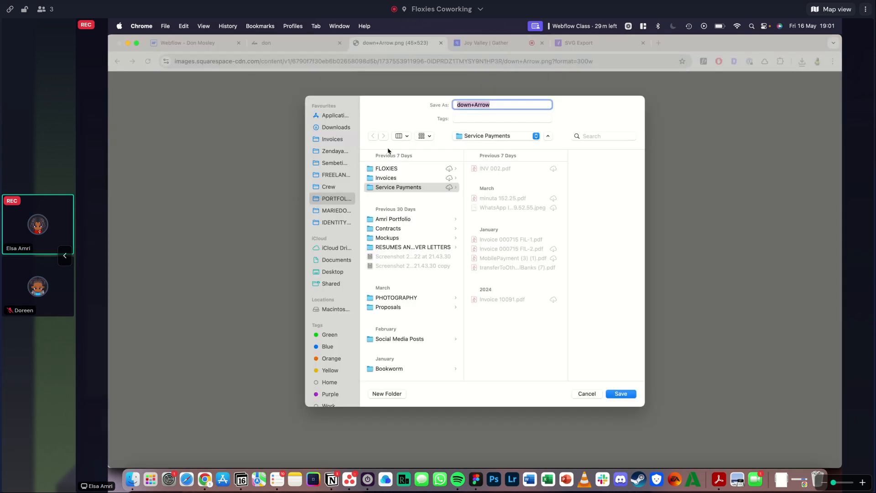
left_click(336, 127)
left_click(634, 394)
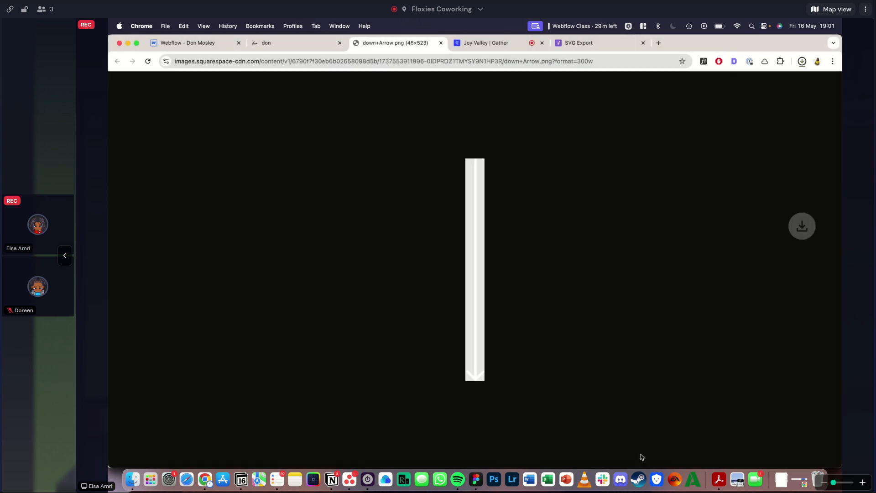
left_click(206, 42)
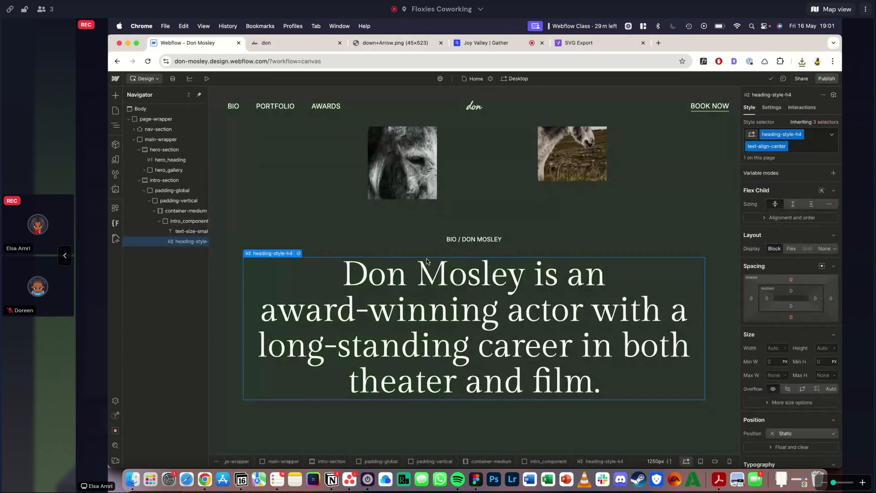
Step: Select intro_component, close DevTools on the reference page, and compare intro spacing between tabs
left_click(382, 247)
key("ctrl+Tab")
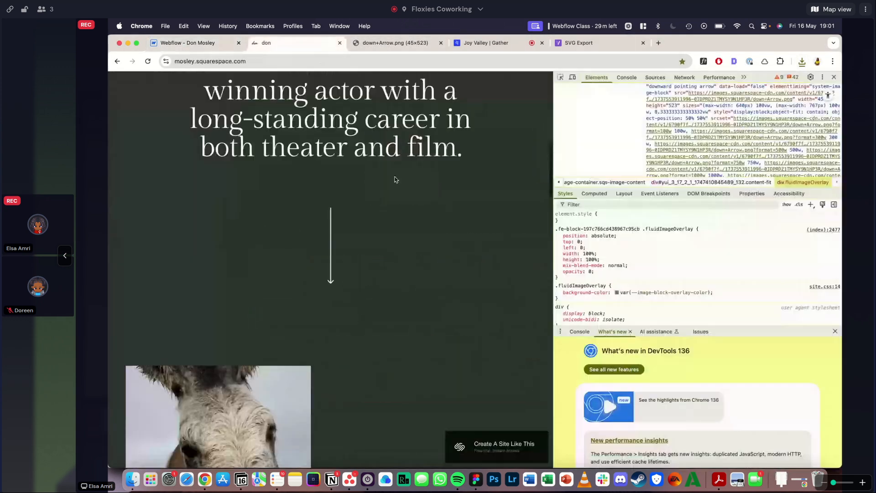
left_click(835, 78)
scroll(540, 274, "down", 3)
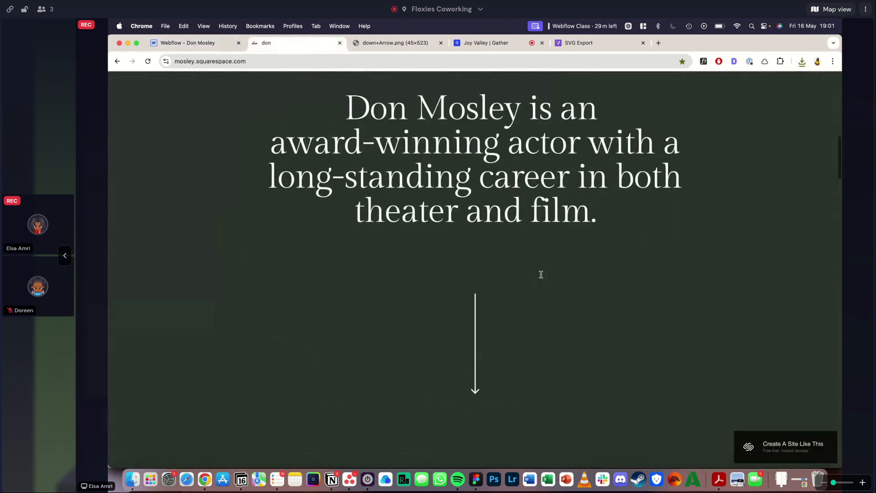
left_click(225, 42)
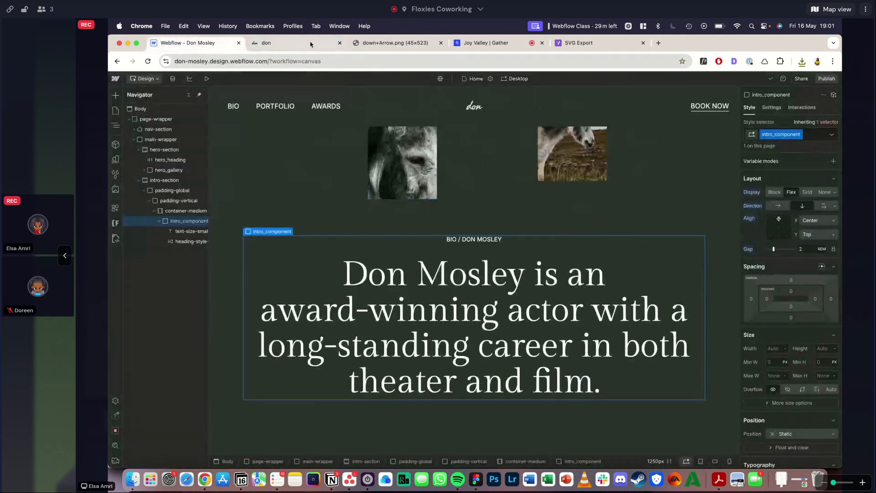
left_click(274, 43)
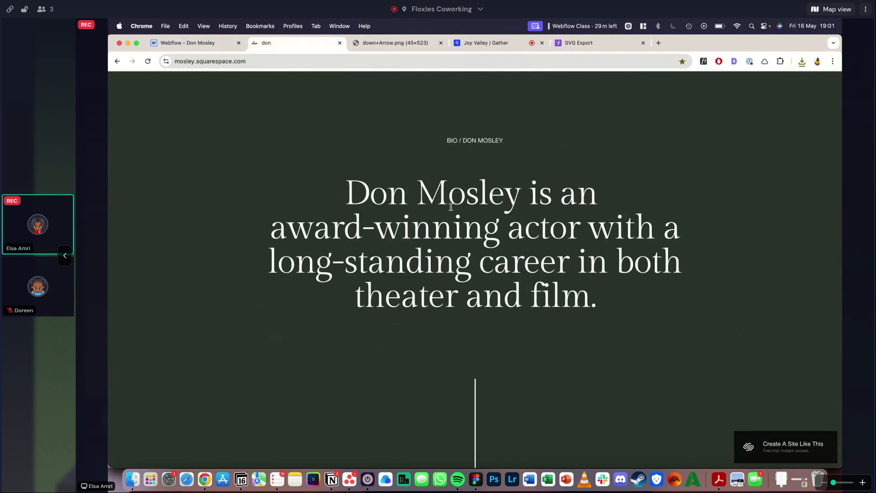
left_click(207, 43)
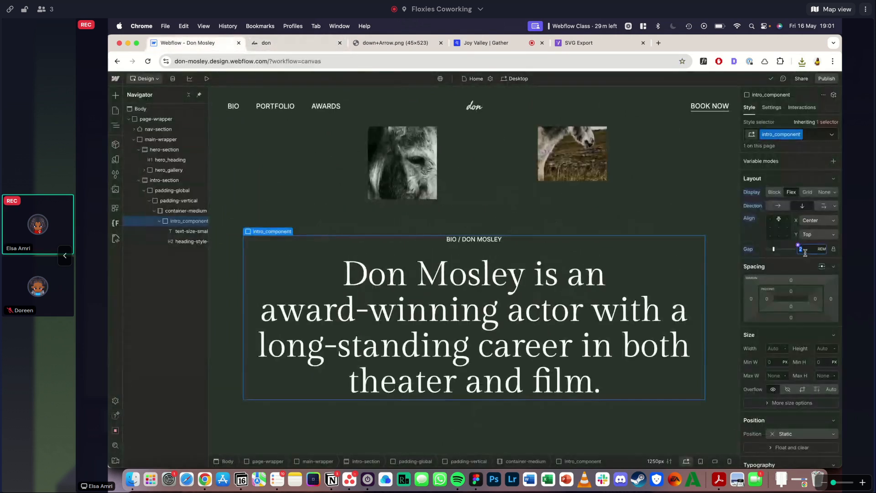
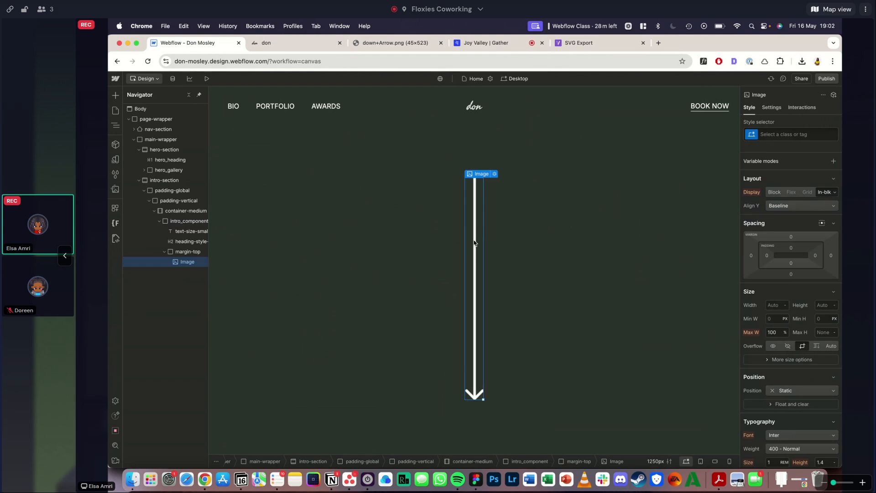
Step: Give the down-arrow image the new class intro_arrow-img
left_click(792, 134)
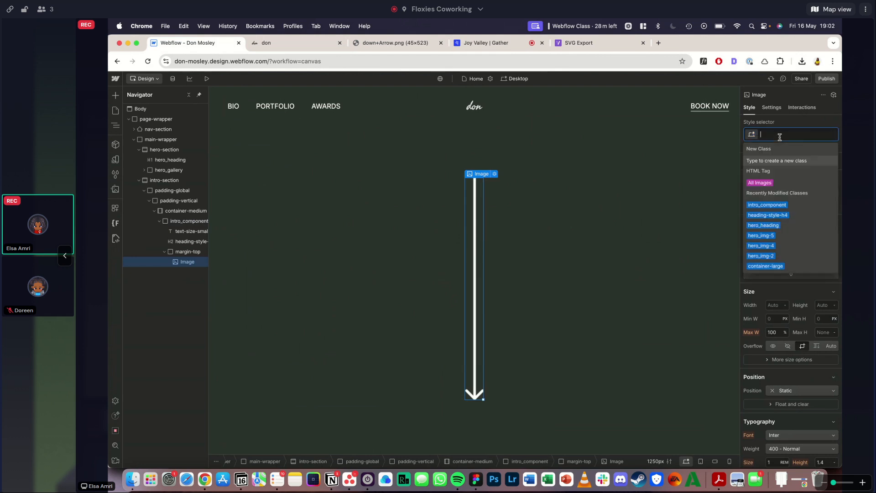
type("intro)")
key("BackSpace")
type("_ar")
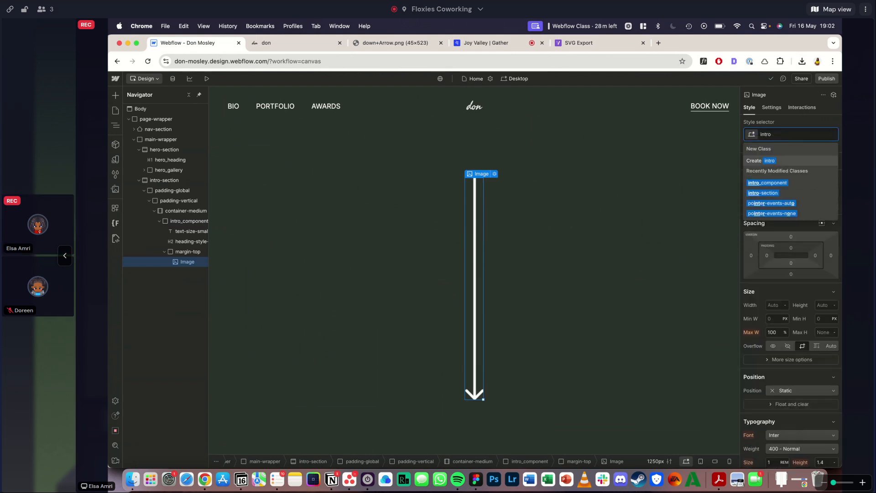
type("row-img")
key("Return")
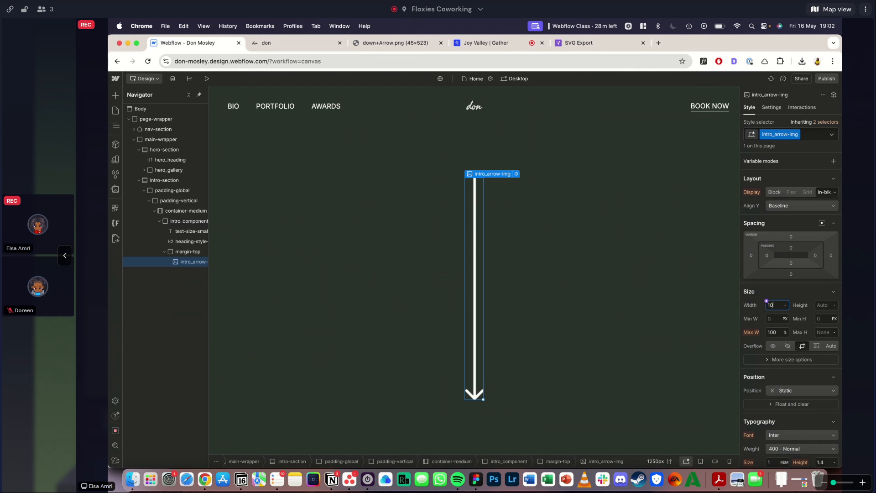
Step: Set the arrow image width to 1.5 rem and bring up the reference site
key("Return")
type("2")
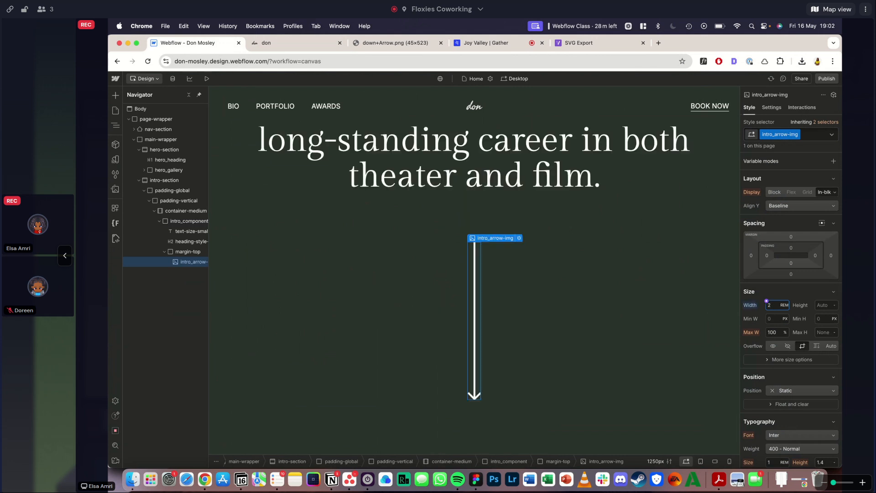
type("1.5")
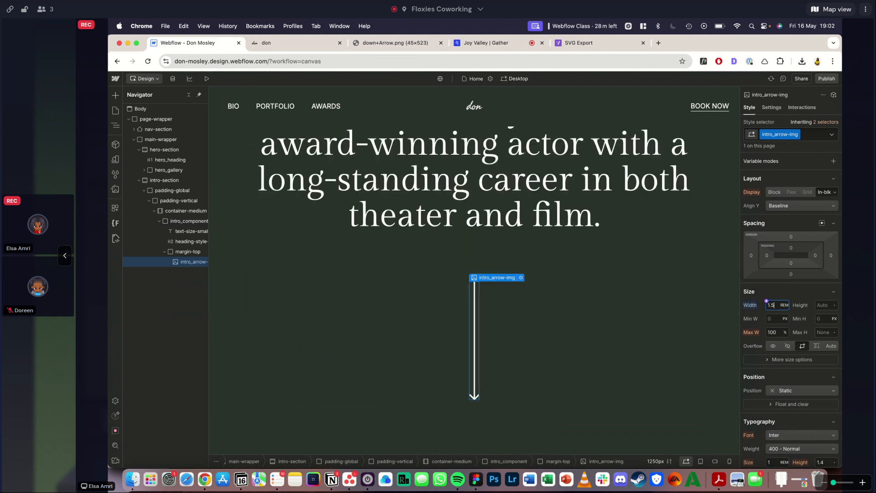
scroll(475, 182, "up", 3)
left_click(278, 43)
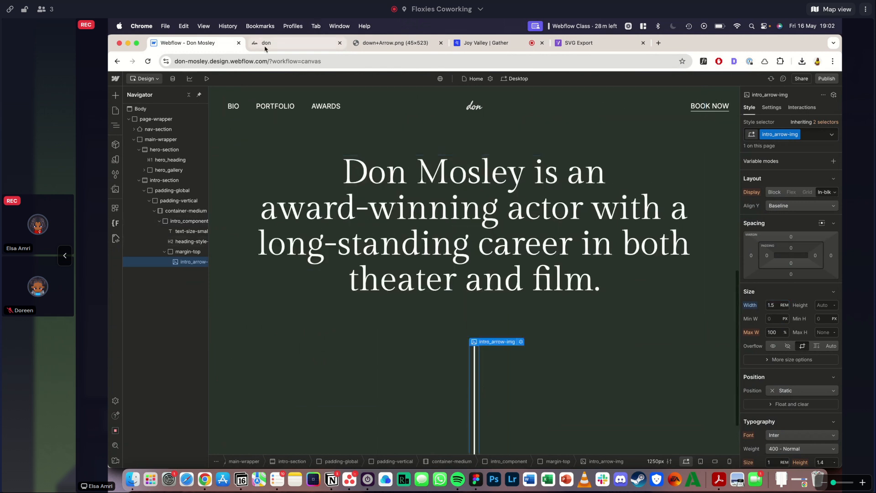
Step: Preview the page against the Squarespace reference repeatedly to match the arrow at 1.25 rem
scroll(276, 158, "down", 3)
left_click(196, 43)
left_click(208, 79)
left_click(290, 43)
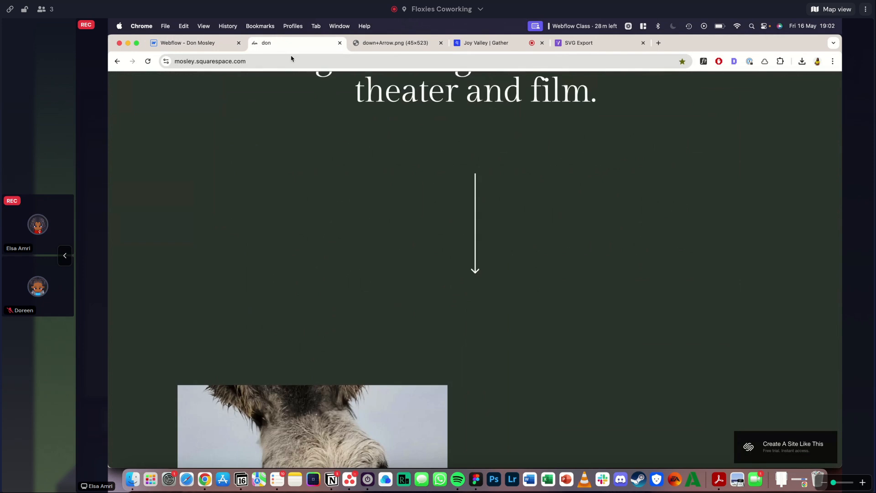
left_click(197, 42)
left_click(185, 81)
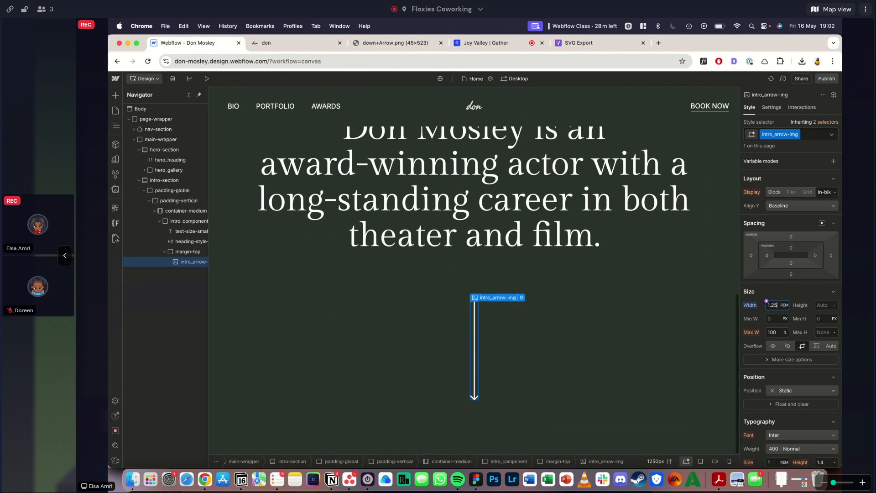
left_click(208, 77)
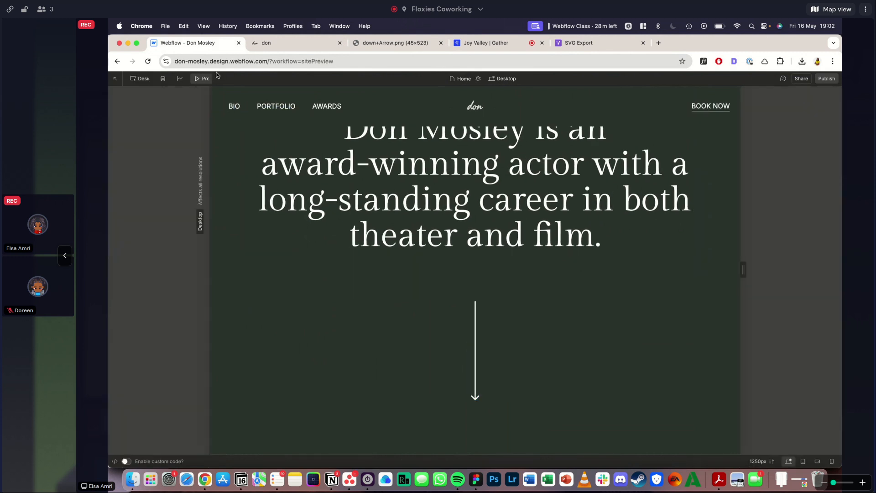
left_click(274, 43)
left_click(192, 42)
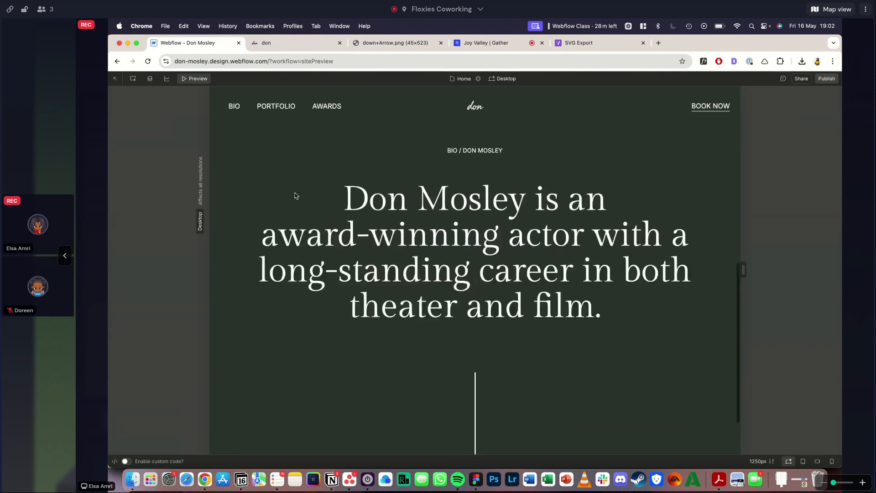
left_click(197, 78)
left_click(273, 43)
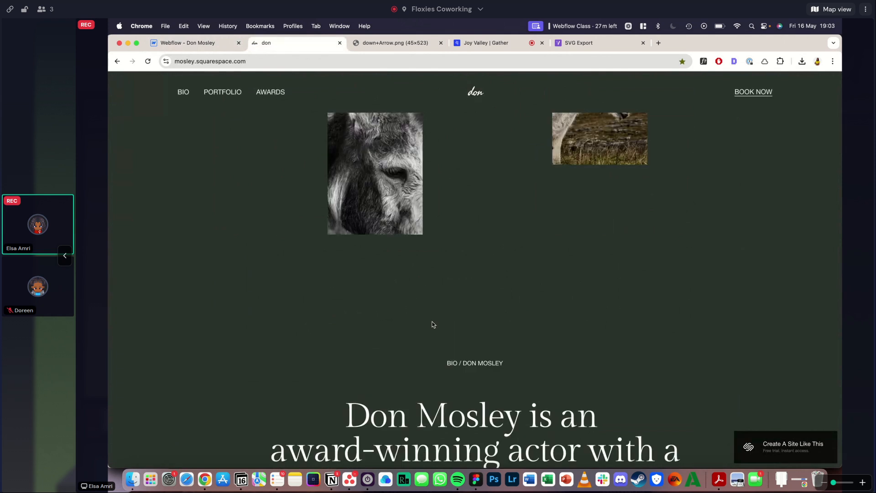
left_click(198, 42)
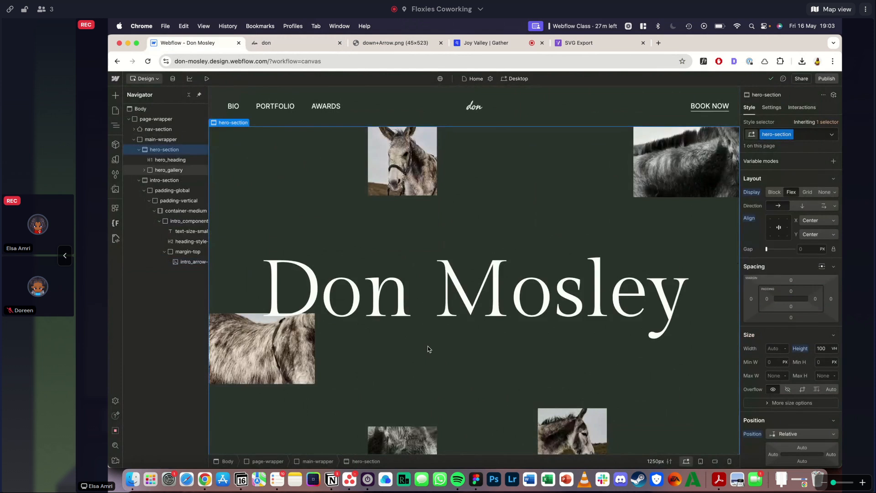
scroll(428, 349, "down", 5)
Step: Set the hero section's height to 120 and check the hero layout on the reference site
scroll(690, 359, "up", 5)
left_click(828, 351)
type("120")
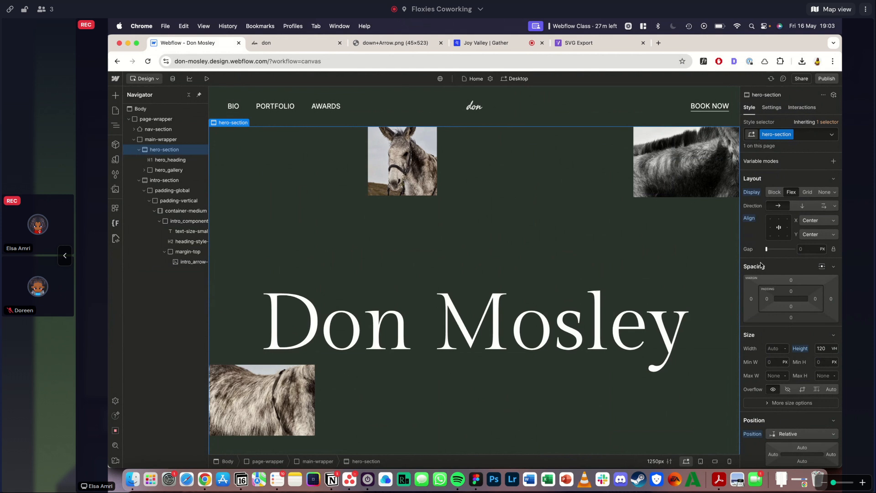
left_click(288, 43)
scroll(346, 221, "up", 6)
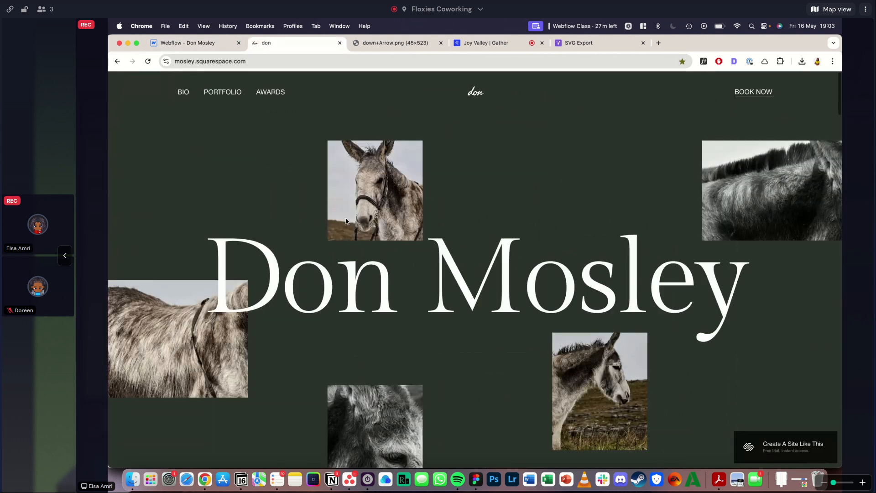
key("ctrl+shift+Tab")
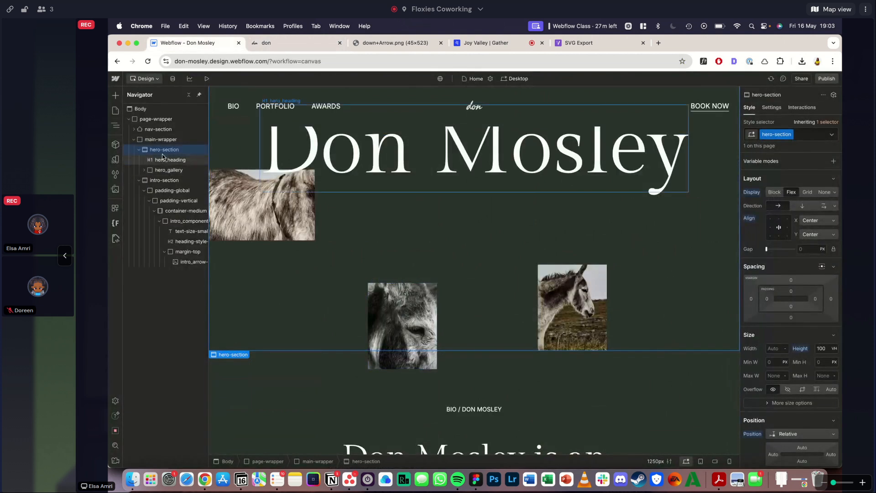
Step: Insert a Div Block into hero-section and set hero-section's flex direction to vertical
key("super+e")
type("div")
key("Return")
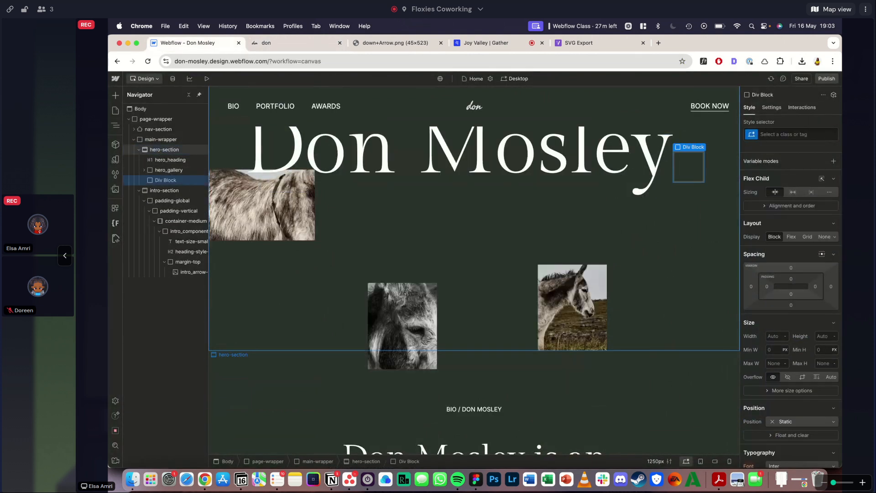
key("super+Return")
type("hero")
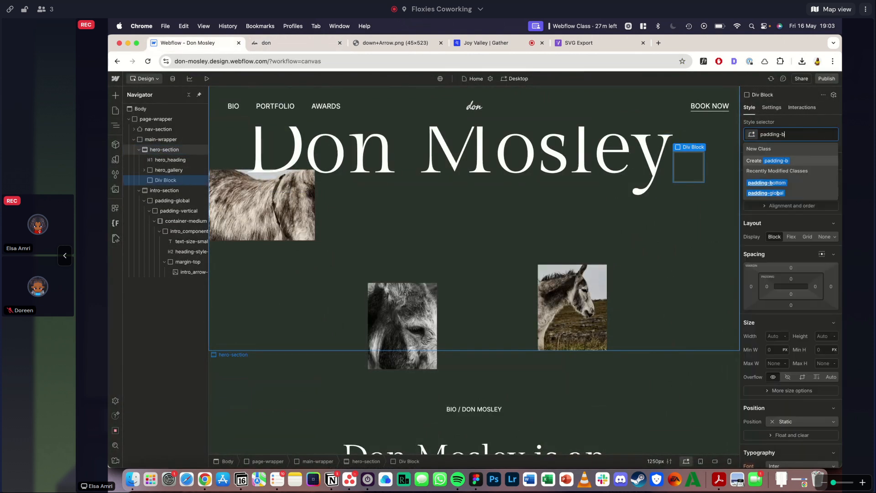
key("Escape")
left_click(162, 154)
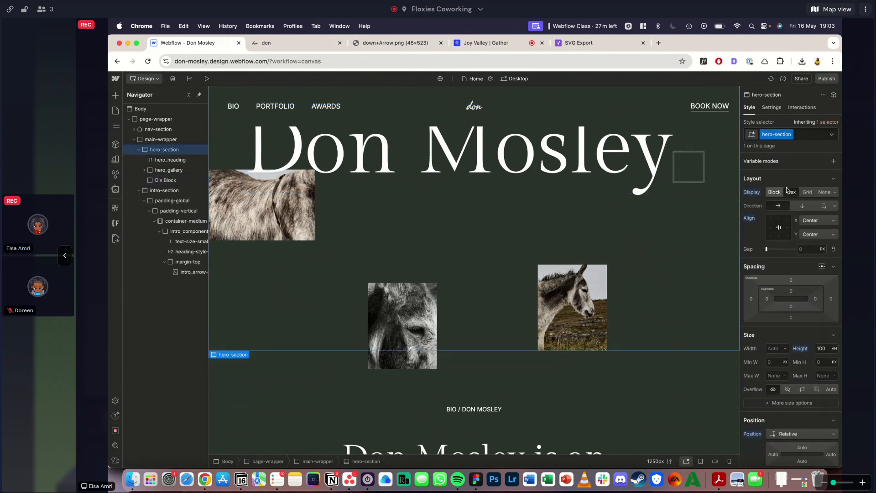
left_click(802, 206)
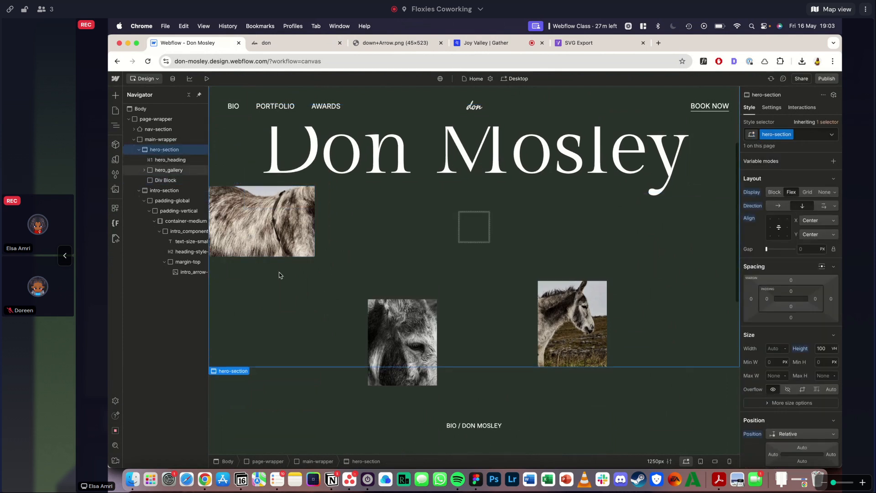
Step: Drag the new Div Block from hero-section to the top of intro-section
left_click(178, 182)
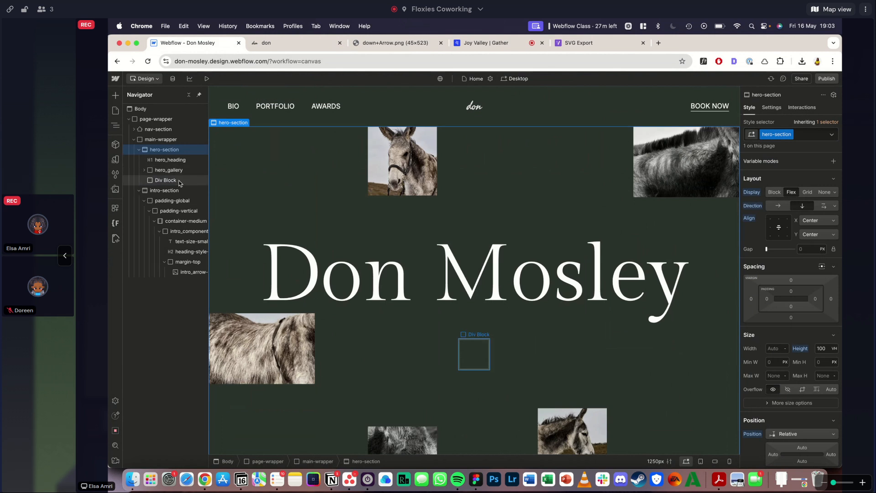
scroll(180, 184, "right", 1)
scroll(175, 186, "left", 1)
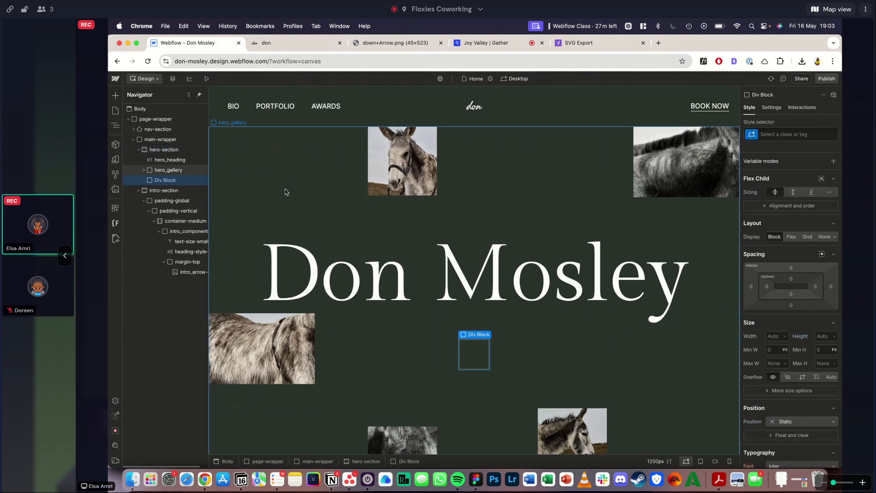
scroll(285, 190, "down", 5)
scroll(286, 189, "up", 5)
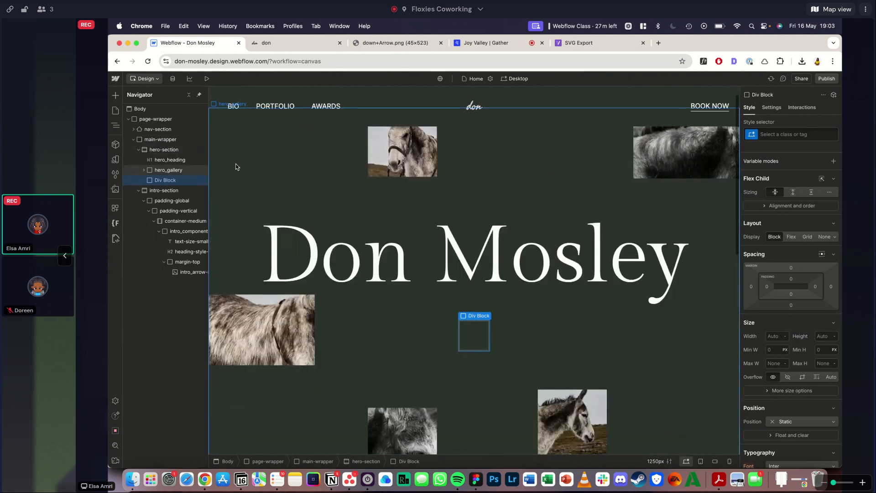
scroll(274, 237, "down", 3)
left_click_drag(165, 180, 159, 197)
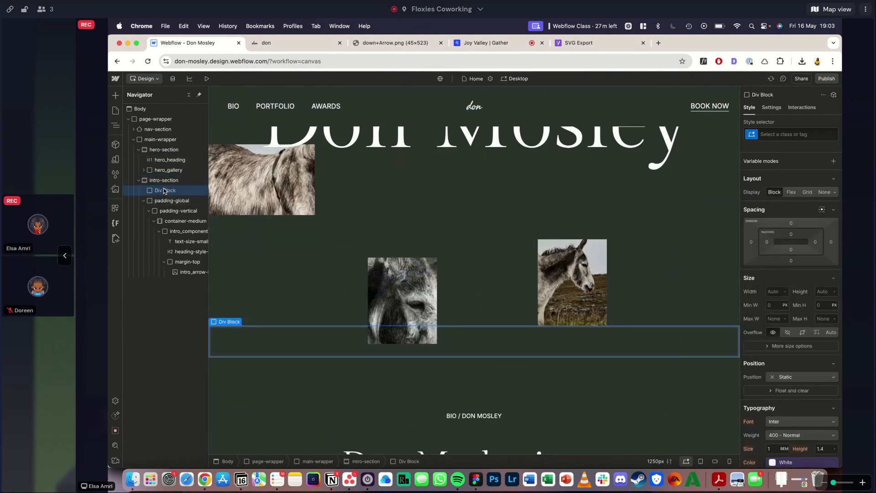
Step: Move the Div Block into padding-global and give it padding-top plus the padding-xhuge combo class
left_click_drag(165, 191, 179, 204)
left_click(820, 132)
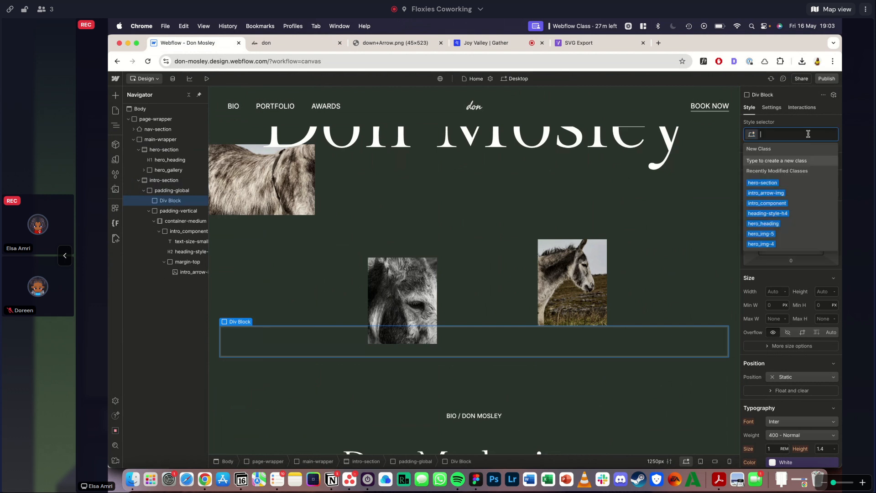
type("padding-top")
key("Return")
left_click(808, 134)
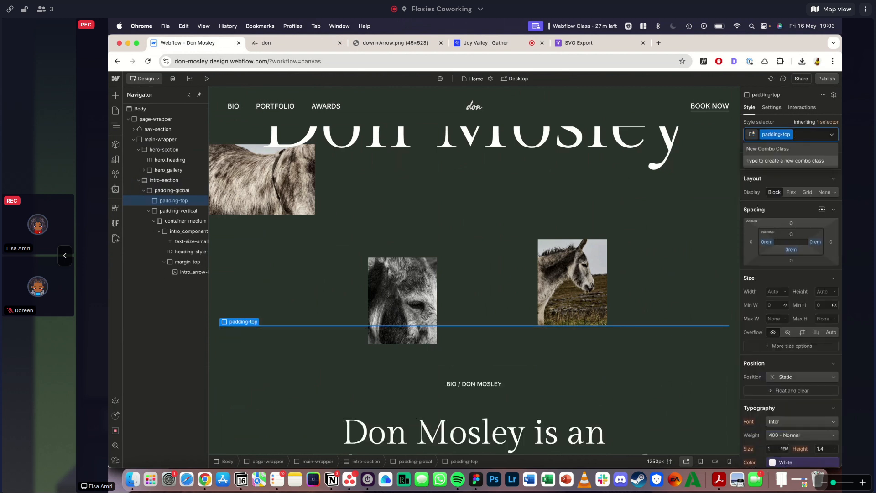
type("padding-xhuge")
key("Return")
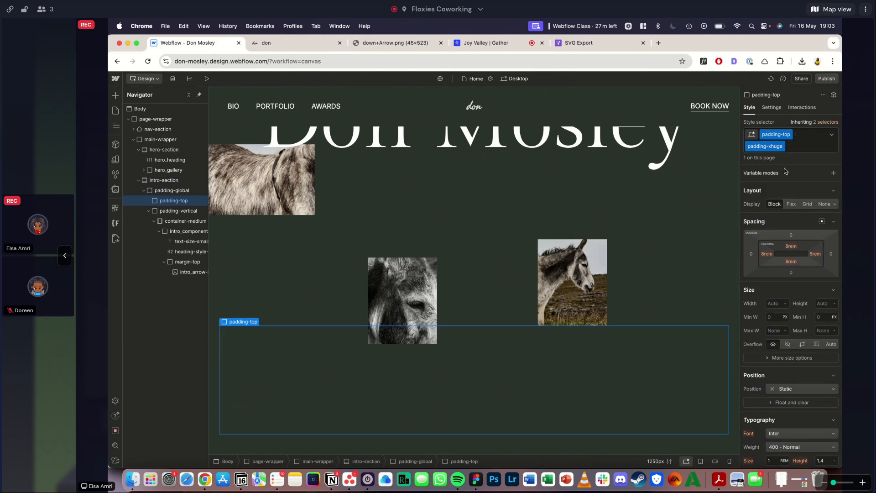
Step: Nest the padding-top block inside padding-vertical, check wrapper spacing, and preview the page
scroll(592, 311, "down", 3)
scroll(538, 280, "up", 2)
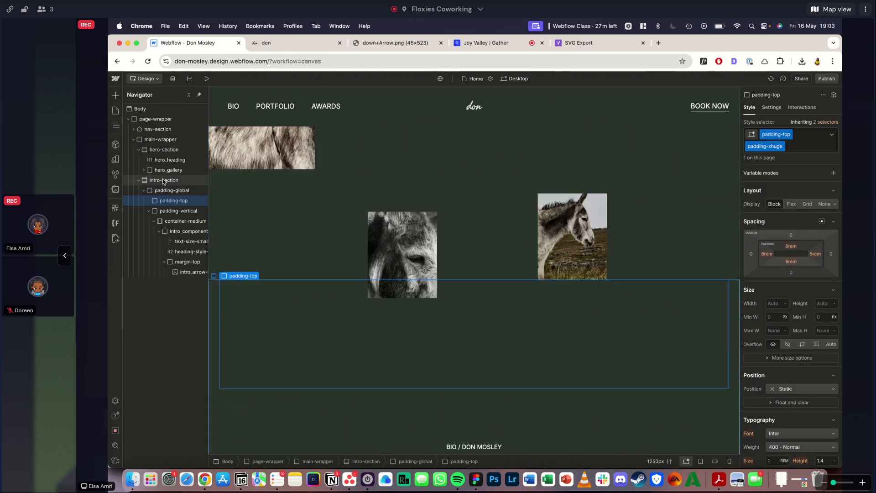
left_click(171, 211)
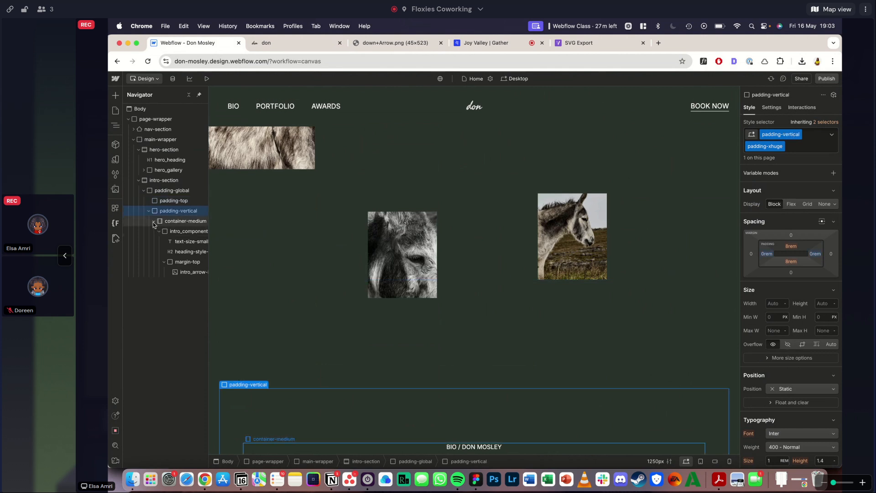
left_click(152, 221)
left_click_drag(169, 203, 168, 215)
scroll(307, 269, "down", 2)
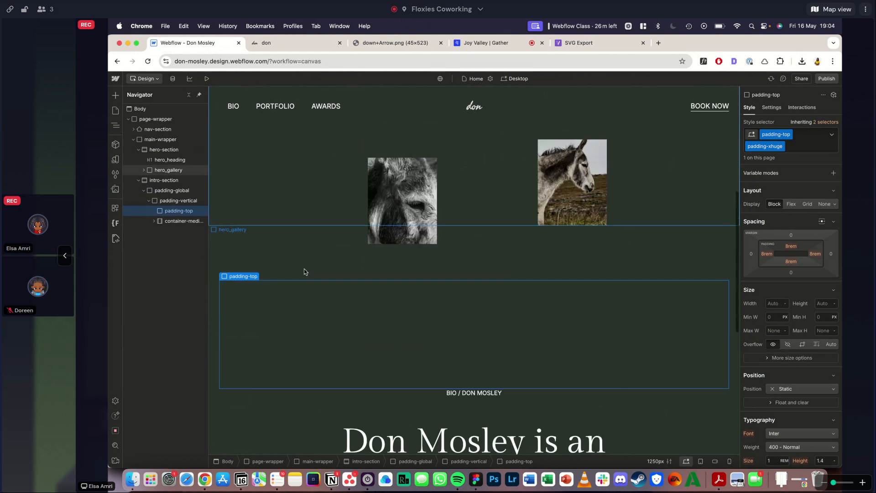
left_click(172, 190)
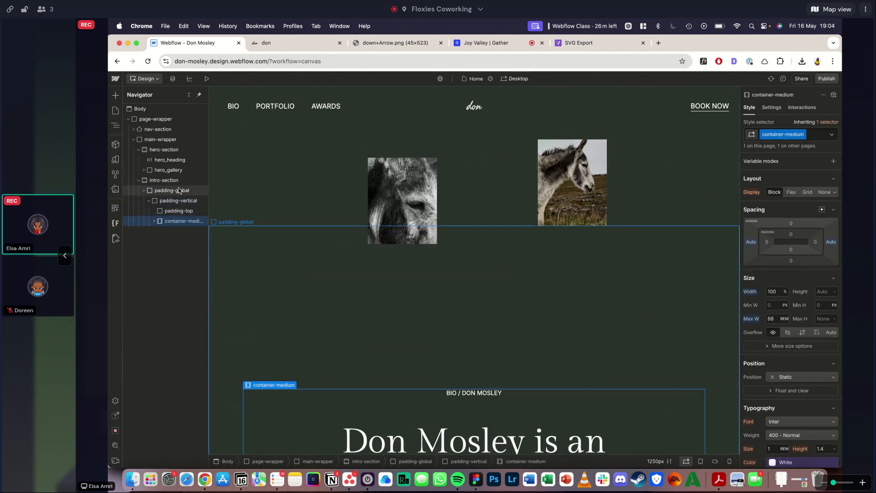
left_click(179, 211)
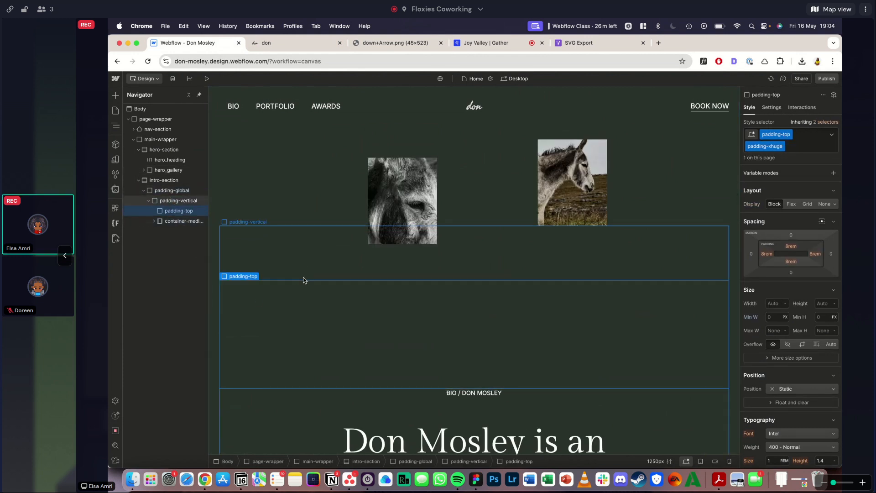
left_click(207, 78)
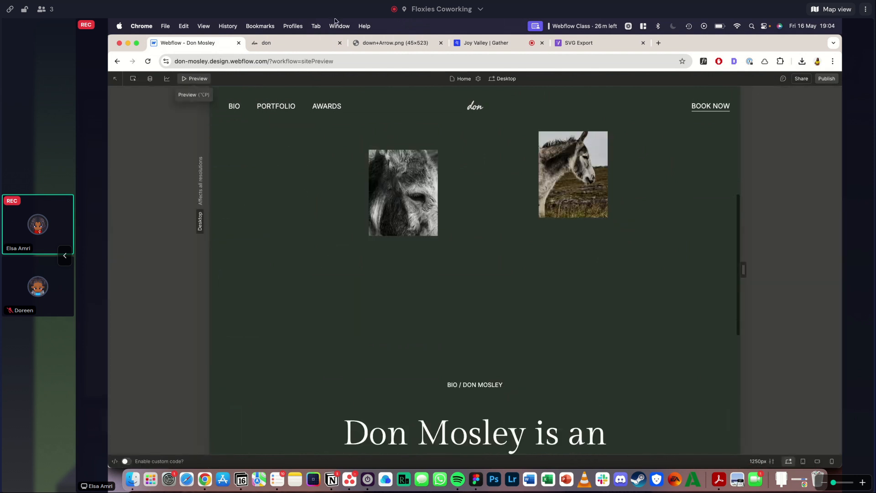
Step: Compare the bio spacing with the Squarespace reference, then return to editing
left_click(297, 43)
scroll(325, 225, "down", 10)
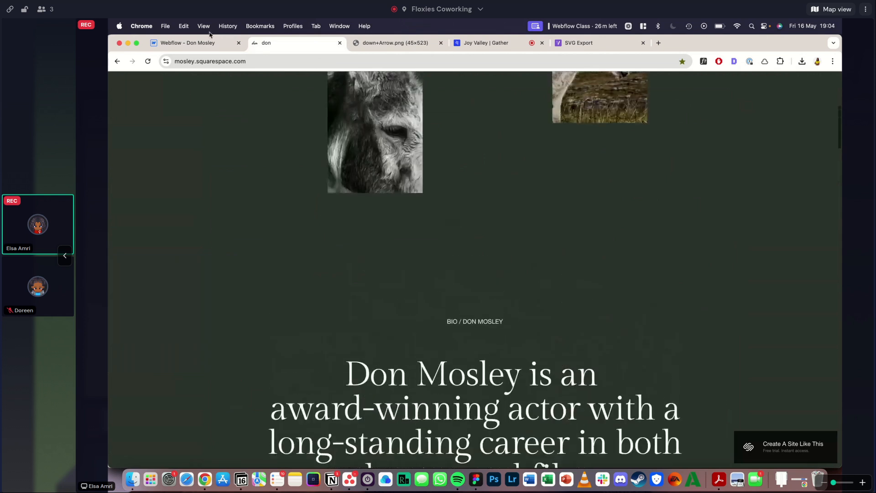
left_click(212, 46)
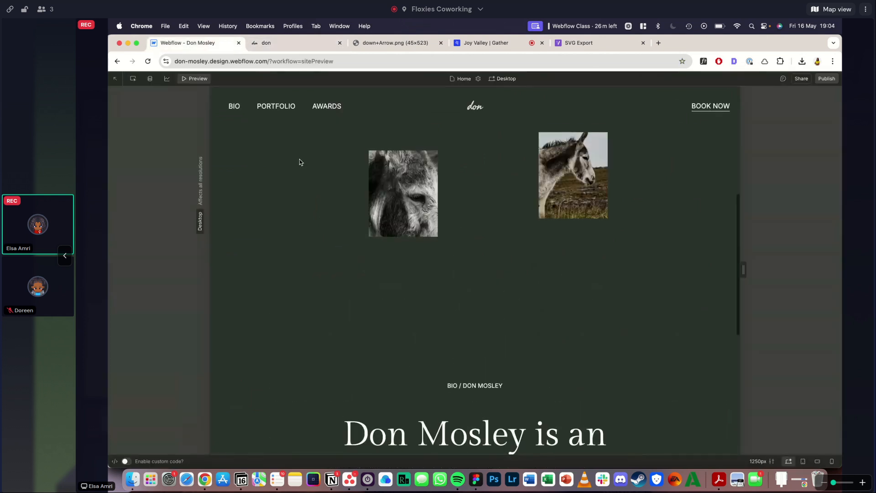
left_click(187, 81)
Step: Replace padding-top's padding-xhuge combo class with padding-xxlarge
left_click(186, 80)
key("super+Return")
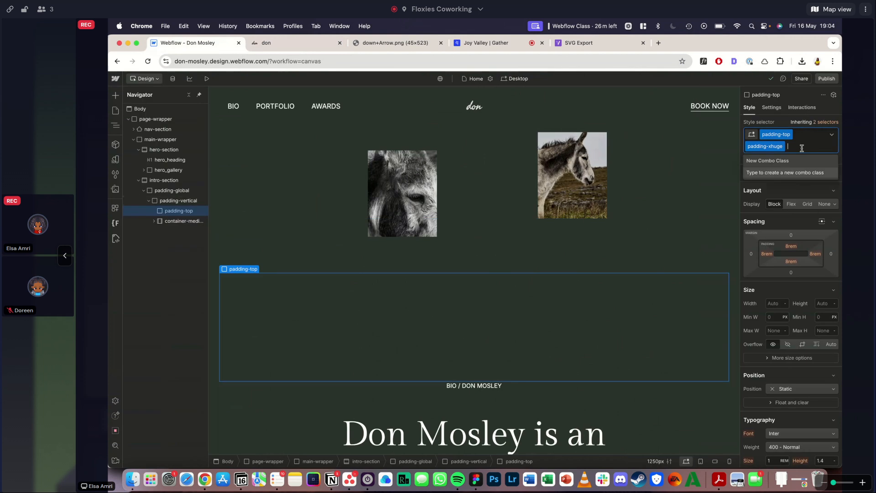
type("xxl")
key("Down")
key("Down")
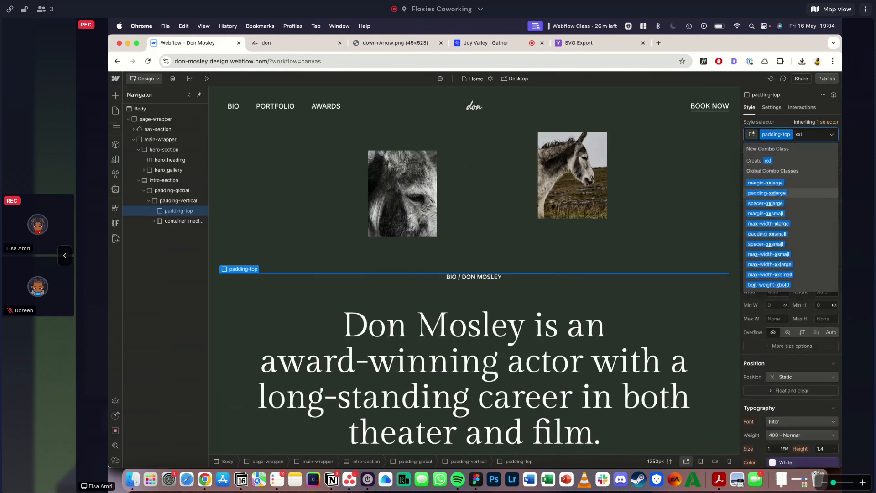
key("Return")
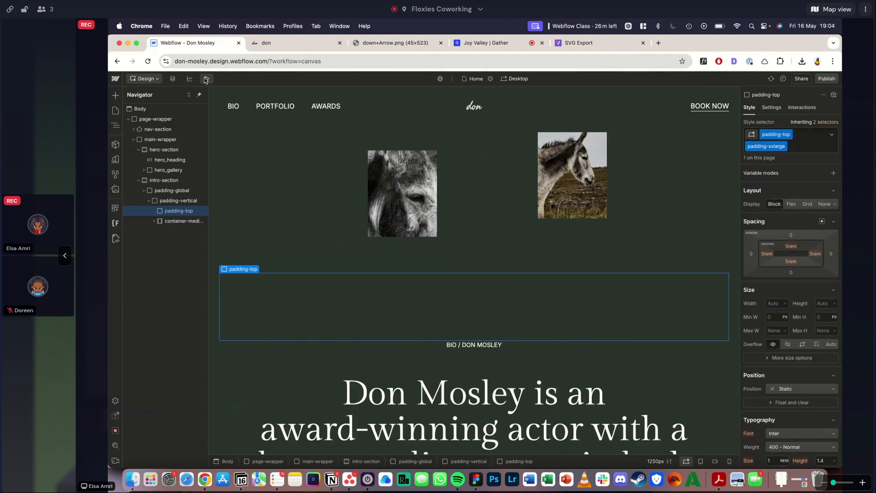
Step: Preview the 5 rem spacing above the bio against the Squarespace site
left_click(212, 78)
left_click(293, 44)
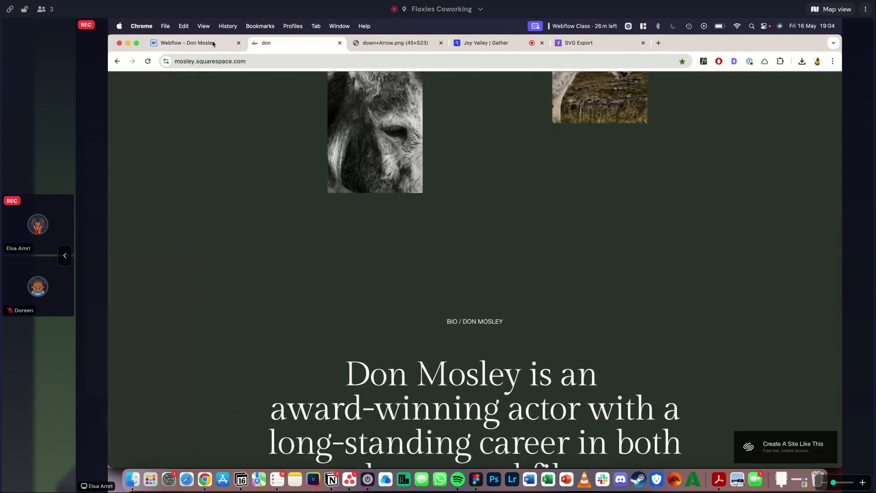
left_click(212, 44)
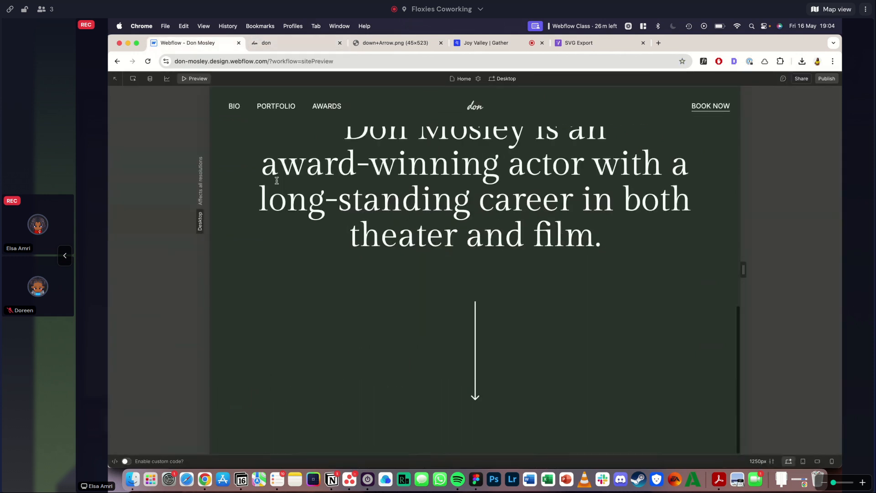
key("Escape")
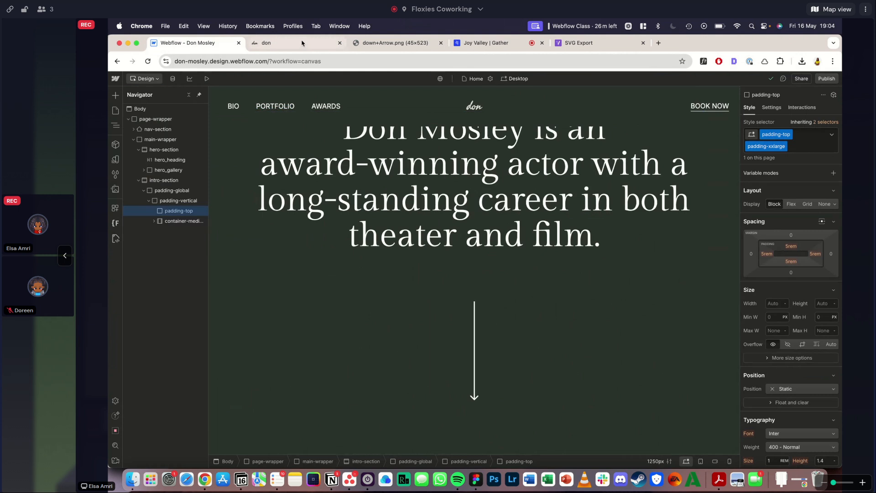
left_click(301, 43)
scroll(301, 192, "down", 10)
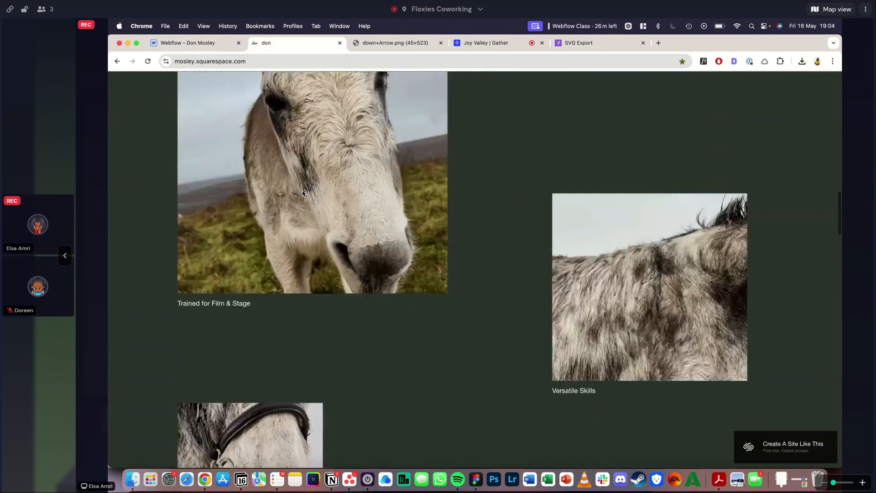
scroll(301, 191, "up", 8)
scroll(340, 317, "down", 8)
scroll(340, 316, "down", 10)
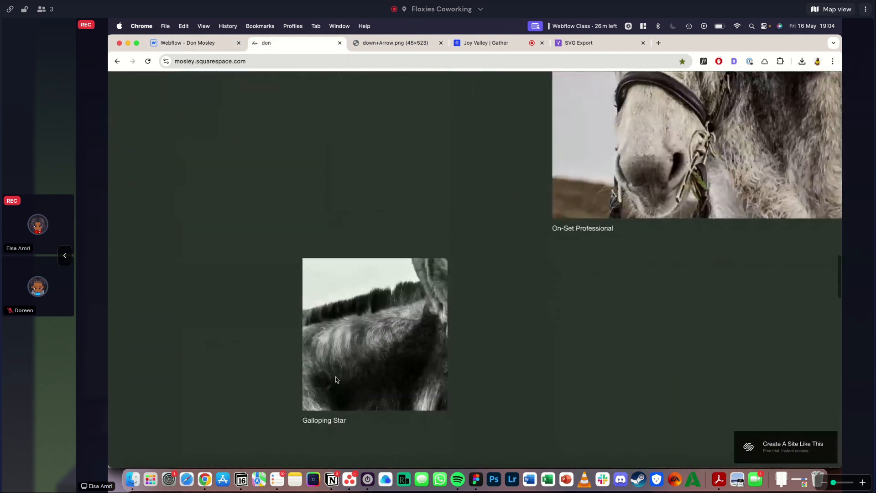
scroll(336, 383, "up", 5)
scroll(336, 382, "up", 10)
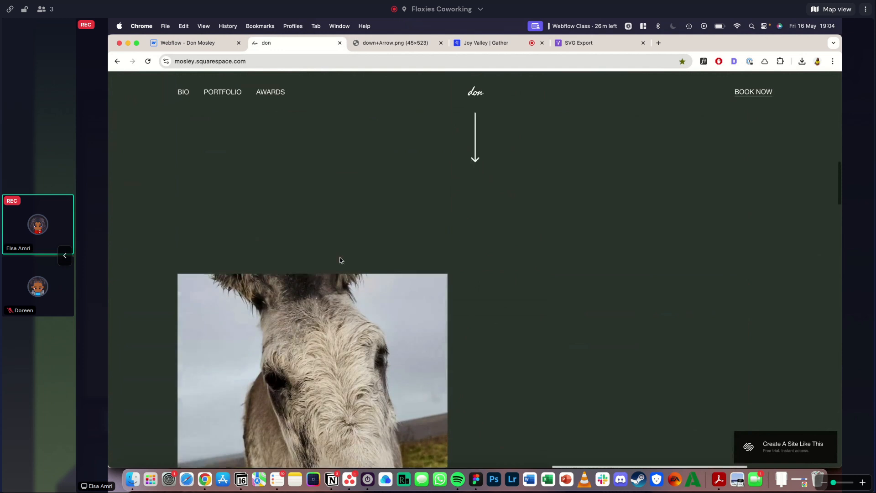
scroll(340, 260, "down", 6)
scroll(340, 261, "down", 4)
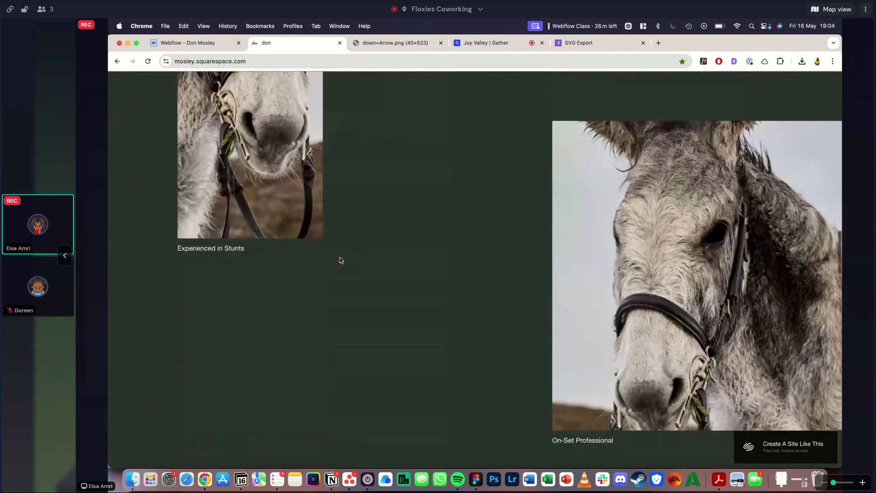
scroll(340, 260, "up", 8)
scroll(340, 260, "up", 4)
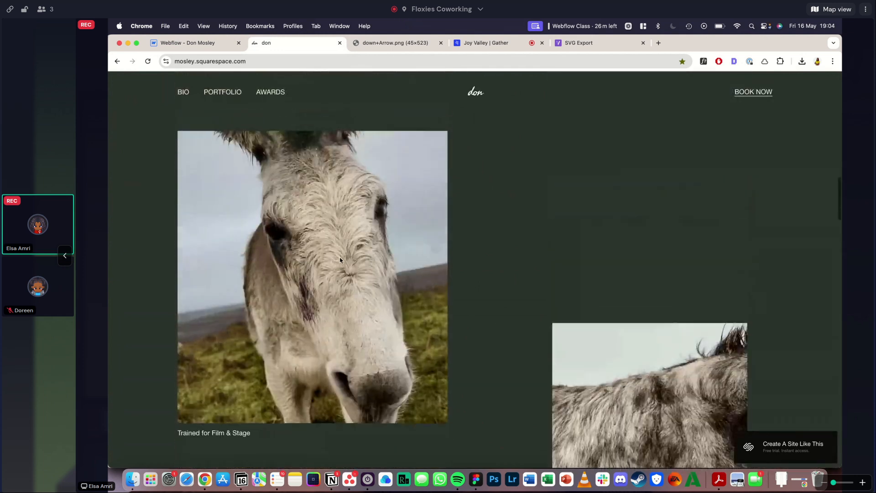
scroll(340, 260, "down", 5)
scroll(340, 261, "down", 8)
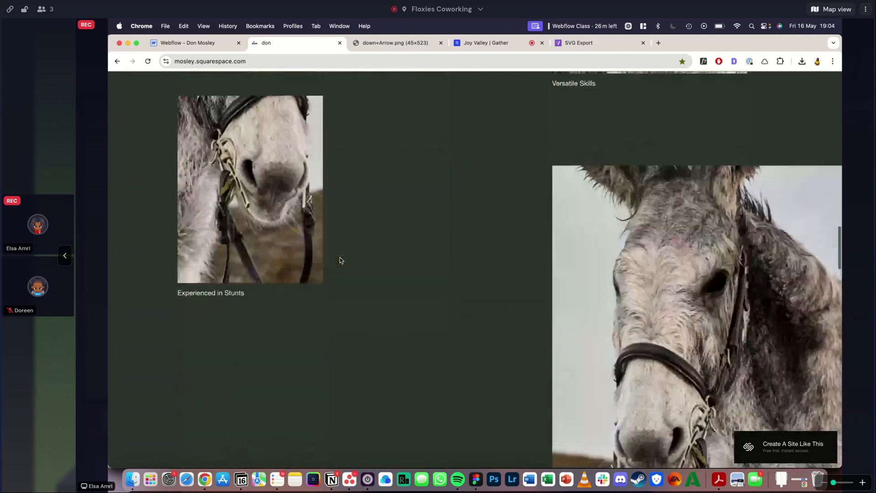
scroll(340, 261, "up", 4)
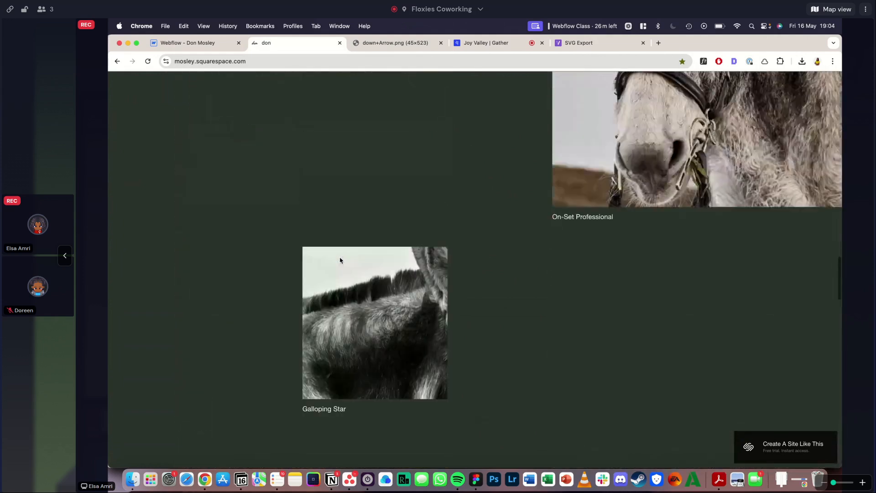
scroll(341, 260, "up", 4)
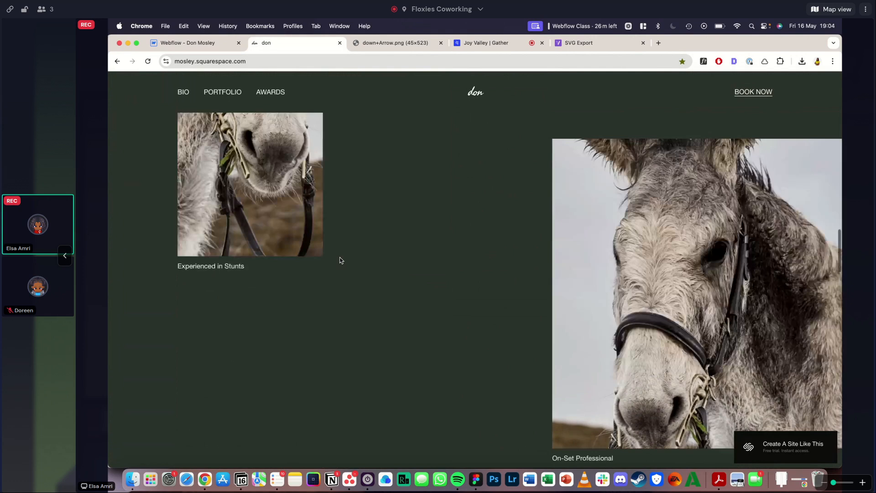
left_click_drag(840, 81, 842, 141)
scroll(659, 205, "up", 10)
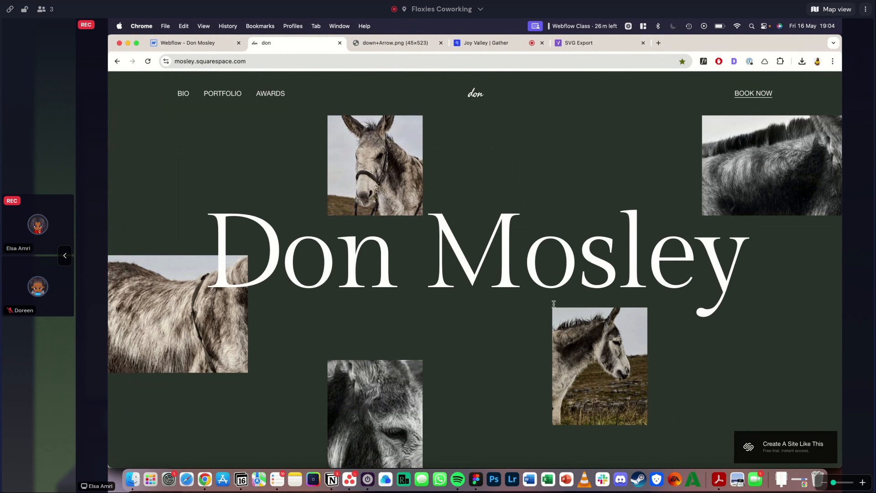
scroll(525, 328, "down", 5)
scroll(500, 354, "down", 15)
scroll(607, 295, "up", 8)
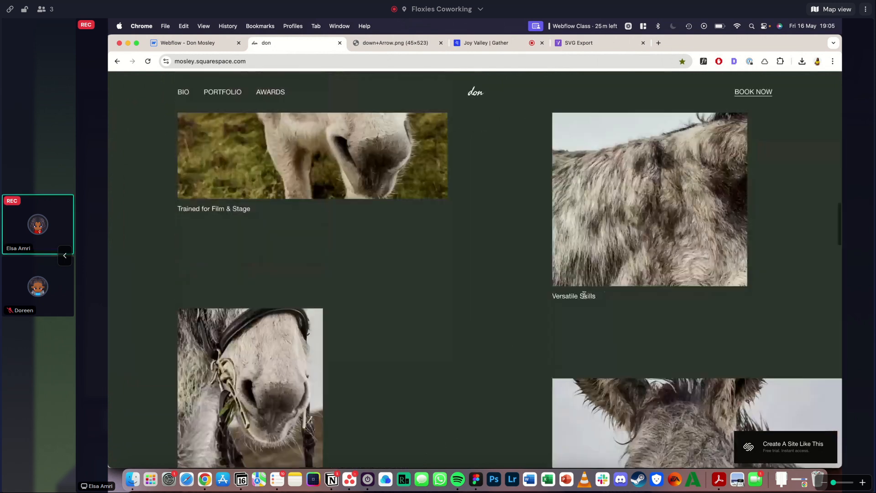
scroll(341, 309, "up", 5)
scroll(331, 389, "down", 10)
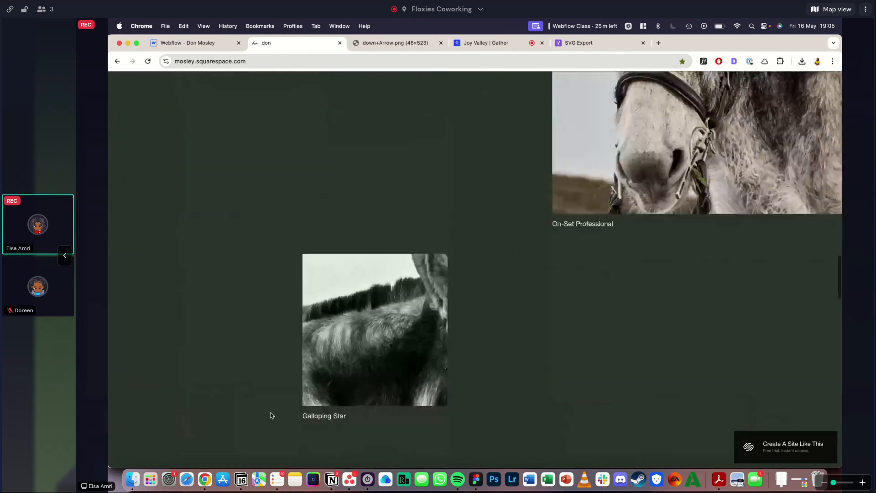
scroll(329, 386, "up", 10)
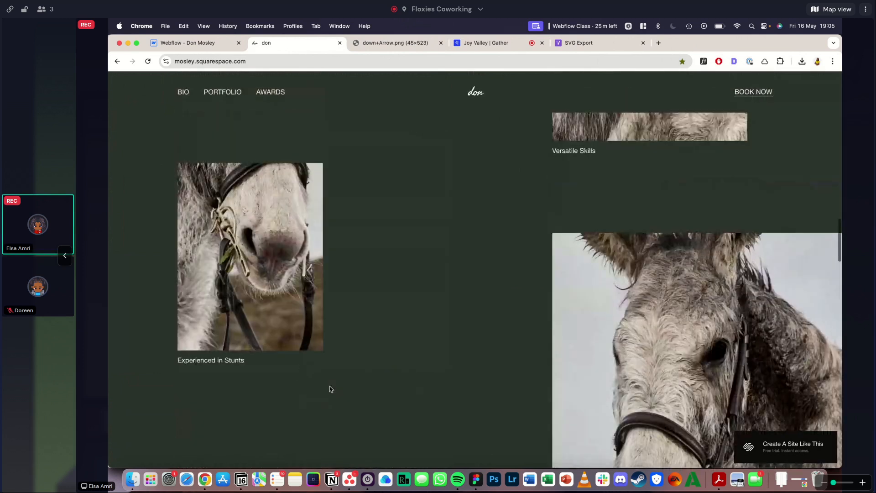
scroll(330, 388, "down", 7)
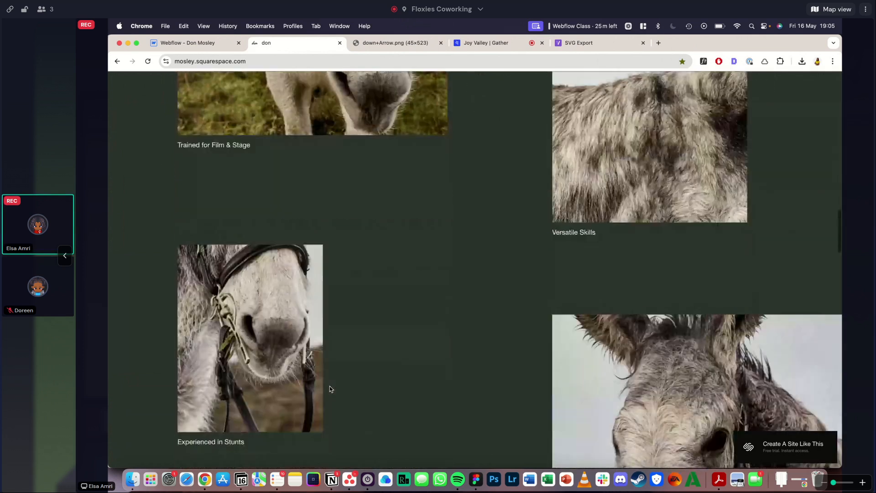
scroll(330, 386, "up", 5)
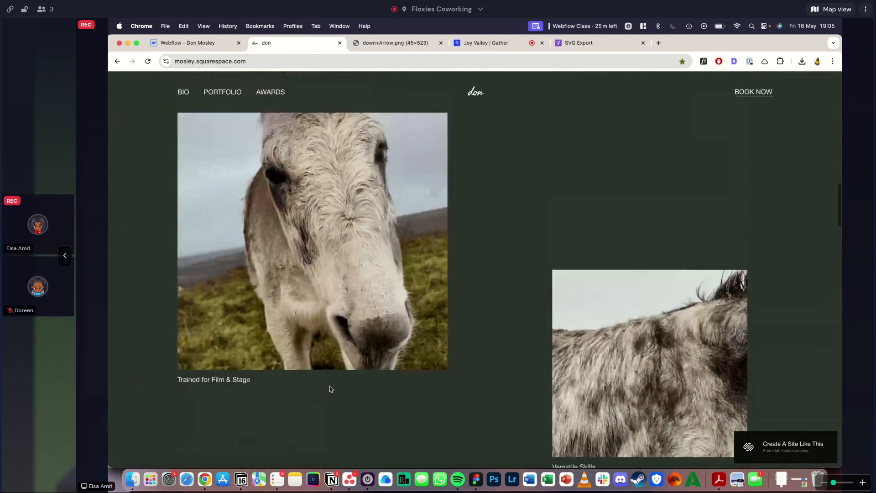
scroll(329, 386, "down", 3)
scroll(329, 389, "down", 3)
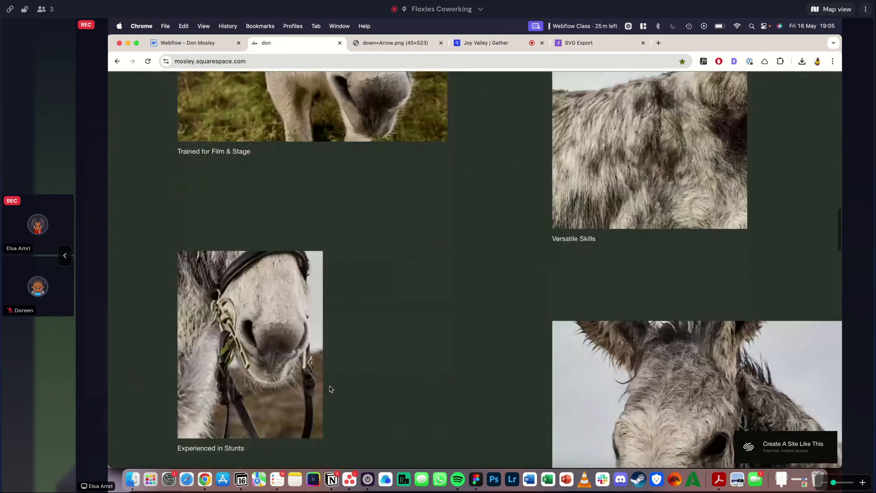
scroll(329, 386, "down", 10)
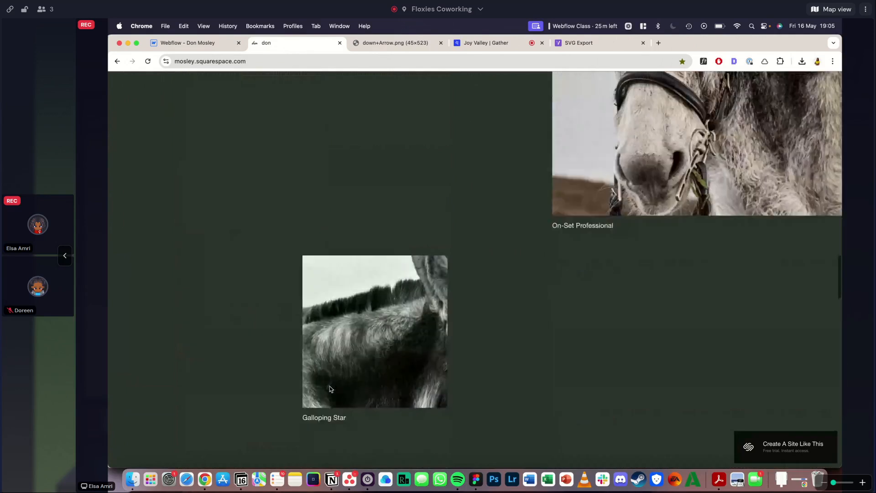
scroll(329, 386, "up", 10)
scroll(329, 386, "down", 5)
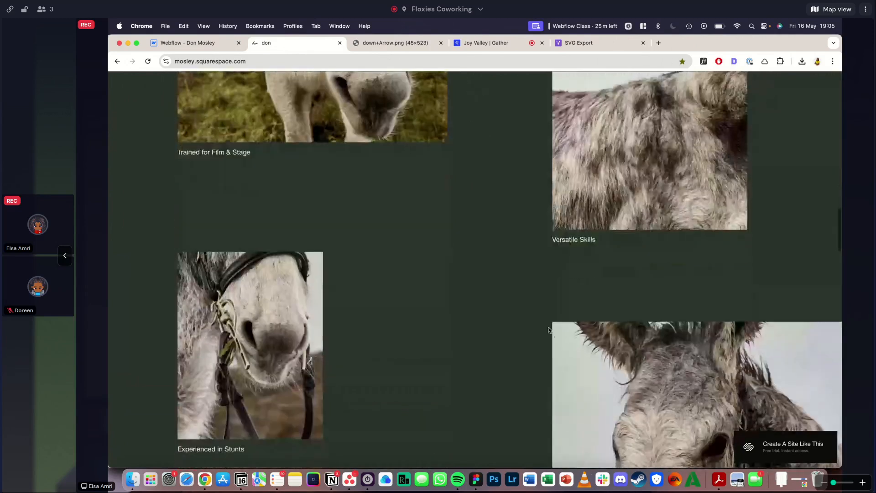
scroll(556, 326, "up", 2)
scroll(571, 274, "down", 2)
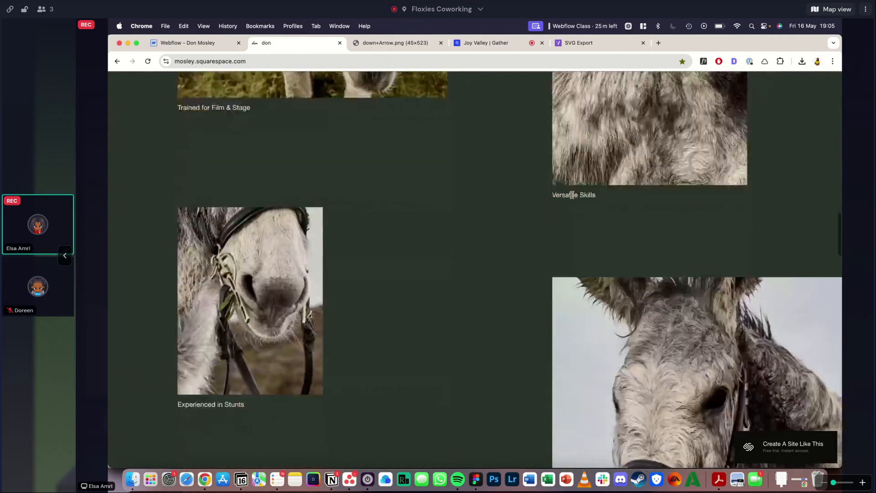
scroll(588, 244, "up", 3)
scroll(588, 241, "down", 10)
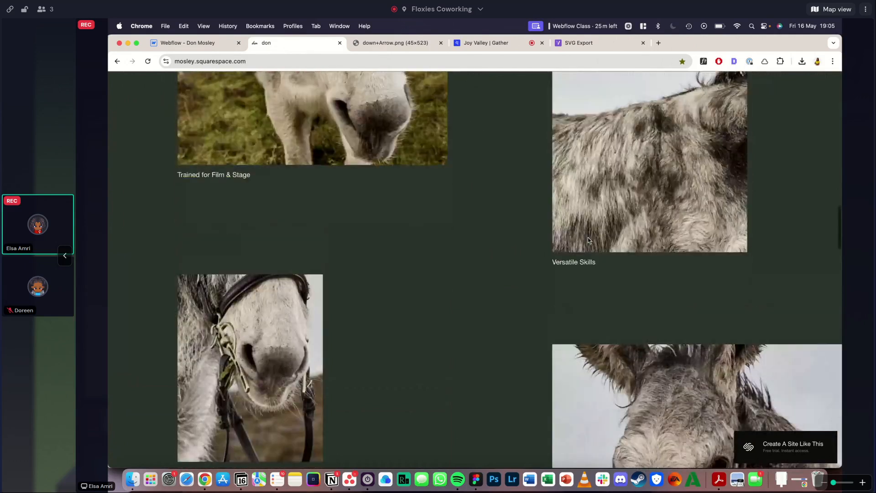
scroll(588, 241, "up", 6)
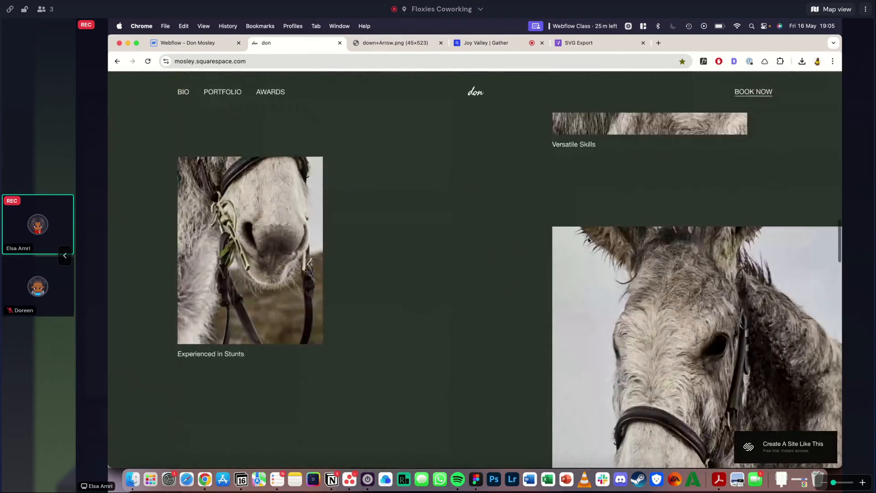
scroll(573, 250, "up", 6)
scroll(575, 251, "down", 10)
scroll(574, 251, "up", 8)
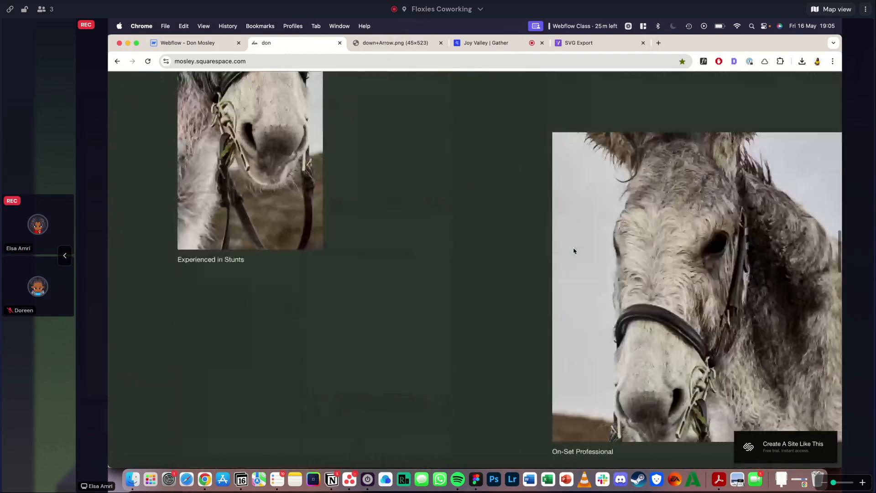
scroll(575, 256, "down", 10)
scroll(575, 256, "up", 7)
scroll(575, 257, "up", 5)
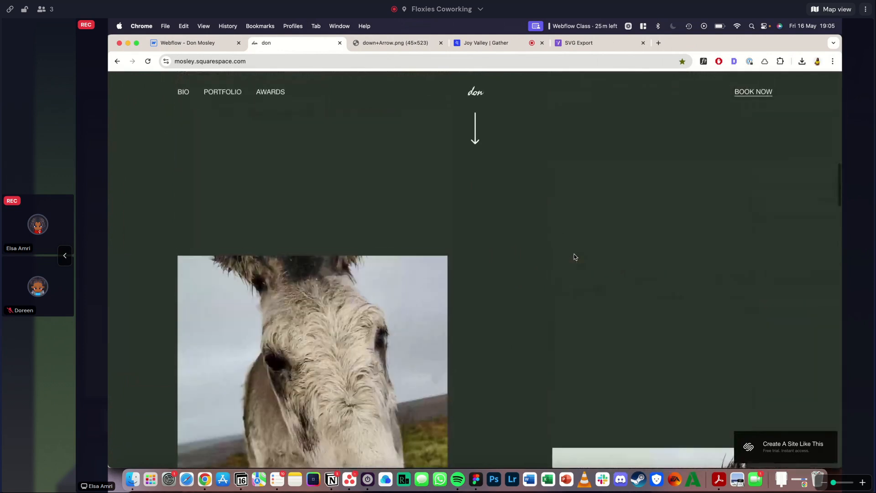
scroll(574, 257, "down", 10)
scroll(574, 257, "up", 6)
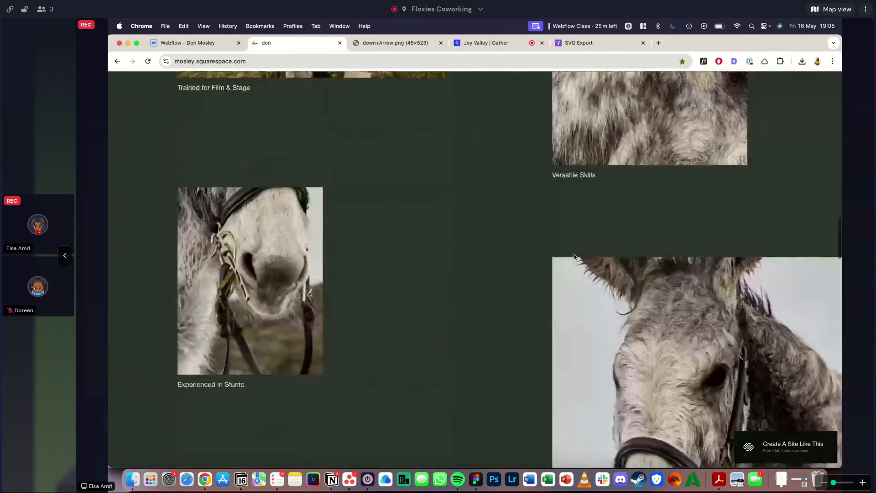
scroll(574, 256, "down", 5)
scroll(574, 256, "down", 4)
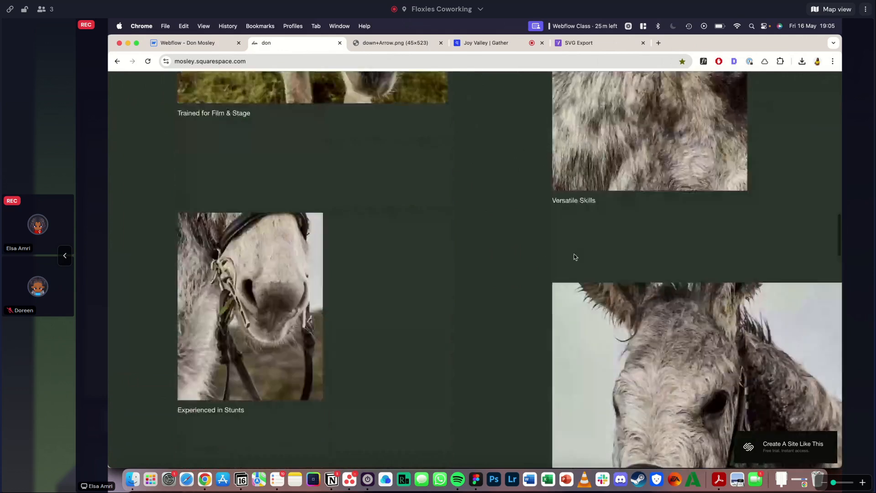
scroll(573, 256, "up", 7)
scroll(404, 166, "down", 10)
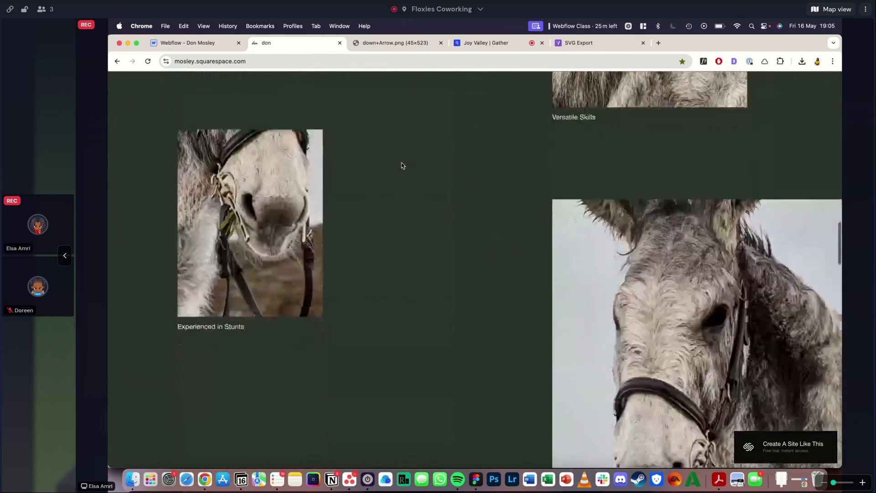
scroll(416, 352, "up", 8)
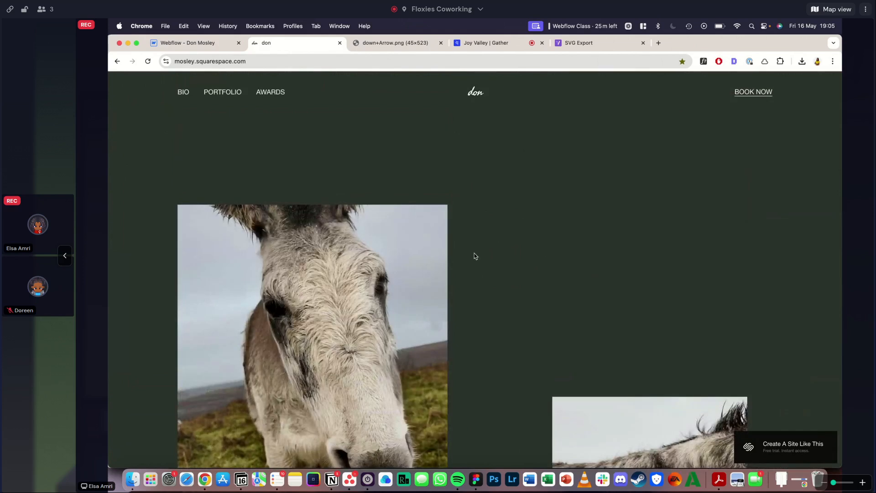
scroll(518, 249, "down", 8)
scroll(627, 313, "up", 4)
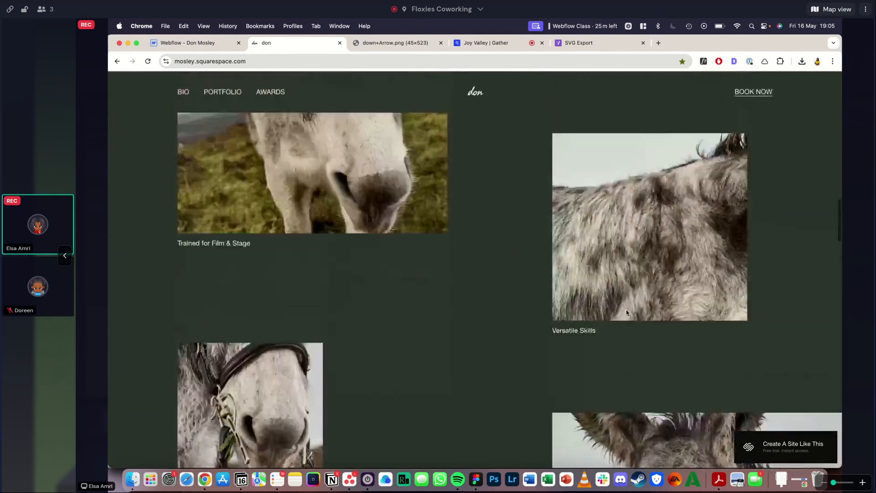
scroll(627, 313, "down", 8)
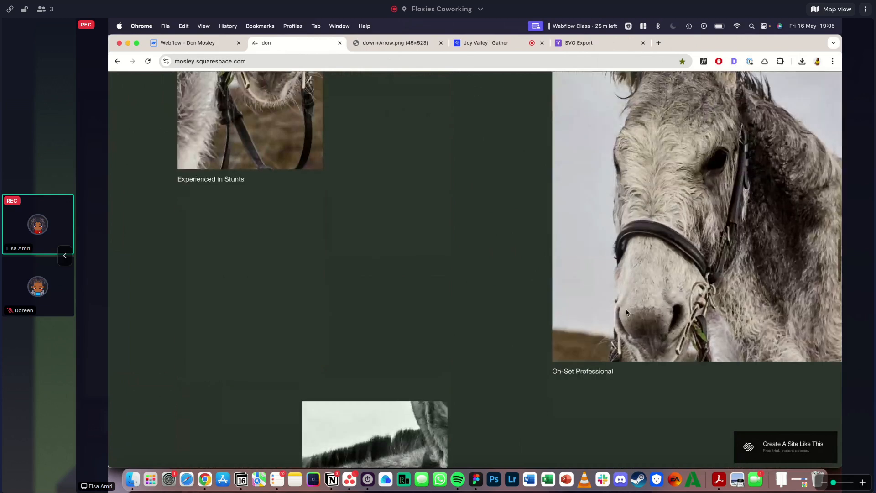
scroll(626, 312, "up", 3)
scroll(305, 266, "down", 10)
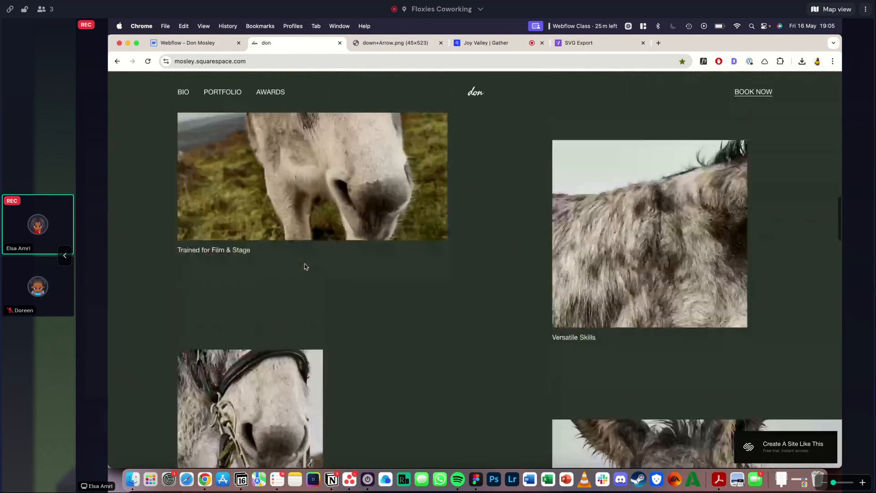
scroll(312, 197, "down", 15)
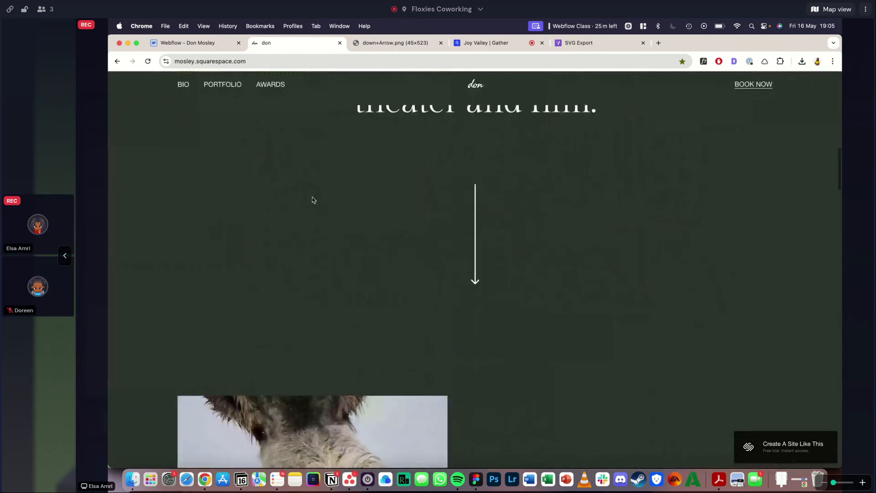
scroll(312, 196, "up", 5)
scroll(313, 199, "up", 4)
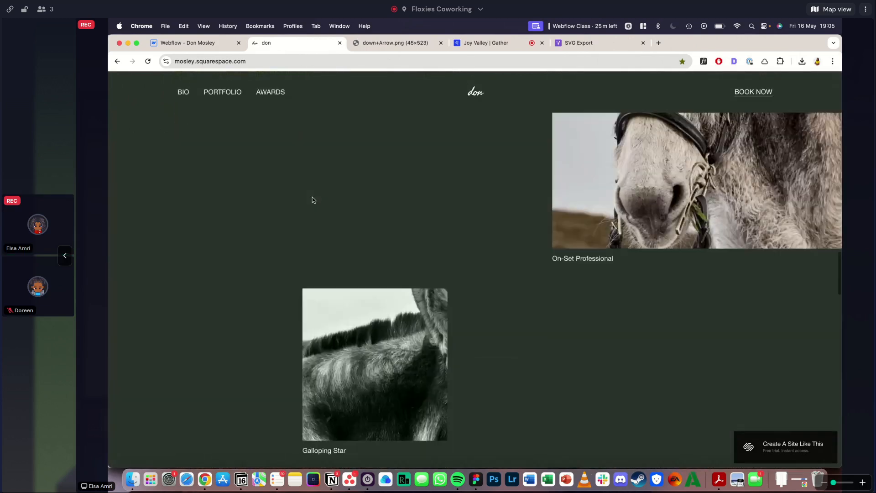
scroll(313, 199, "down", 7)
scroll(312, 200, "up", 5)
scroll(312, 200, "up", 10)
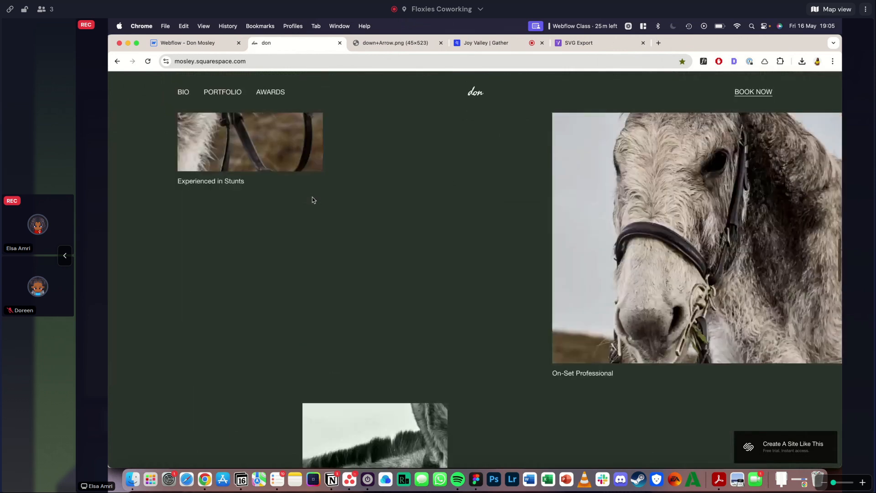
Step: Close the arrow image tab and add a new Section inside main-wrapper
left_click(441, 43)
scroll(307, 159, "up", 2)
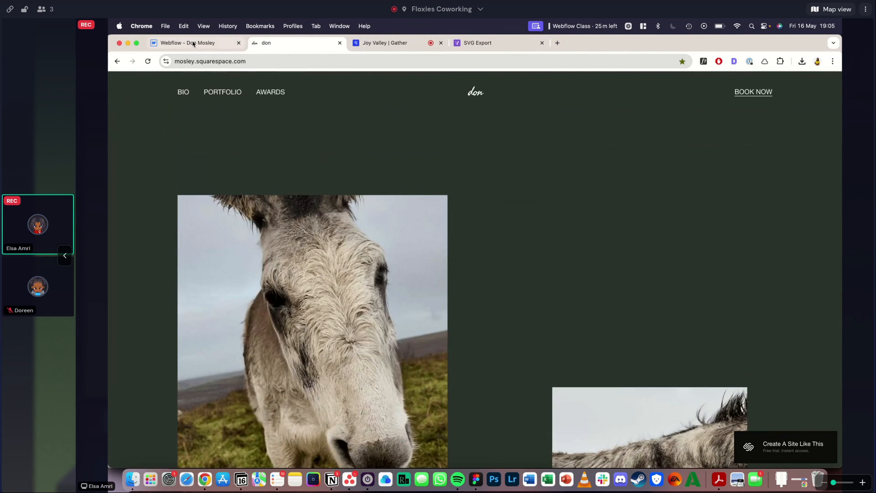
left_click(193, 44)
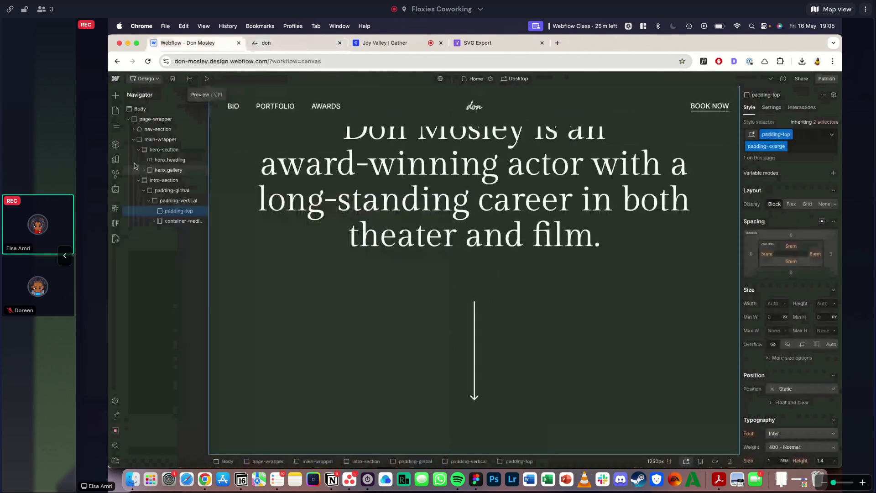
left_click(160, 139)
key("super+e")
key("Return")
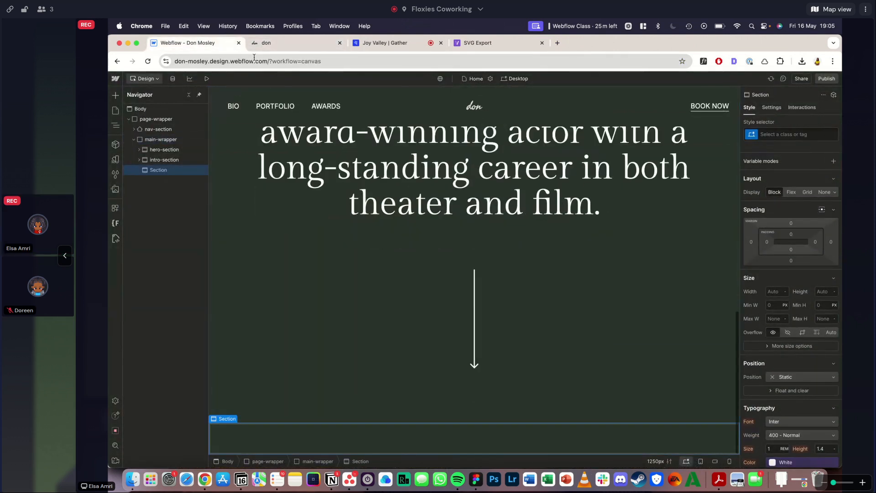
Step: Give the new section the class grid-section after checking the reference layout
left_click(274, 43)
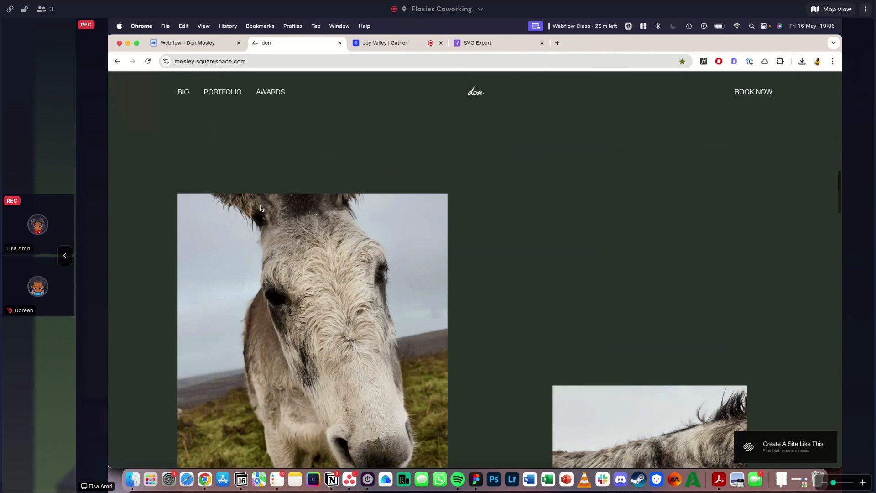
scroll(260, 209, "down", 8)
left_click(208, 44)
key("super+Return")
type("grid-section")
key("Return")
Step: Add a Div Block classed padding-global inside grid-section
key("super+e")
type("div")
key("Return")
key("super+Return")
type("padding-gl")
key("Return")
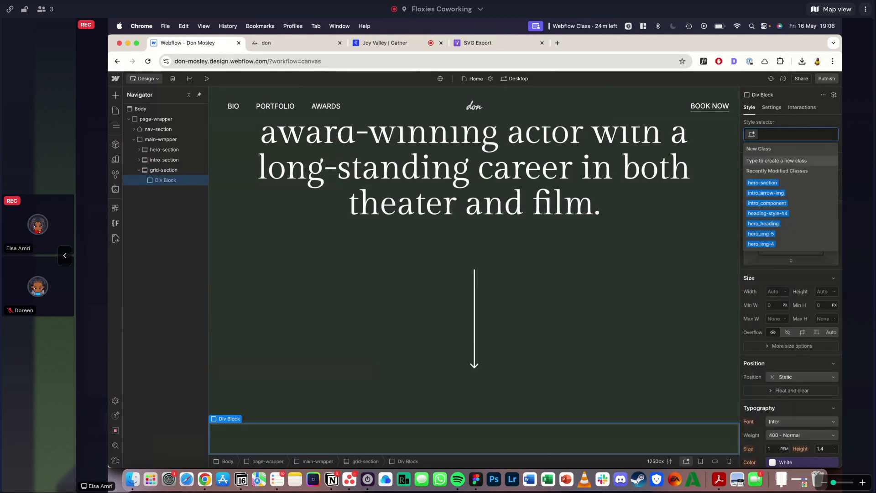
Step: Nest an empty Div Block inside padding-global and review the reference site's layout
key("super+e")
type("div")
key("Return")
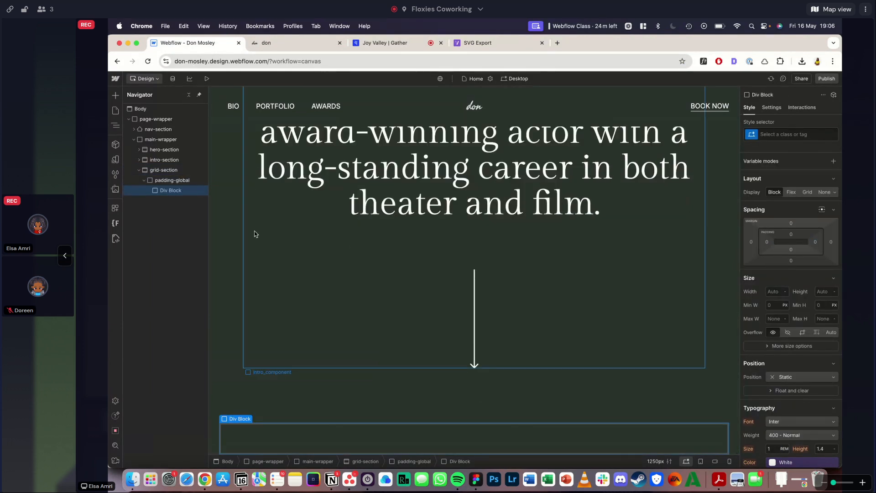
key("ctrl+Tab")
scroll(350, 243, "down", 3)
scroll(350, 244, "up", 10)
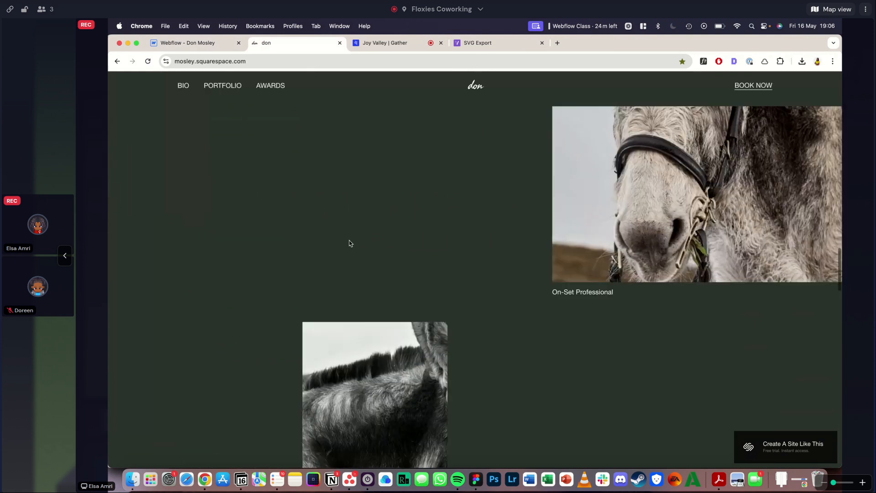
scroll(350, 244, "down", 2)
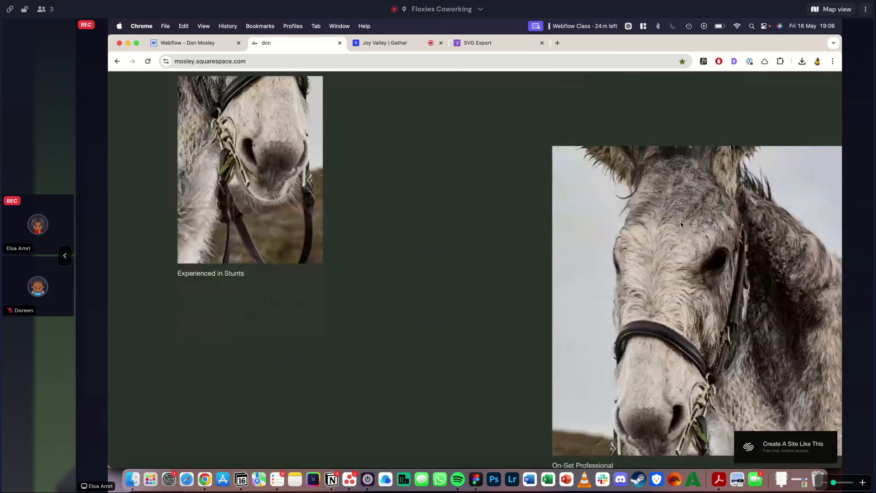
scroll(840, 247, "down", 2)
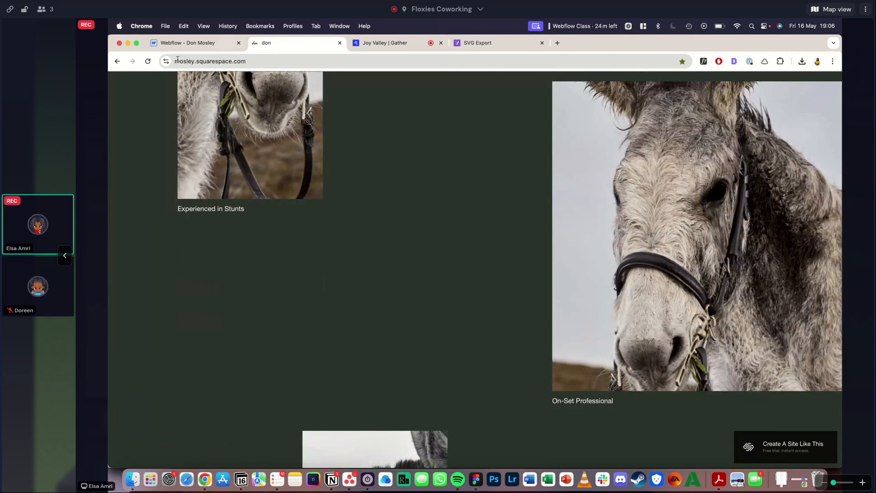
left_click(175, 46)
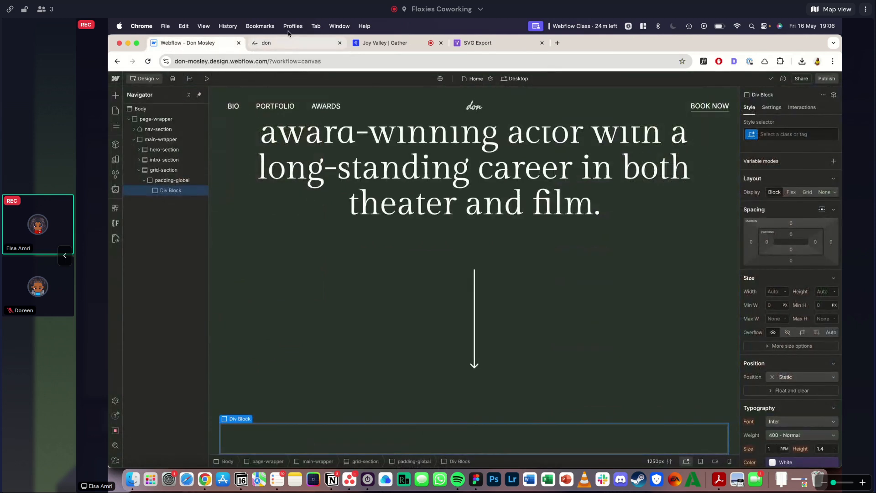
Step: Browse the padding- class suggestions for the new block while checking the reference site
left_click(274, 42)
scroll(380, 220, "down", 5)
scroll(380, 220, "up", 2)
left_click(212, 45)
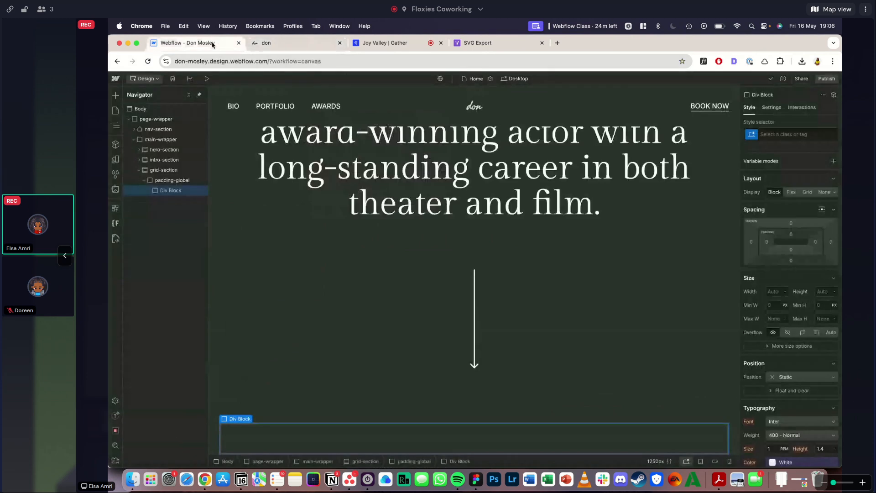
key("super+Return")
type("padding-v")
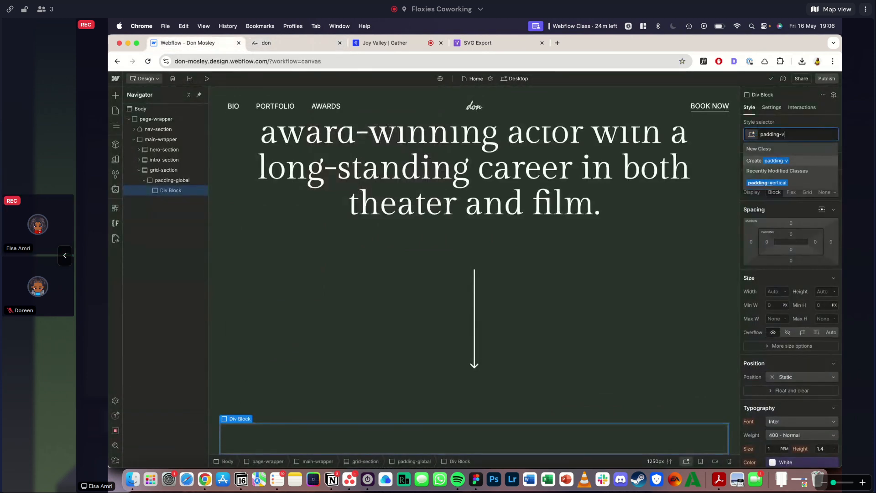
key("BackSpace")
left_click(249, 46)
scroll(238, 170, "up", 10)
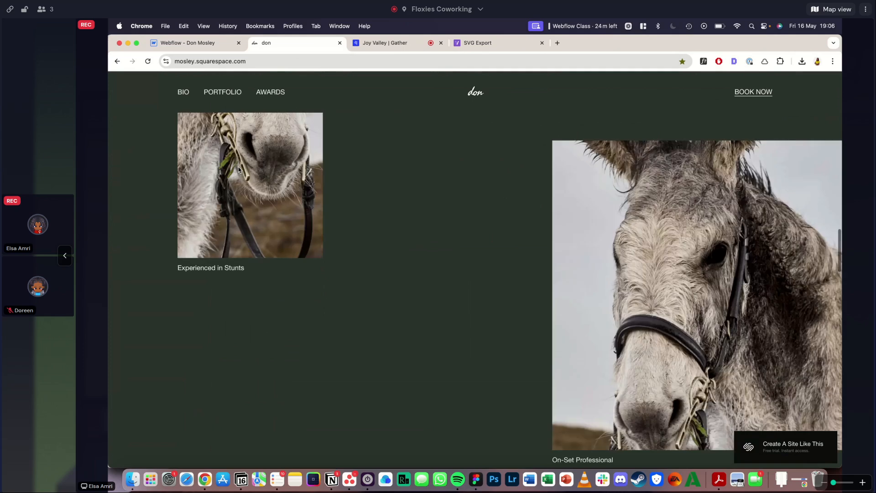
scroll(238, 170, "up", 3)
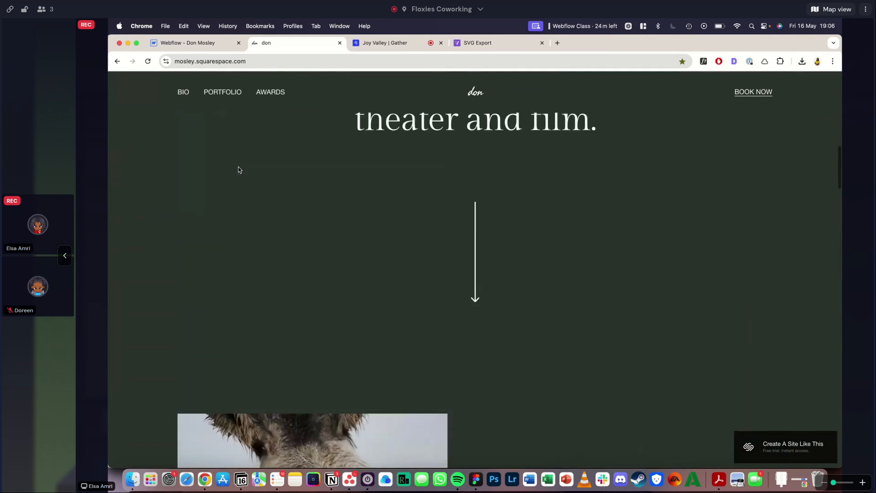
left_click(218, 44)
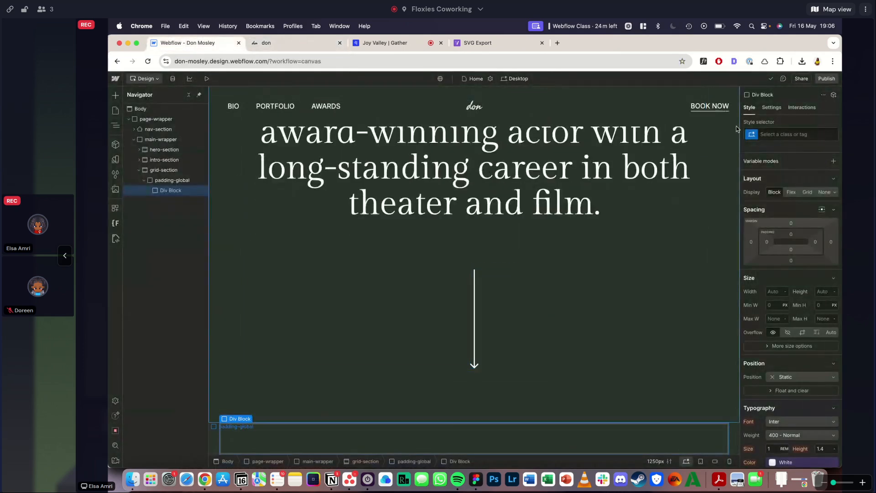
Step: Apply the padding-bottom class and compare it with the intro's padding-vertical wrapper
left_click(770, 135)
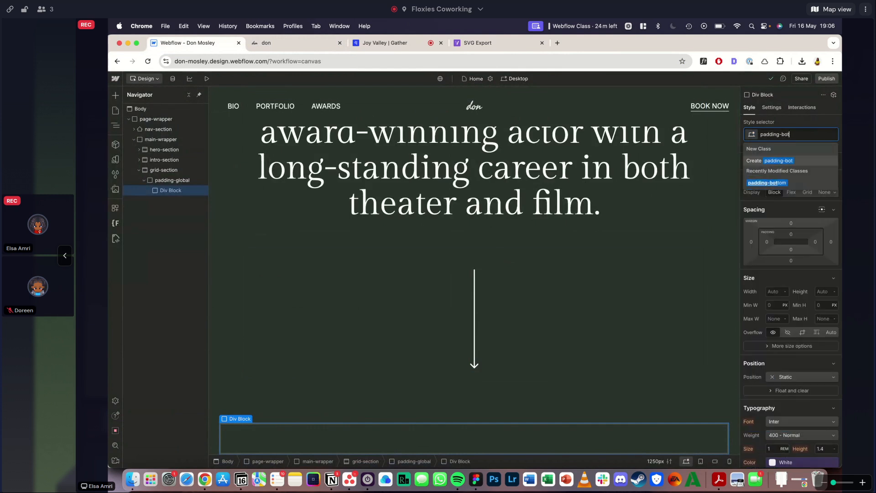
scroll(369, 321, "up", 2)
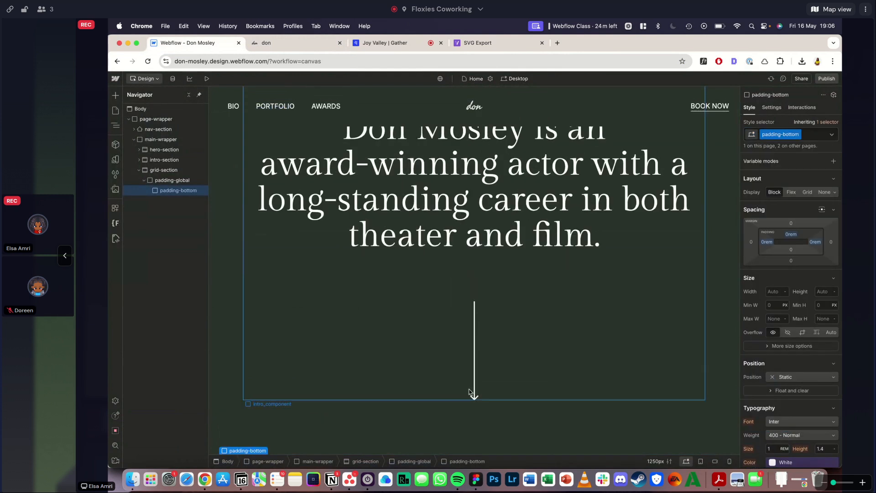
left_click(470, 412)
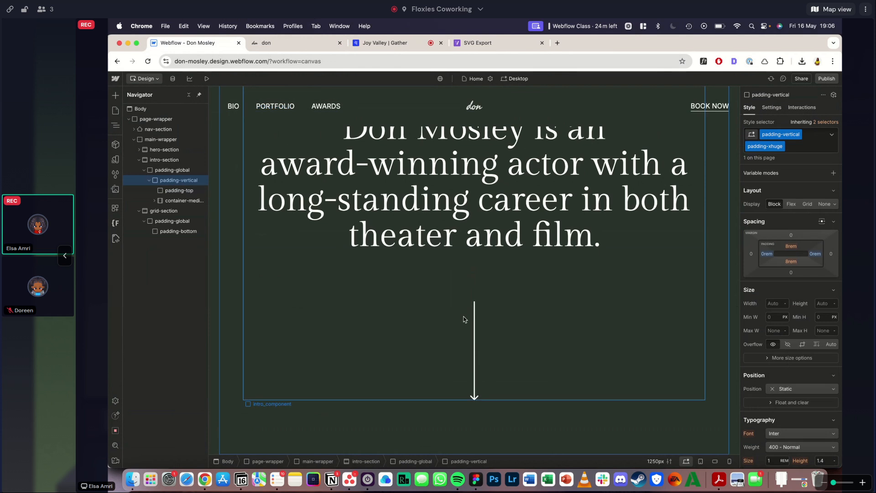
left_click(171, 233)
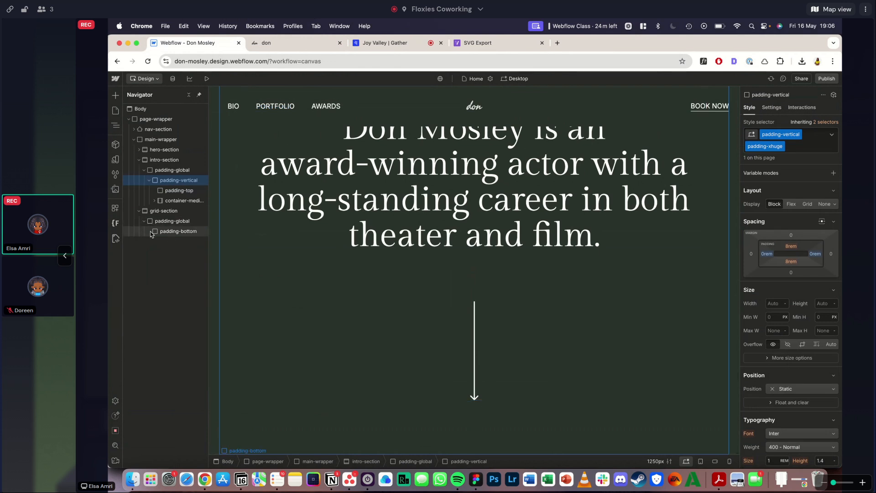
left_click(179, 181)
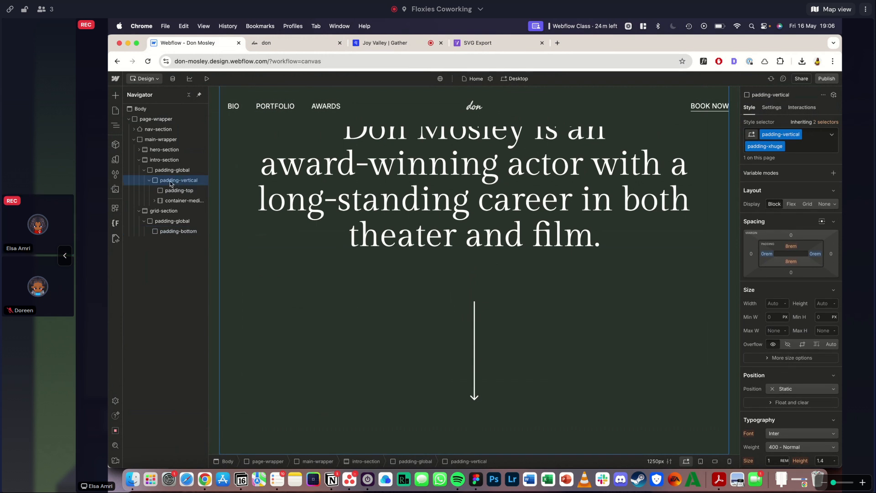
Step: Add the padding-xhuge class to the padding-bottom wrapper for 8 rem spacing
left_click(172, 235)
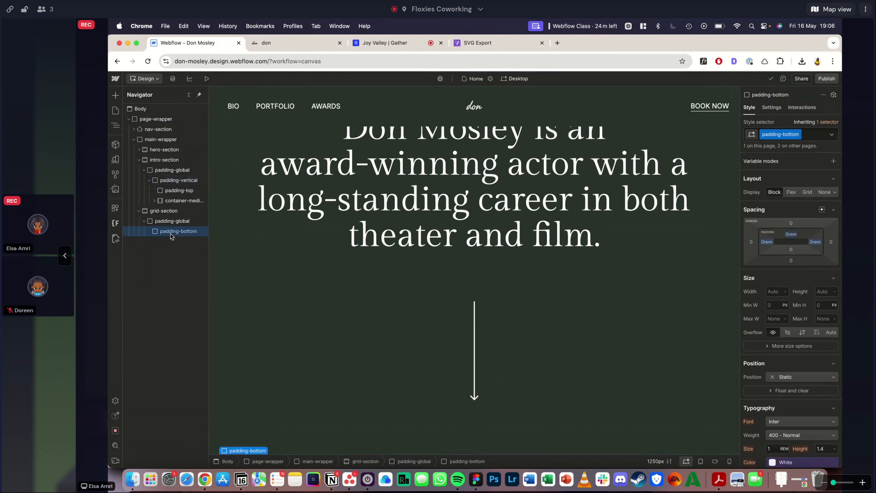
left_click(179, 181)
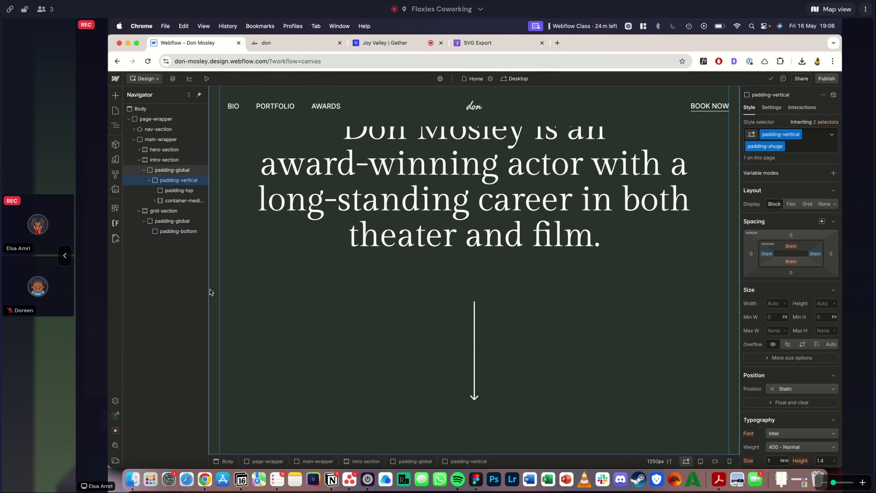
left_click(178, 231)
left_click(708, 134)
type("xhuge")
key("Return")
Step: Insert a Div Block classed grid_component inside padding-bottom and view the Squarespace gallery
scroll(579, 267, "down", 3)
key("super+k")
type("div")
key("Return")
key("super+Return")
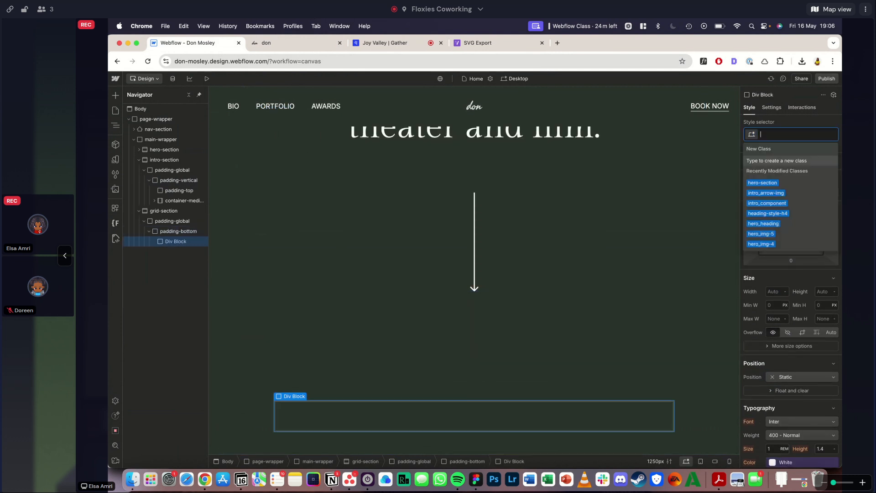
type("grid_com")
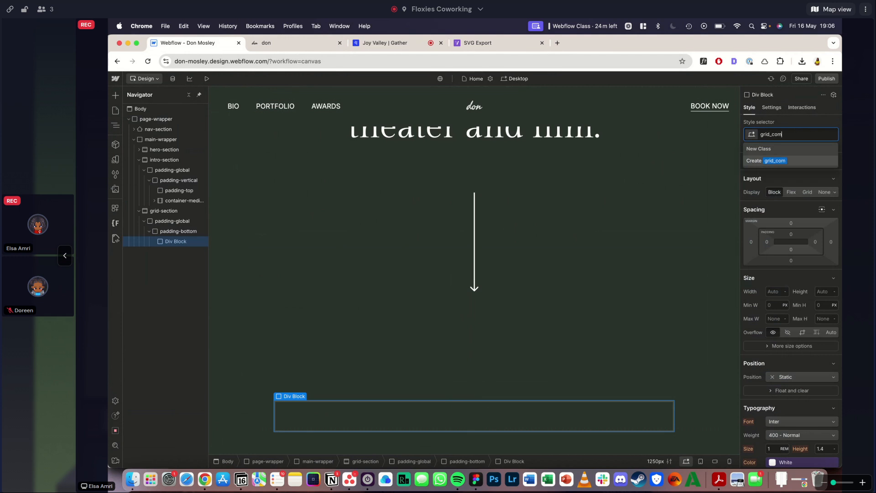
key("Return")
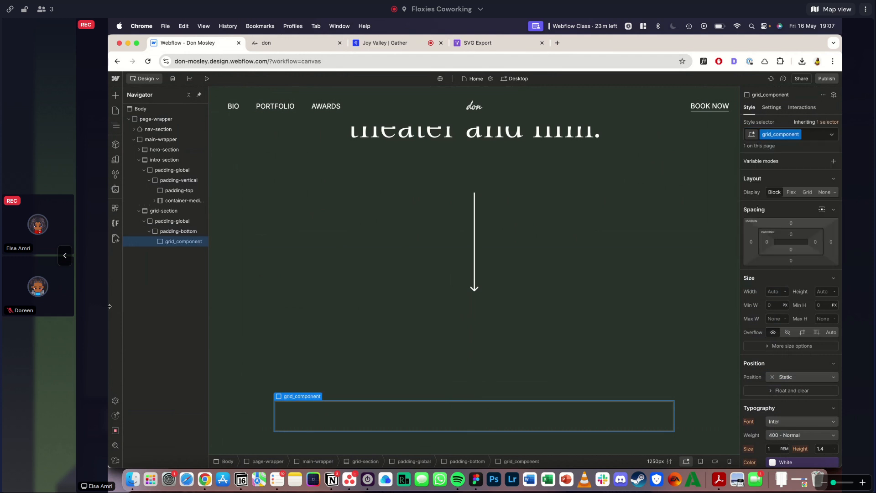
left_click(269, 43)
scroll(491, 283, "down", 10)
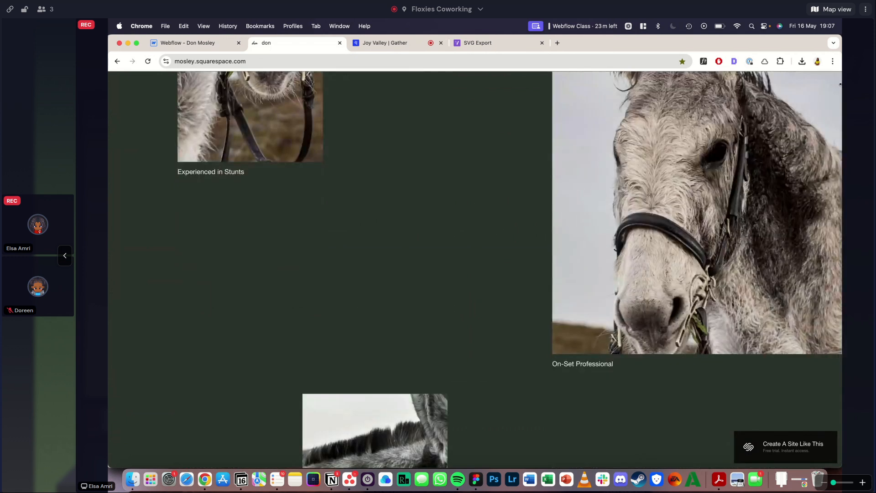
Step: Review the Squarespace donkey gallery, then put the Webflow page into preview mode
scroll(686, 205, "up", 8)
scroll(686, 205, "down", 5)
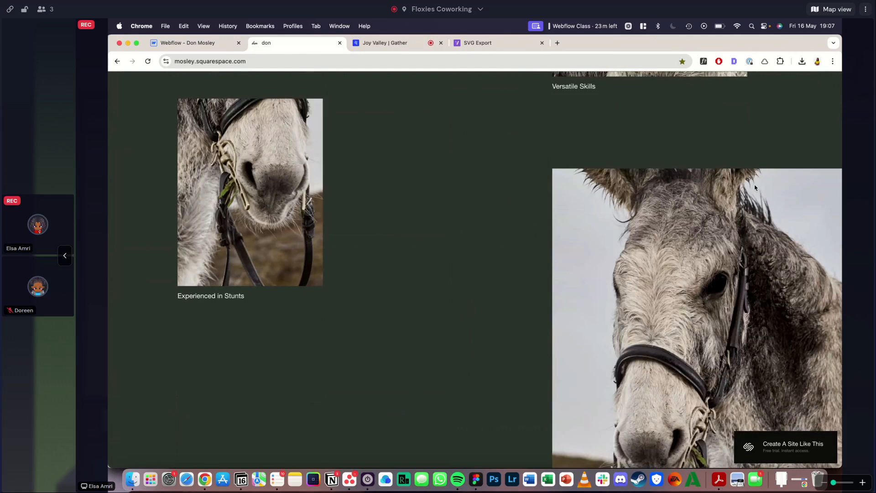
scroll(755, 187, "up", 8)
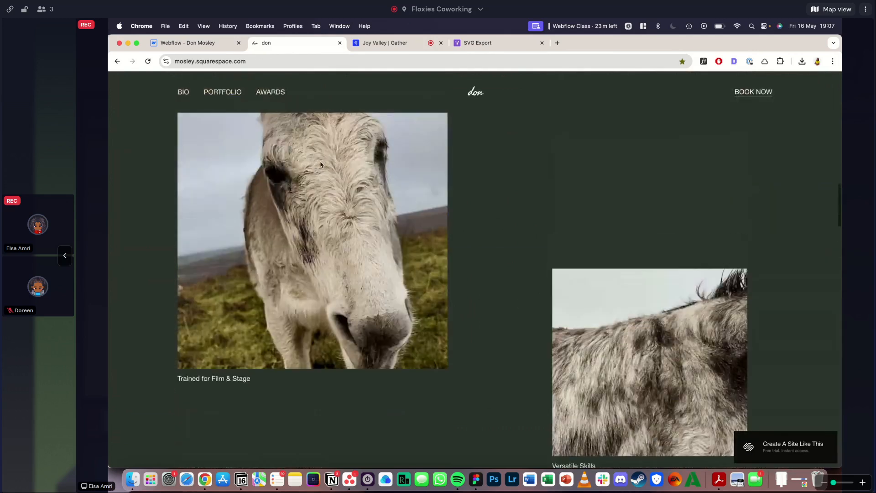
left_click(199, 43)
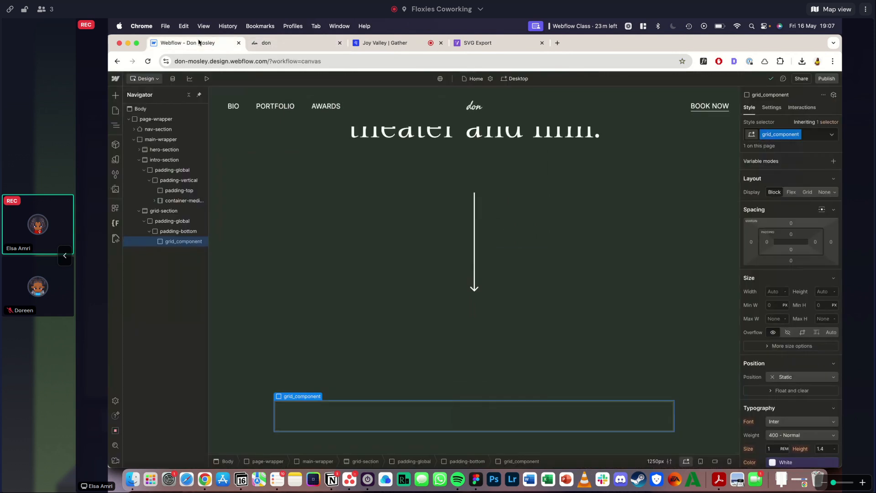
scroll(263, 149, "up", 8)
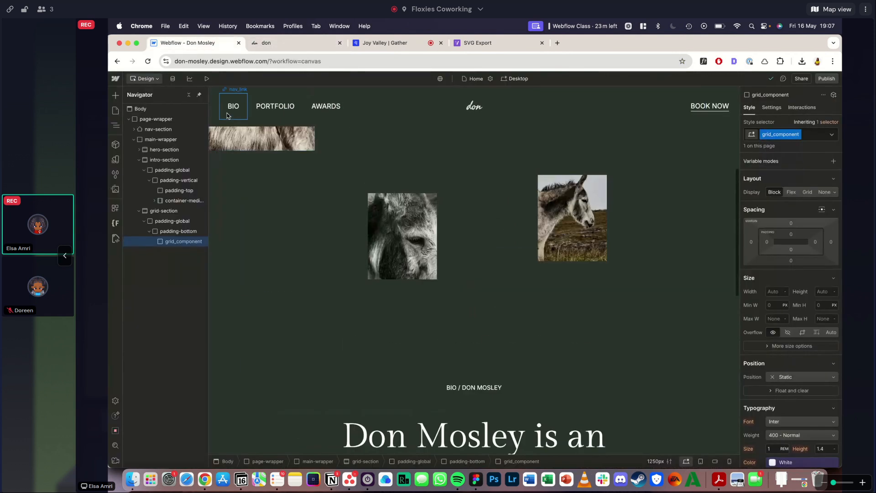
left_click(206, 79)
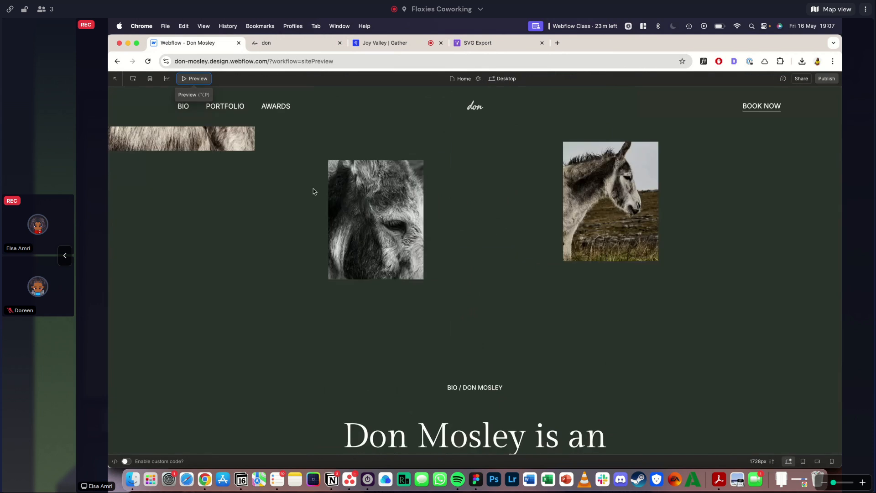
Step: Compare the Webflow preview with the Squarespace gallery's 'Experienced in Stunts' and 'On-Set Professional' photos
scroll(313, 191, "up", 5)
left_click(286, 44)
scroll(295, 185, "down", 10)
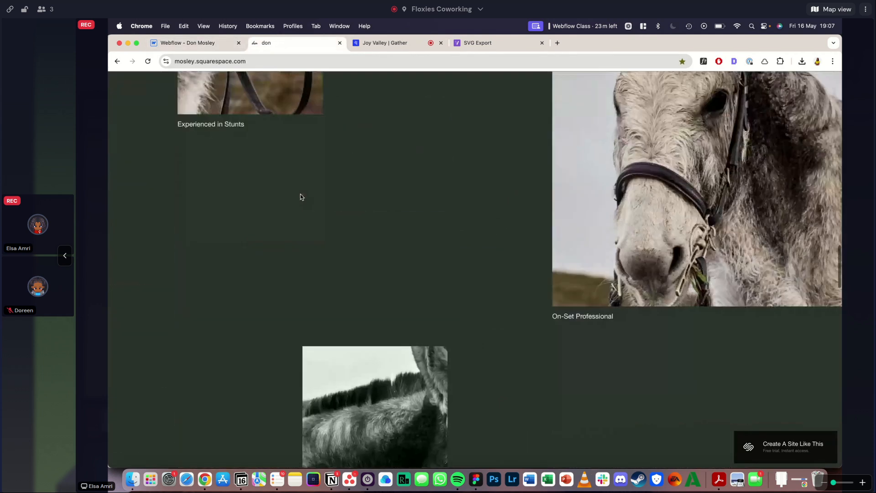
left_click(196, 42)
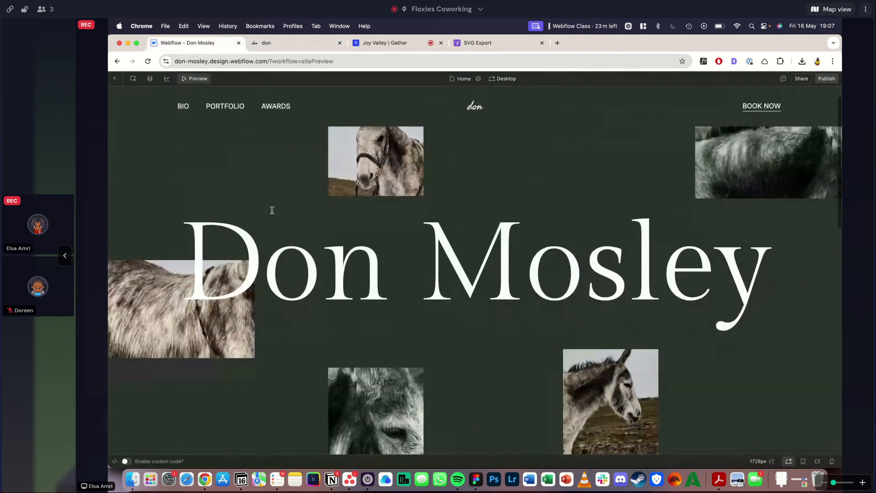
left_click(256, 41)
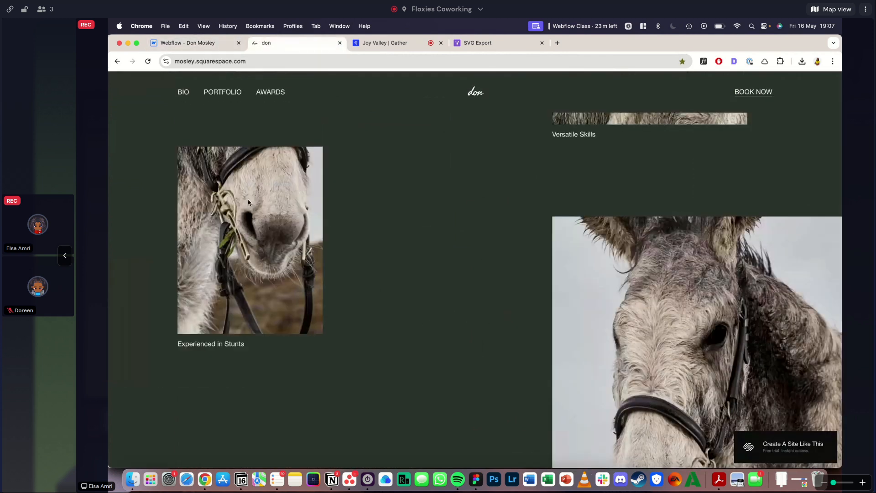
left_click(186, 44)
scroll(283, 211, "down", 10)
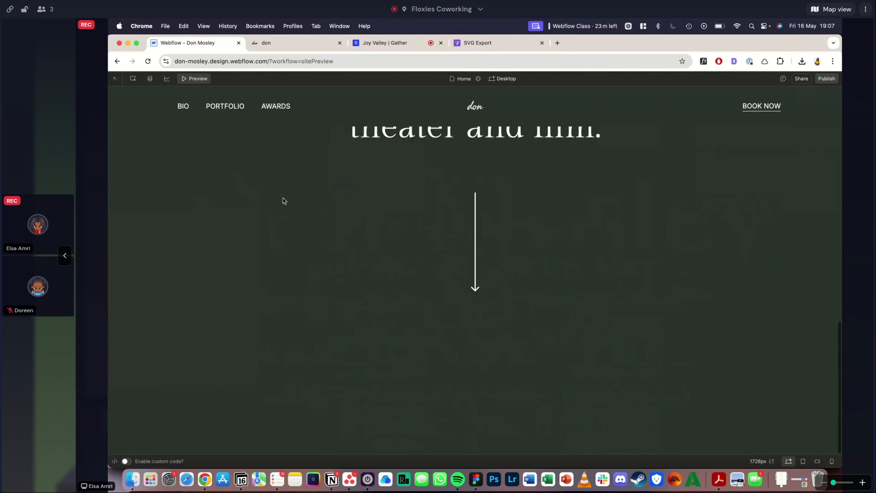
left_click(295, 46)
scroll(295, 219, "down", 10)
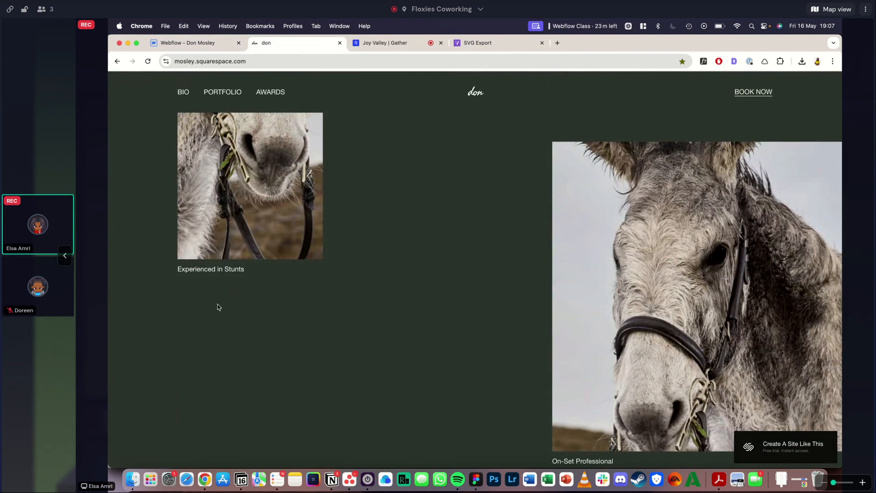
Step: Scroll through the Squarespace portfolio reviewing the donkey images and their captions
scroll(202, 269, "down", 15)
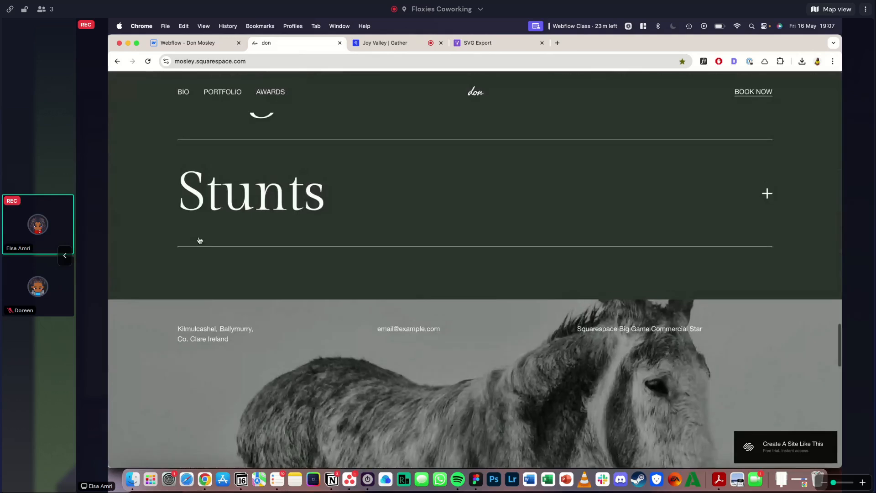
scroll(199, 241, "up", 2)
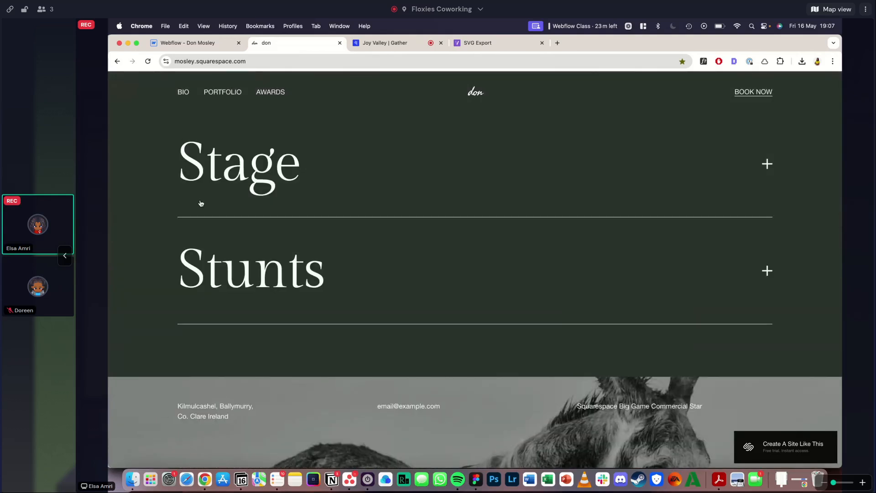
scroll(201, 203, "up", 7)
scroll(201, 204, "down", 2)
scroll(201, 203, "down", 15)
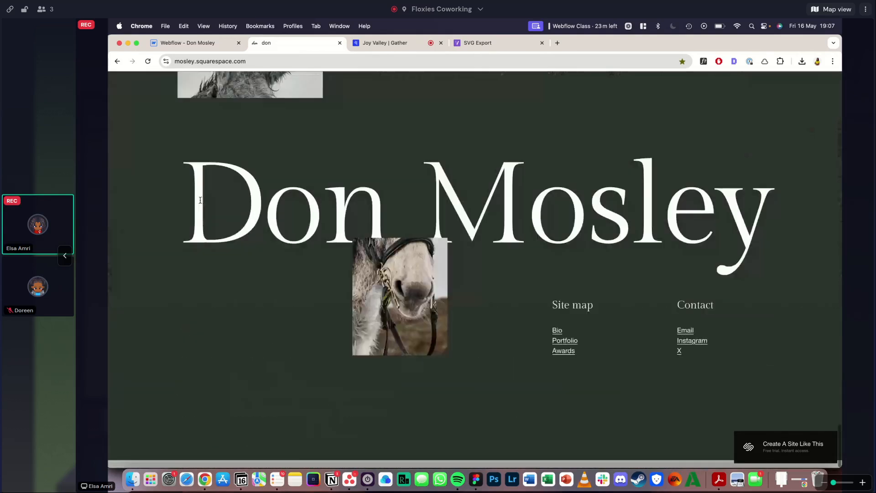
scroll(201, 201, "up", 5)
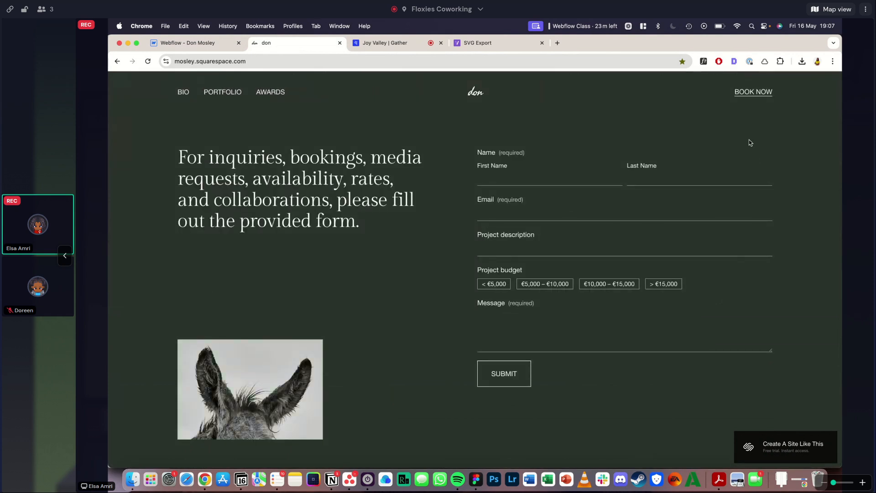
Step: Scroll back to the portfolio's top, then return to the Webflow Don Mosley project and toggle Preview
scroll(583, 298, "up", 10)
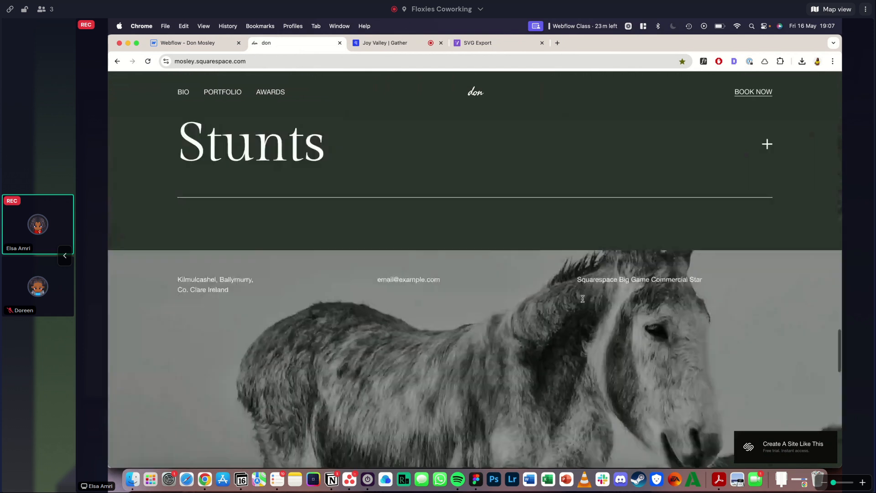
scroll(427, 246, "up", 10)
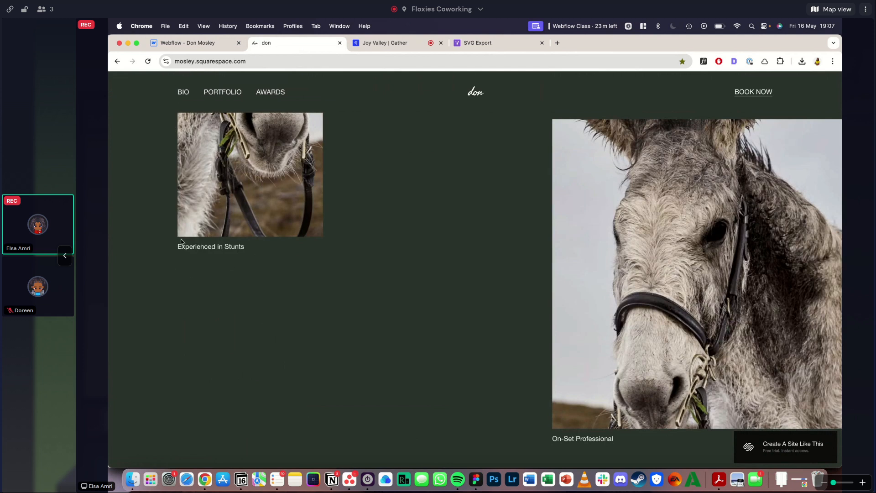
scroll(212, 253, "up", 6)
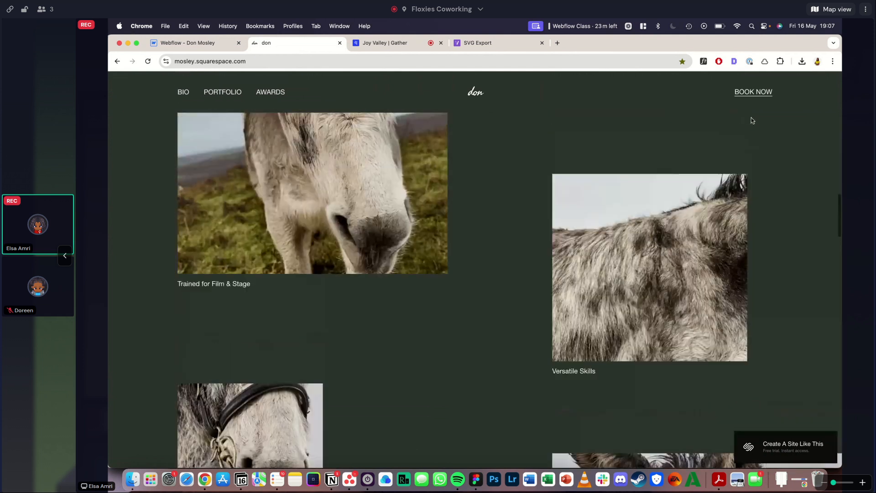
scroll(763, 163, "up", 4)
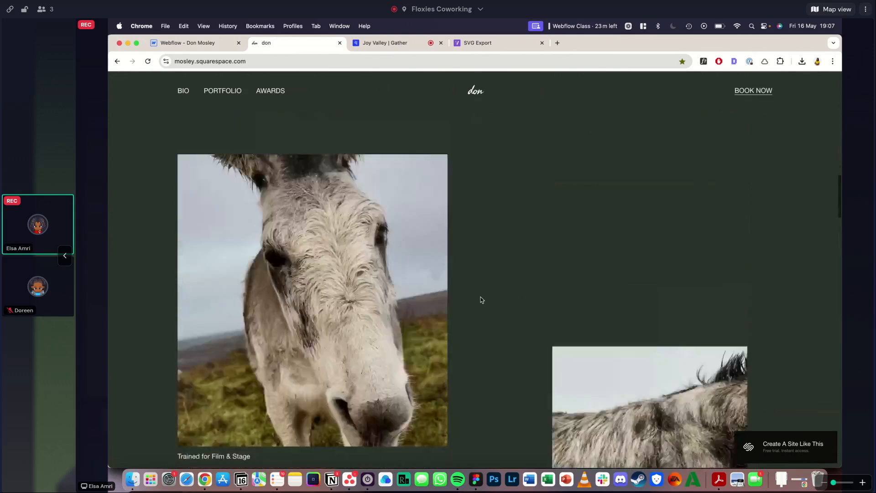
scroll(480, 300, "down", 10)
scroll(480, 299, "up", 4)
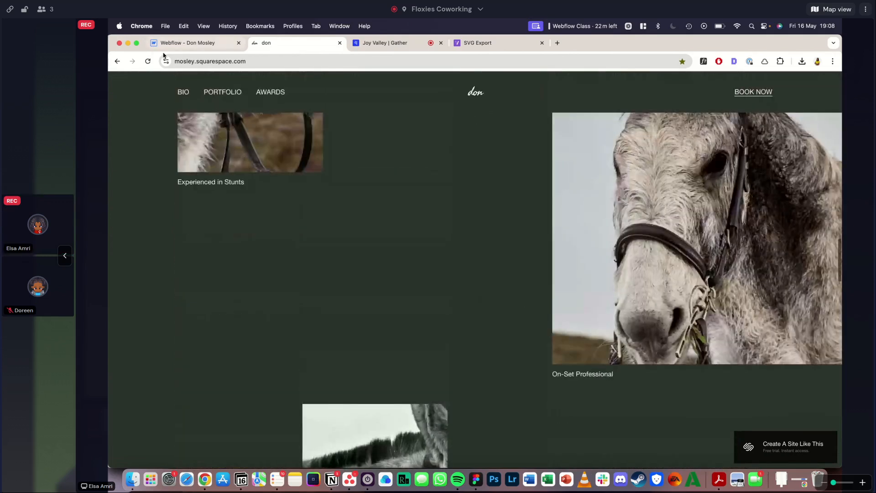
left_click(179, 43)
left_click(186, 80)
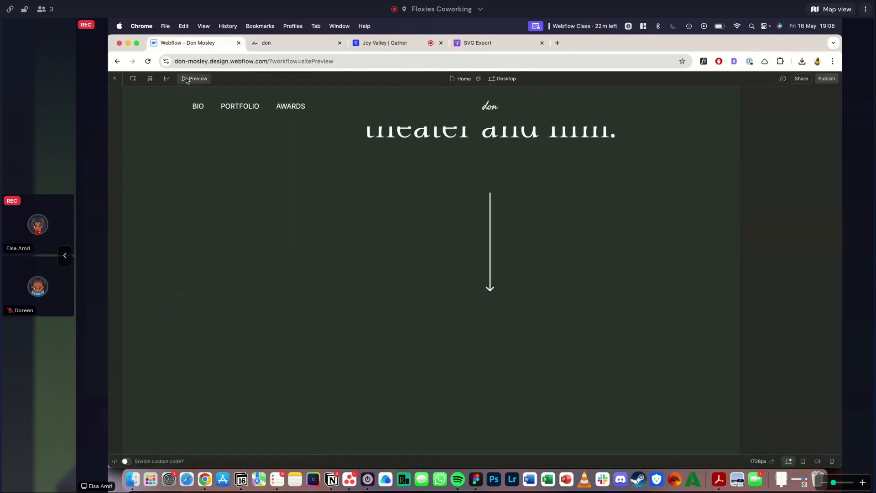
Step: Add a Container classed container-large inside the padding-bottom element
right_click(174, 241)
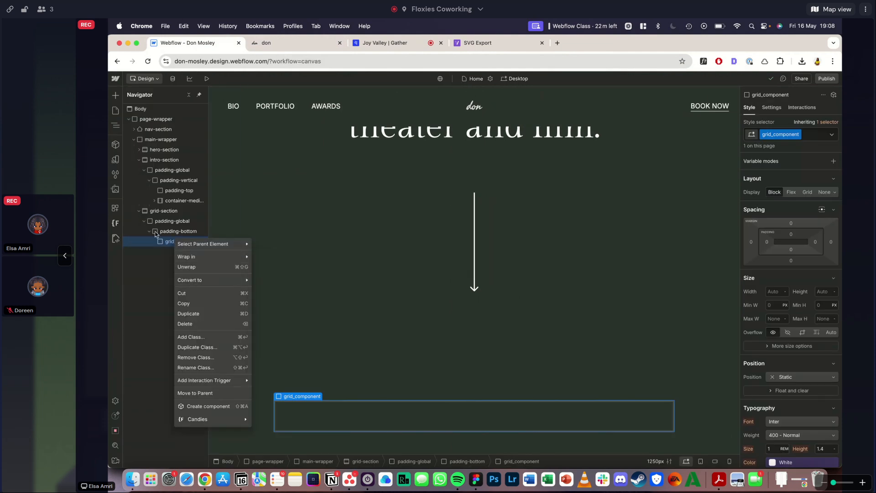
left_click(170, 234)
left_click(169, 232)
key("super+e")
type("container")
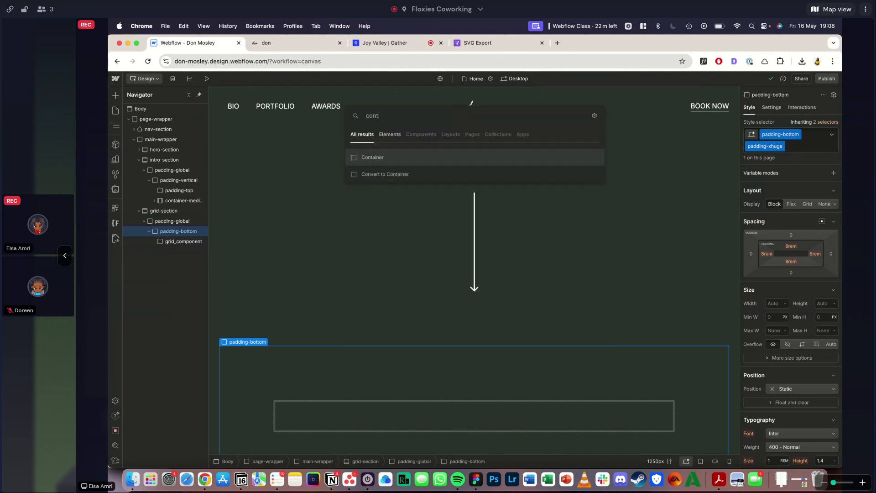
key("Return")
key("super+Return")
type("container")
key("Down")
key("Return")
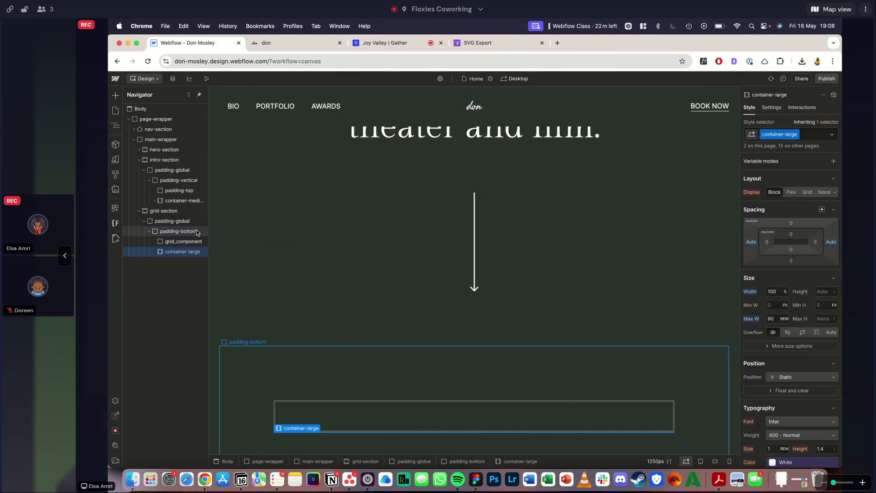
Step: Move grid_component into container-large and make it a one-row grid with a 5rem gap
left_click_drag(193, 241, 180, 251)
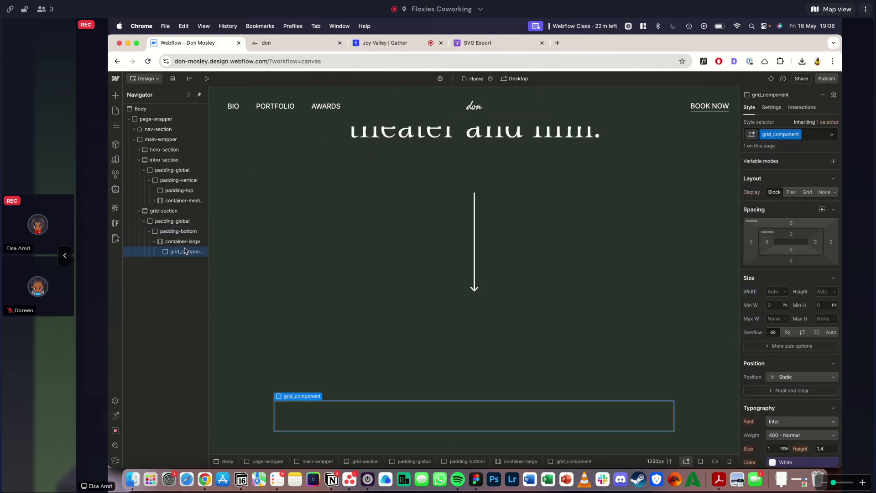
scroll(308, 305, "down", 2)
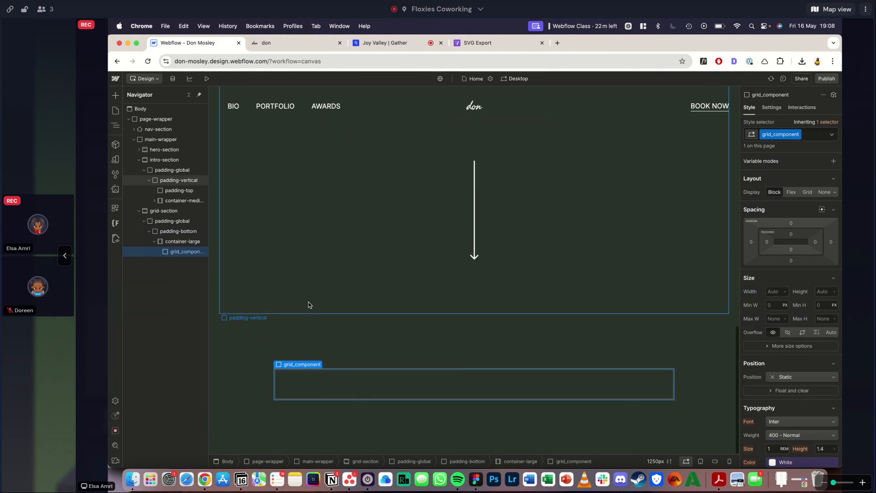
left_click(807, 191)
scroll(697, 337, "down", 3)
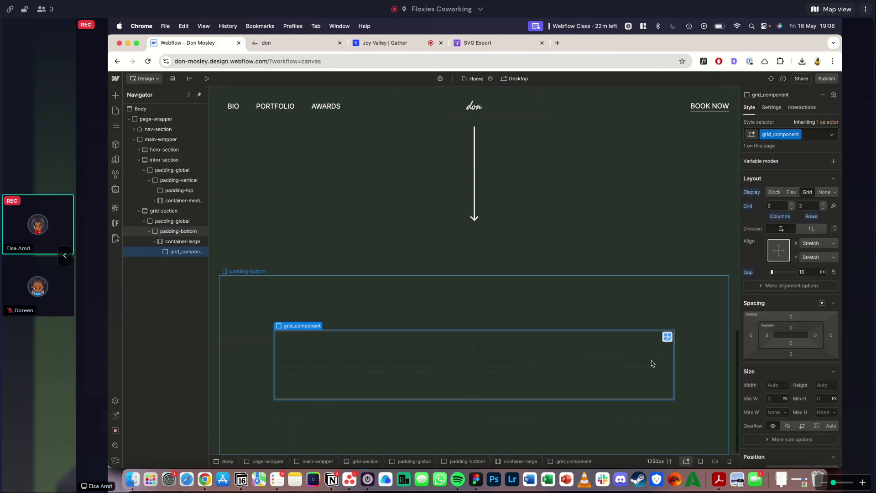
left_click(823, 208)
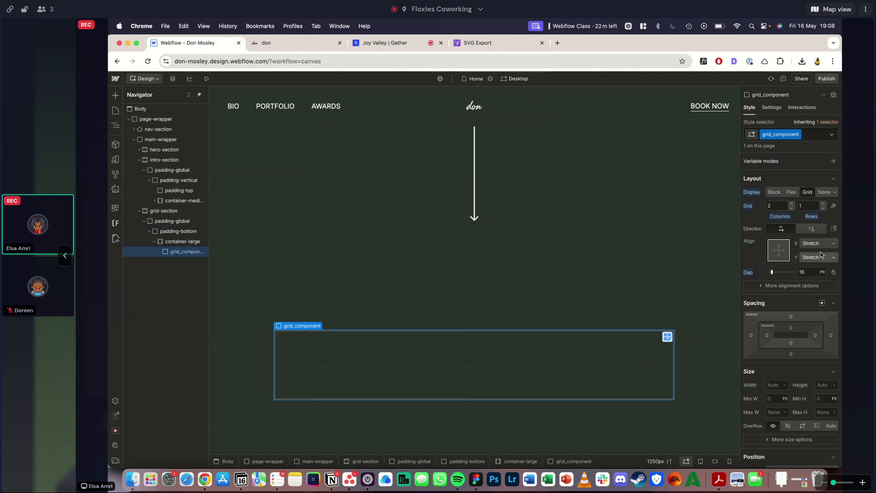
left_click(816, 275)
key("Return")
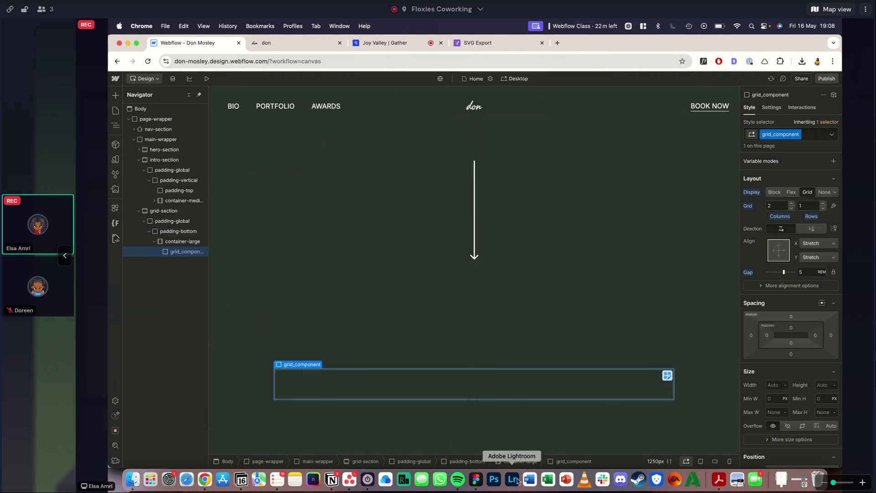
Step: Add a Div Block classed grid_left-col inside grid_component
key("super+e")
type("div")
key("Return")
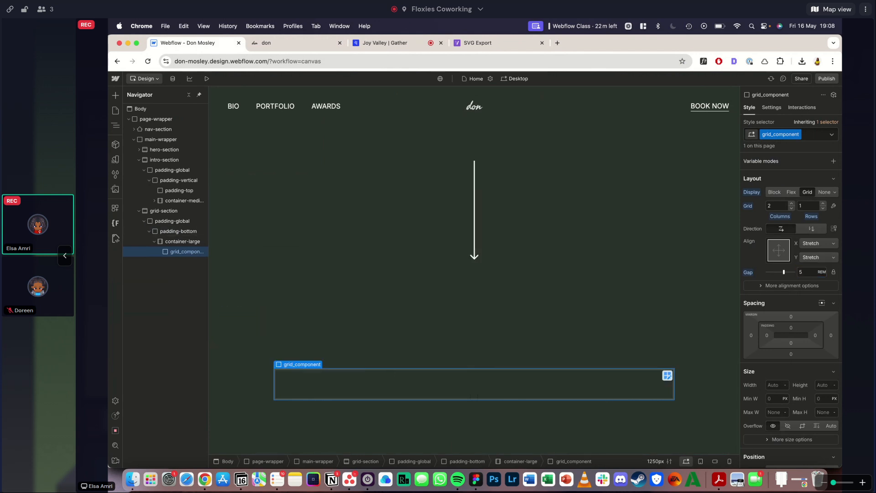
key("super+Return")
type("grid_lef")
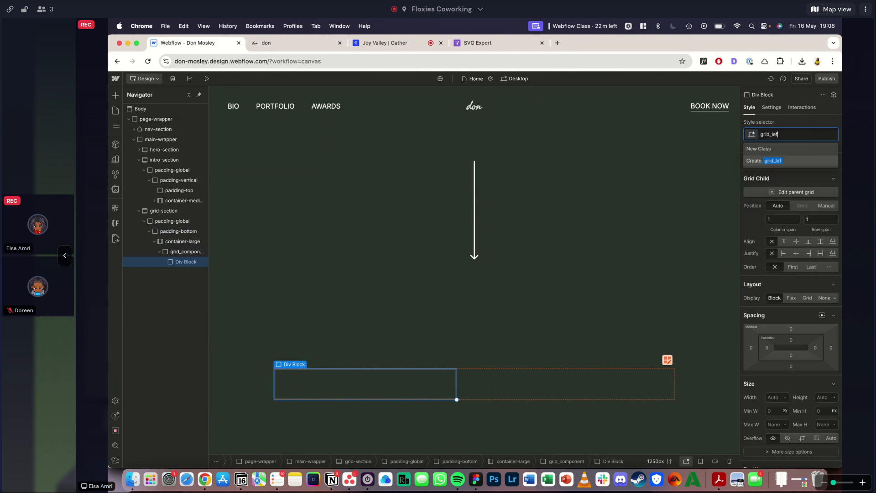
key("Return")
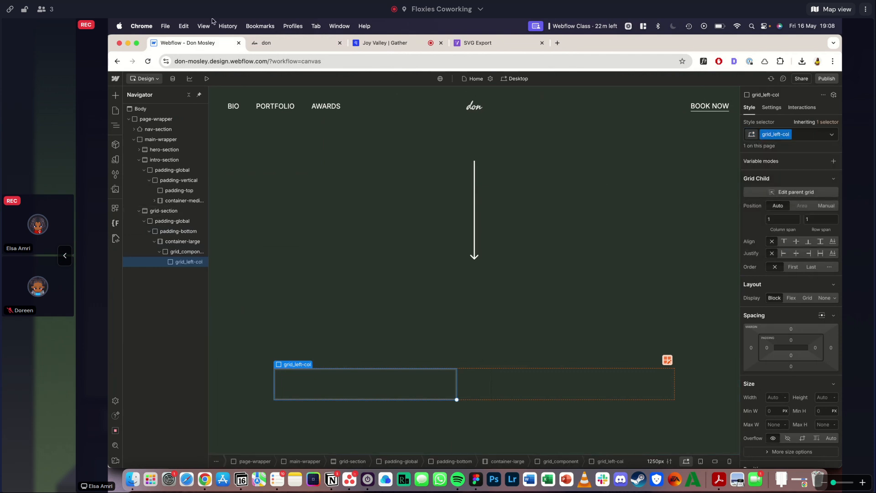
Step: Look over the Squarespace reference site again for comparison
left_click(274, 43)
scroll(268, 192, "down", 5)
scroll(268, 192, "up", 4)
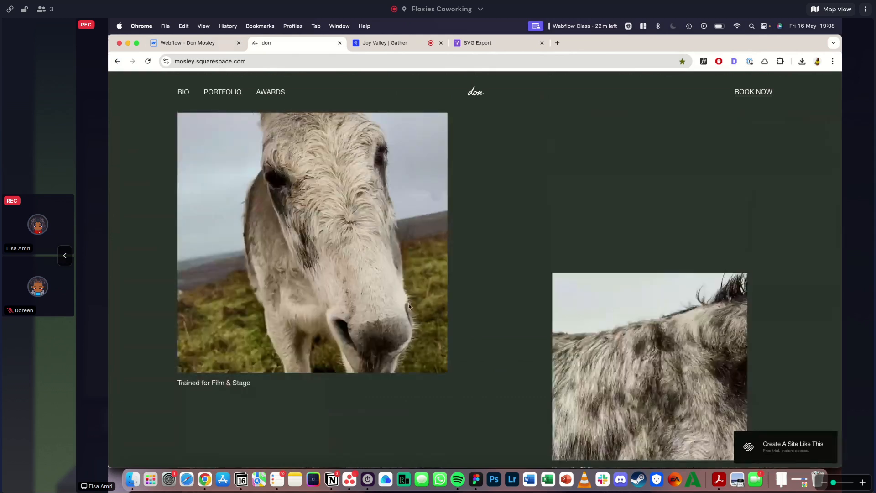
Step: Inspect the first donkey image in DevTools and open full-size Sqsp_homepage_R2_06.jpg in a new tab
key("super+a")
scroll(428, 333, "down", 10)
scroll(678, 267, "up", 10)
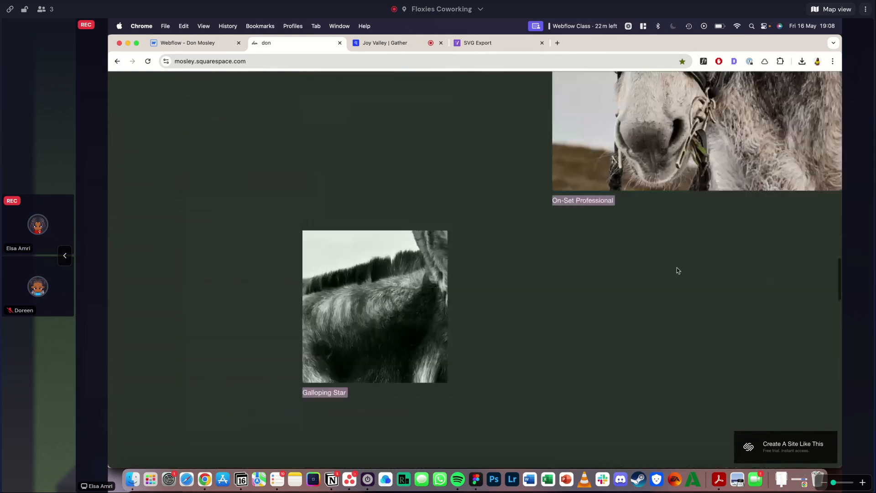
left_click(439, 277)
right_click(369, 215)
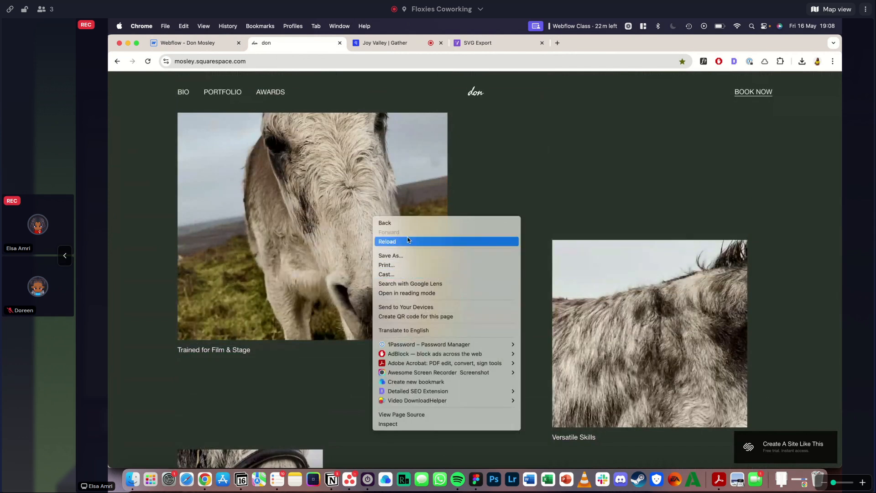
left_click(382, 212)
right_click(382, 212)
left_click(427, 416)
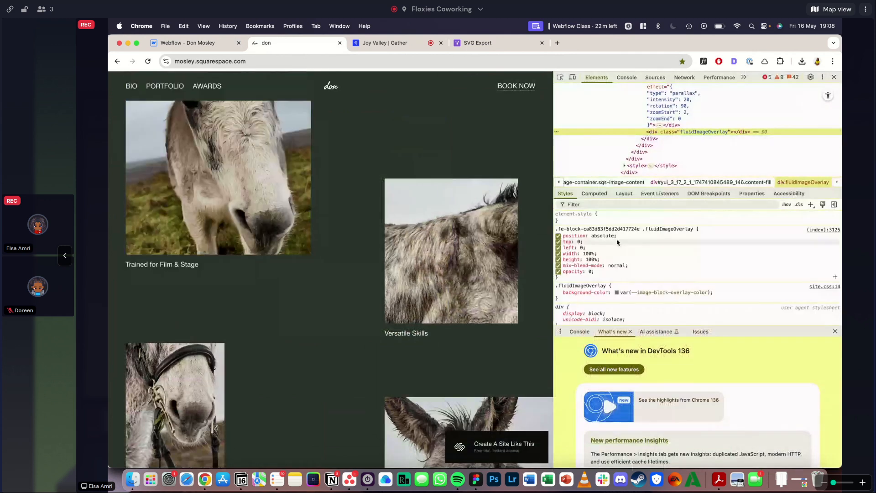
left_click(660, 126)
scroll(662, 118, "up", 1)
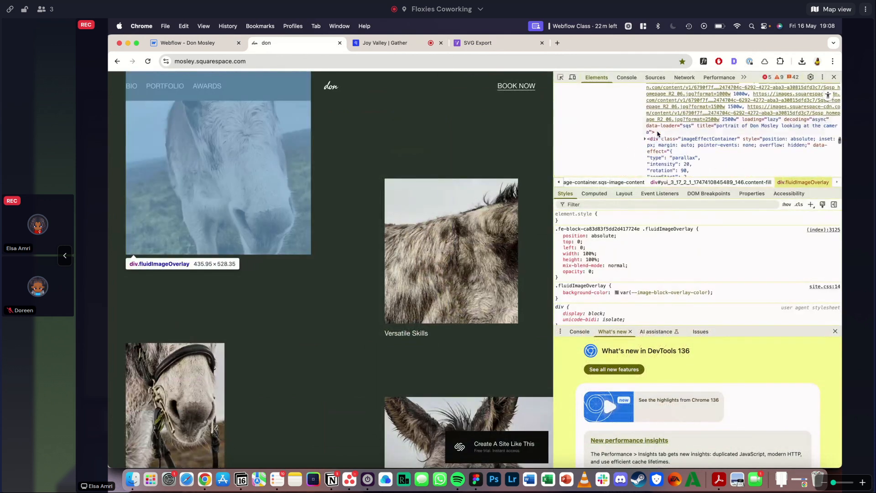
mouse_move(665, 110)
left_click(731, 147)
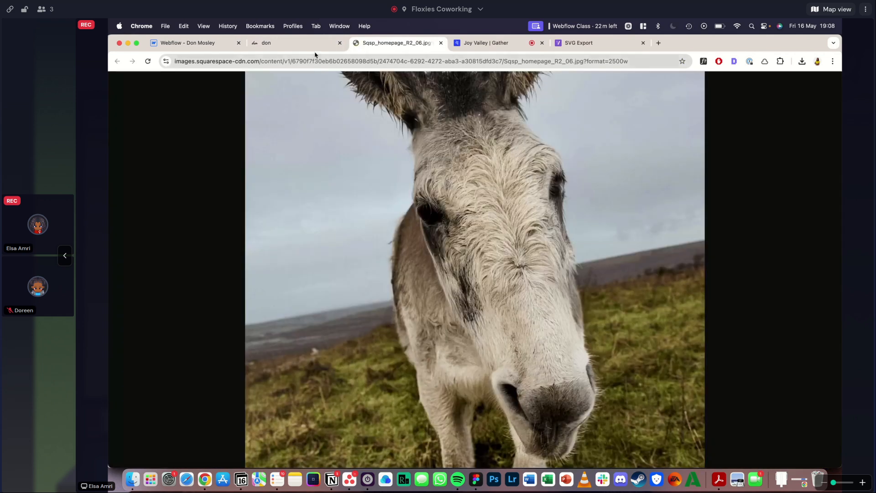
Step: Open the stunts and Galloping Star images full-size (Sqsp_homepage_R2_13.jpg and Sqsp_homepage_R2_10.jpg)
left_click(266, 43)
right_click(174, 465)
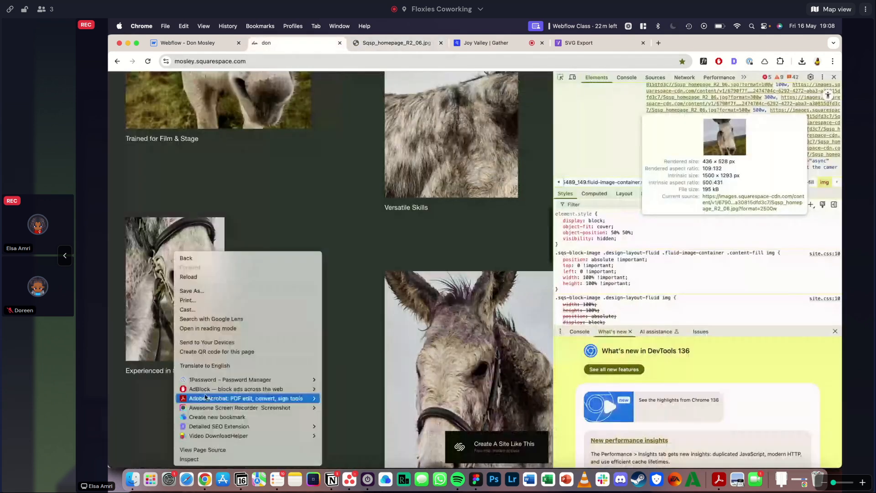
left_click(201, 460)
scroll(656, 119, "up", 1)
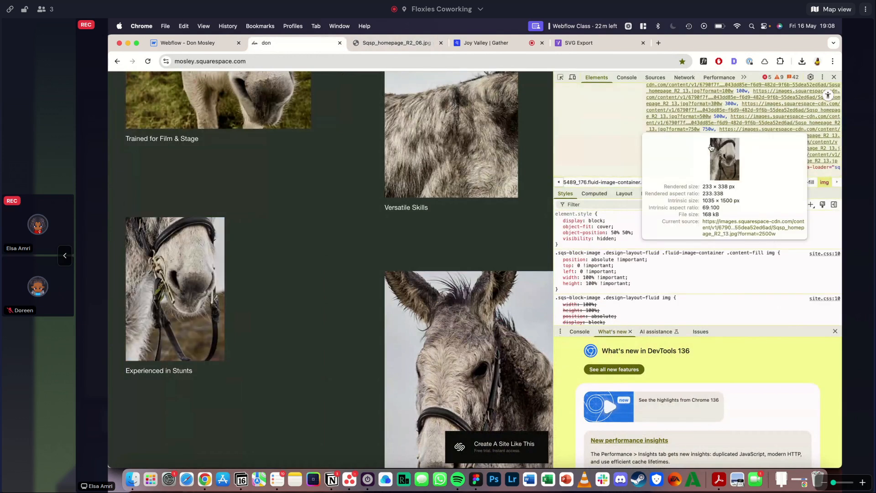
left_click(724, 162)
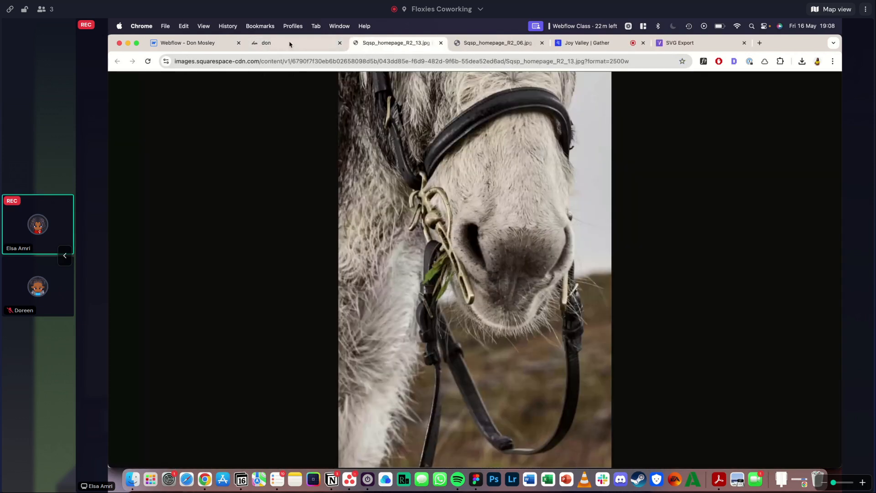
left_click(290, 44)
right_click(269, 242)
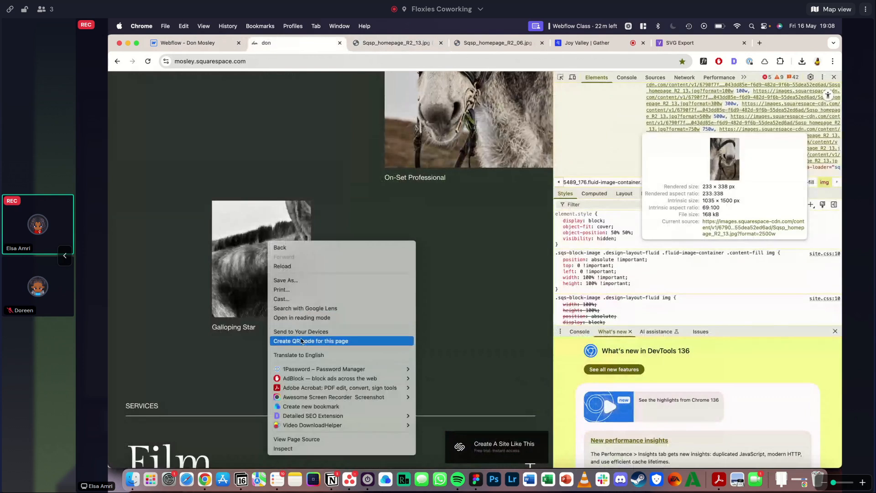
left_click(284, 449)
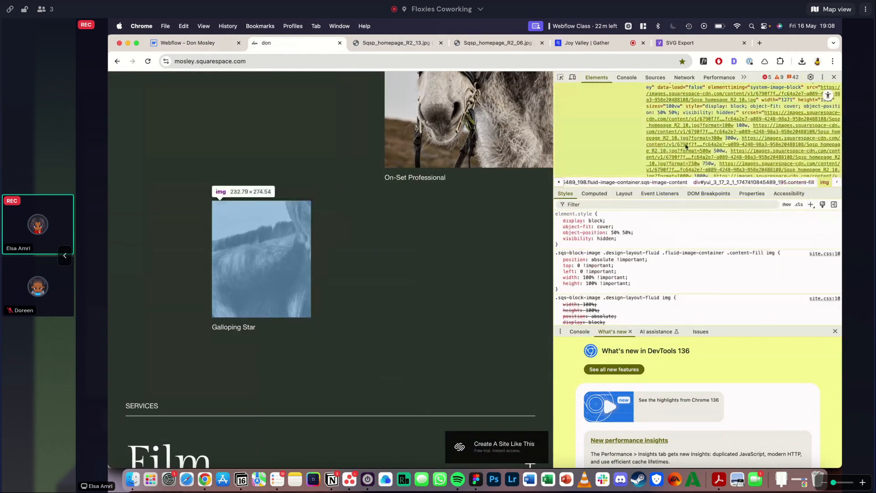
left_click(717, 177)
Step: Screenshot the R2_10 and R2_13 images, close their tabs, and save R2_06 to Downloads
key("super+shift+3")
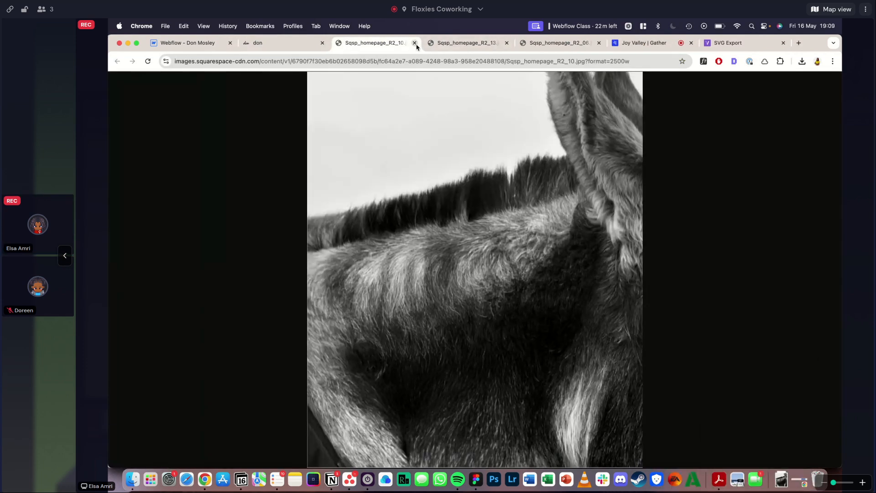
left_click(415, 42)
left_click(388, 43)
key("super+shift+3")
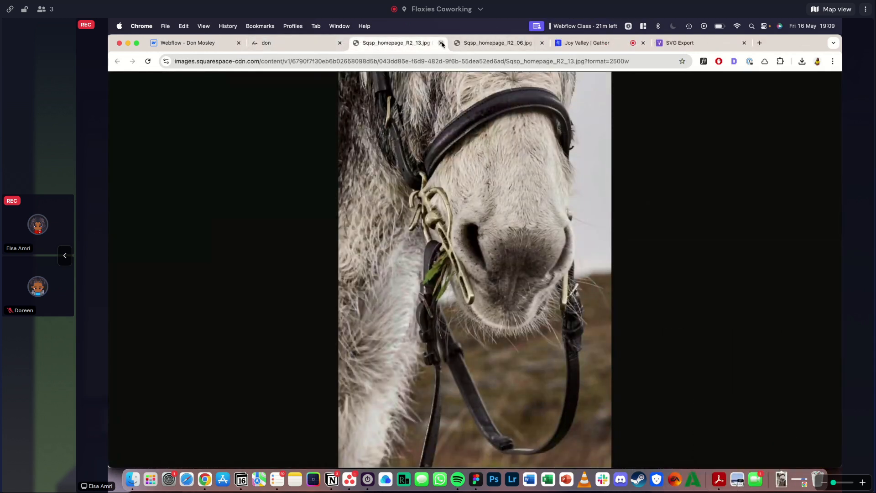
left_click(441, 43)
left_click_drag(502, 274, 787, 477)
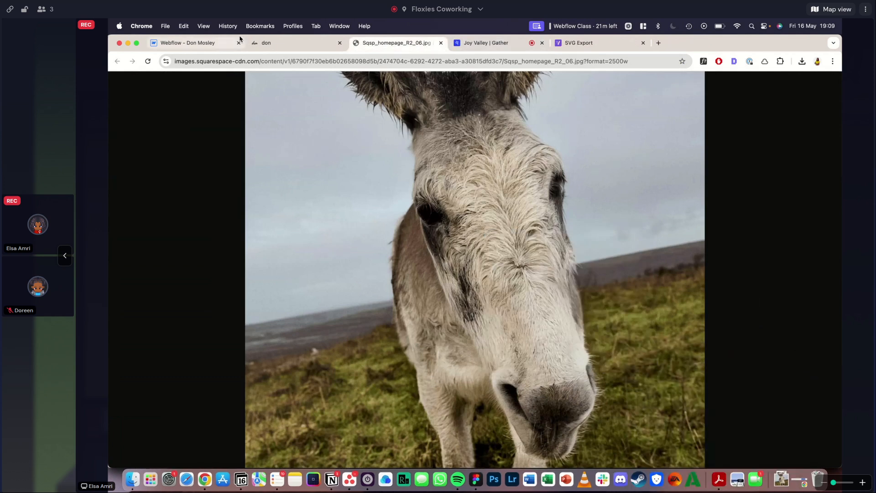
Step: Close the DevTools panel on the reference site and return to the Webflow Designer
left_click(188, 43)
left_click(274, 43)
scroll(288, 168, "up", 3)
left_click(833, 79)
scroll(541, 233, "up", 5)
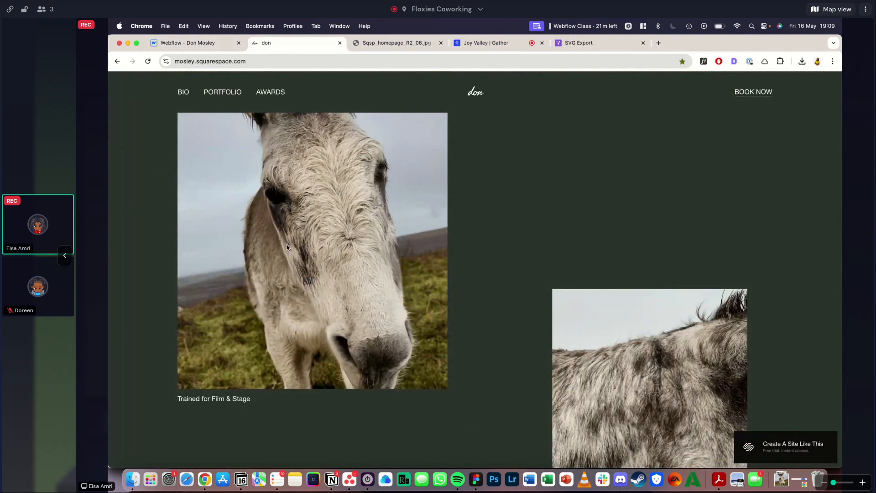
scroll(276, 311, "down", 8)
scroll(276, 310, "up", 7)
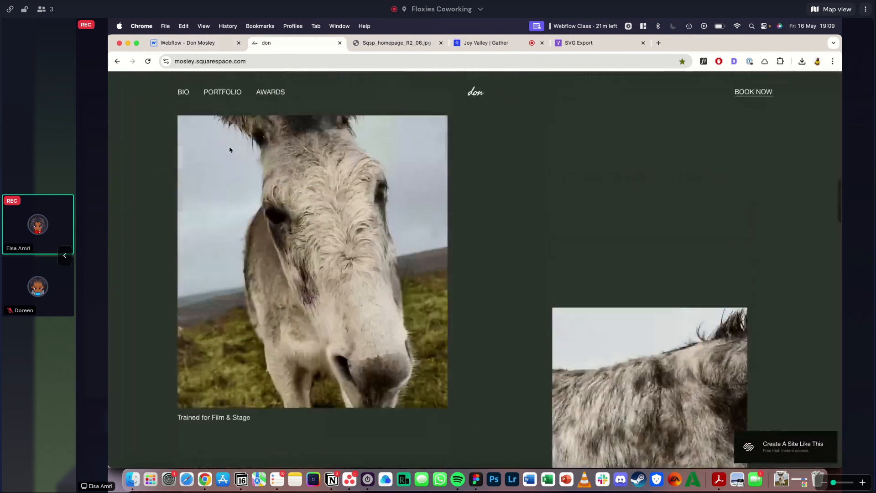
left_click(188, 42)
key("super+e")
Step: Add a Div Block classed grid_wrapper inside grid_left-col
type("di")
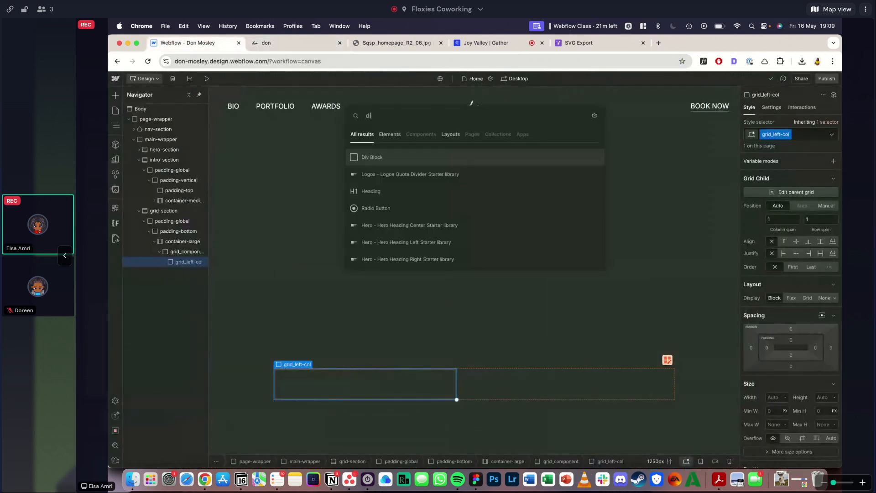
key("Return")
type("grid_wrapper")
key("Return")
Step: Add an Image inside grid_wrapper and set it to a donkey photo uploaded from Downloads
key("super+e")
type("image")
key("Return")
left_click(328, 226)
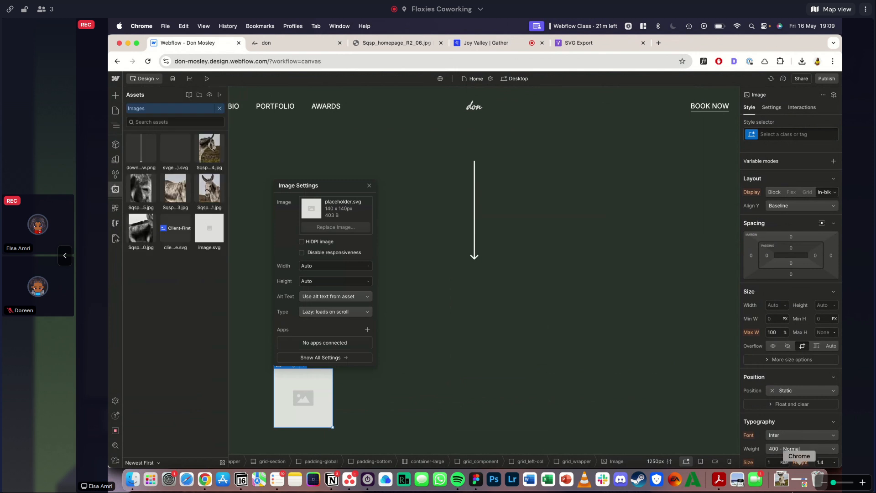
left_click(782, 480)
left_click_drag(528, 254, 196, 325)
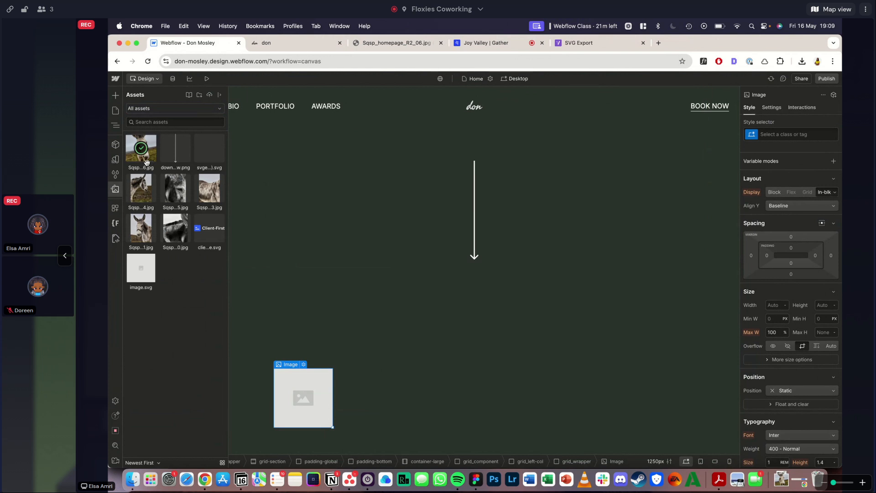
left_click(137, 157)
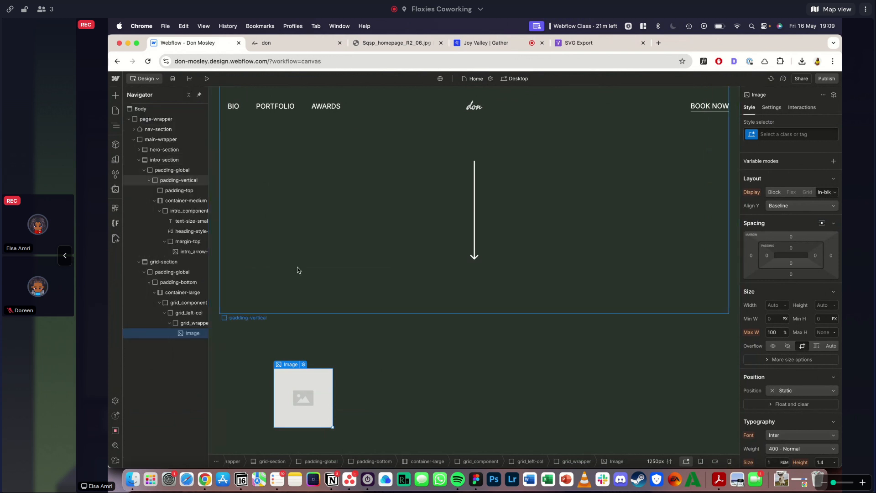
Step: Add a Text Block beneath the donkey image, then return to the Squarespace reference
key("super+Return")
key("Escape")
key("super+k")
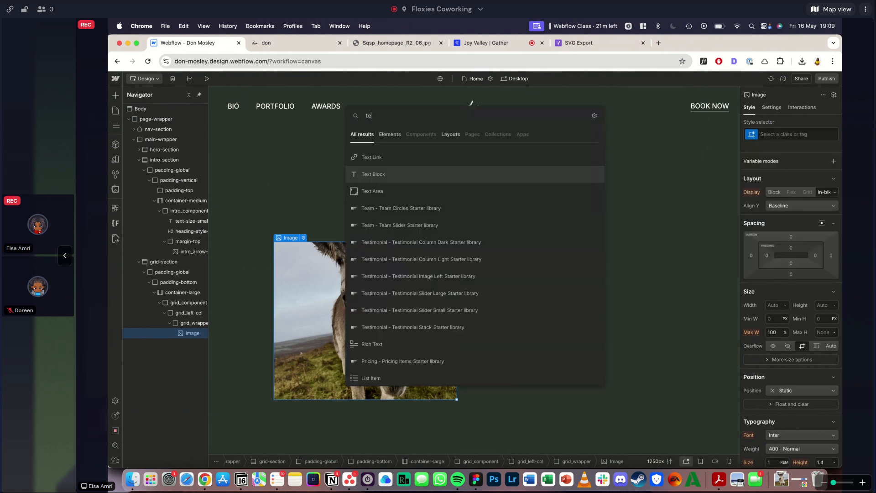
key("Return")
key("ctrl+Tab")
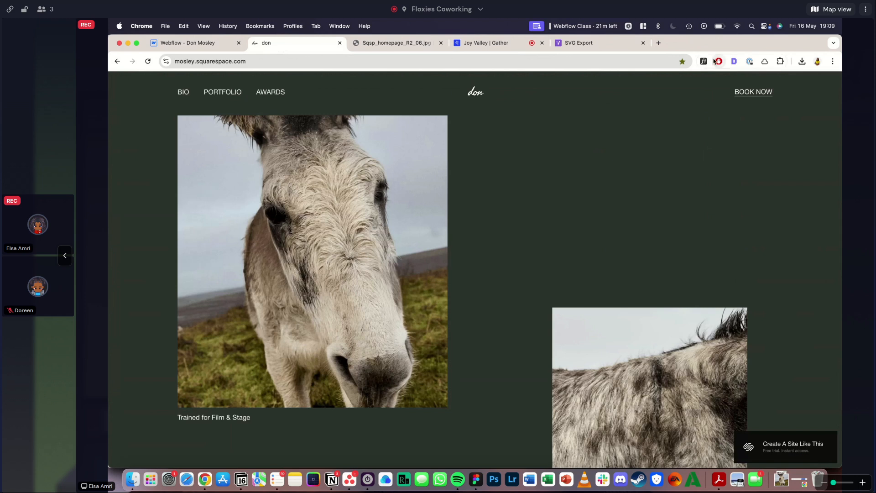
Step: Check the reference caption's font and paste 'Trained for Film & Stage' into the text block
scroll(331, 292, "down", 2)
left_click(233, 333)
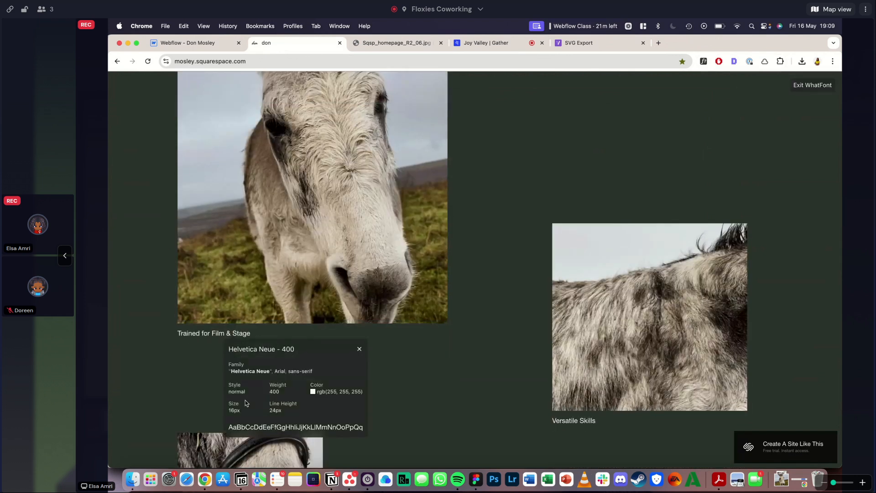
triple_click(213, 333)
key("super+c")
left_click(197, 43)
double_click(295, 406)
key("super+v")
Step: Make grid_wrapper a vertical Flex layout with a 16 gap between image and caption
key("Escape")
key("Escape")
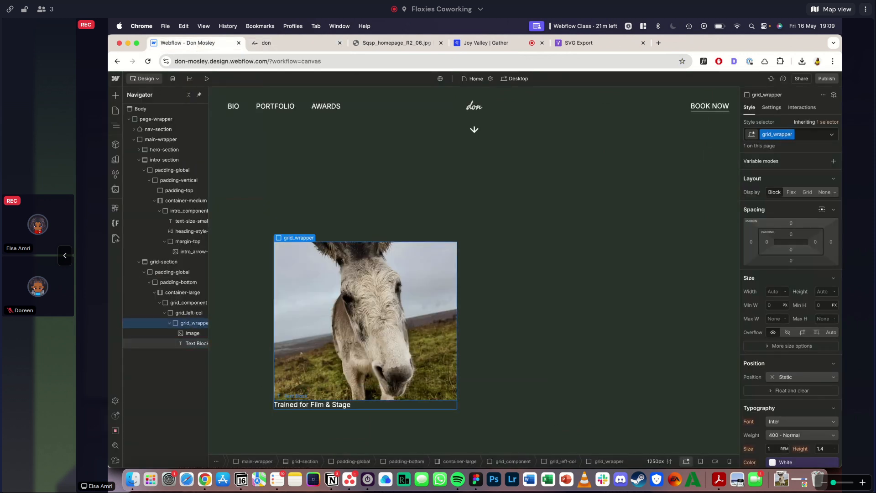
left_click(791, 192)
left_click(803, 206)
left_click(808, 248)
type("16")
key("Return")
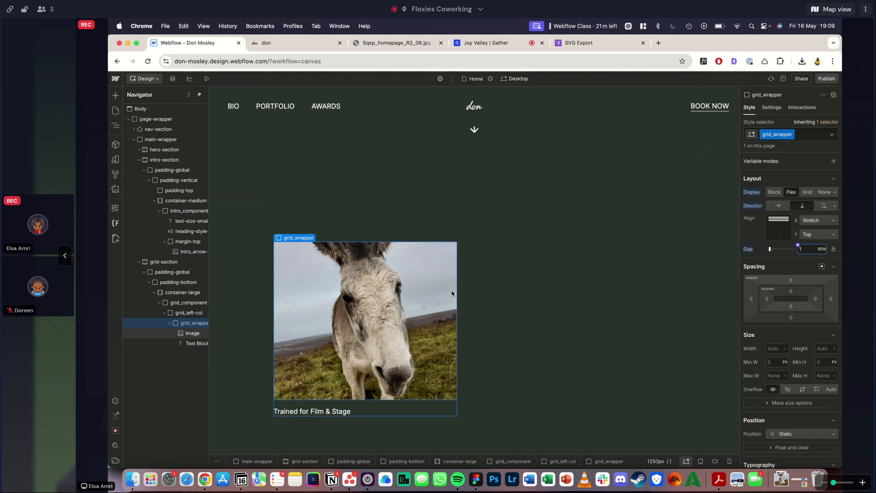
Step: Give the donkey image the class grid_img, then preview the page
left_click(437, 292)
key("super+Return")
type("grid_img")
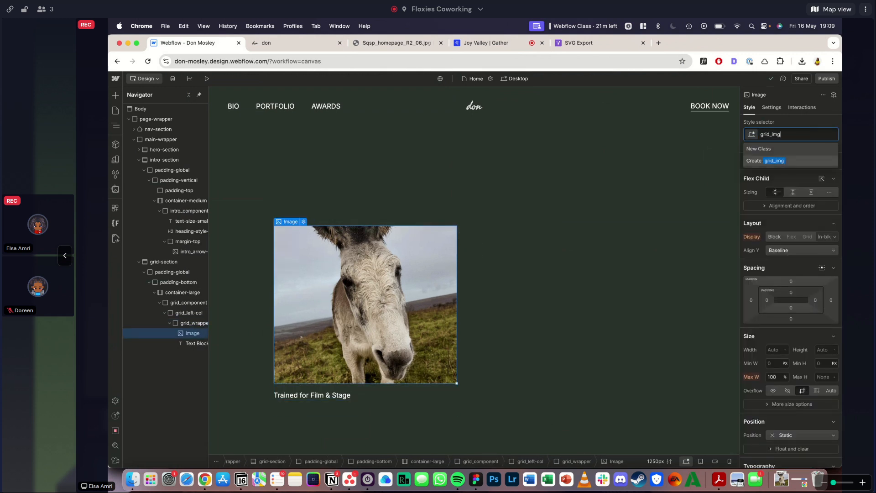
key("Return")
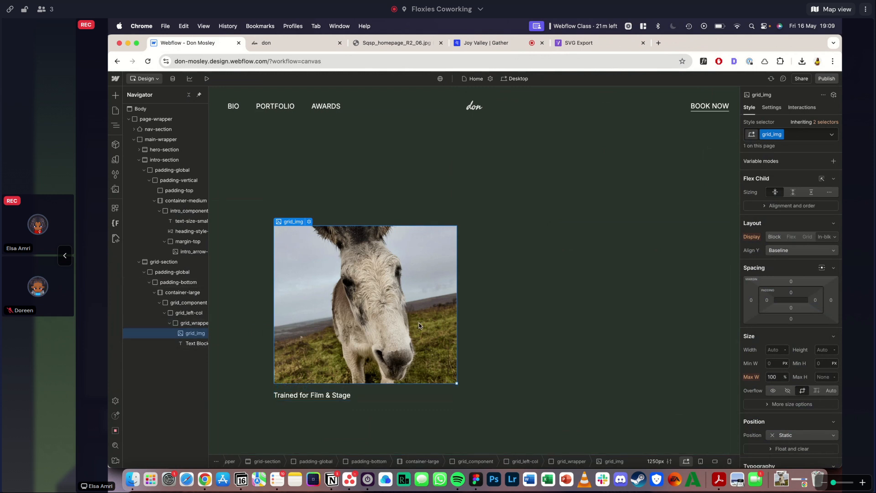
key("Up")
left_click(244, 388)
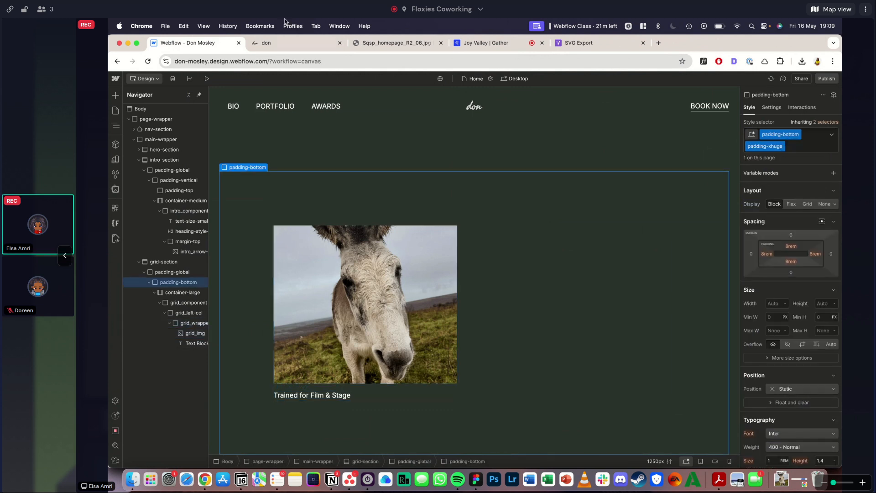
left_click(206, 79)
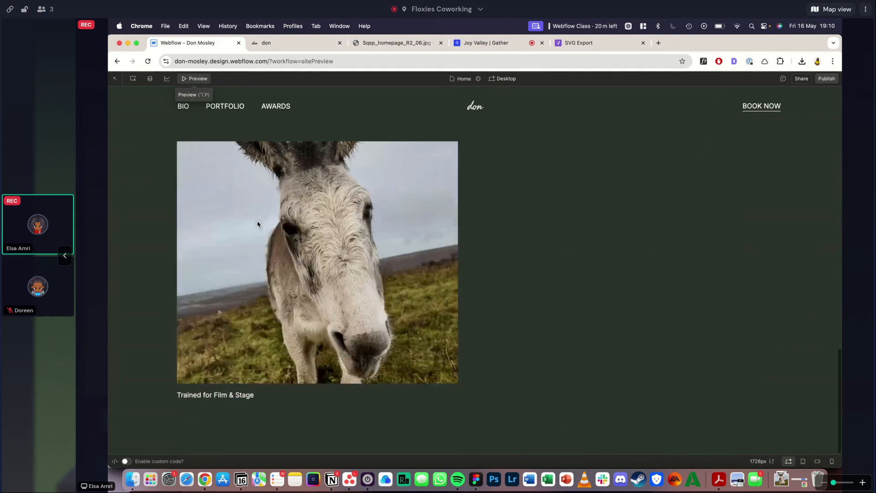
Step: Compare the Webflow preview against the Squarespace original twice, then exit preview back to the Designer
left_click(271, 44)
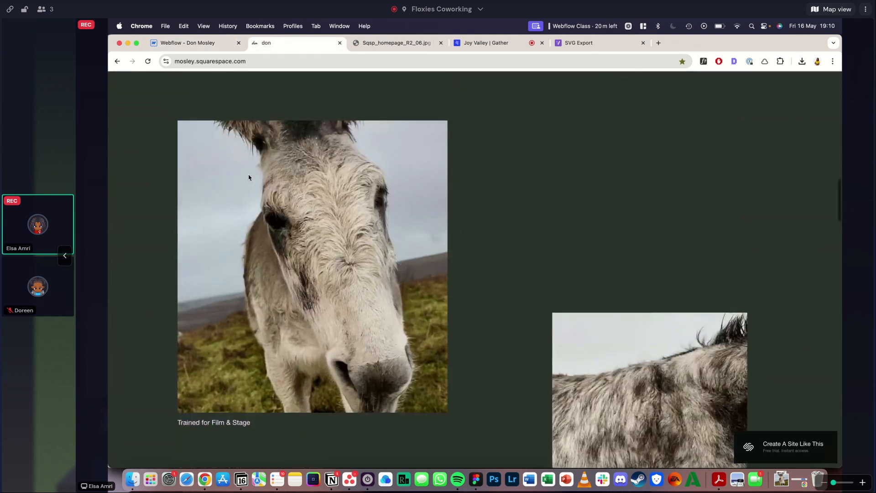
left_click(189, 43)
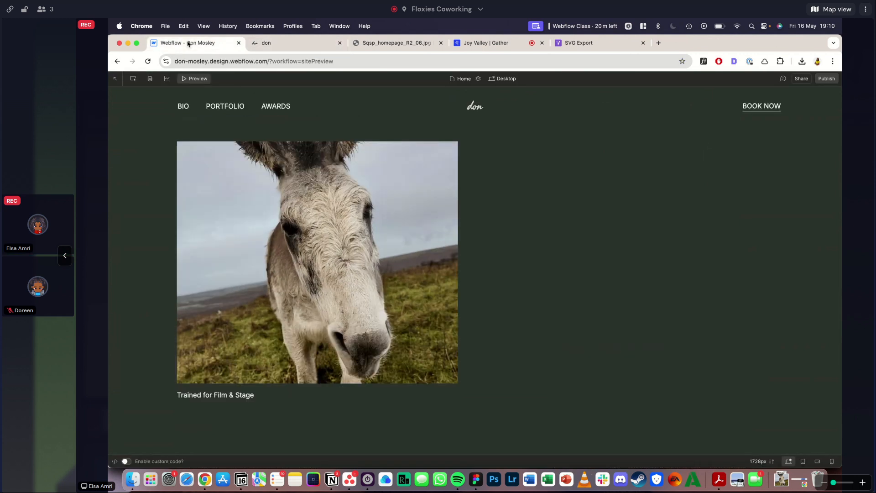
left_click(277, 43)
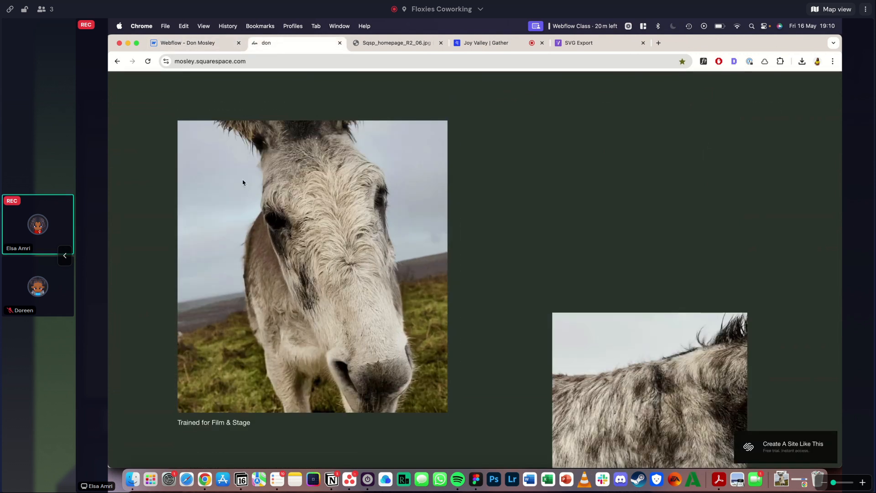
left_click(196, 43)
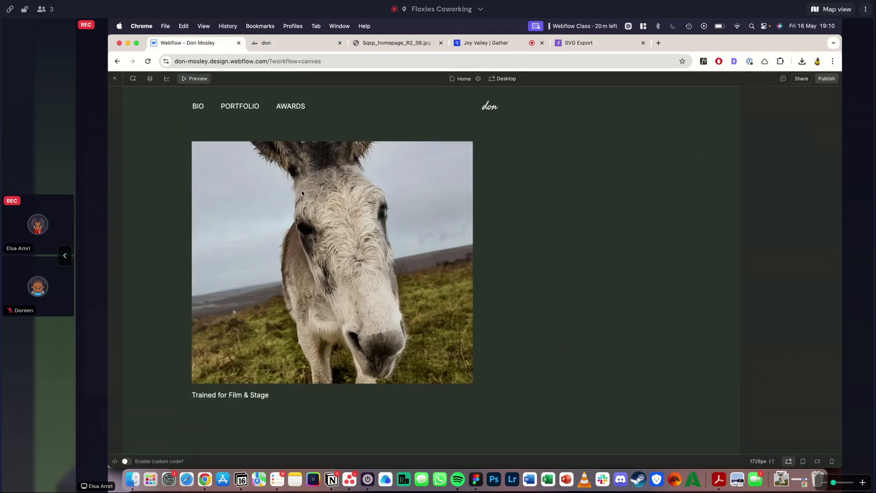
key("Escape")
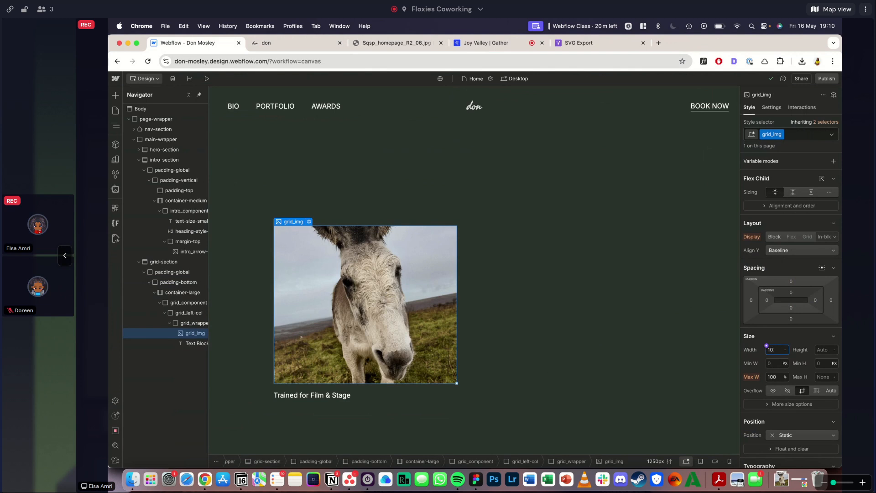
Step: Set the donkey image width to 100% and add an is-square combo class
key("Tab")
left_click(799, 132)
type("is-square")
key("Return")
scroll(804, 254, "down", 3)
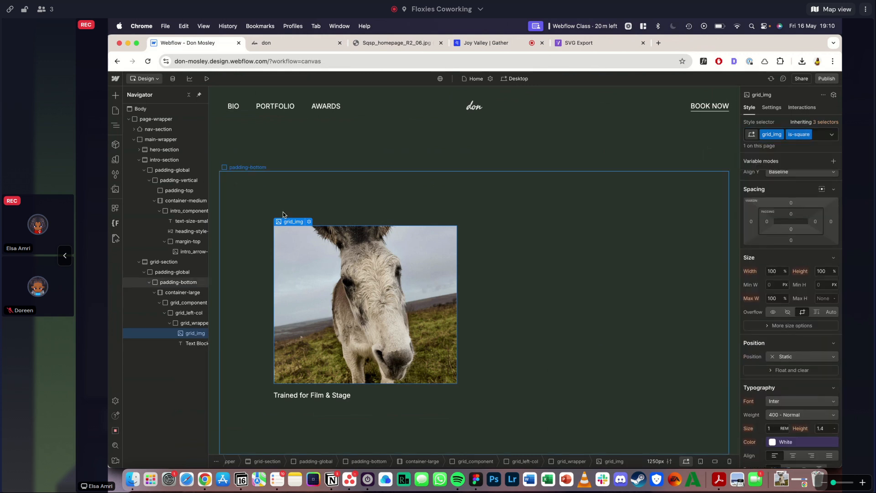
Step: Check the donkey image layout on the Squarespace reference site
left_click(292, 43)
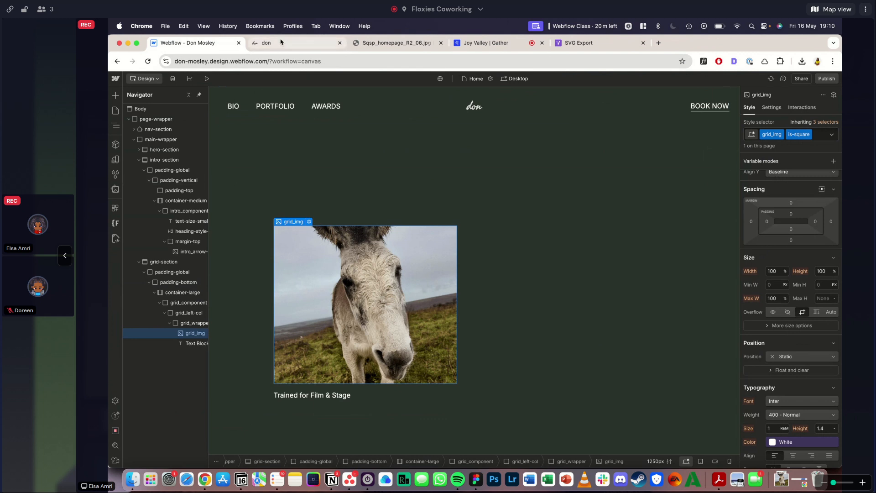
scroll(377, 254, "down", 7)
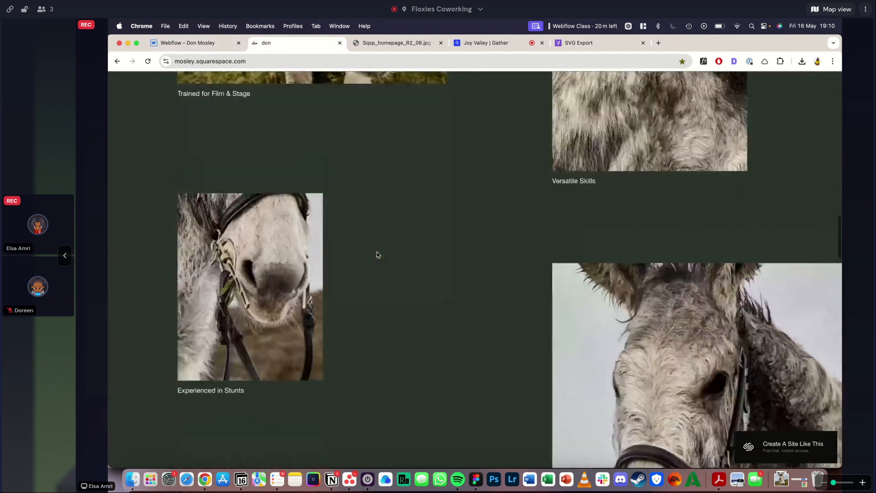
scroll(219, 263, "down", 9)
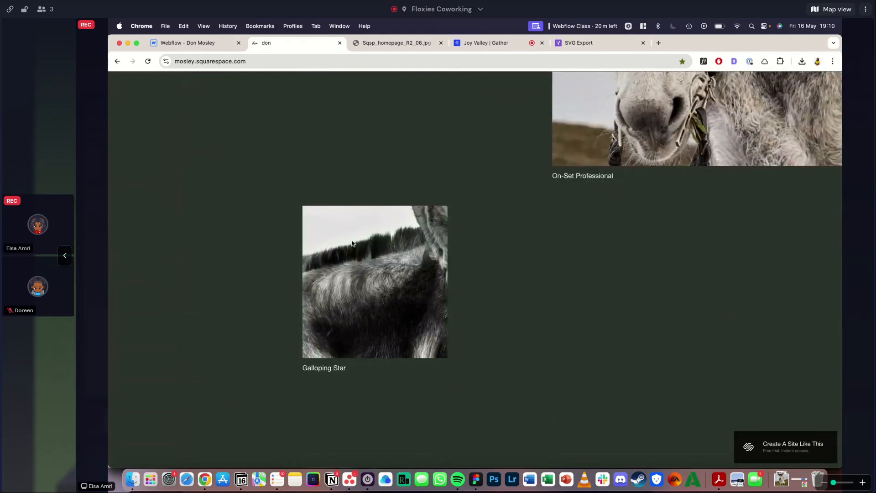
scroll(331, 257, "up", 20)
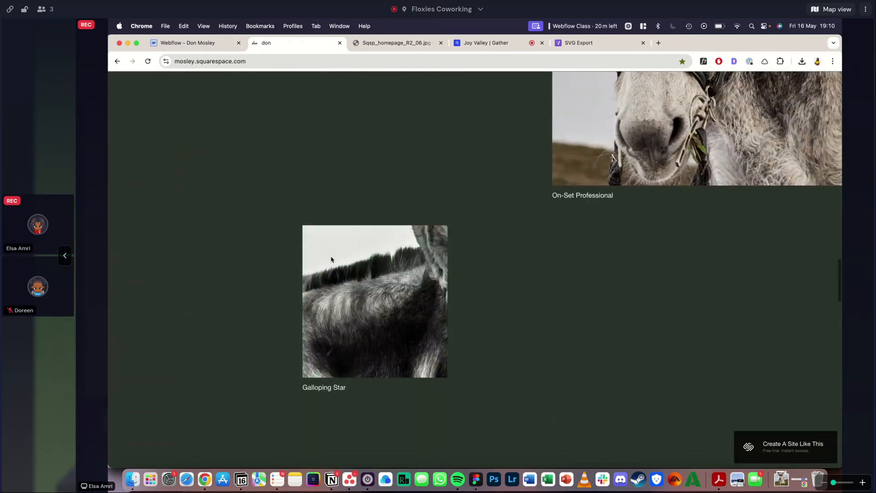
left_click(187, 42)
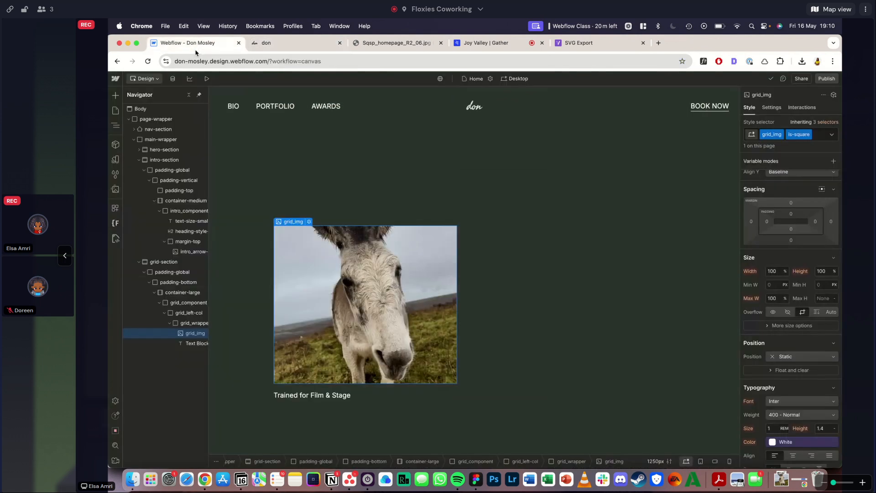
Step: Set the image's aspect ratio to Square (1:1)
left_click(778, 327)
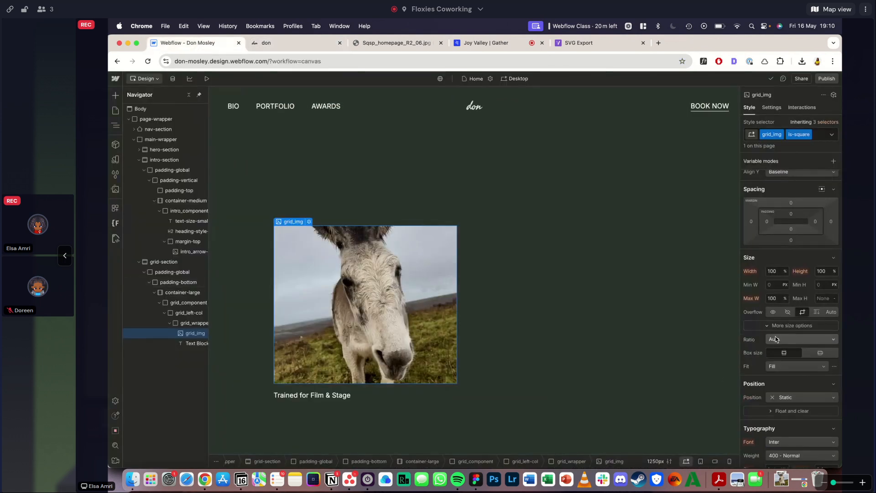
left_click(777, 340)
left_click(782, 399)
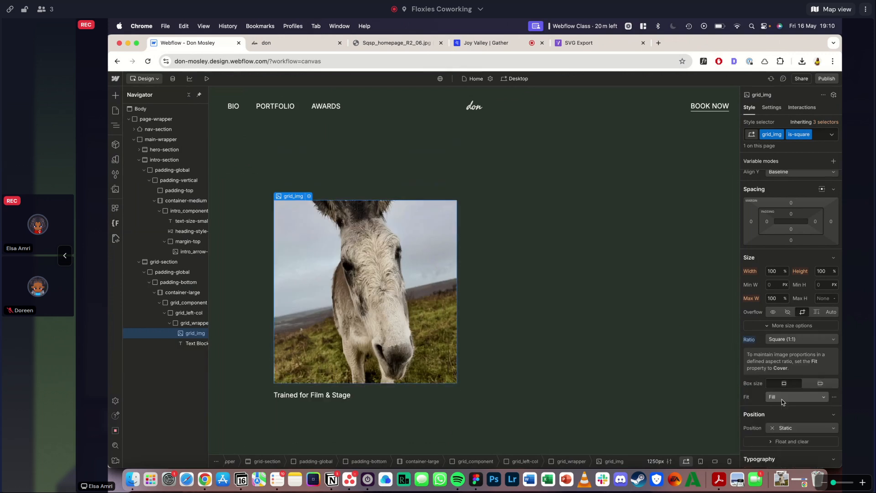
left_click(785, 397)
left_click(785, 397)
left_click(785, 397)
left_click(785, 397)
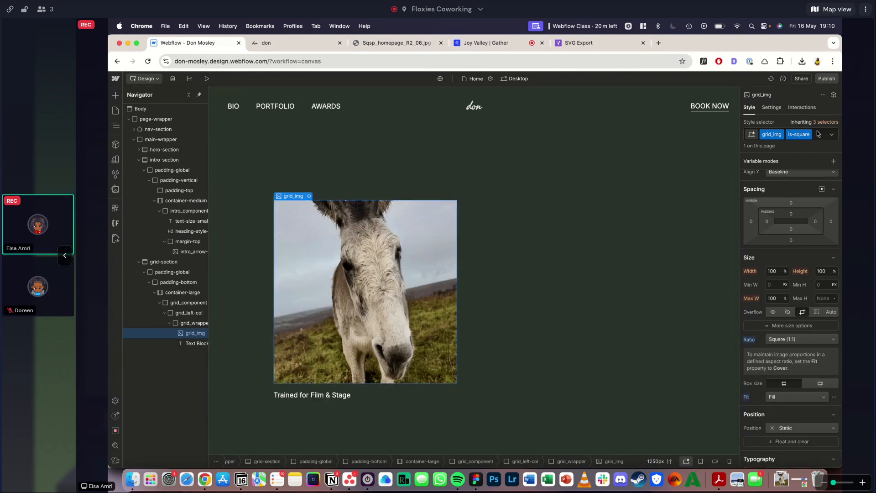
Step: Set the image fit to Cover and re-apply the is-square combo class
left_click(819, 133)
key("BackSpace")
left_click(785, 329)
left_click(782, 348)
left_click(800, 138)
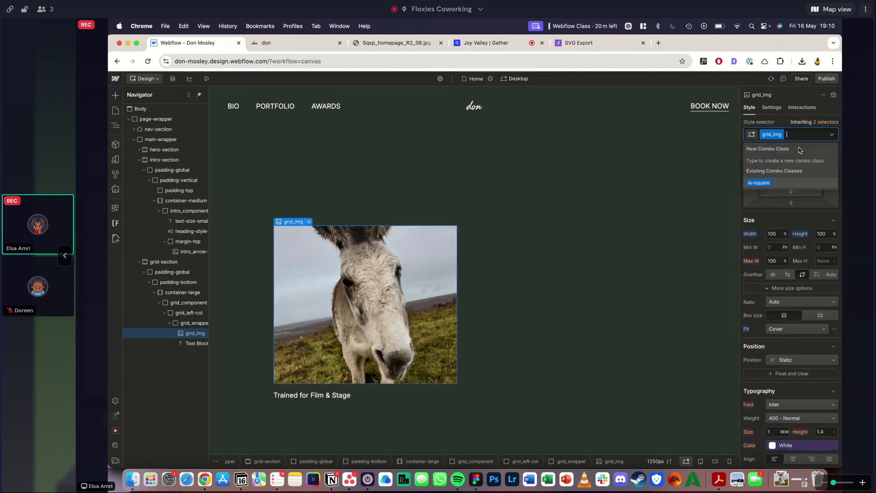
left_click(759, 183)
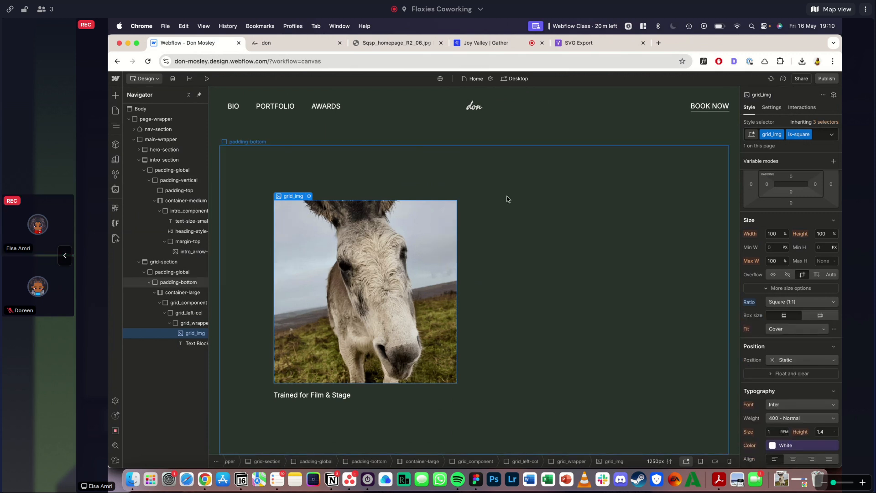
Step: Preview the page against the Squarespace site, then collapse grid_wrapper in the Navigator
left_click(206, 80)
left_click(271, 52)
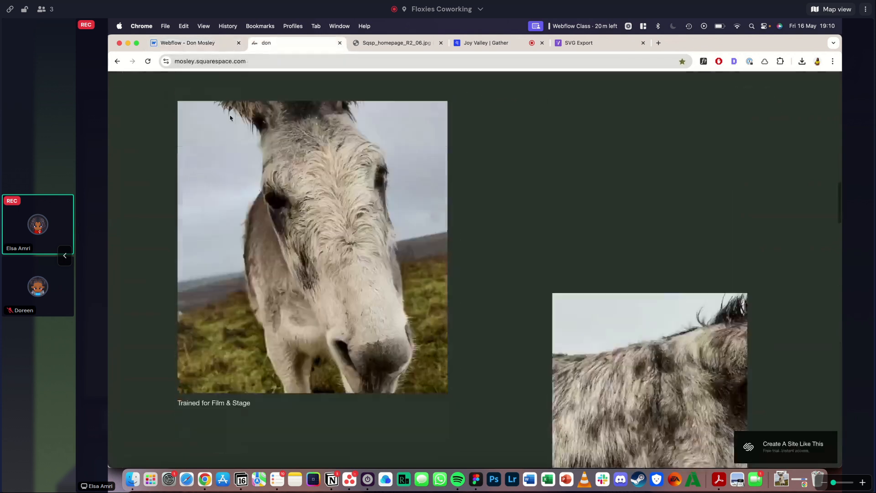
left_click(206, 44)
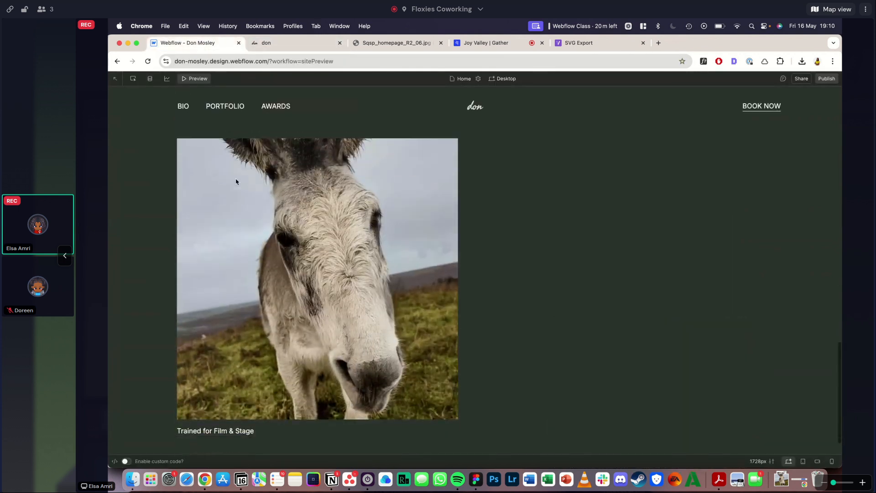
left_click(191, 81)
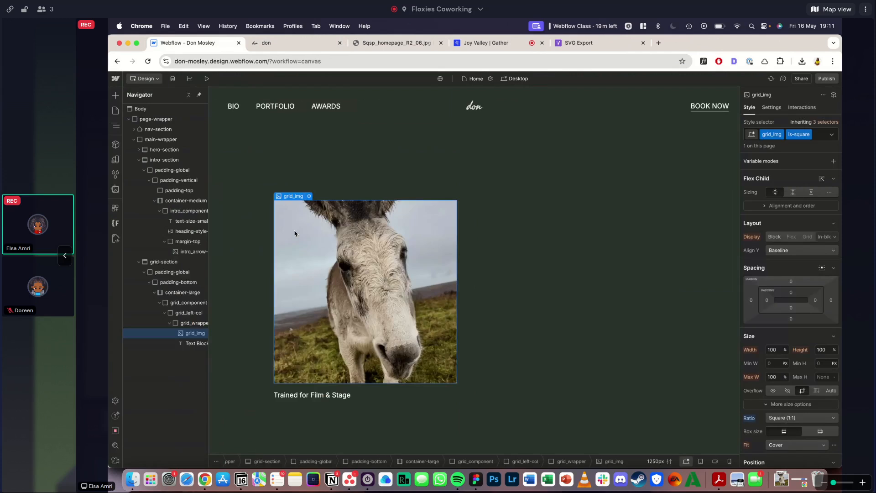
left_click(170, 323)
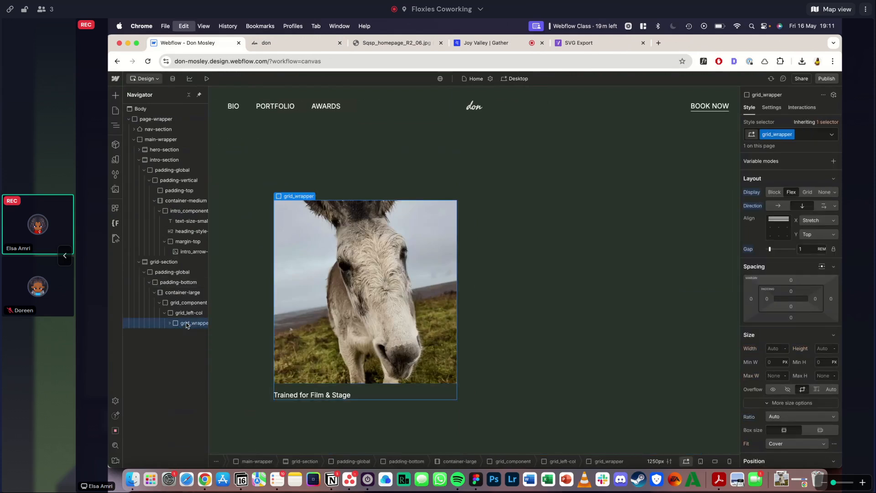
Step: Select grid_left-col and check the reference site's image layout
left_click(187, 313)
left_click(282, 44)
scroll(306, 203, "down", 10)
scroll(306, 203, "up", 6)
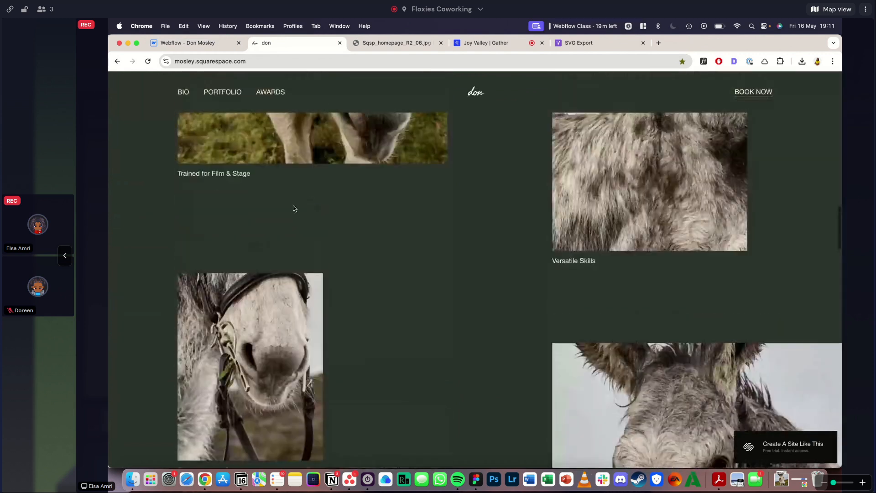
left_click(223, 46)
Step: Make grid_left-col a vertical flex stack, trying gaps of 4, 8 and 10 rem
left_click(797, 300)
left_click(803, 313)
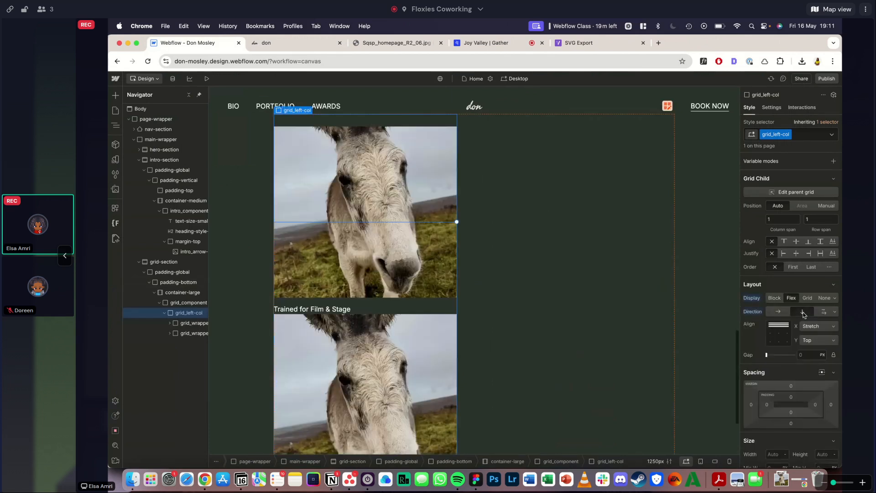
left_click(810, 355)
type("4re")
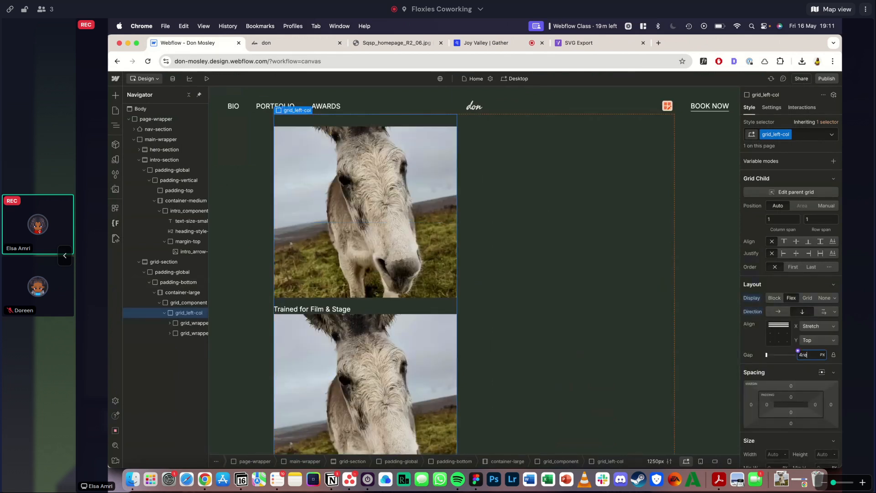
type("m")
key("Return")
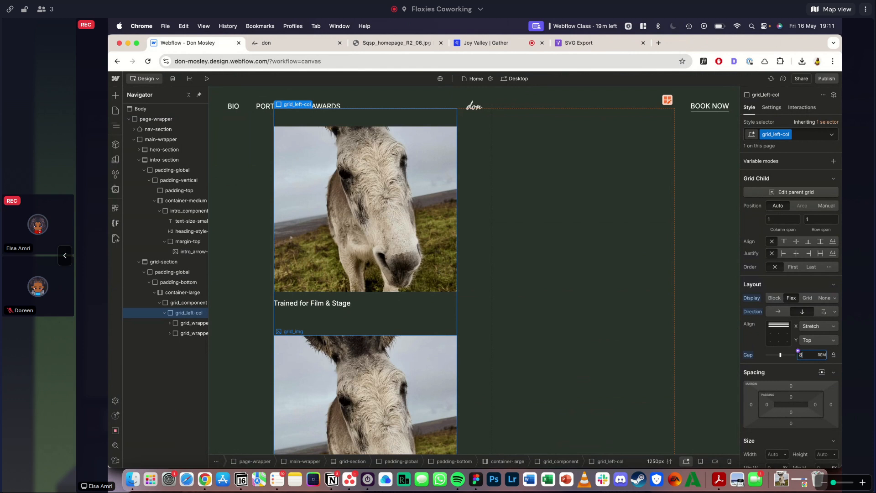
type("8")
left_click(266, 43)
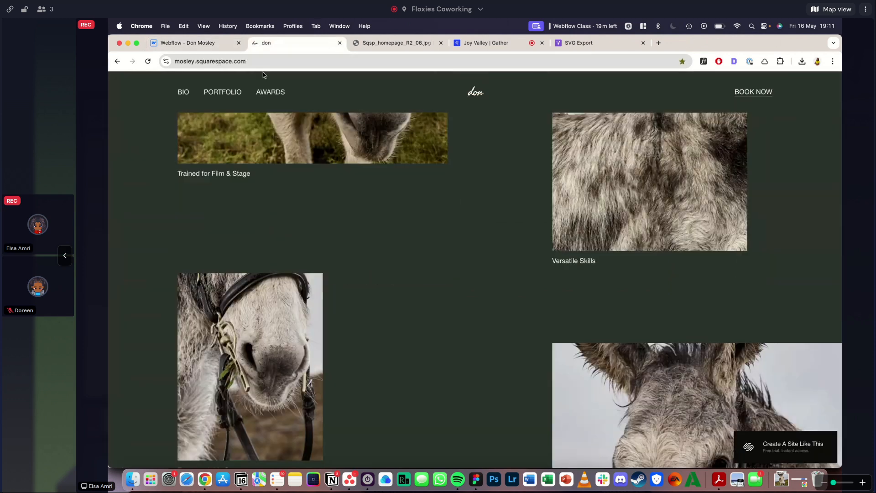
left_click(188, 42)
type("10")
Step: Compare the preview with the reference site, then set the gap to 14 rem
left_click(207, 79)
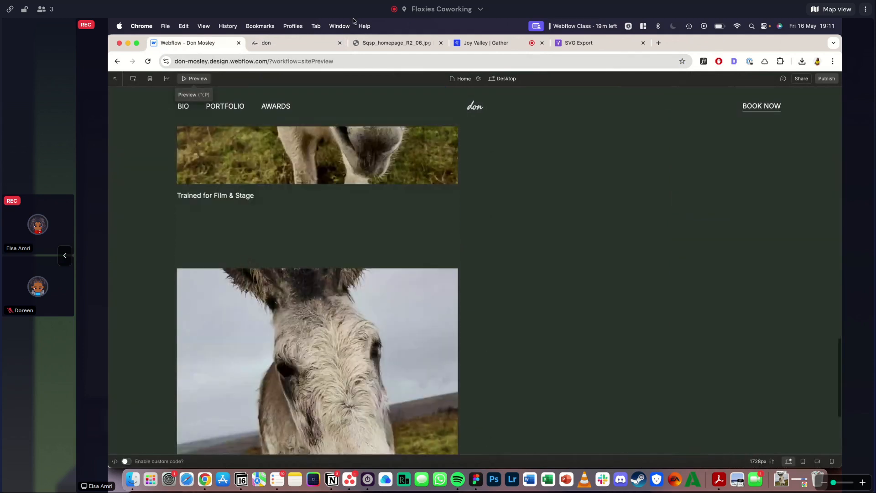
left_click(266, 43)
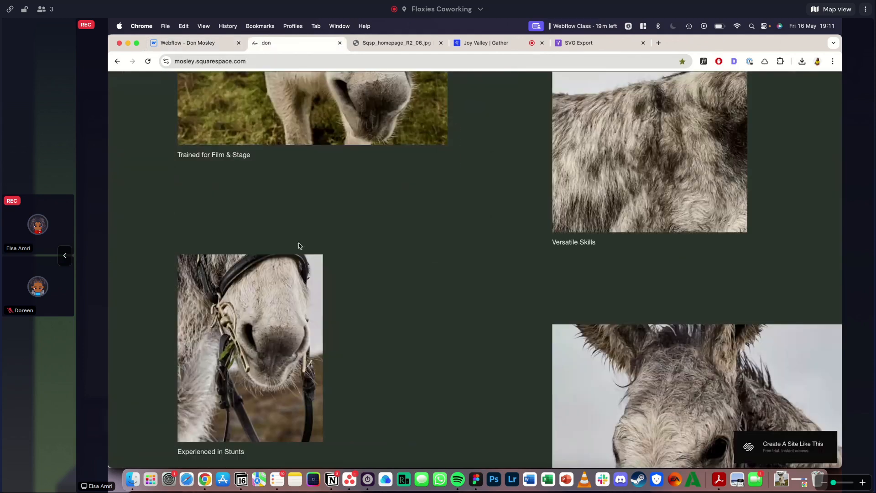
left_click(182, 44)
left_click(195, 79)
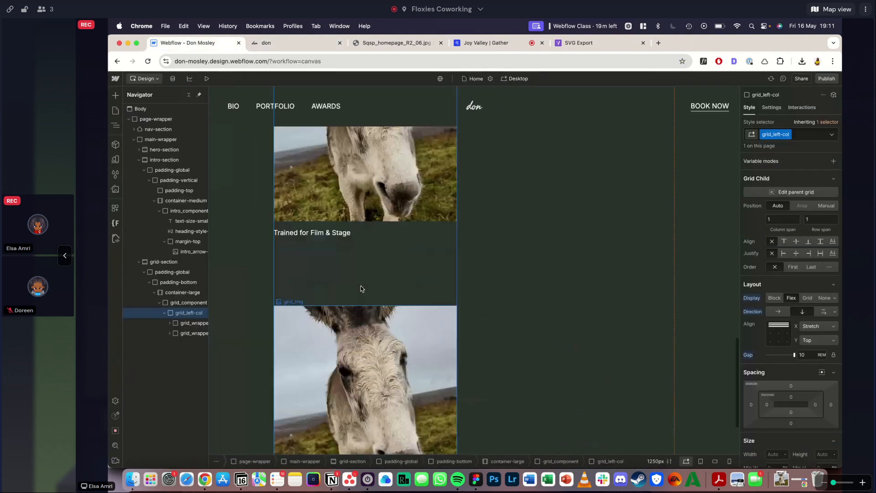
left_click(810, 356)
type("14")
key("Return")
Step: Preview the 14 rem spacing and compare it with the reference site
left_click(206, 79)
scroll(248, 115, "down", 2)
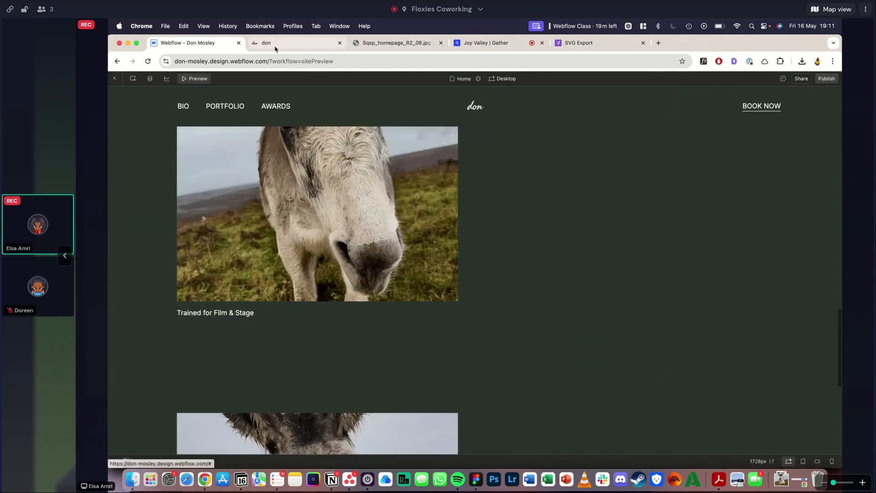
left_click(276, 43)
key("ctrl+shift+Tab")
scroll(214, 128, "down", 5)
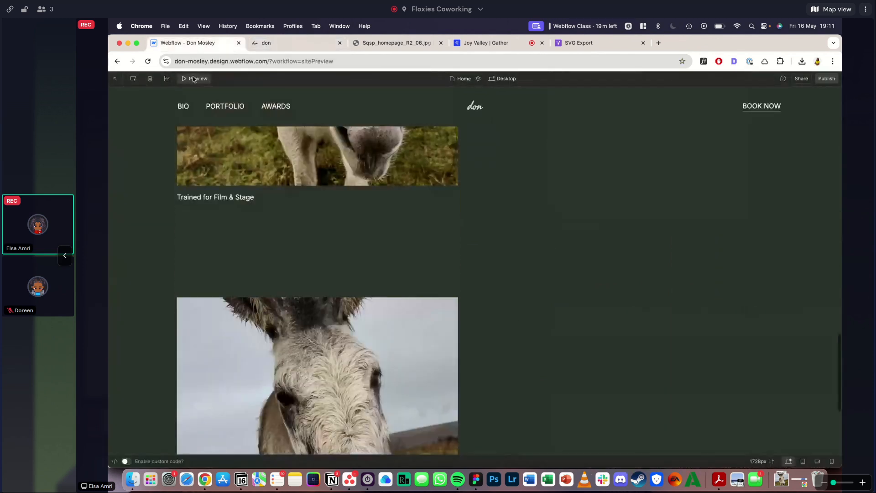
Step: Copy 'Experienced in Stunts' from the reference site and paste it as the second caption
key("ctrl+Tab")
scroll(329, 244, "down", 5)
triple_click(224, 315)
key("super+c")
left_click(196, 43)
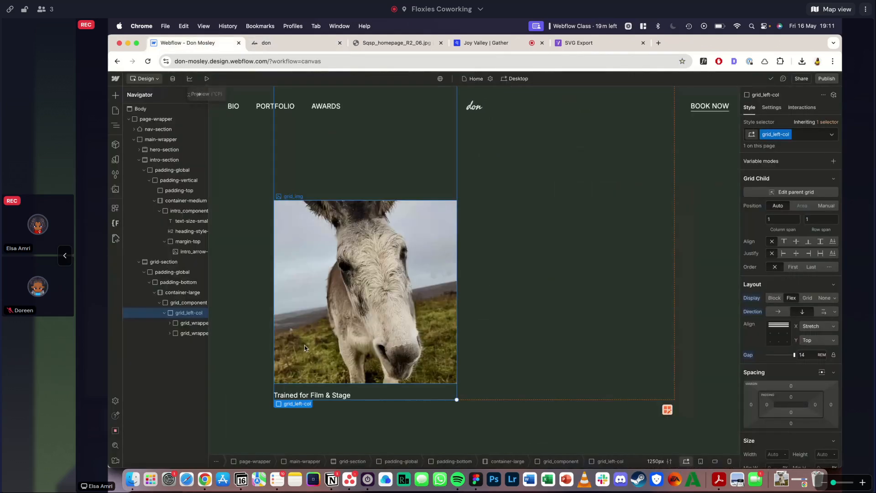
triple_click(305, 394)
key("super+v")
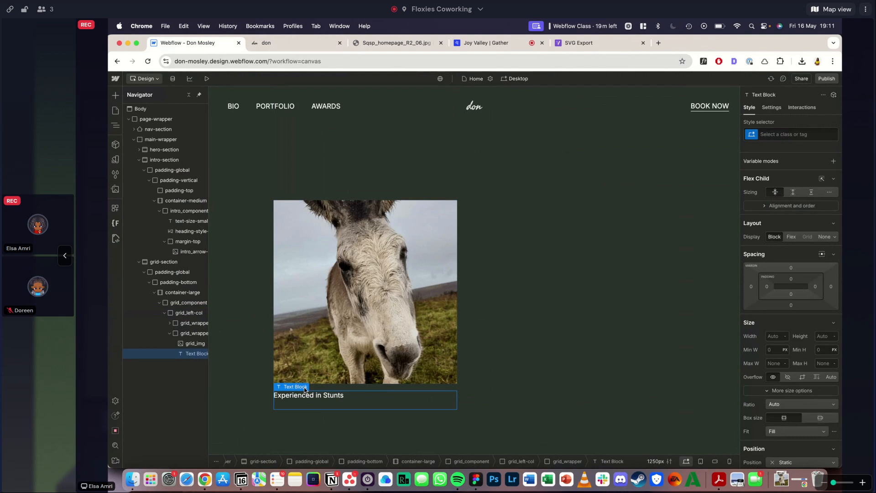
Step: Replace the second image's square class with a new is-portrait combo class
left_click(309, 313)
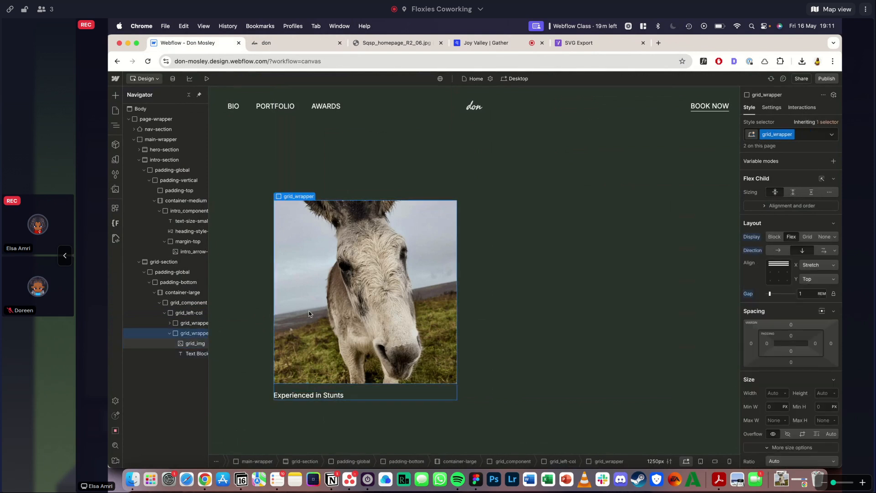
left_click(309, 313)
key("super+Return")
key("BackSpace")
type("is-portrait")
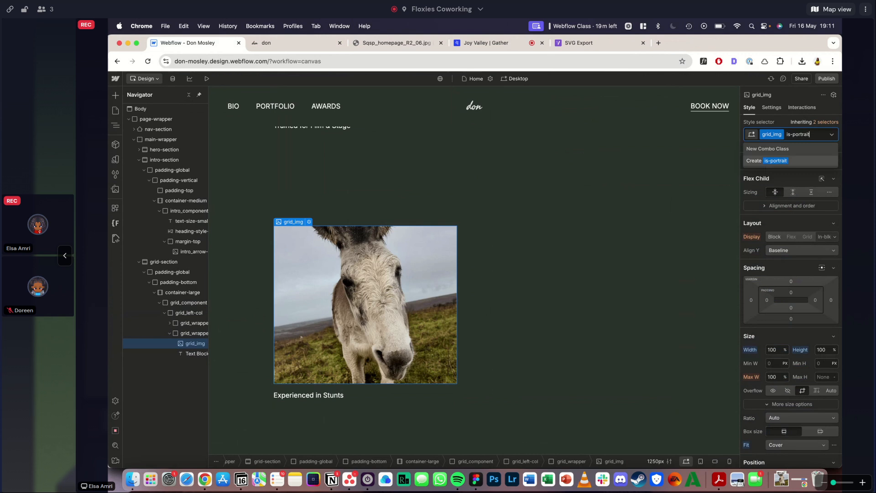
key("Return")
scroll(801, 405, "down", 3)
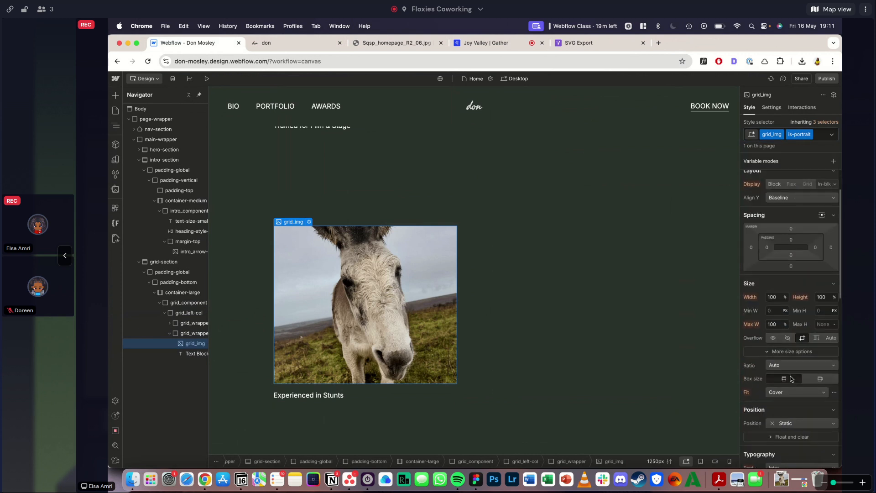
Step: Give the image a Portrait (2:3) ratio and compare its proportions with the reference site
left_click(777, 364)
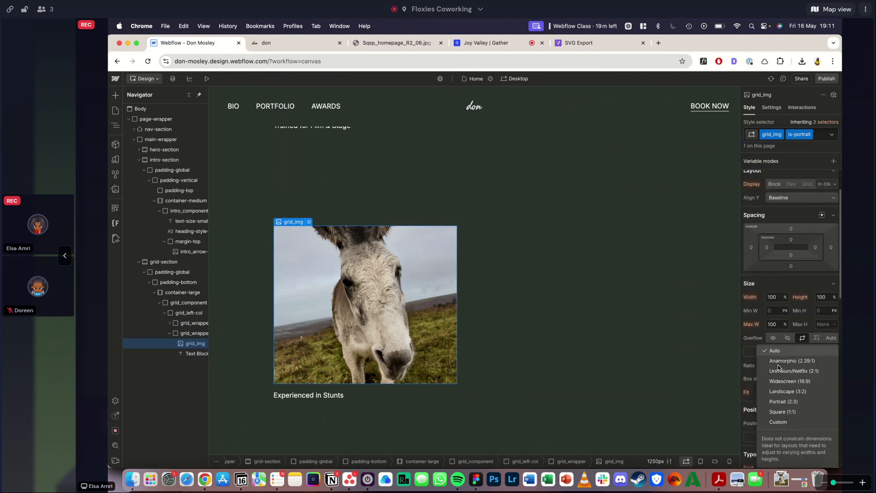
left_click(792, 404)
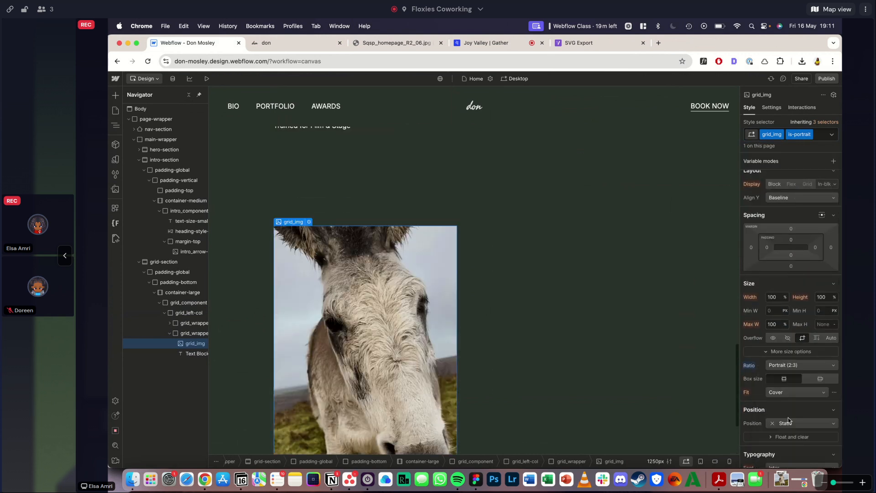
left_click(344, 44)
scroll(274, 215, "up", 15)
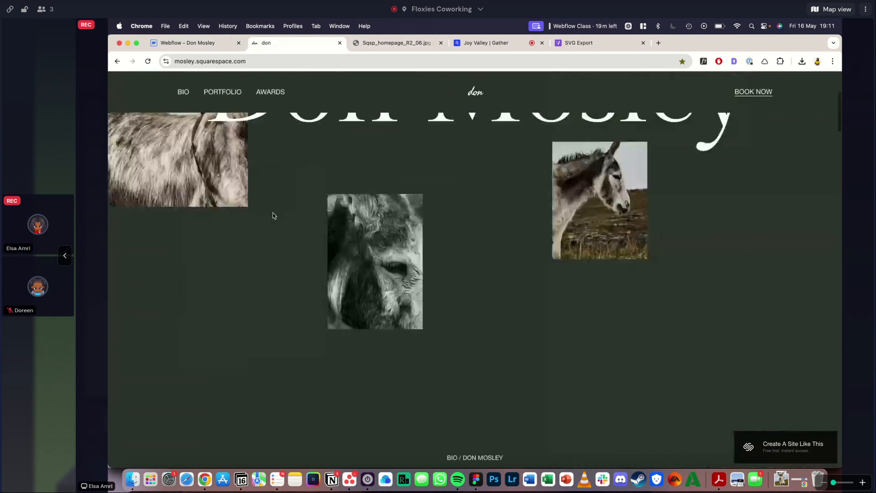
scroll(274, 215, "down", 8)
scroll(273, 215, "down", 8)
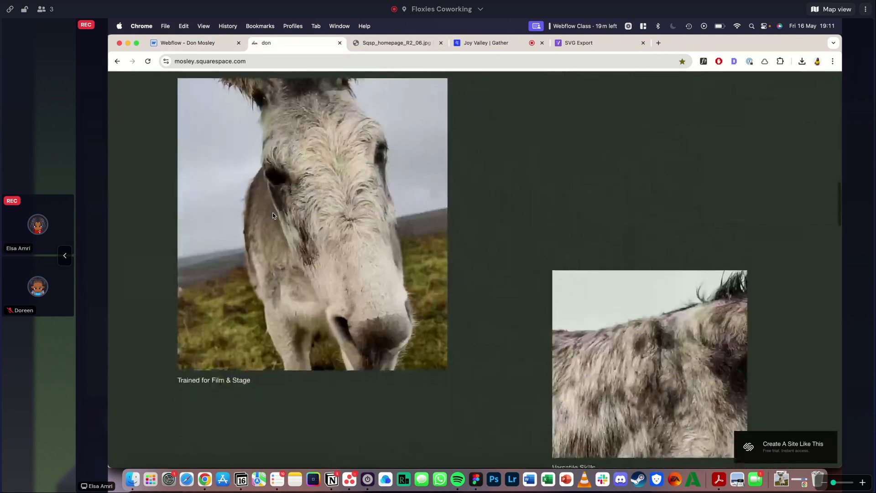
left_click(200, 44)
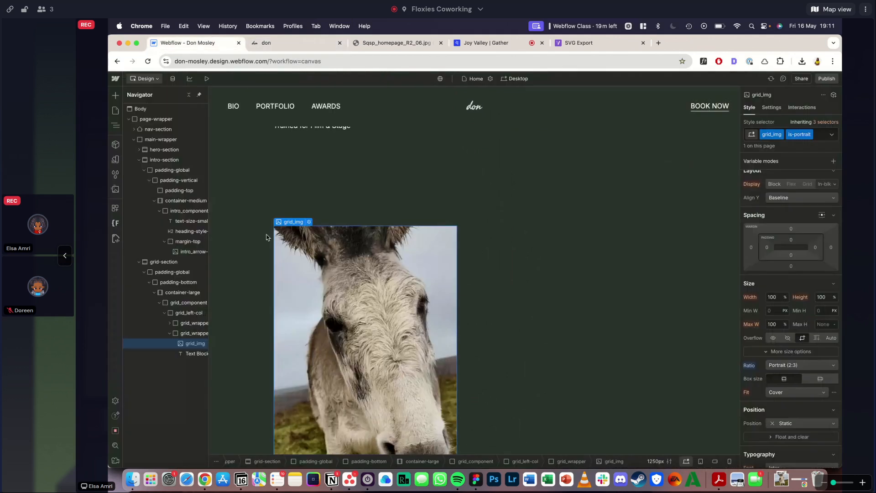
scroll(267, 237, "up", 10)
scroll(266, 234, "down", 5)
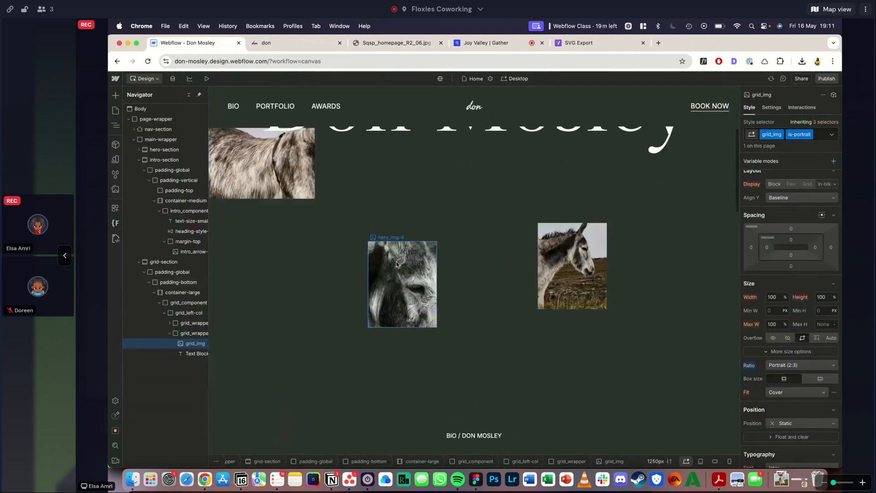
Step: Crop the portrait donkey image to a custom 2 : 2.5 ratio
left_click(396, 264)
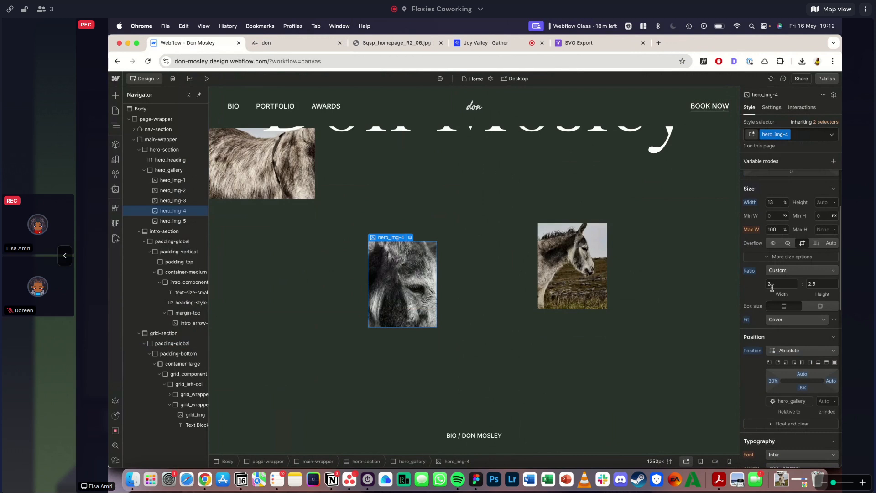
scroll(564, 336, "down", 10)
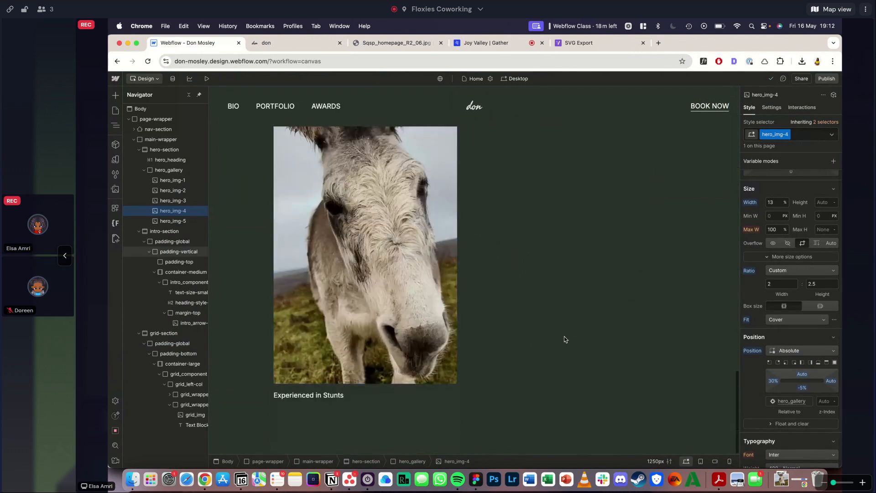
left_click(438, 301)
left_click(781, 315)
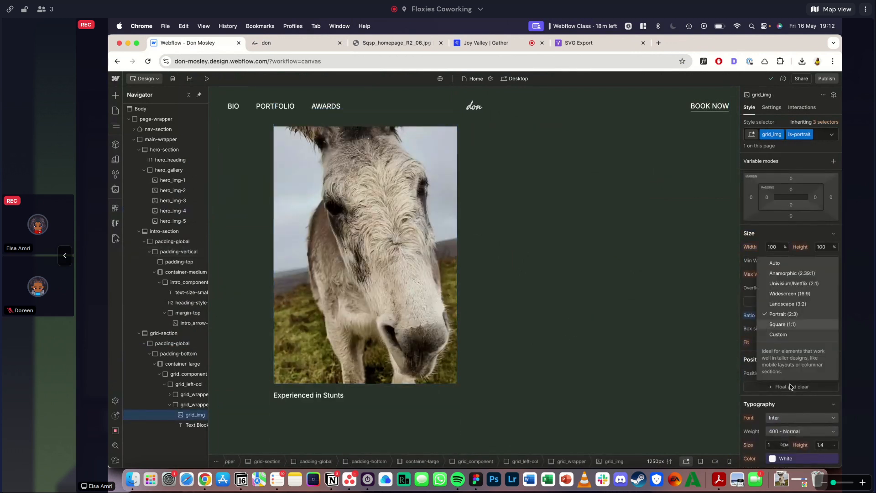
left_click(778, 334)
left_click(816, 328)
type("2")
left_click(438, 325)
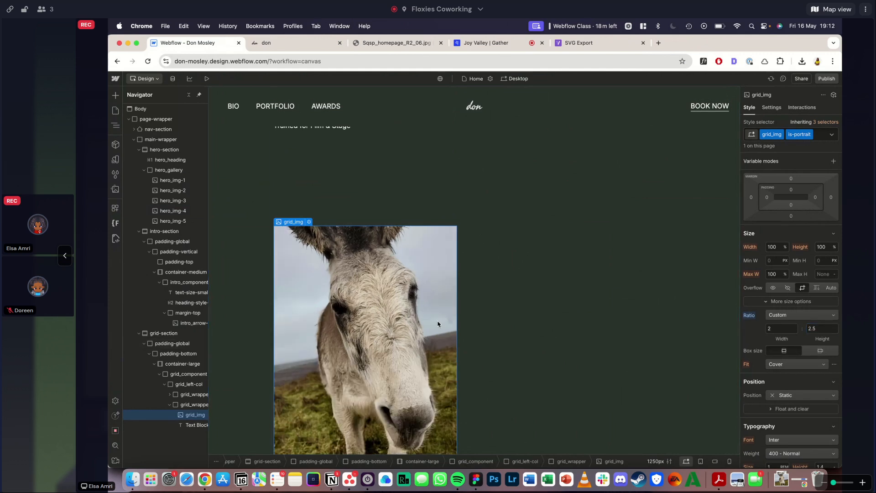
Step: Open Image Settings for the portrait donkey picture
scroll(300, 289, "down", 3)
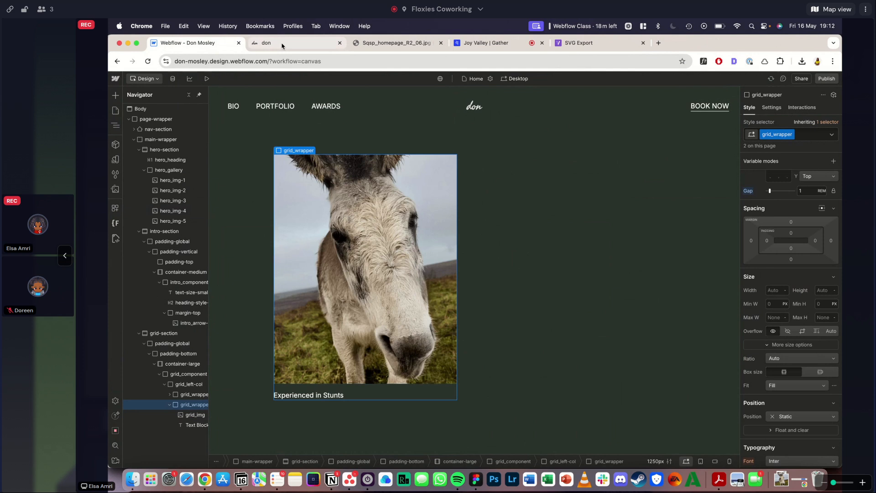
scroll(287, 240, "up", 1)
scroll(287, 240, "up", 1)
scroll(292, 256, "down", 1)
double_click(297, 264)
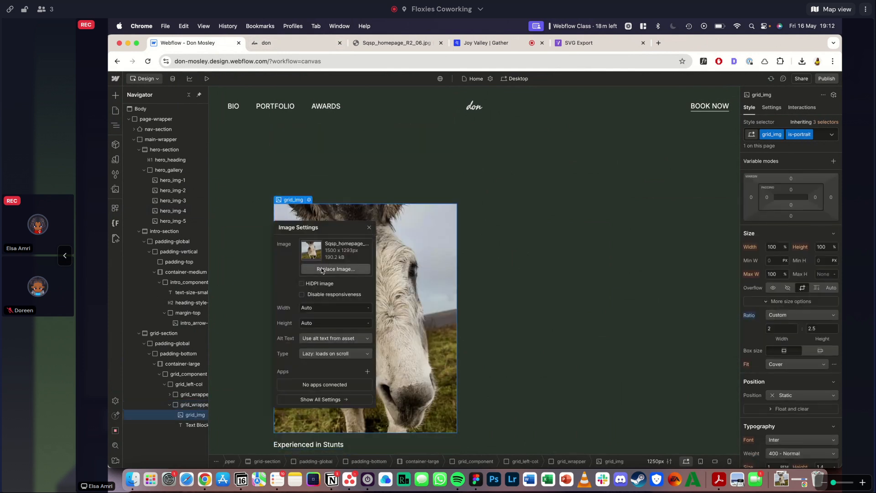
Step: Upload the bridled donkey-nose photo from Downloads and swap it into the portrait image
left_click(782, 480)
left_click_drag(468, 153, 179, 379)
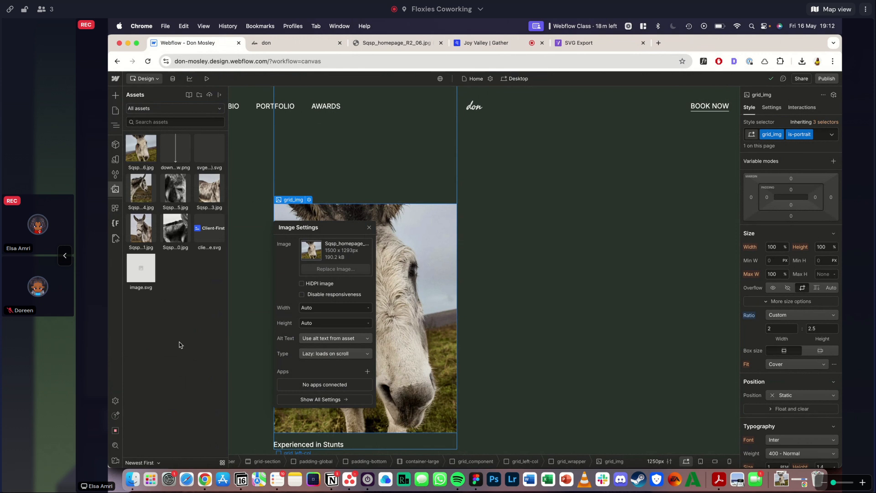
left_click(142, 187)
left_click(141, 148)
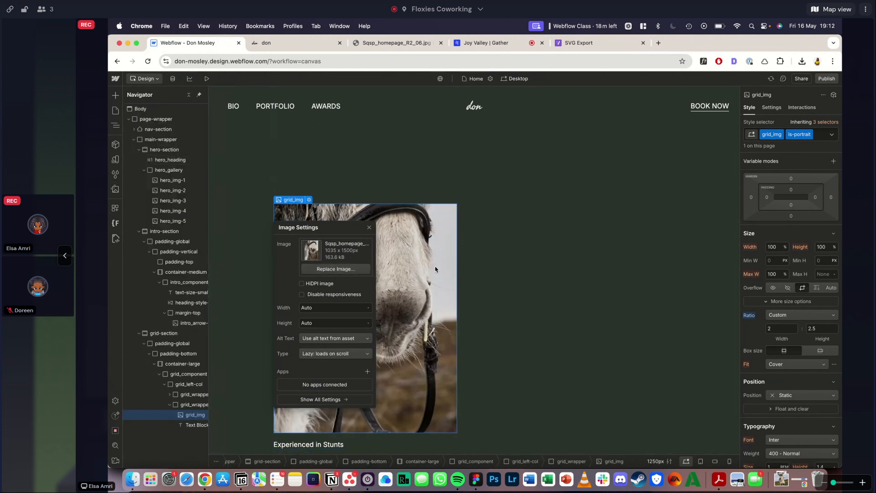
left_click(416, 218)
Step: Compare with the Squarespace site, then select the image-and-caption block for a combo class
left_click(287, 51)
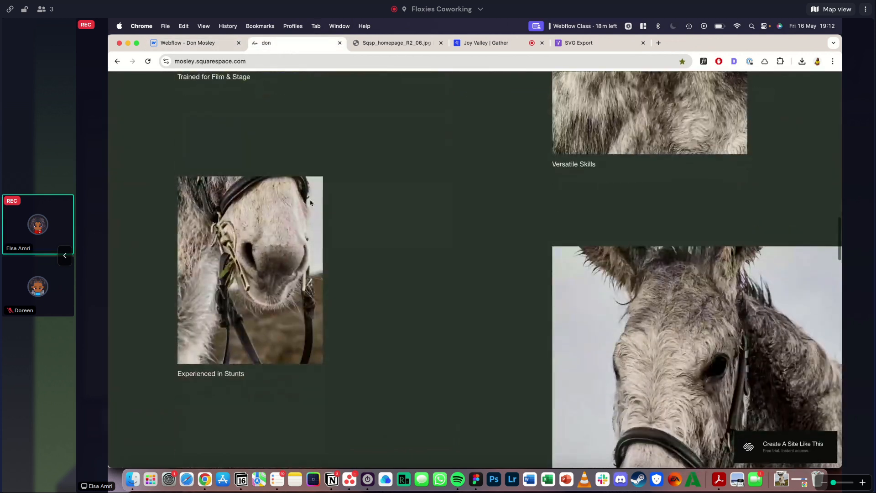
scroll(310, 202, "up", 4)
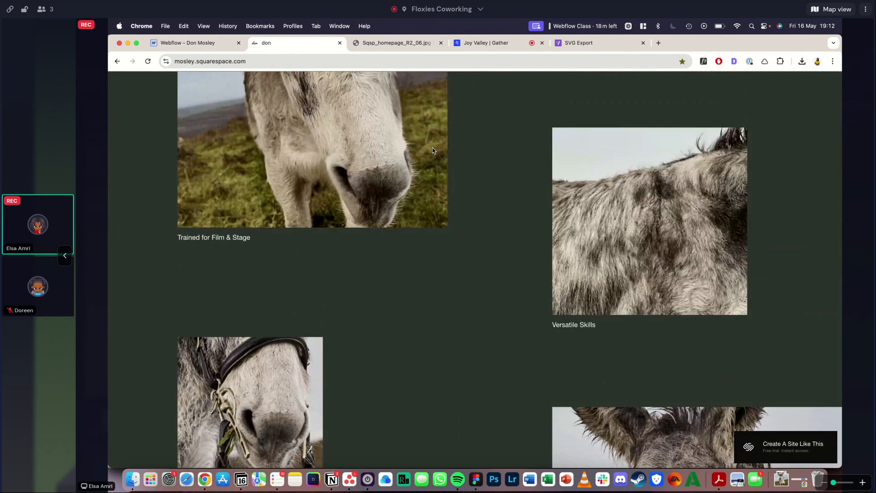
scroll(420, 157, "down", 3)
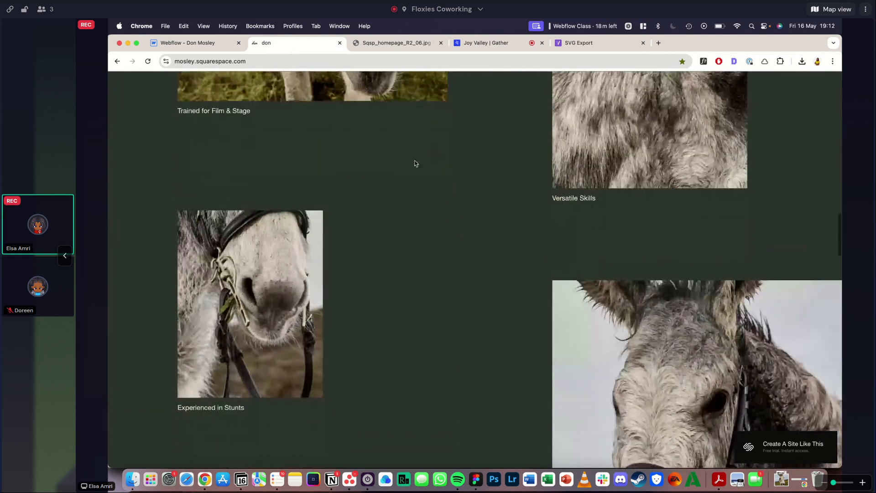
left_click(194, 42)
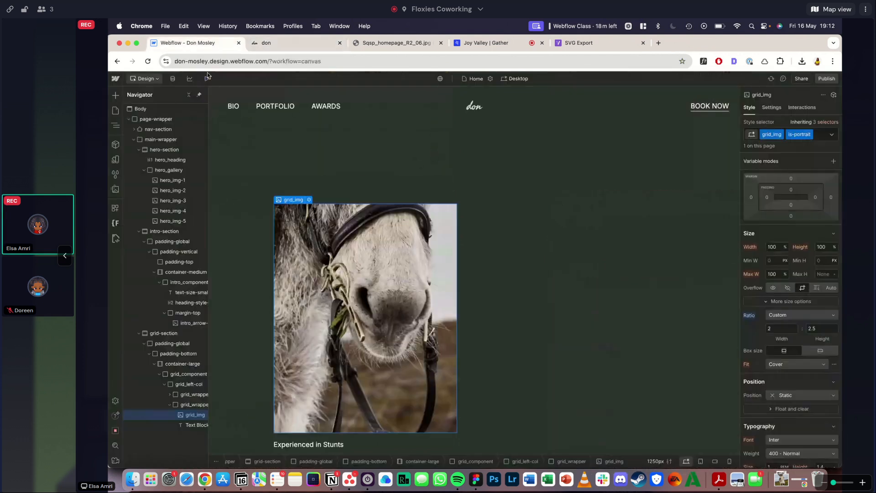
left_click(304, 437)
left_click(804, 135)
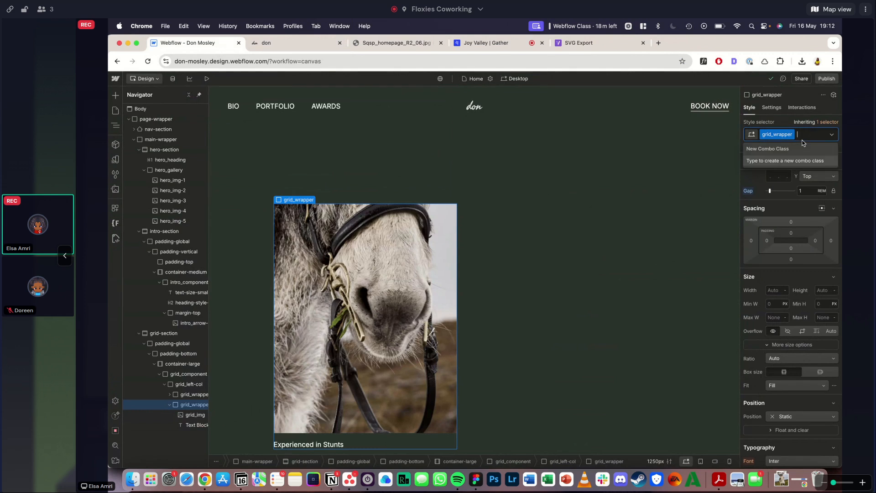
Step: Add a 'combo' combo class to the block and set its width to 50%
type("combo")
key("Return")
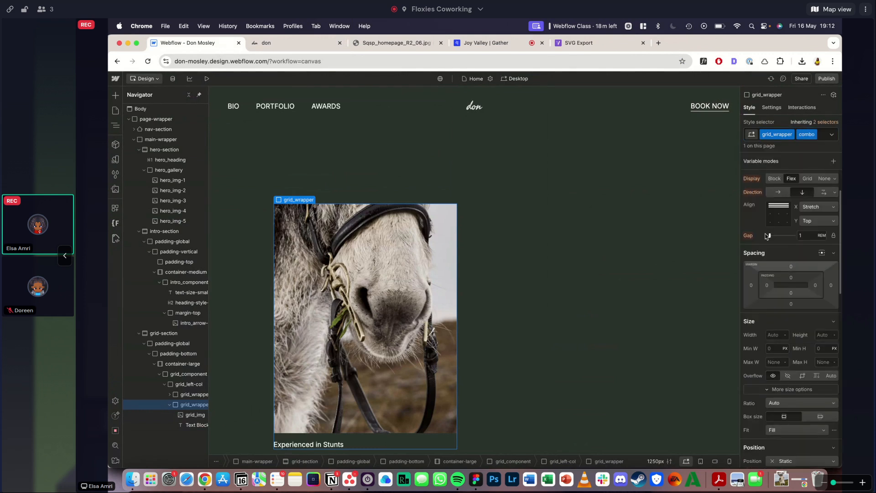
scroll(794, 228, "down", 1)
left_click(776, 310)
type("5")
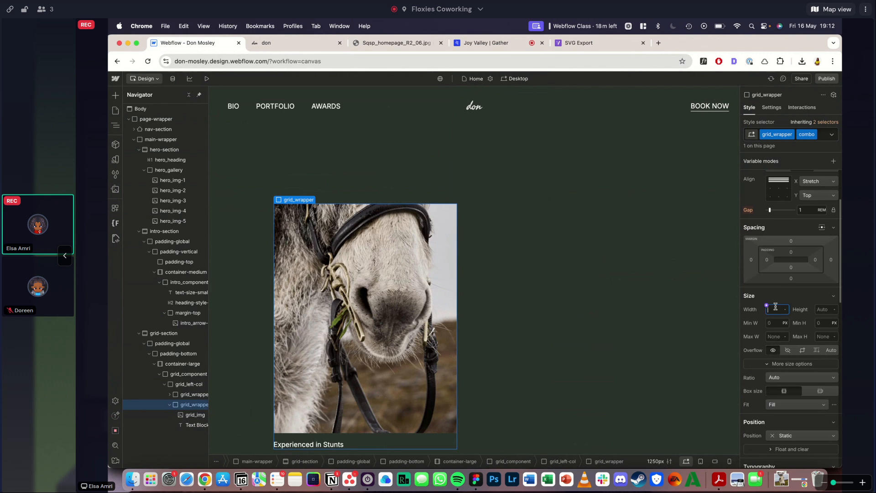
type("0%")
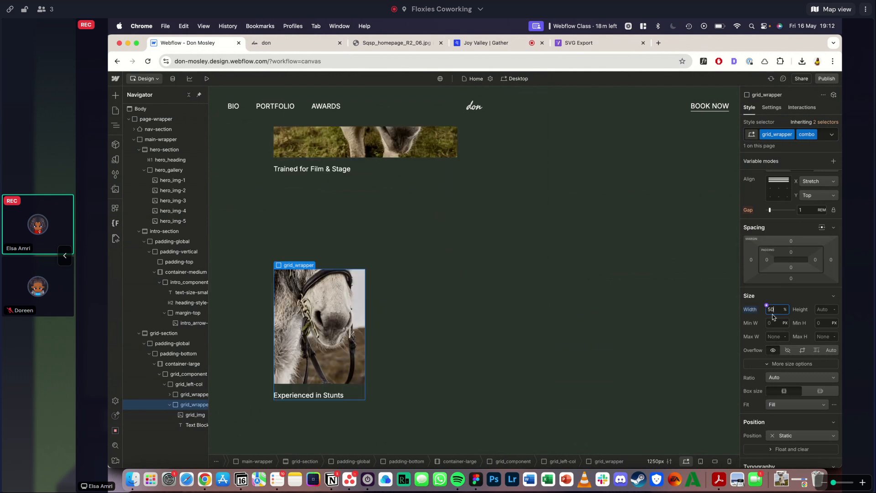
left_click(305, 40)
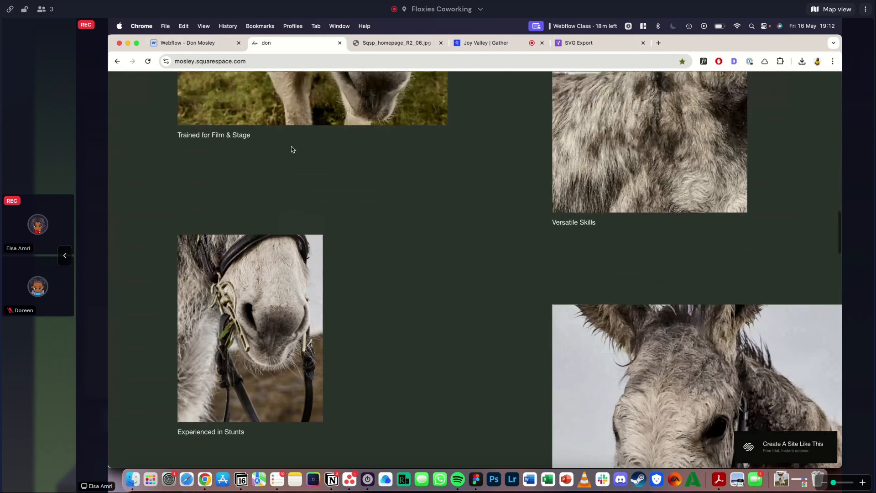
key("ctrl+shift+Tab")
Step: Reselect the bridled donkey block and widen it to 70%
left_click(676, 168)
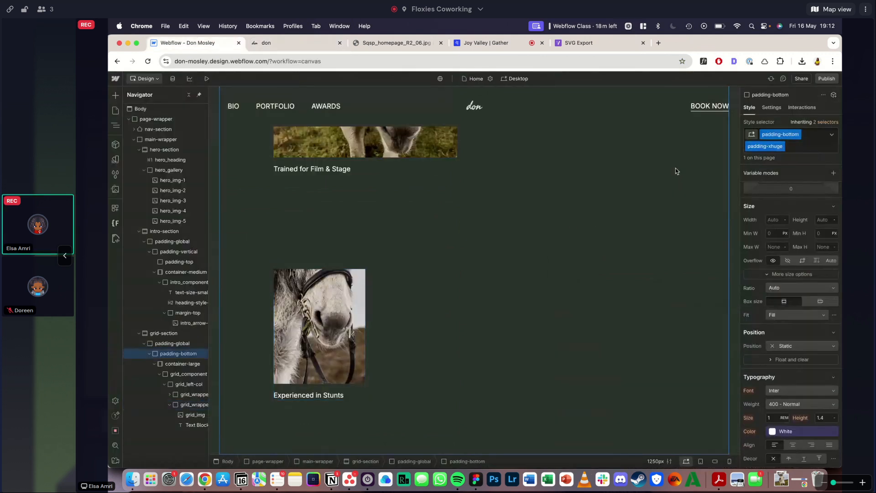
left_click(348, 325)
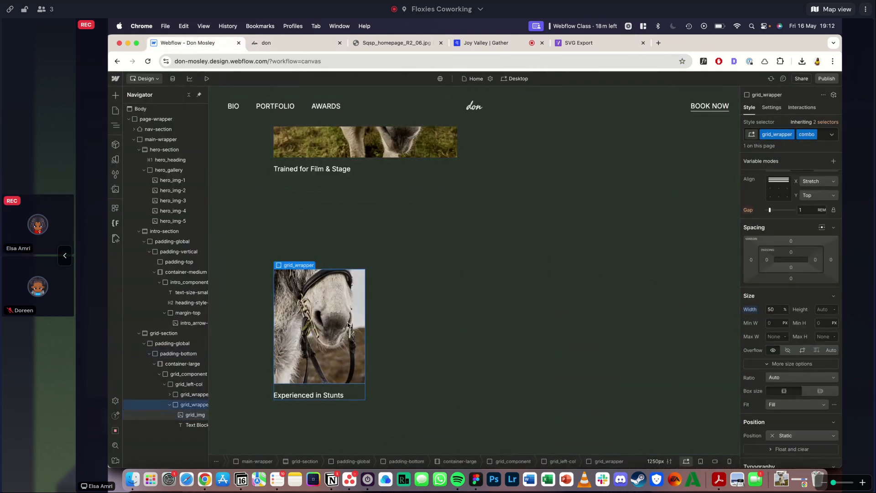
left_click(344, 387)
left_click(343, 387)
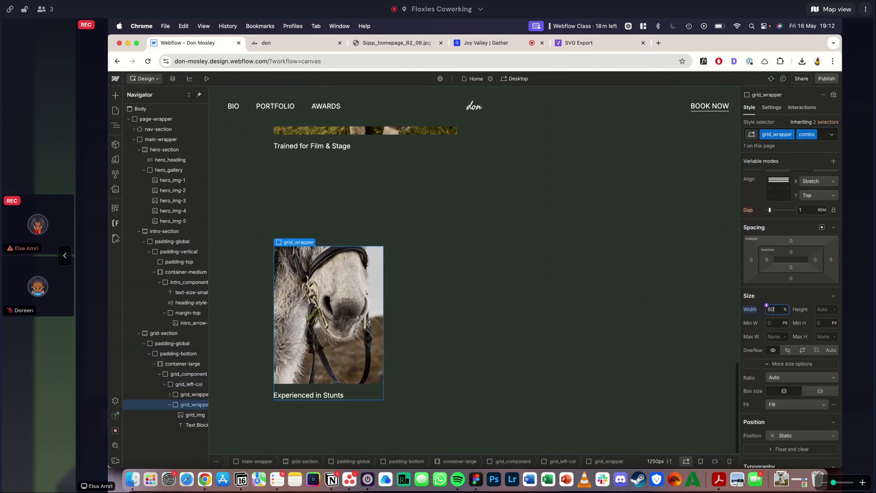
type("70")
key("Return")
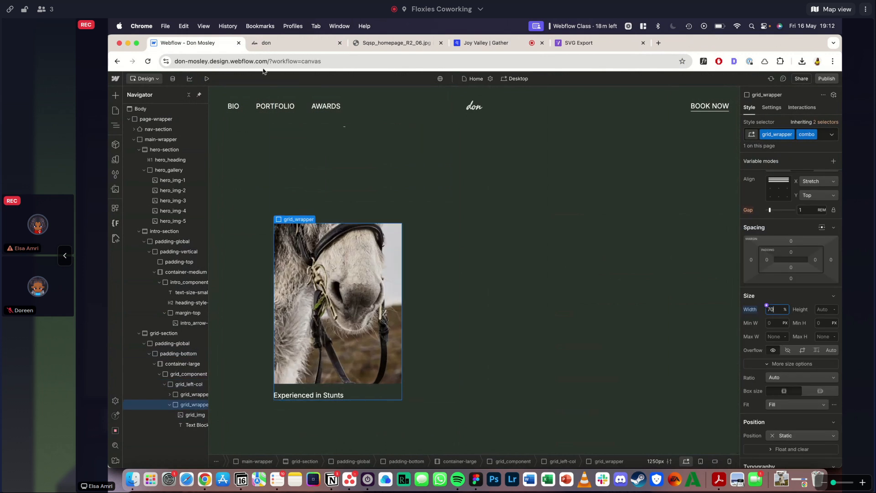
Step: Preview the wider block and compare it with the original site
left_click(206, 80)
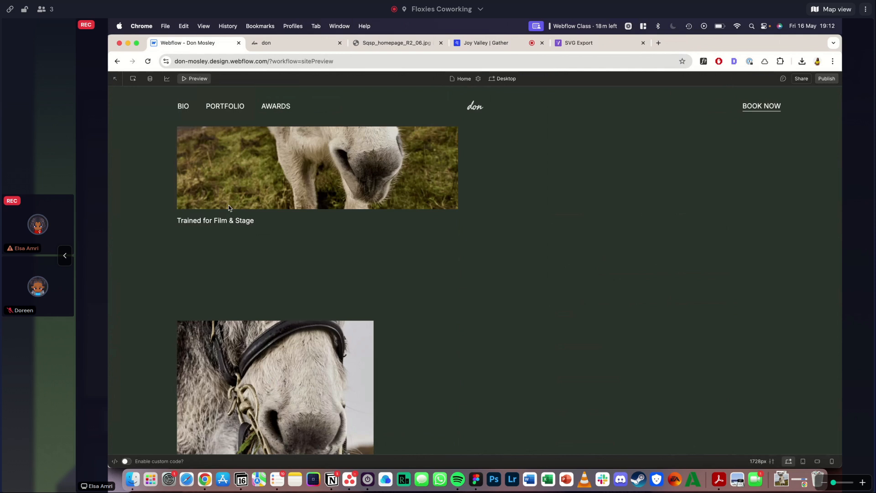
scroll(229, 208, "down", 3)
left_click(274, 42)
left_click(205, 45)
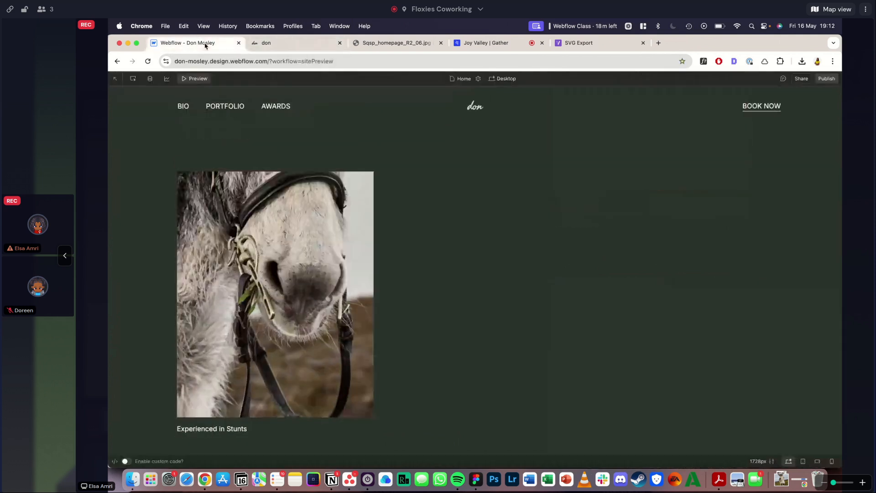
left_click(193, 79)
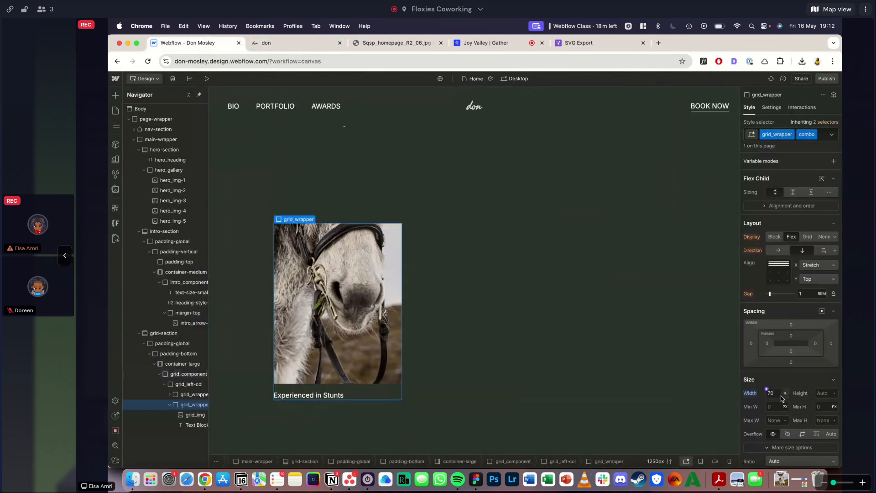
Step: Preview again and recheck the block's width against the original site
left_click(207, 78)
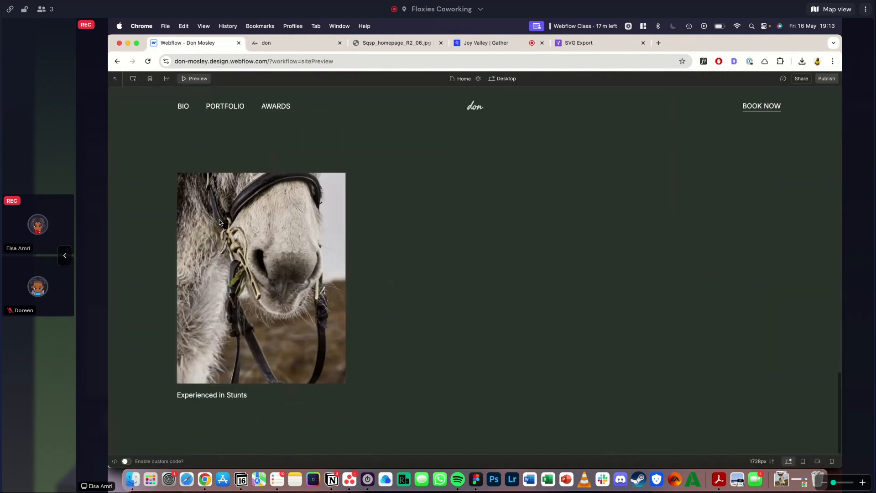
left_click(266, 43)
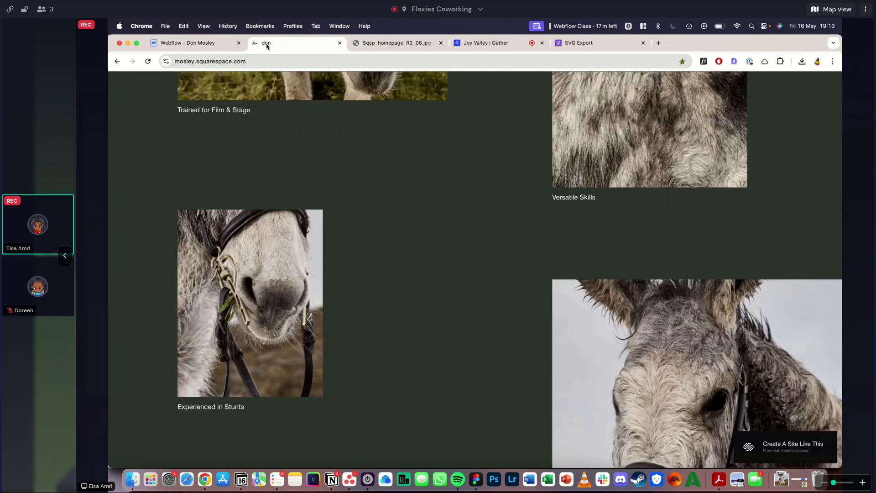
left_click(231, 43)
scroll(239, 242, "up", 3)
scroll(239, 242, "down", 2)
scroll(240, 231, "up", 8)
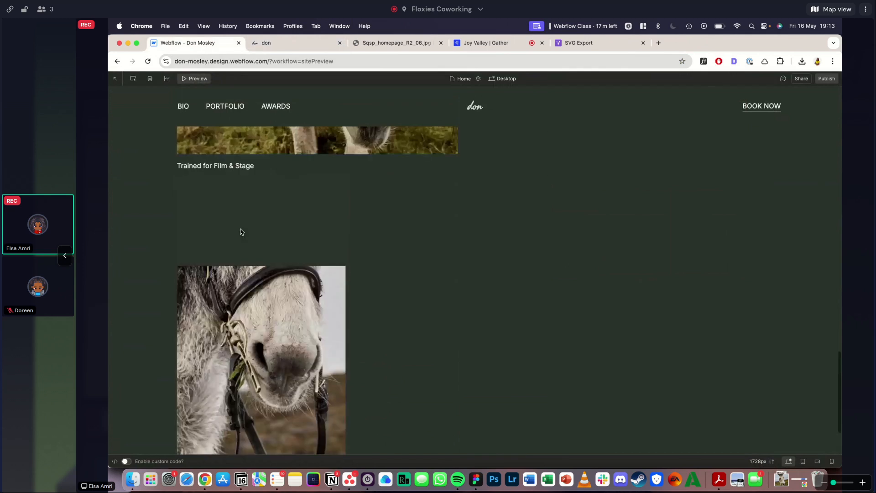
scroll(241, 231, "down", 5)
left_click(196, 78)
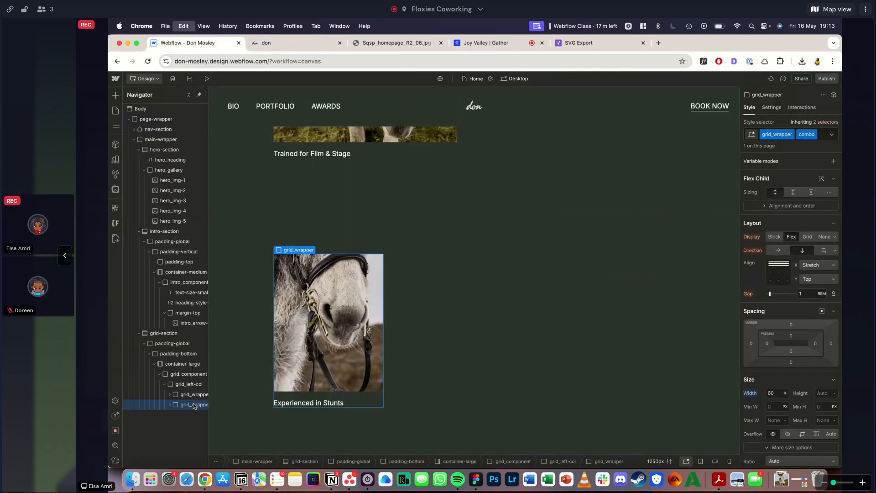
Step: Start replacing the copied Experienced in Stunts image by uploading a Downloads photo to Assets
scroll(279, 325, "down", 5)
double_click(309, 310)
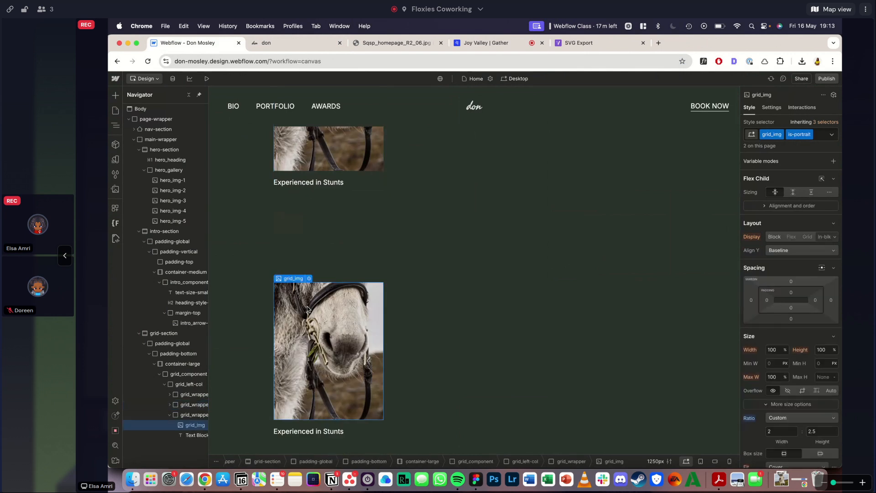
left_click(329, 348)
left_click(782, 480)
left_click_drag(794, 156, 178, 409)
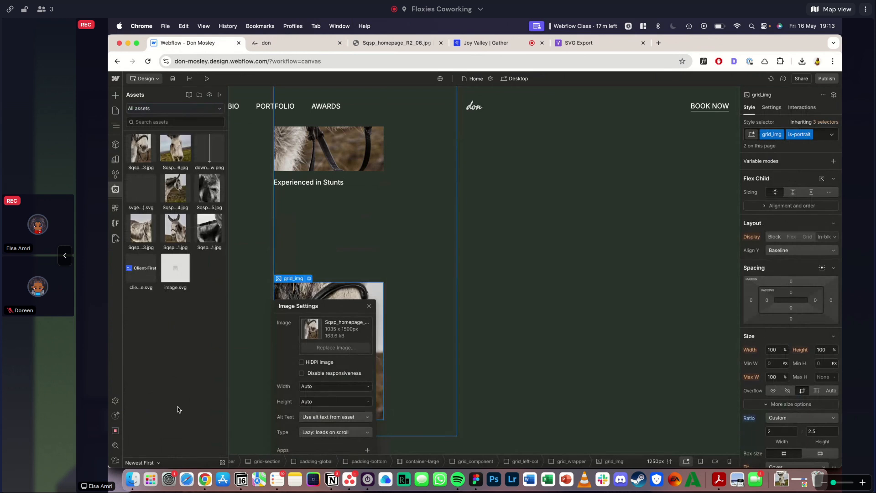
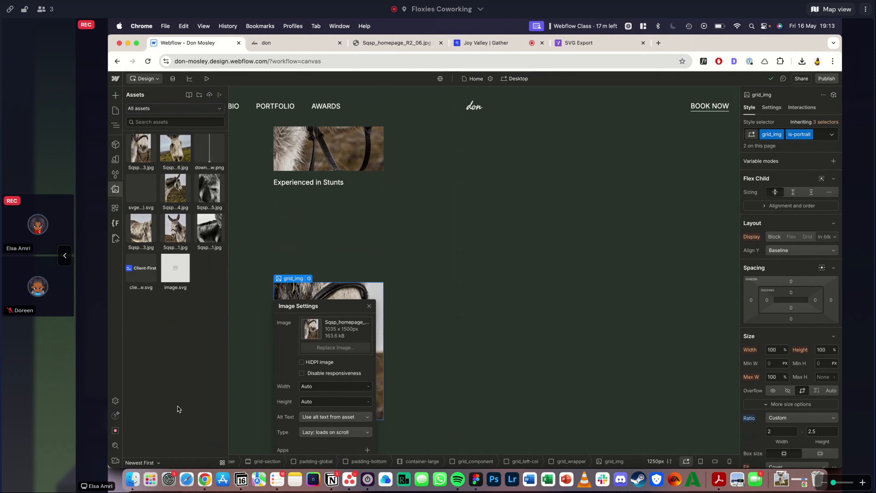
Step: Replace the grid image with the chosen donkey photo
left_click(153, 158)
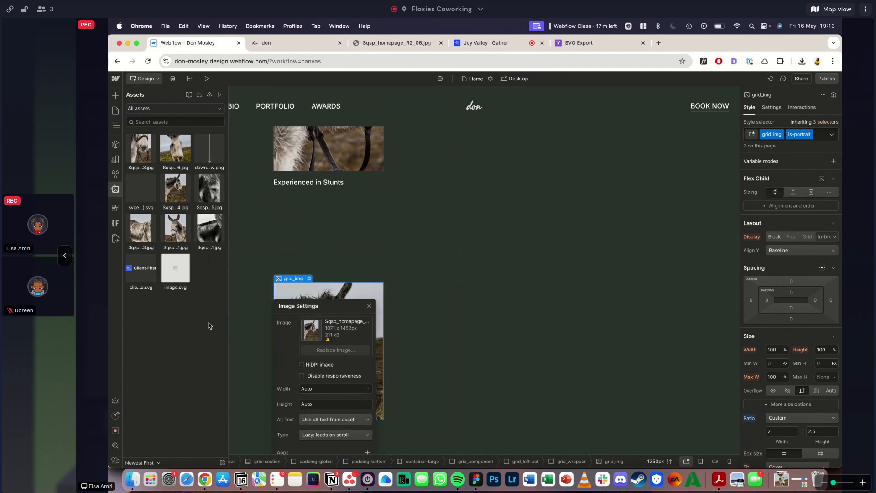
left_click(368, 307)
key("z")
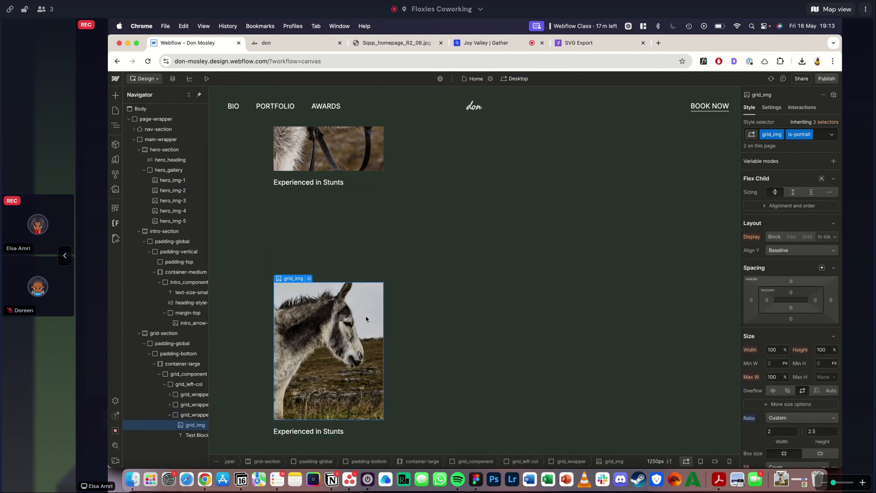
Step: Swap the top grid_wrapper's combo class for width-60%, then select the lower grid_img
scroll(361, 274, "up", 1)
left_click(347, 203)
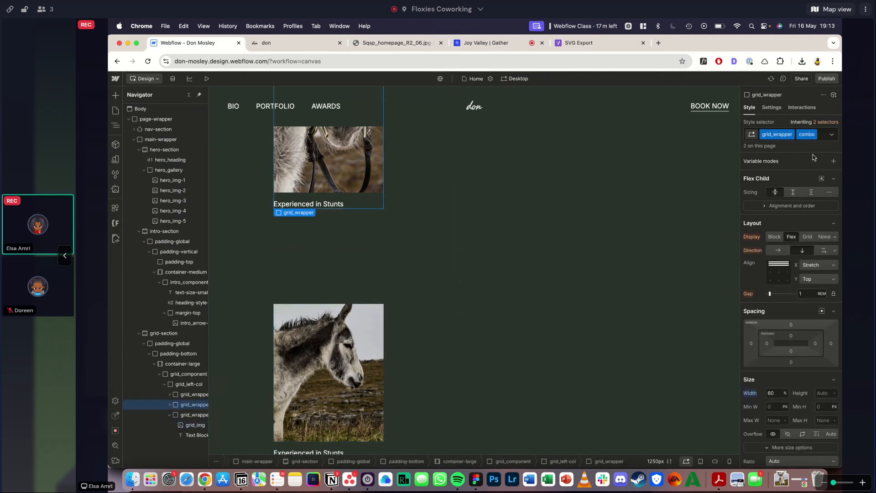
scroll(519, 216, "up", 5)
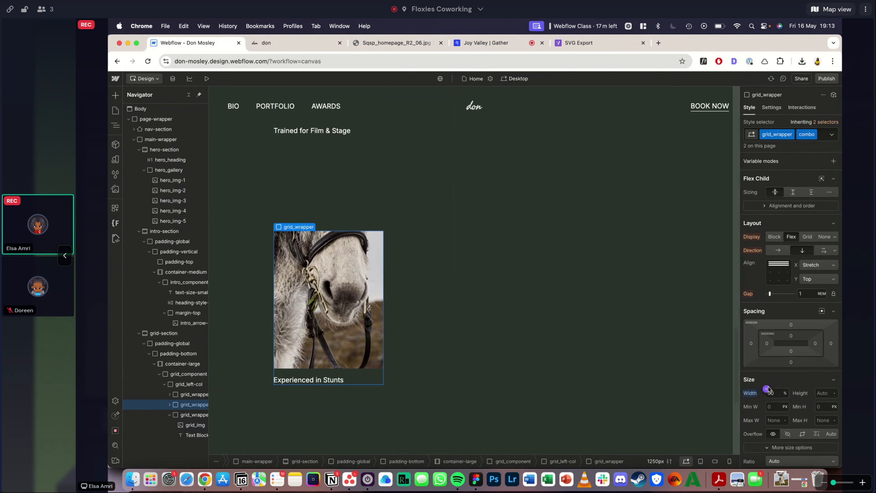
left_click(815, 134)
key("BackSpace")
type("w")
key("Return")
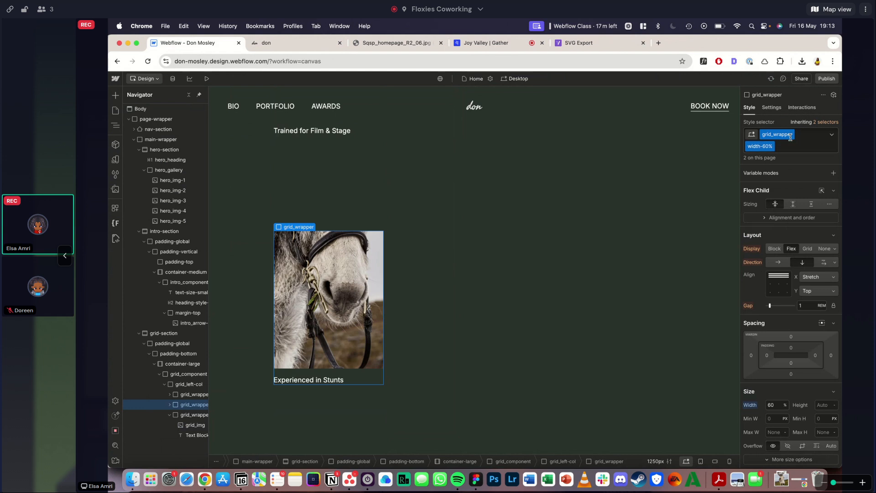
scroll(439, 259, "down", 5)
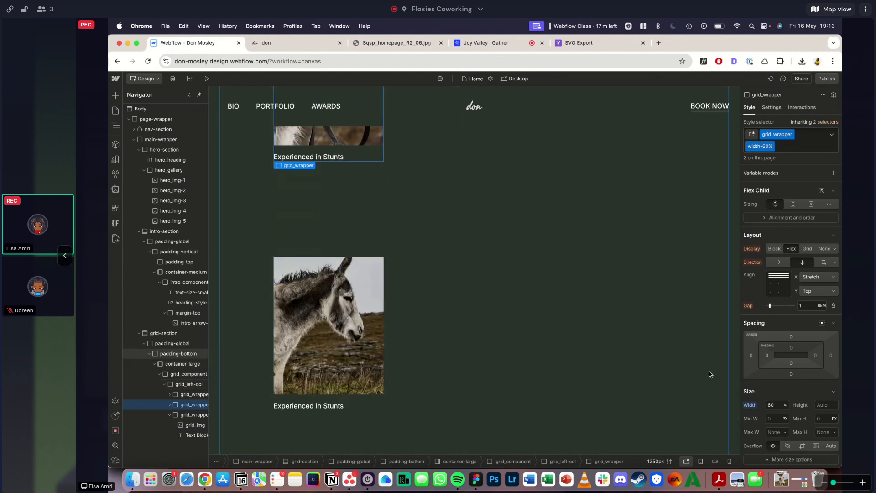
left_click(314, 360)
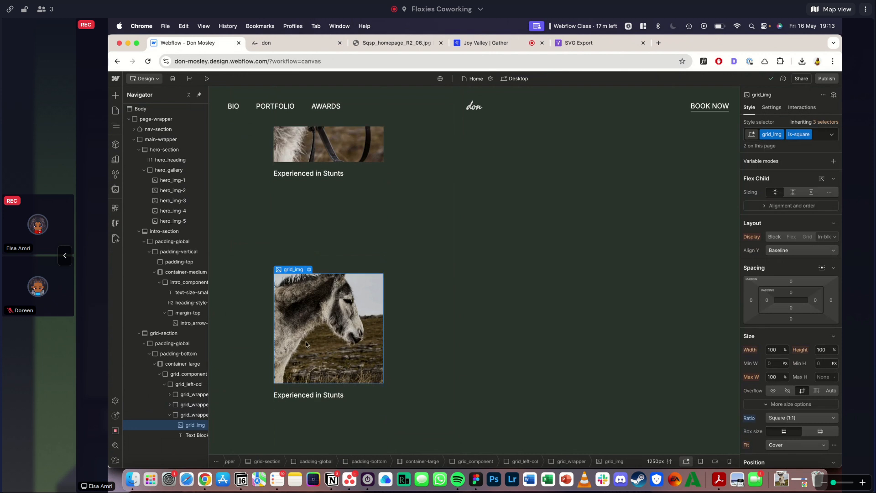
Step: Replace the lower grid image with the dark horse photo from the downloads
double_click(306, 341)
left_click(316, 344)
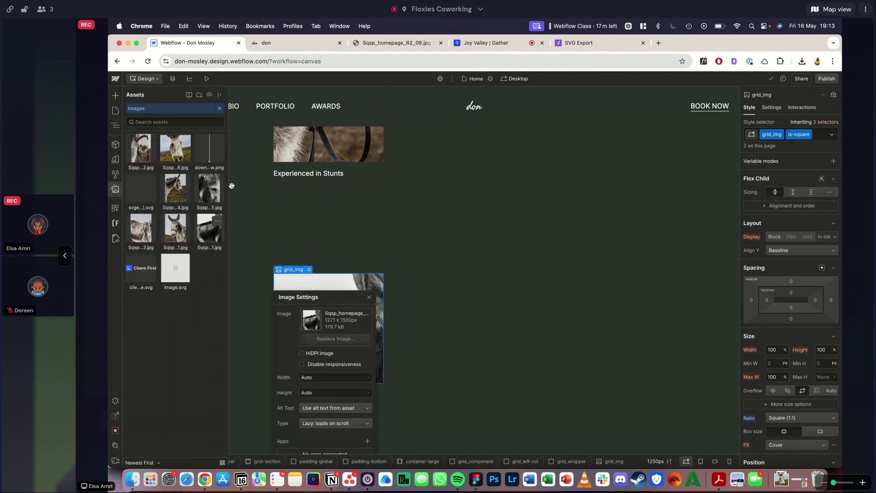
left_click(782, 478)
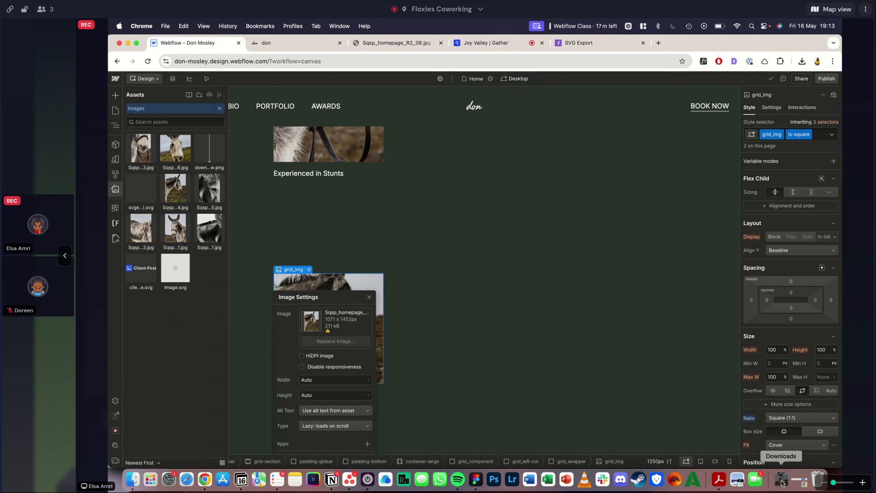
left_click(206, 214)
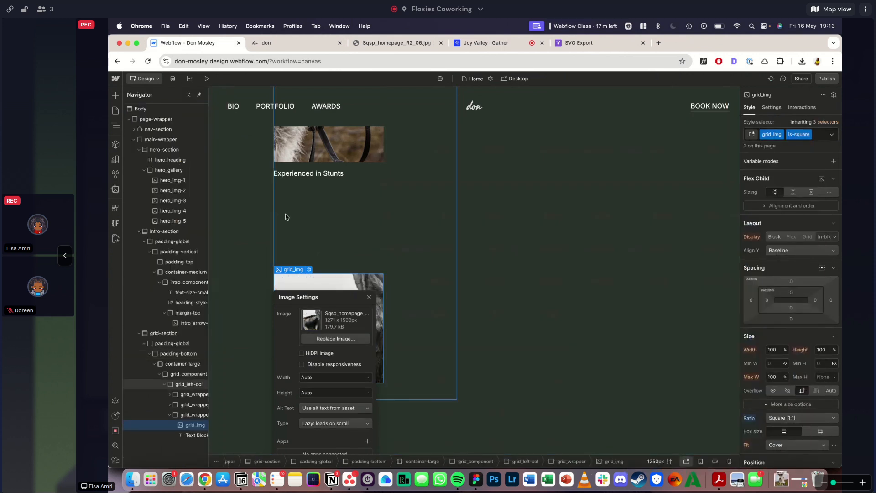
left_click(338, 388)
left_click(337, 387)
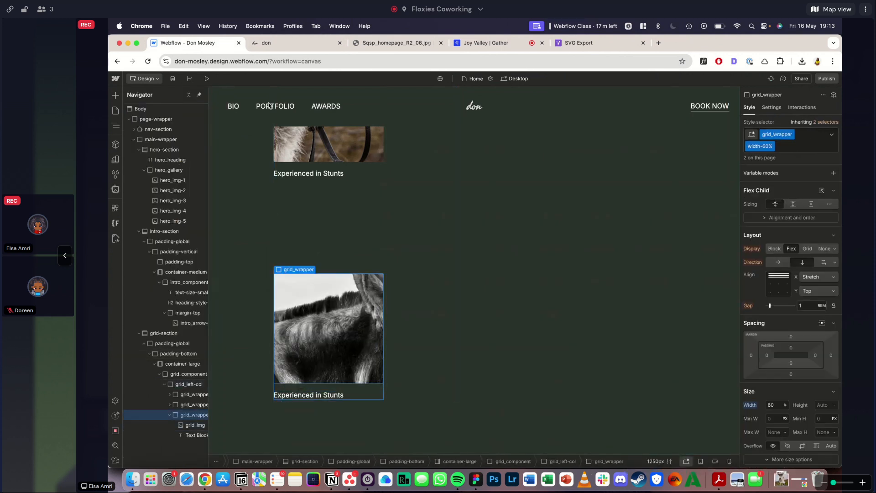
Step: Copy the 'Galloping Star' caption from the Squarespace site into the item's text block
left_click(262, 45)
scroll(260, 174, "down", 5)
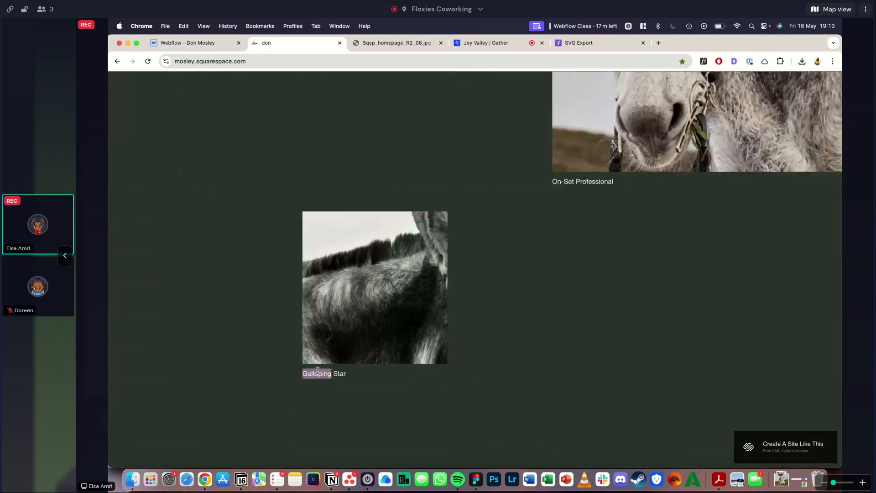
triple_click(320, 375)
key("super+c")
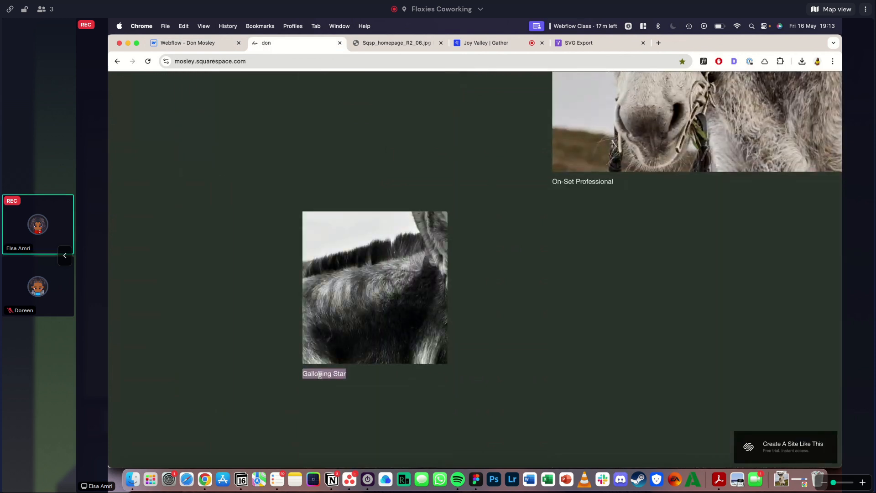
left_click(197, 43)
triple_click(298, 397)
key("super+v")
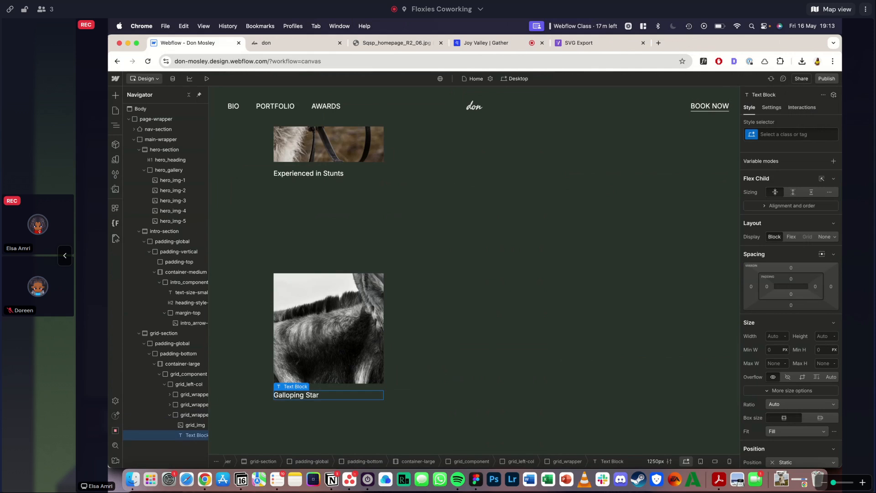
Step: Check the reference layout, then select the Galloping Star item's wrapper
left_click(252, 48)
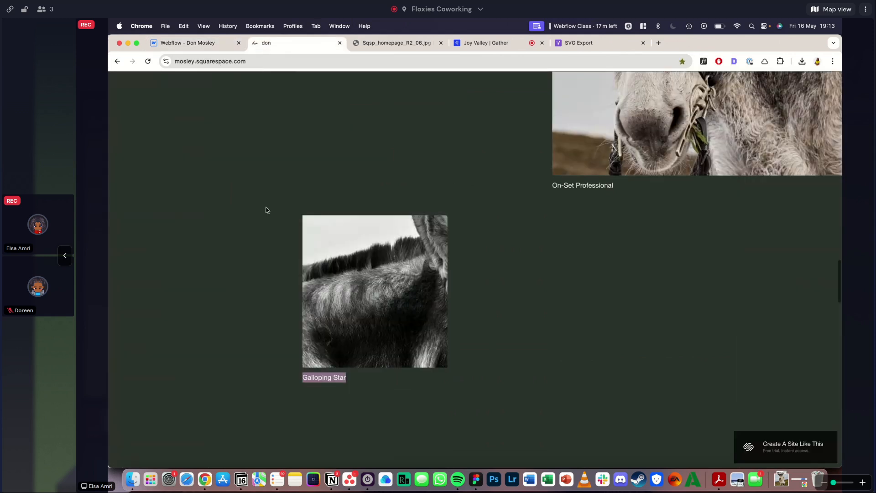
scroll(267, 210, "up", 10)
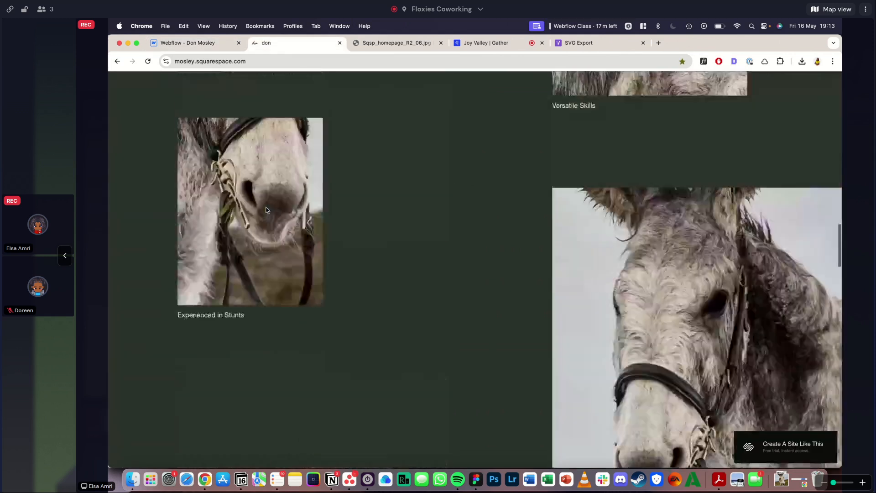
scroll(267, 210, "down", 10)
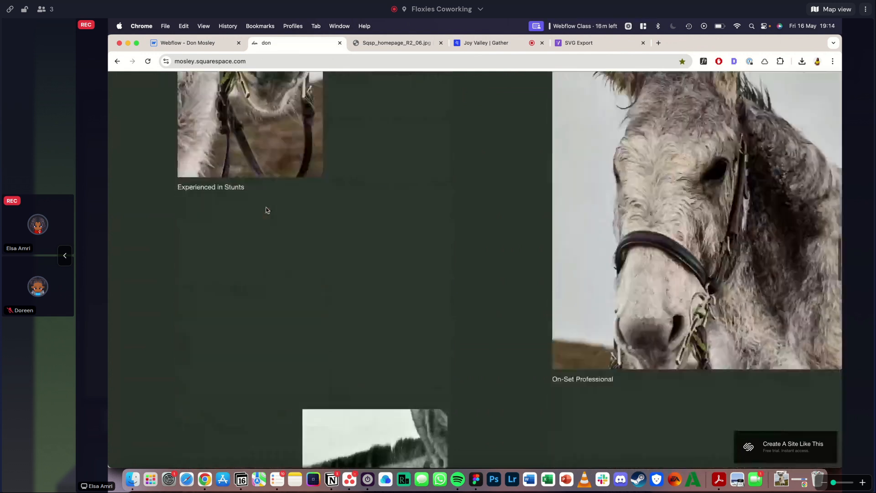
scroll(267, 210, "up", 2)
scroll(267, 210, "up", 5)
scroll(267, 210, "down", 8)
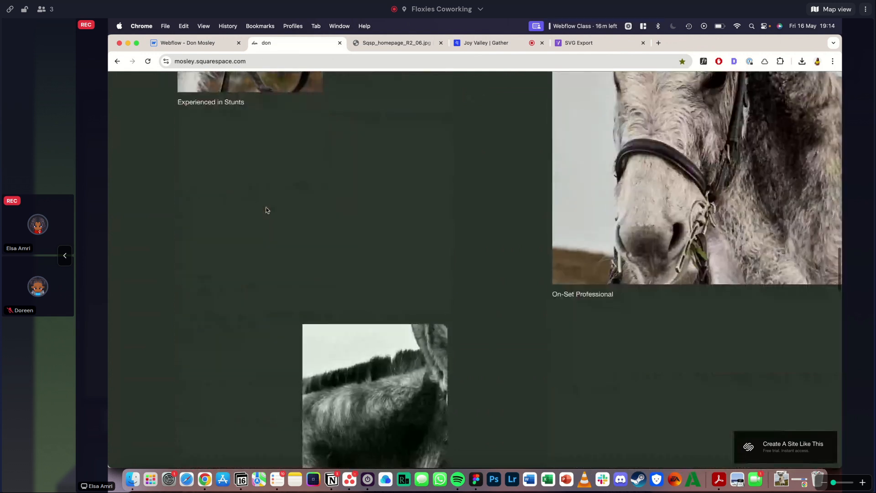
left_click(196, 42)
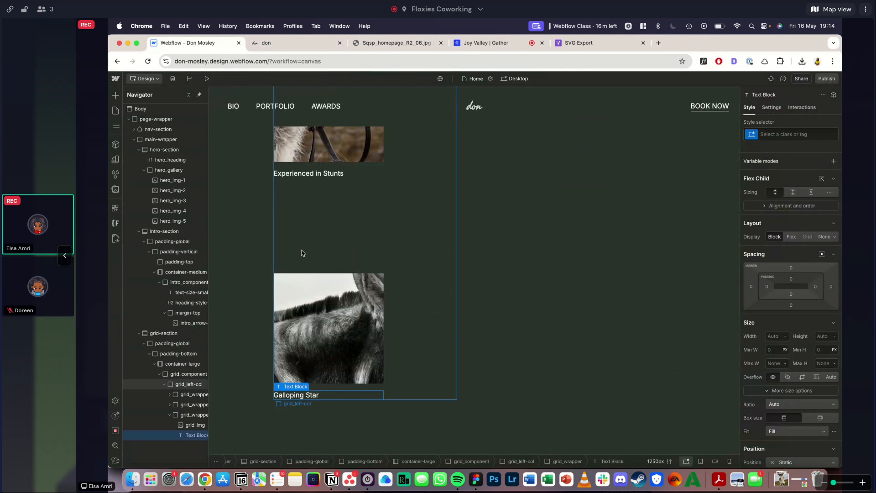
left_click(302, 253)
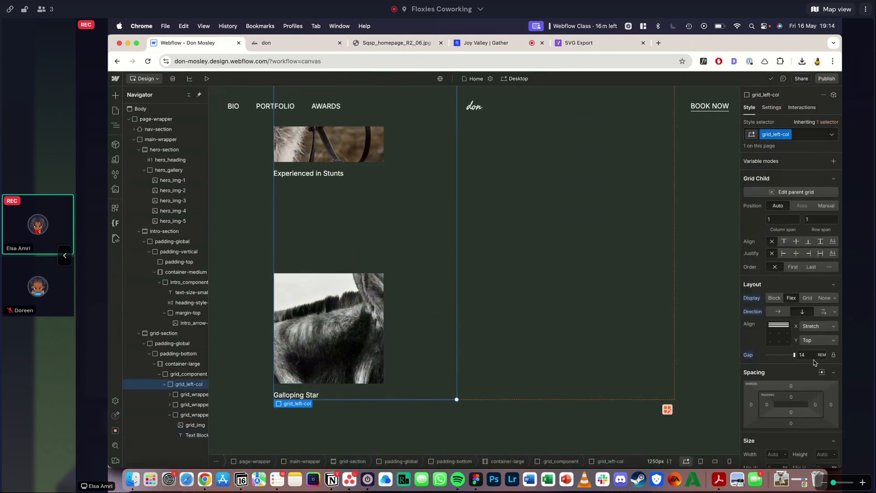
left_click(304, 273)
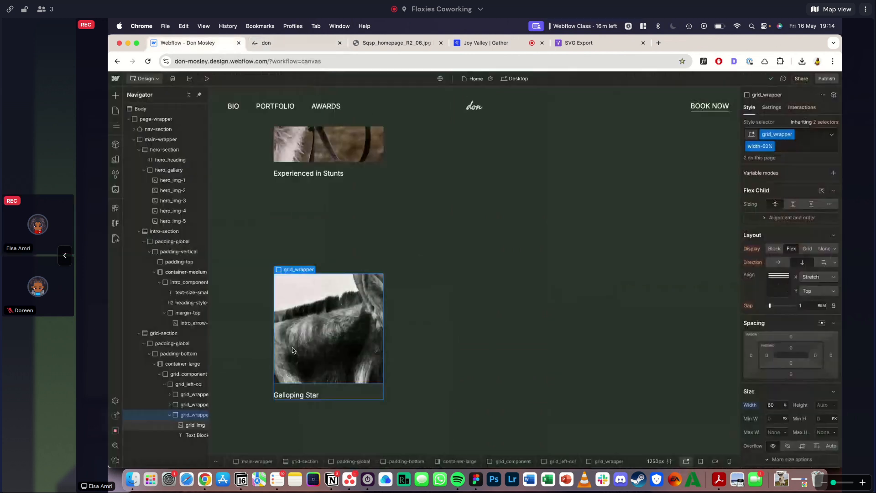
Step: Wrap the Galloping Star wrapper in a new div block with class grid_margin-top
right_click(291, 272)
mouse_move(336, 290)
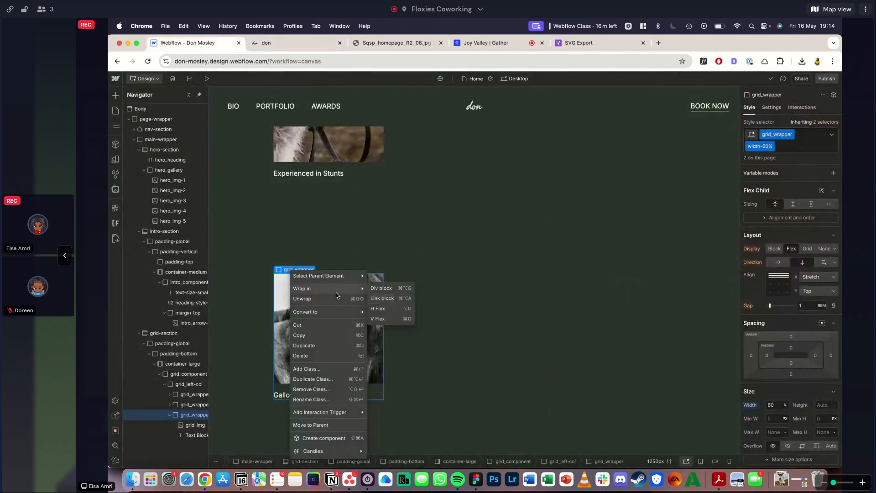
left_click(393, 289)
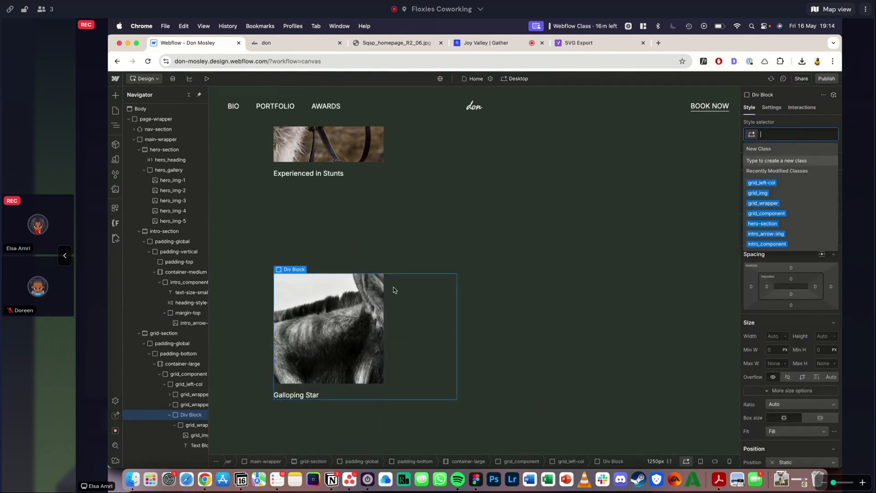
type("grid_marig")
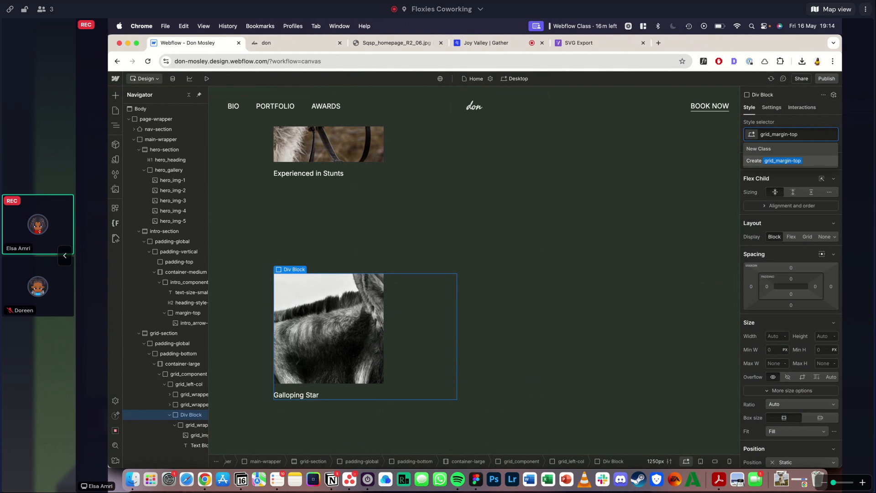
type("n-top")
key("Return")
Step: Give the grid_margin-top block a 14rem top margin and check it at mobile width
left_click(792, 262)
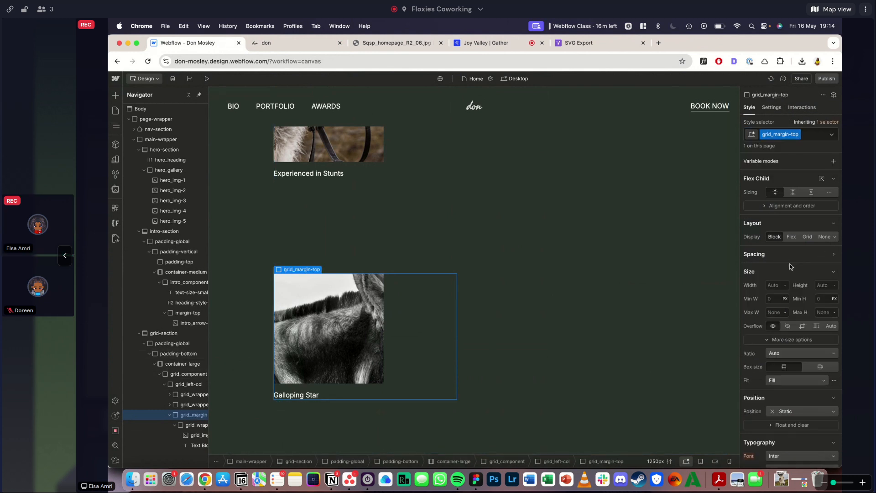
key("shift+4")
key("shift+1")
left_click(791, 266)
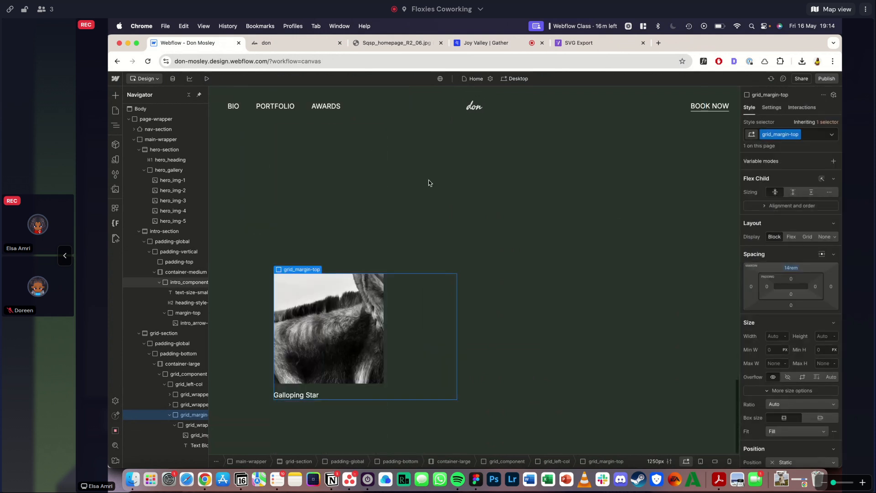
Step: Preview the pushed-down Galloping Star item and compare it with the Squarespace site
left_click(207, 78)
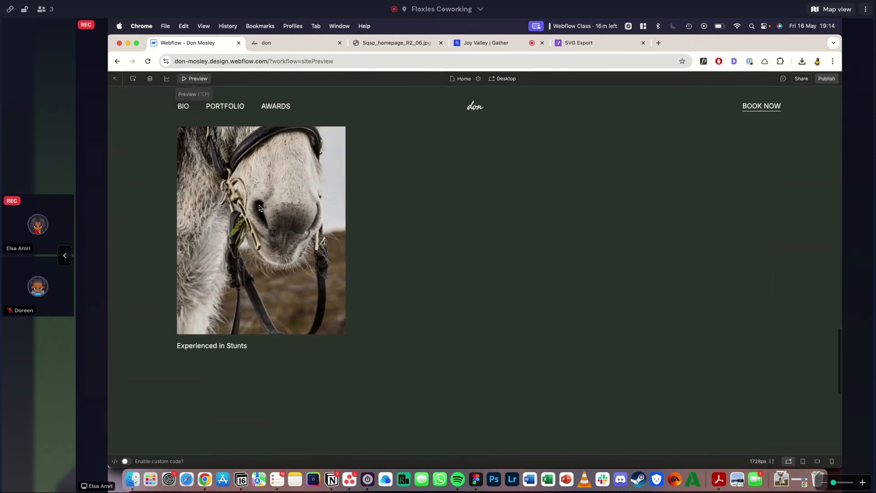
scroll(232, 124, "up", 10)
scroll(232, 124, "down", 12)
left_click(199, 80)
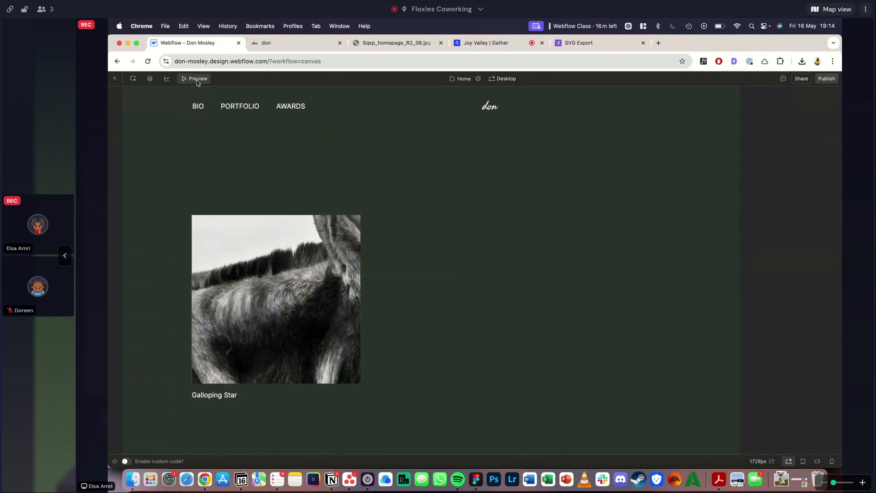
left_click(296, 43)
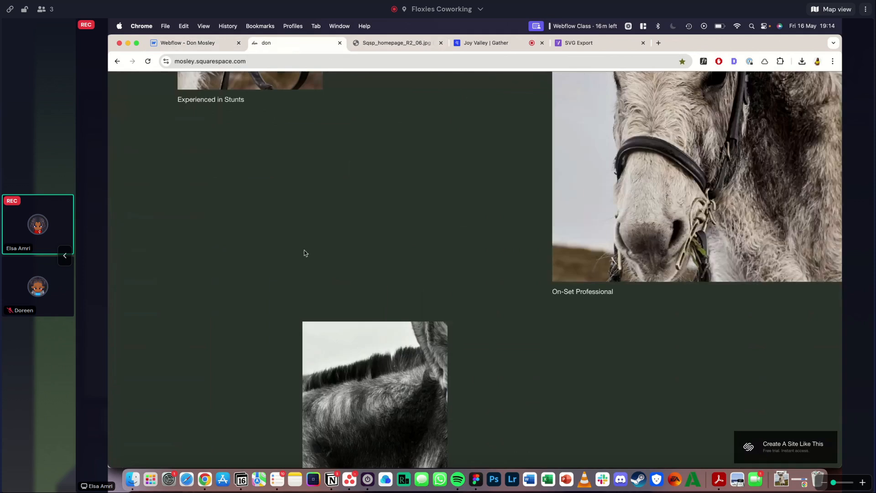
left_click(183, 43)
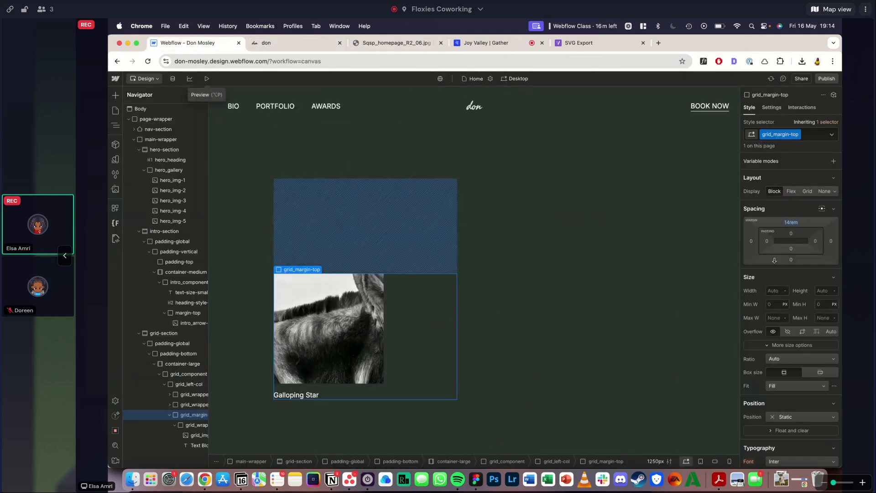
left_click(752, 241)
Step: Set the block's left margin to 50% and preview it against the Squarespace site
type("50%")
key("Return")
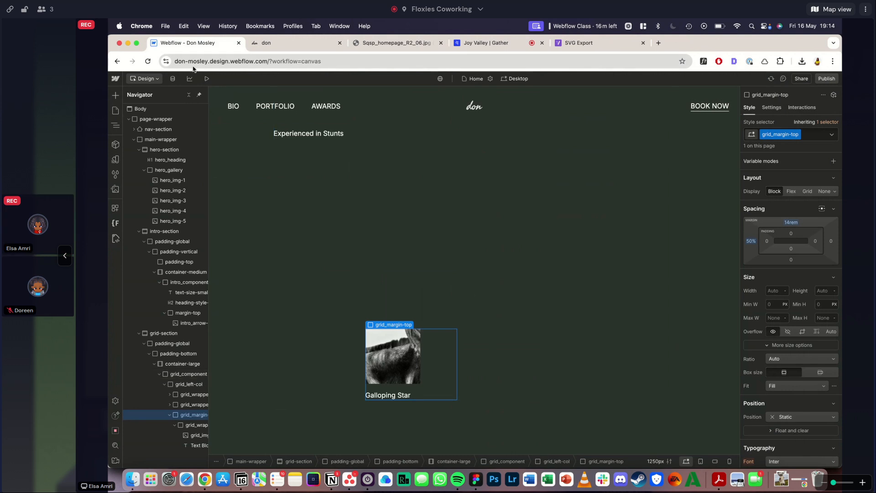
left_click(207, 79)
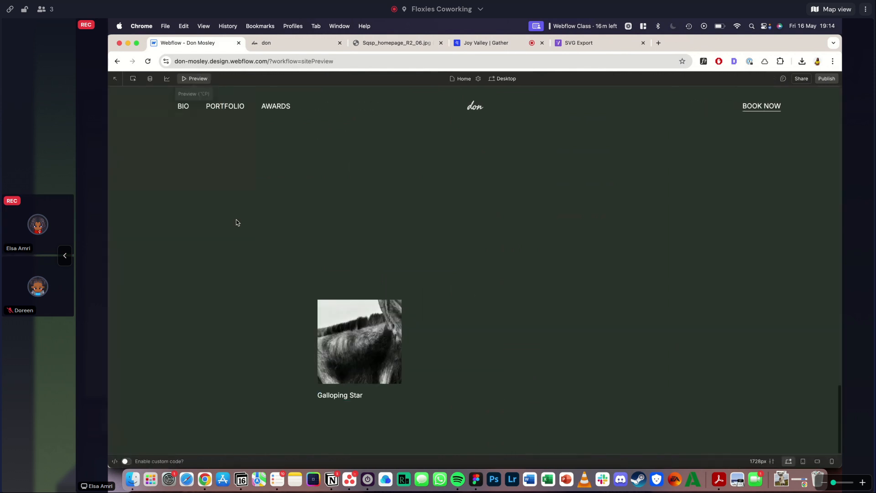
left_click(281, 42)
scroll(254, 215, "up", 2)
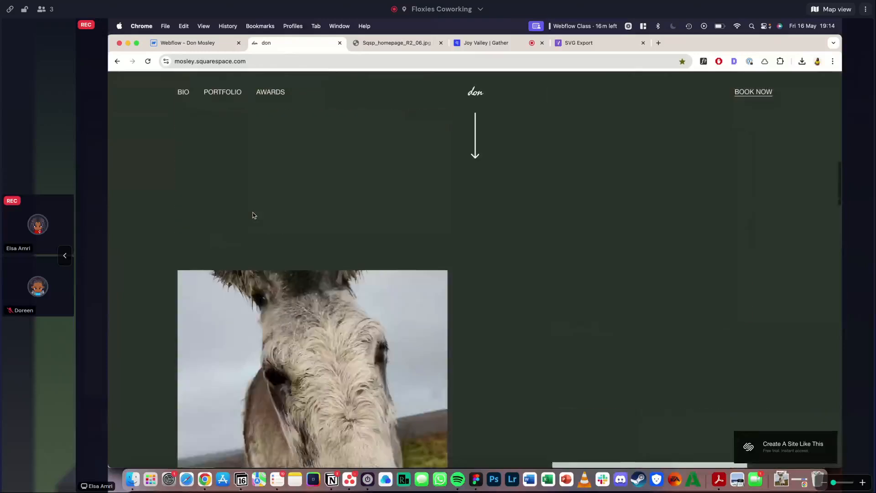
left_click(221, 46)
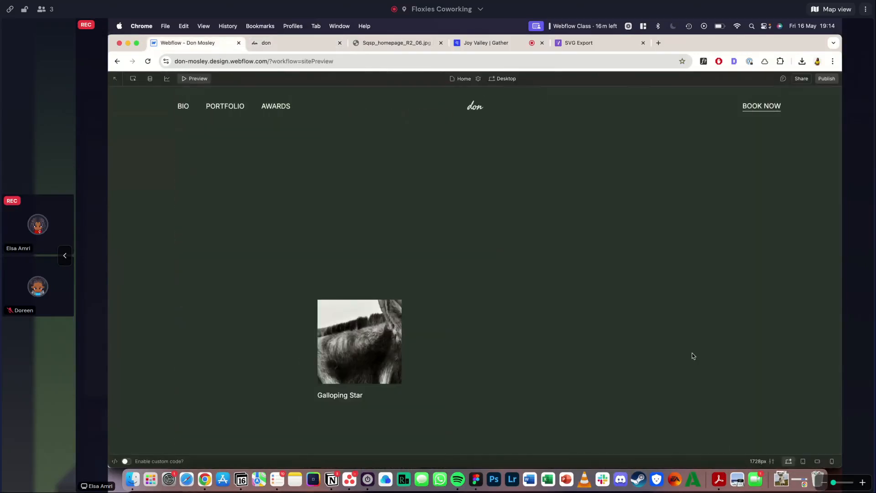
left_click(283, 48)
left_click(220, 47)
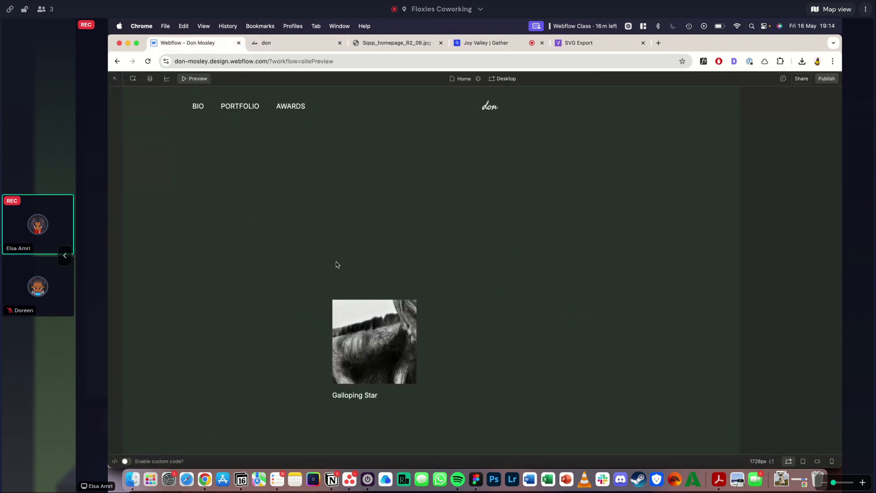
key("Escape")
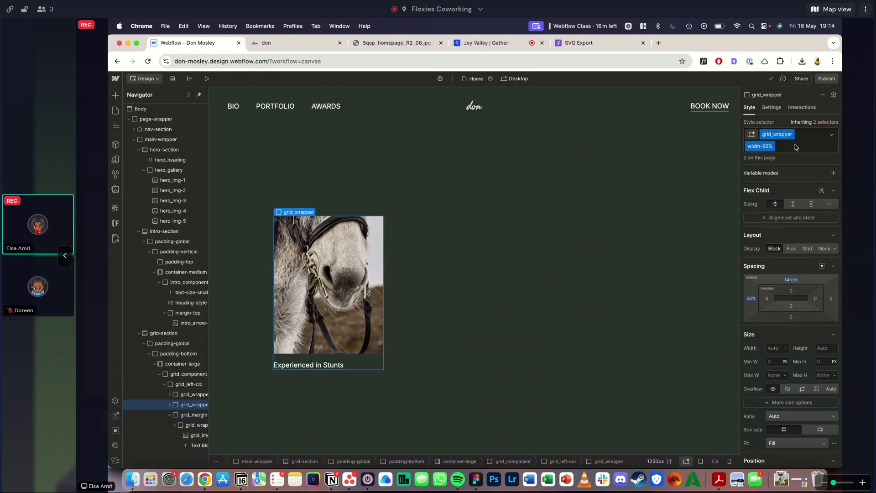
Step: Try a 20 REM width on the Galloping Star card and compare with the reference
scroll(733, 374, "down", 5)
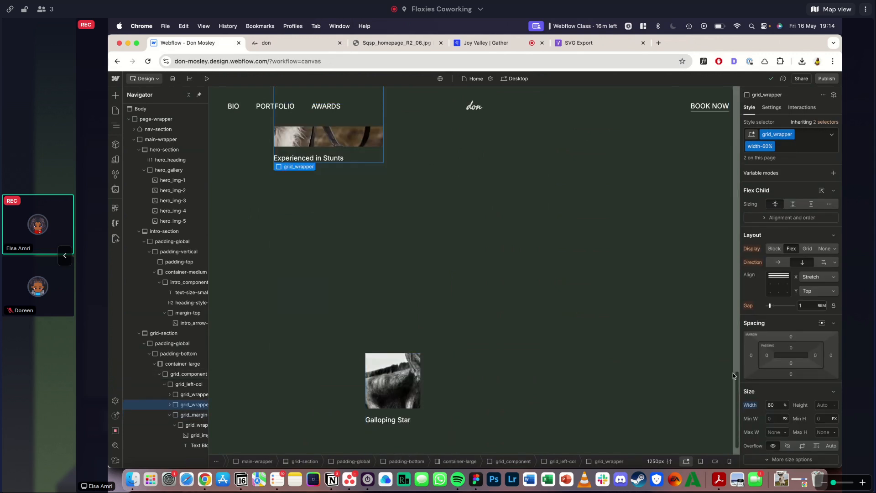
scroll(632, 354, "up", 4)
scroll(528, 368, "down", 5)
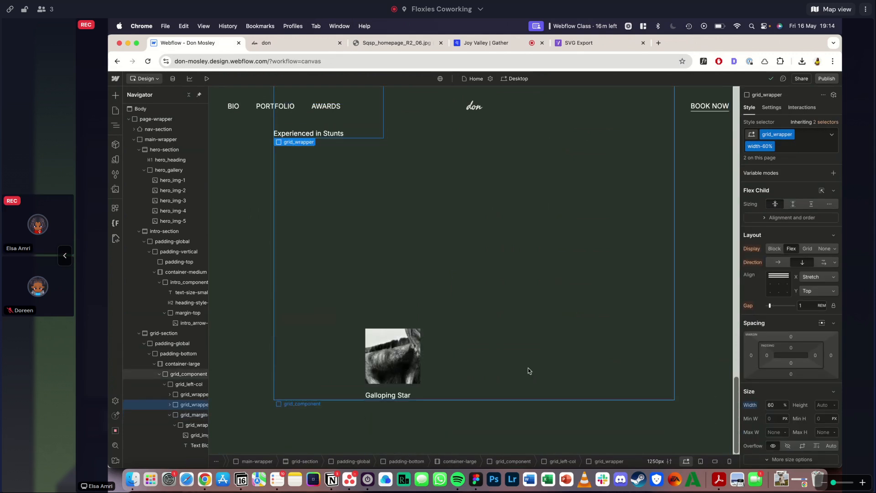
left_click(398, 379)
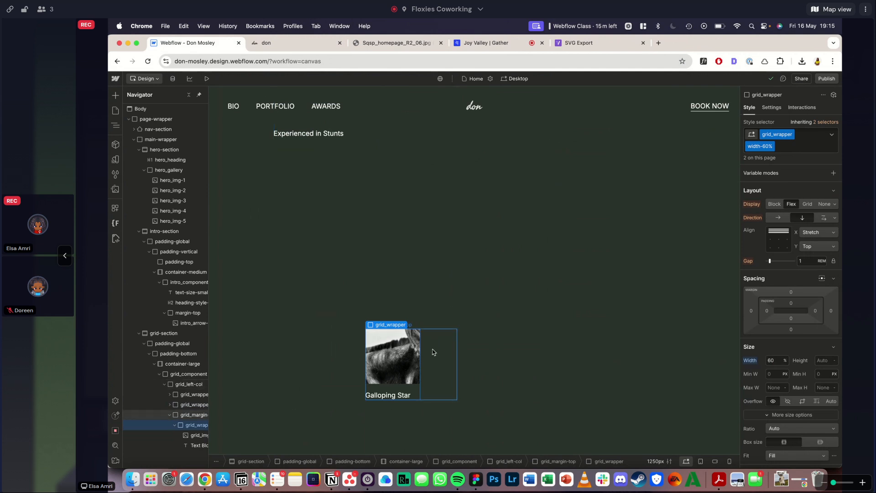
scroll(409, 321, "up", 1)
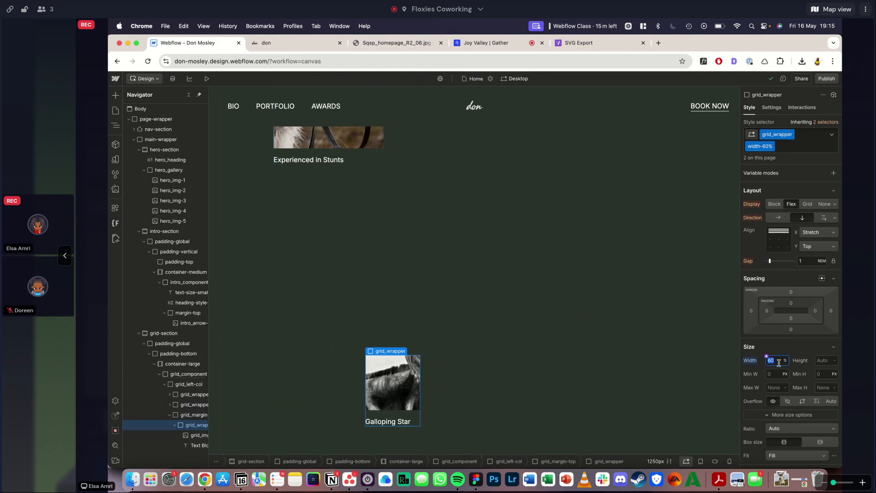
type("0")
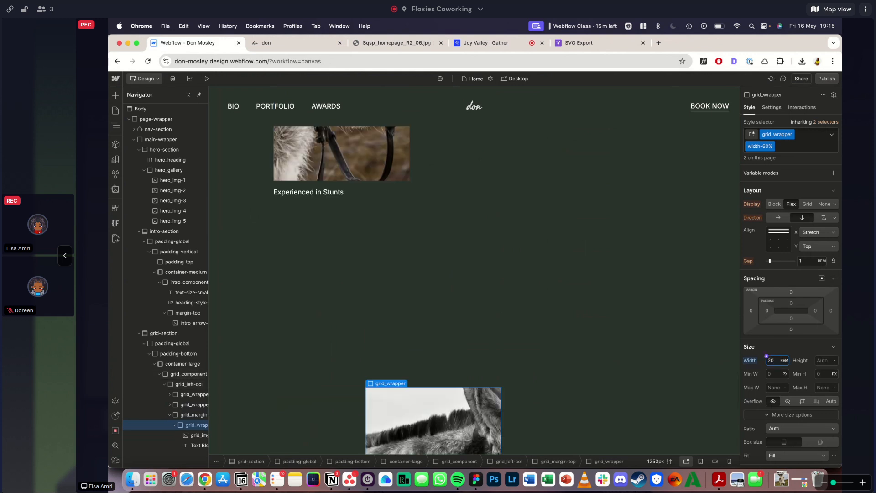
scroll(616, 324, "down", 5)
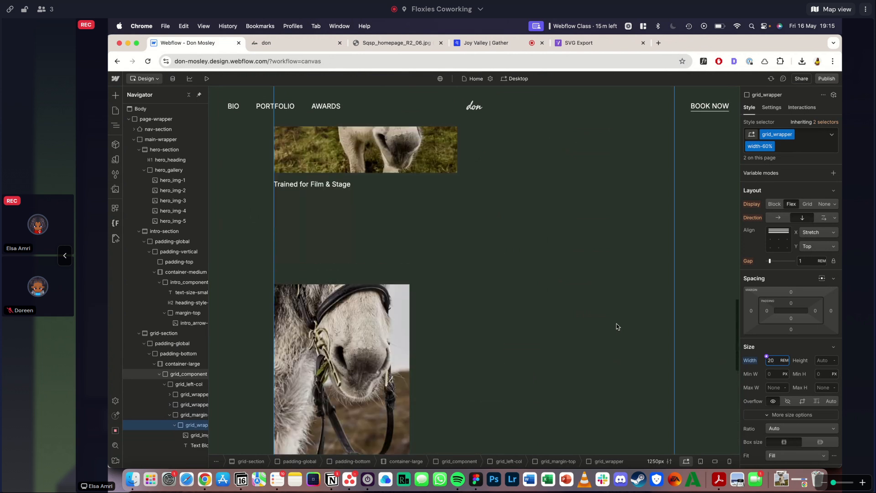
scroll(616, 326, "down", 5)
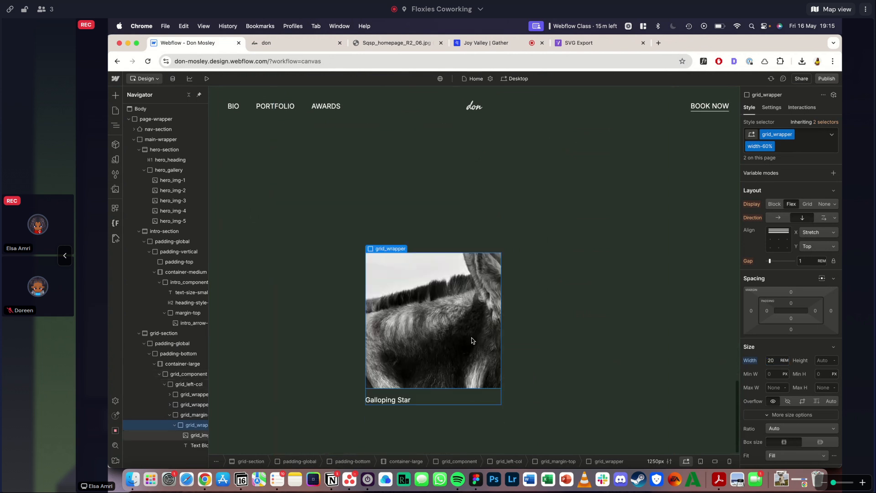
left_click(297, 44)
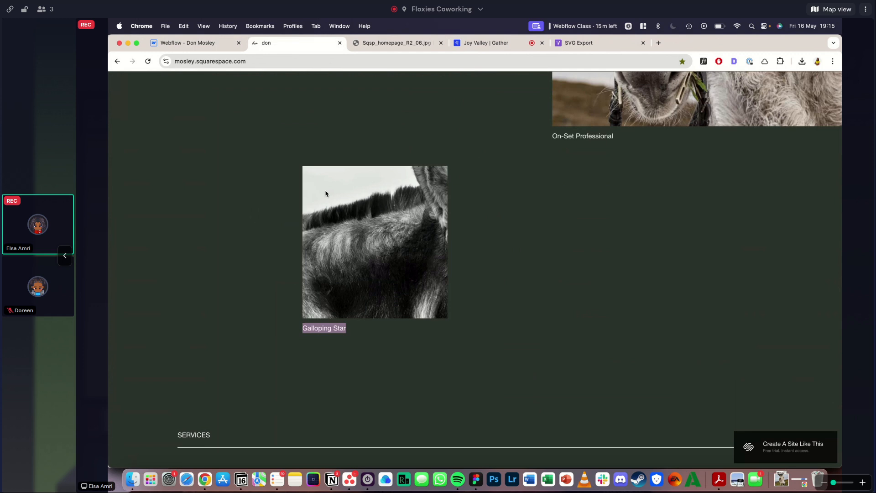
left_click(183, 43)
Step: Preview the 20 REM card, then undo it back to 60% width
key("super+shift+p")
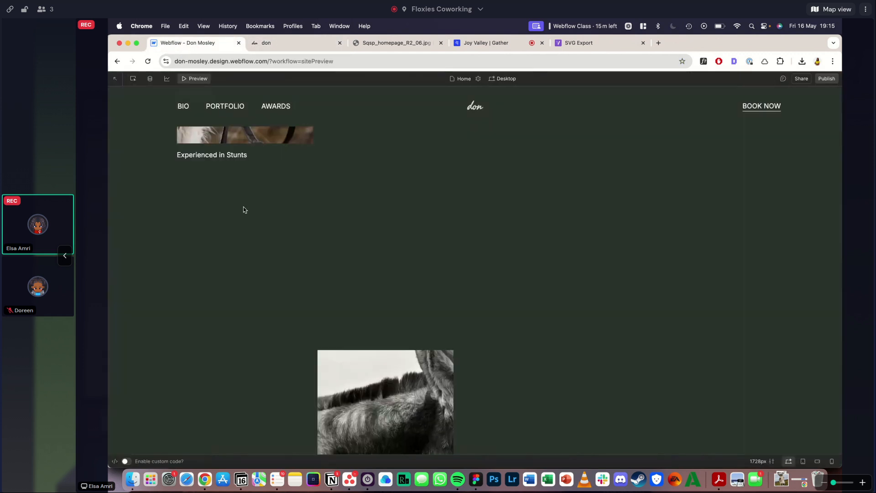
scroll(242, 210, "up", 10)
scroll(260, 257, "down", 12)
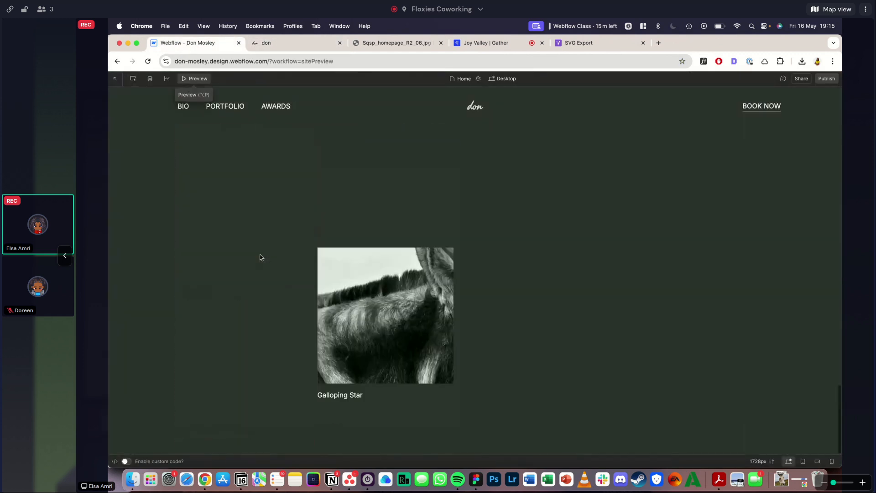
left_click(197, 80)
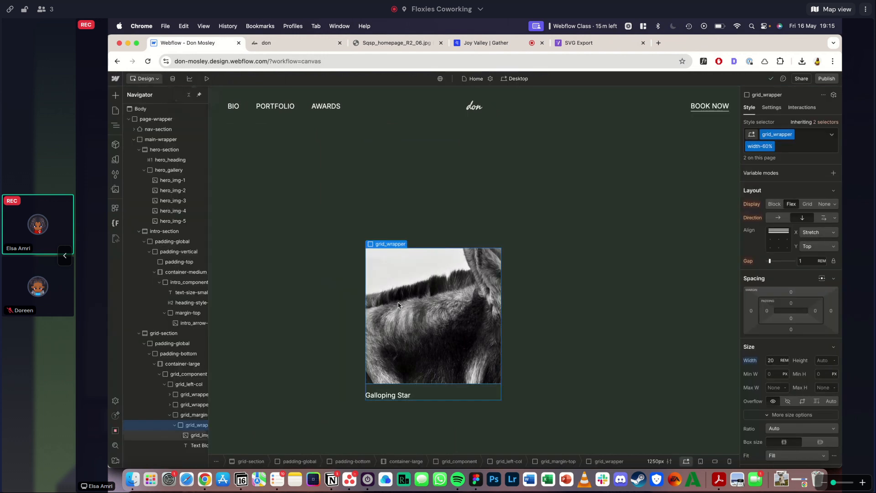
key("super+z")
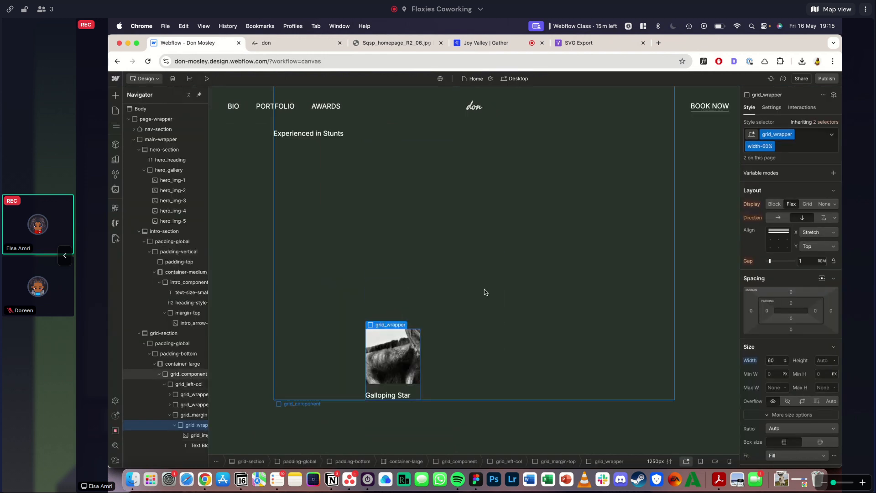
Step: Review the reference site's layout and restore the browser window to full width
left_click(271, 49)
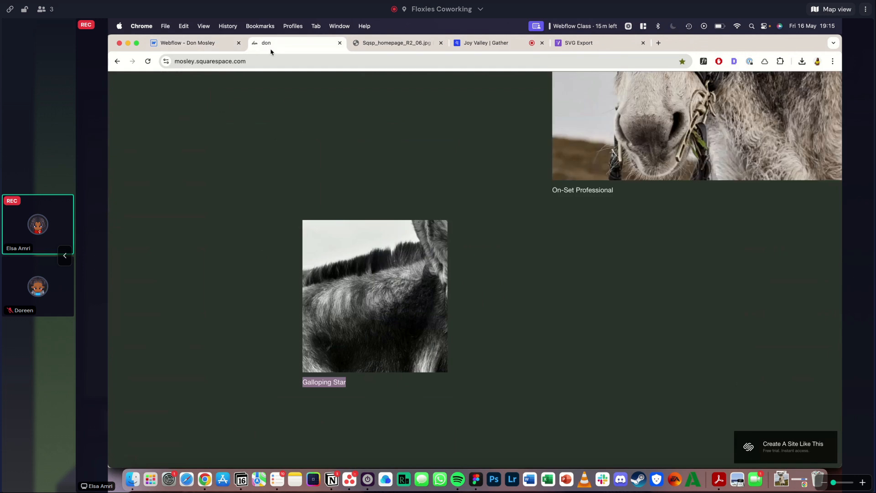
scroll(781, 157, "up", 5)
left_click_drag(843, 246, 584, 235)
scroll(558, 262, "down", 3)
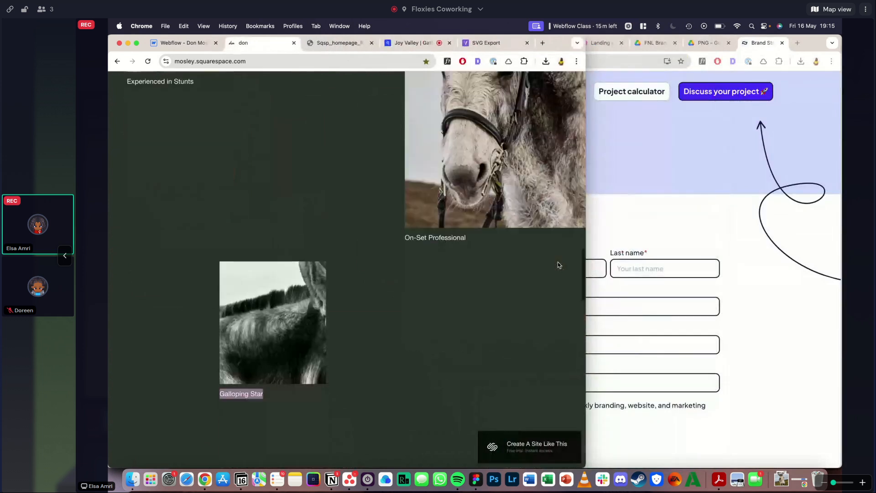
scroll(572, 250, "up", 7)
scroll(572, 250, "up", 5)
key("ctrl+alt+Return")
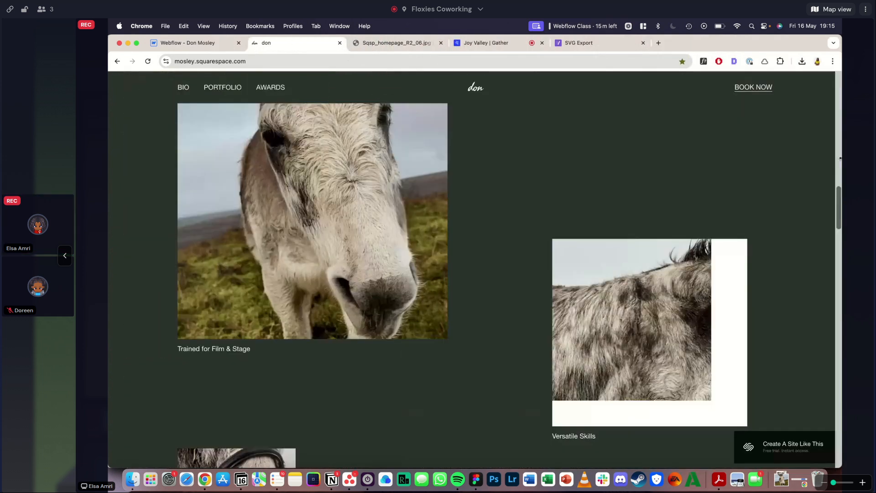
left_click(219, 43)
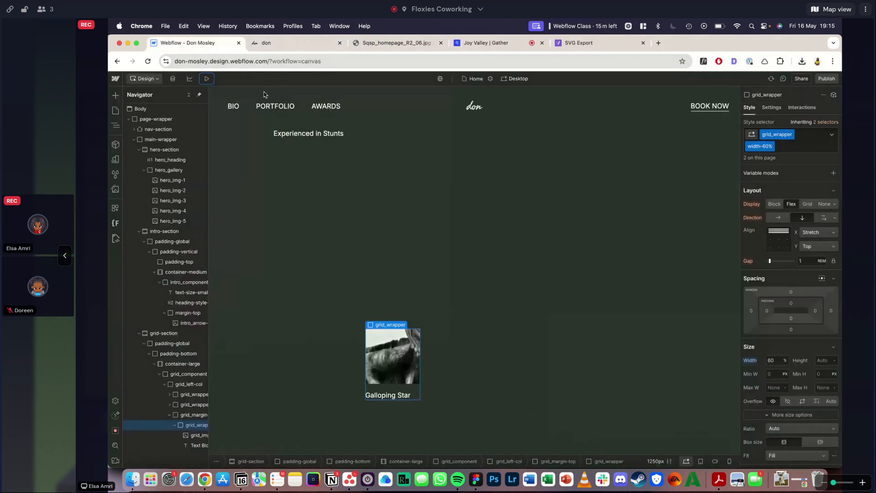
Step: Select the parent grid_component and compare its spacing with the reference site
left_click(370, 258)
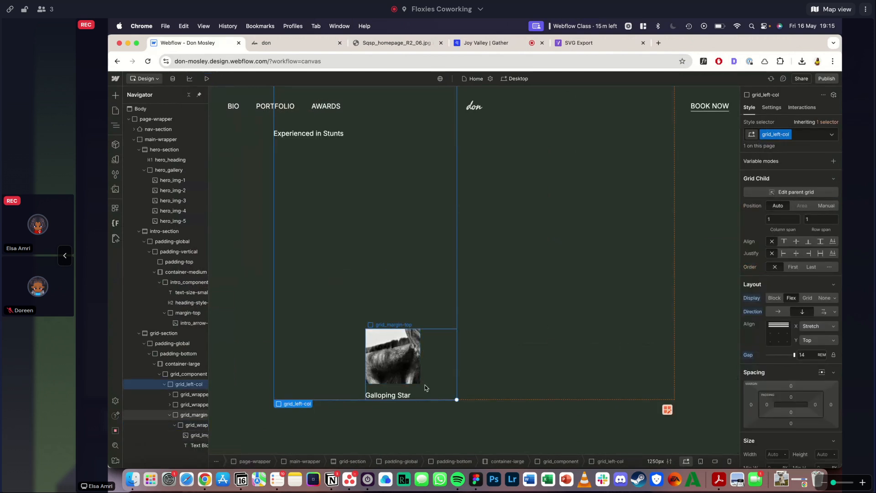
left_click(486, 303)
left_click(280, 41)
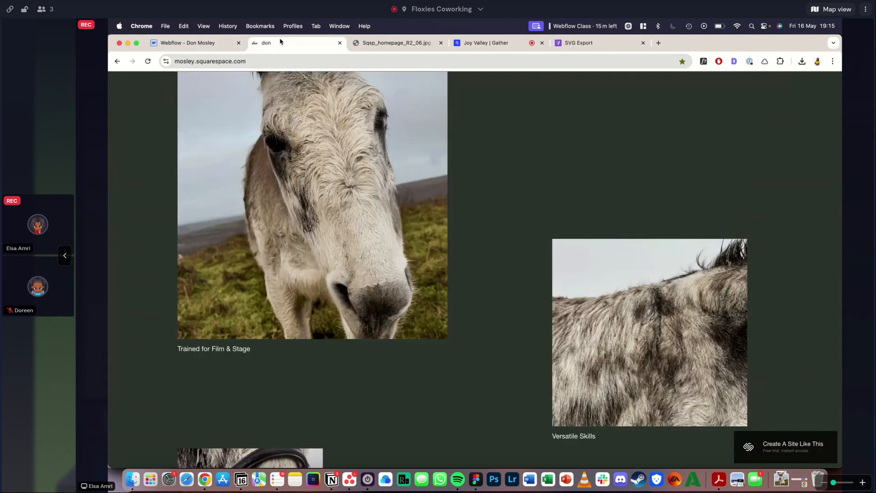
scroll(307, 140, "down", 7)
scroll(307, 140, "up", 6)
scroll(308, 140, "down", 3)
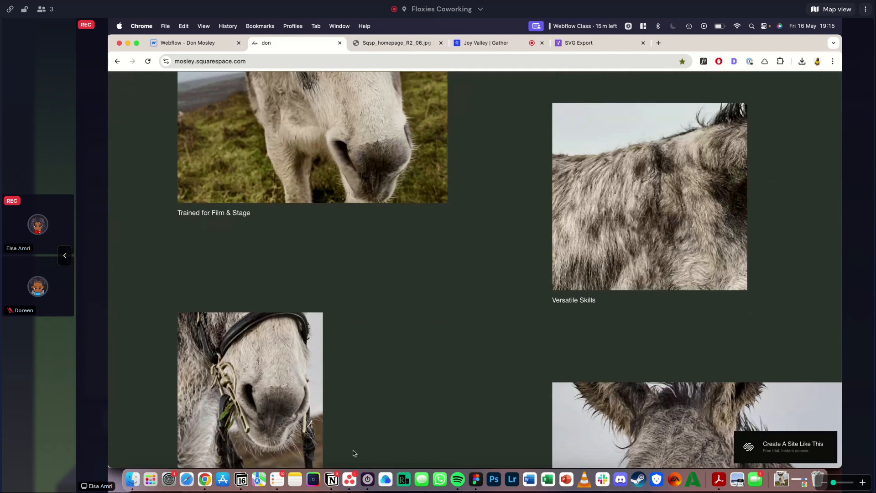
scroll(474, 185, "down", 5)
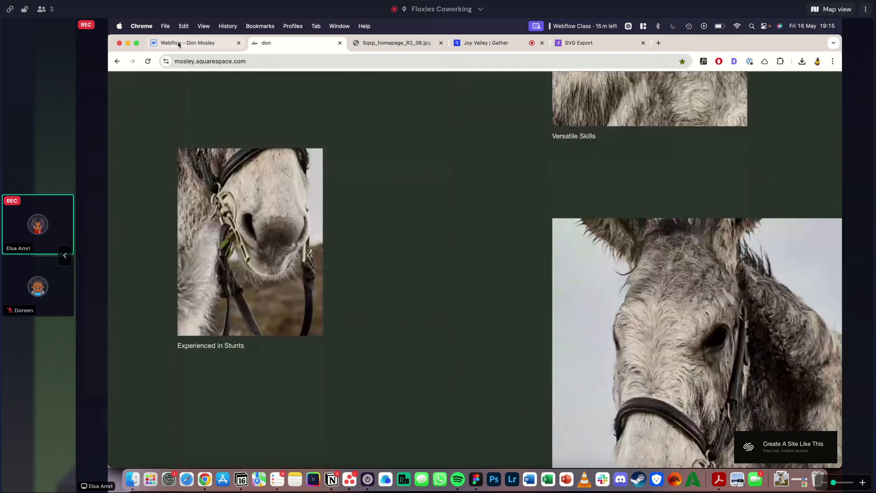
left_click(178, 43)
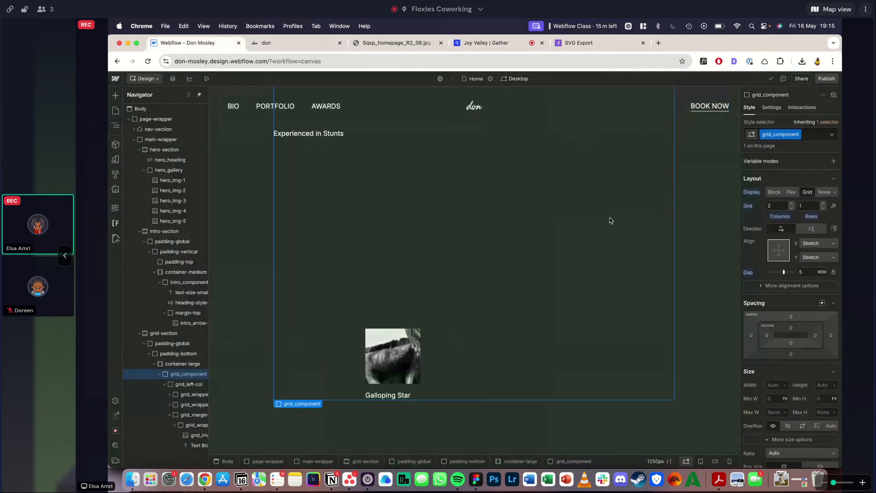
left_click(804, 273)
Step: Set the grid_component gap to 2 REM and inspect its column sizing
type("2")
left_click(833, 206)
left_click(765, 245)
key("Escape")
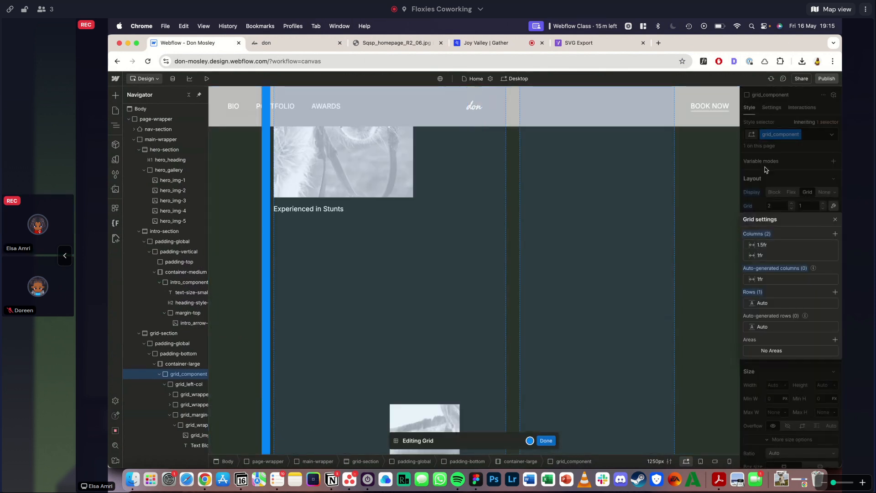
key("Escape")
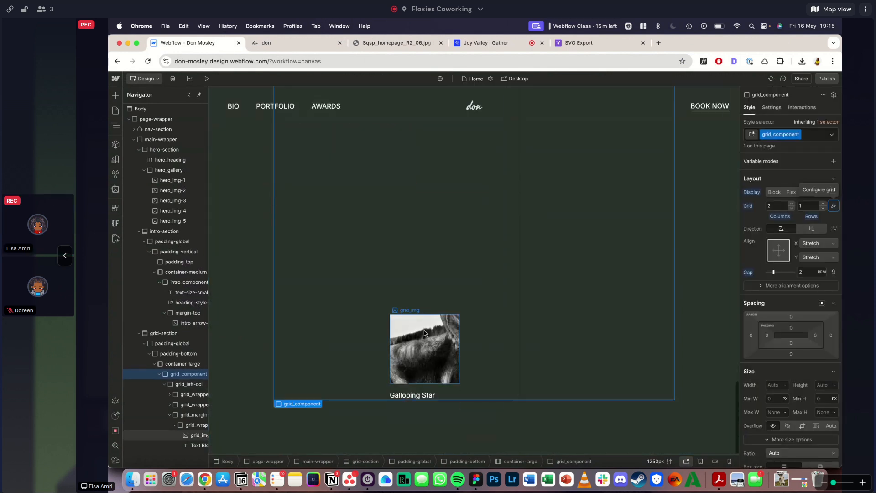
Step: Remove the width-60% class from the Galloping Star card and reselect the image grid
left_click(407, 391)
key("super+Return")
key("Escape")
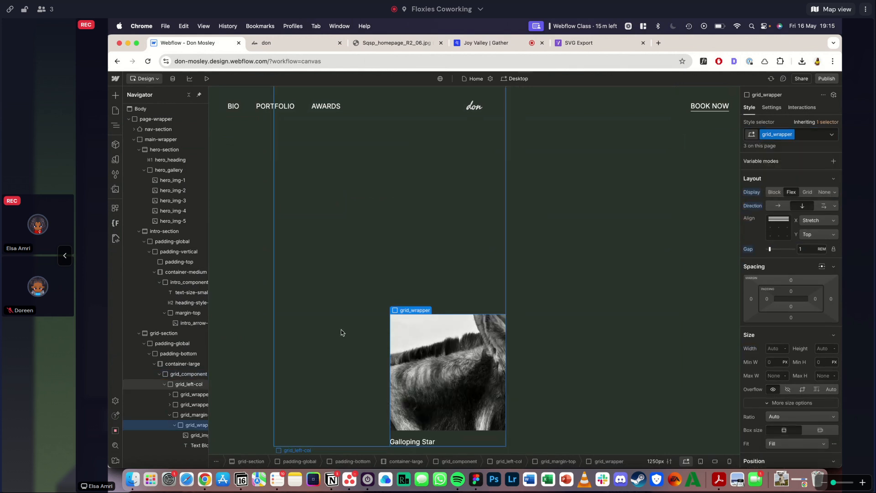
left_click(561, 274)
scroll(561, 274, "up", 4)
scroll(561, 274, "down", 8)
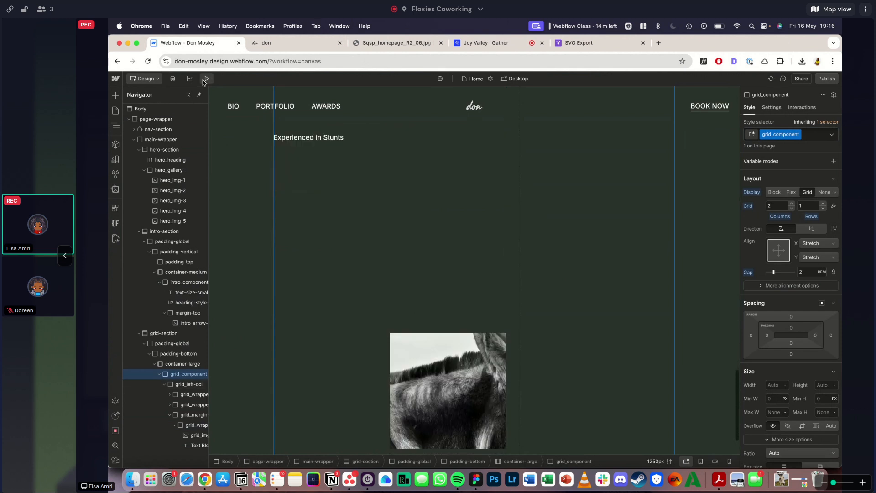
Step: Preview the 2 REM grid and compare it with the reference site
left_click(206, 79)
scroll(249, 225, "up", 5)
scroll(249, 224, "down", 5)
left_click(293, 43)
scroll(298, 190, "down", 5)
scroll(288, 190, "up", 6)
scroll(288, 193, "up", 4)
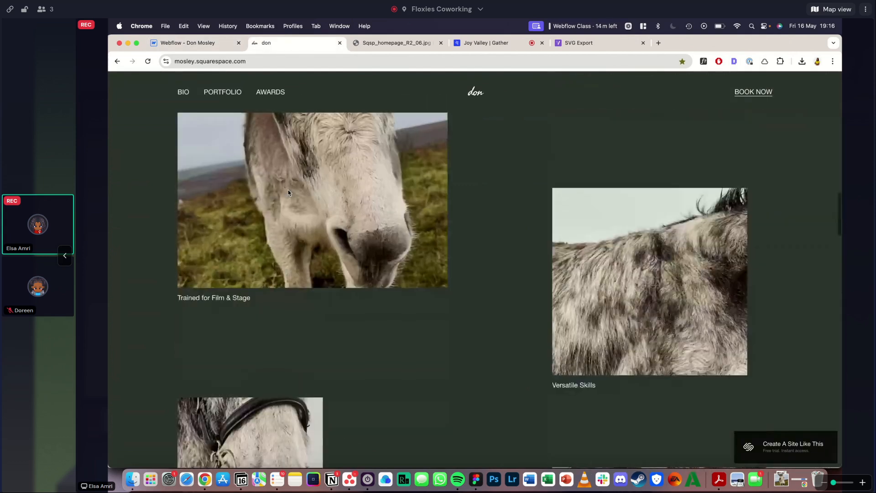
left_click(215, 42)
scroll(275, 182, "up", 5)
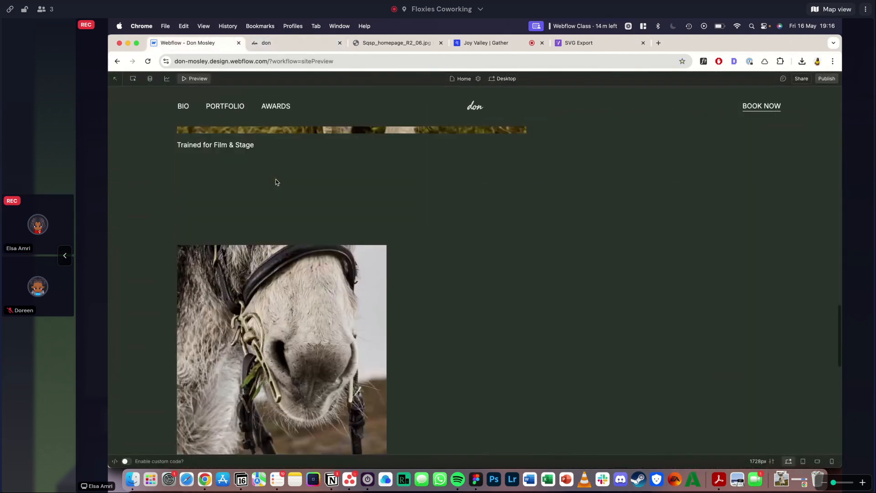
scroll(276, 182, "down", 3)
left_click(198, 78)
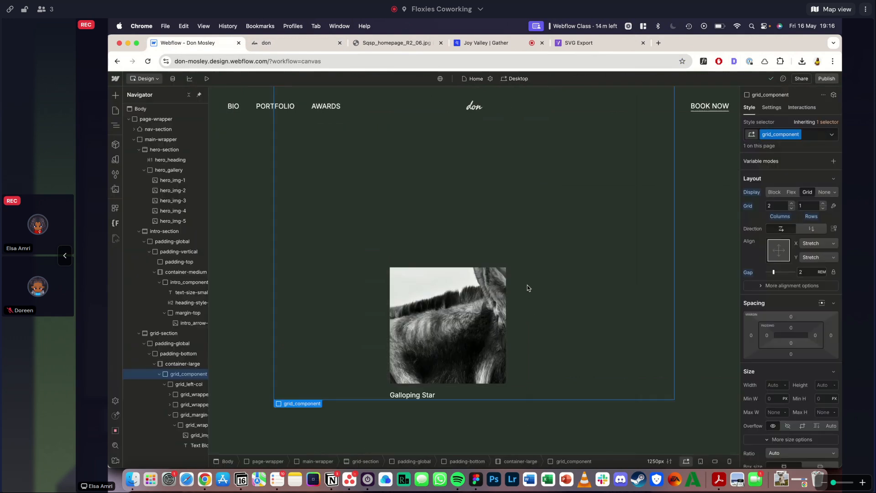
Step: Raise the image grid's gap to 4 REM
type("3")
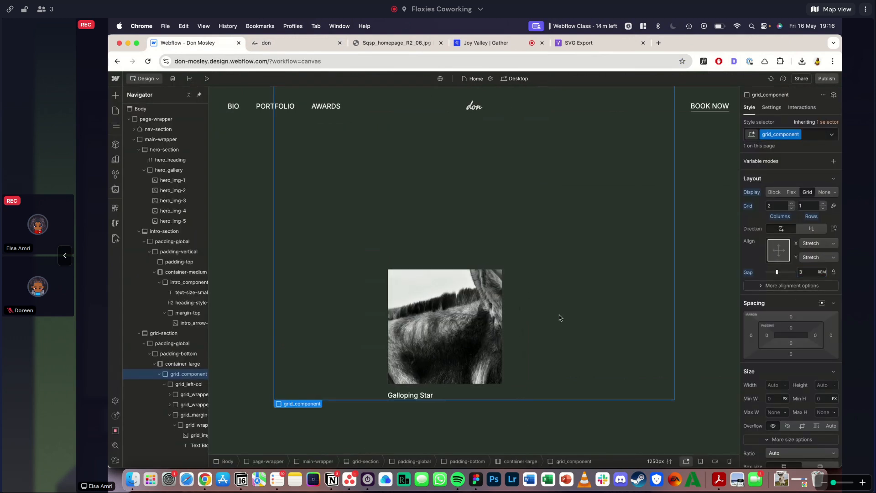
key("Up")
scroll(378, 202, "up", 5)
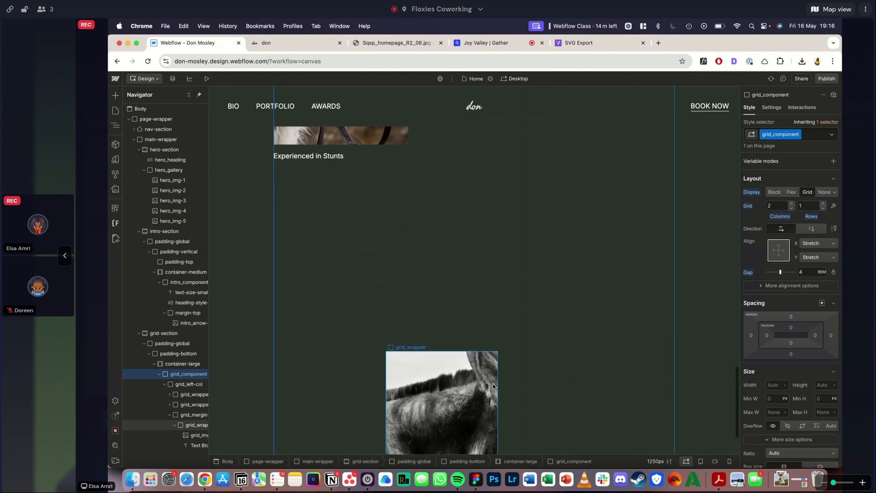
scroll(378, 203, "up", 5)
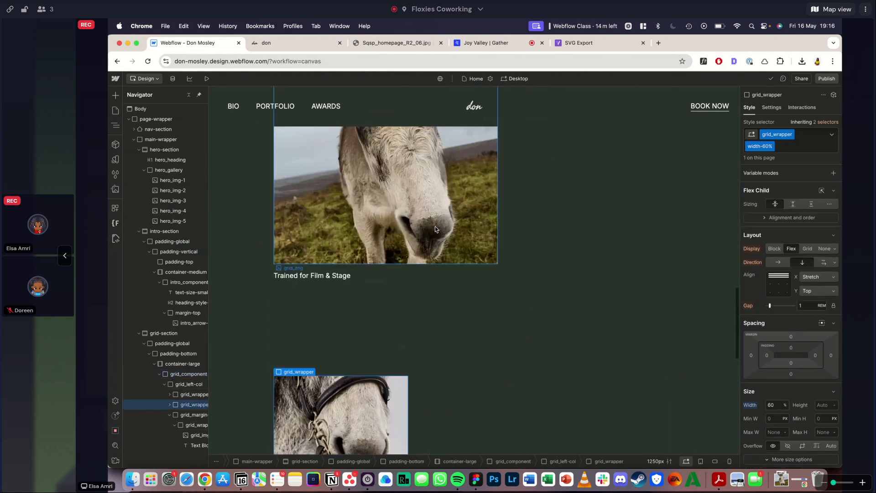
Step: Add a Div Block to grid_component and give it the class grid_right-col
left_click(170, 415)
key("super+e")
type("div")
key("Return")
key("super+Return")
type("grid_right-sc")
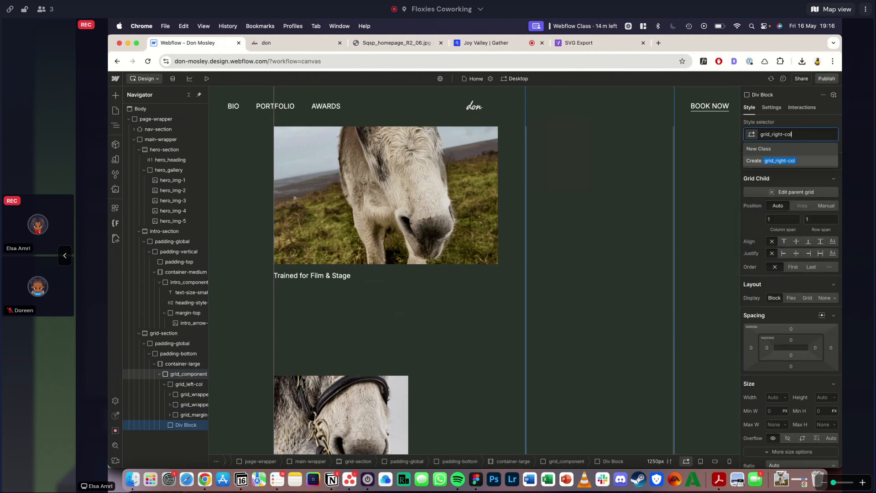
type("l")
key("Return")
Step: Paste the copied donkey photo and caption into the grid_right-col column
left_click(187, 395)
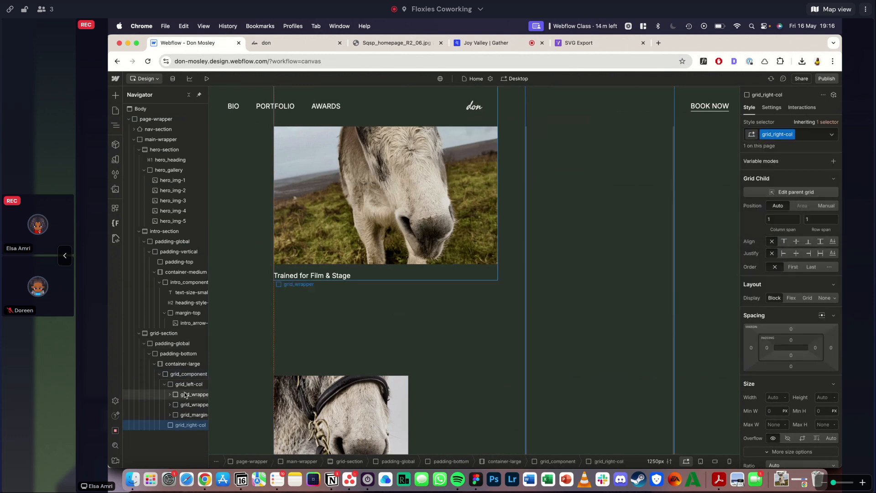
left_click(174, 426)
key("cmd+v")
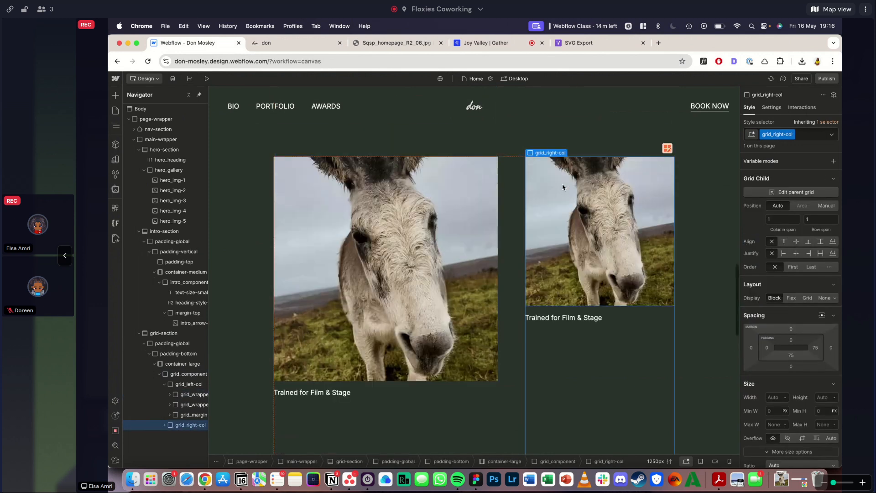
double_click(563, 187)
Step: Review the image grid layout on the Squarespace reference site
left_click(297, 44)
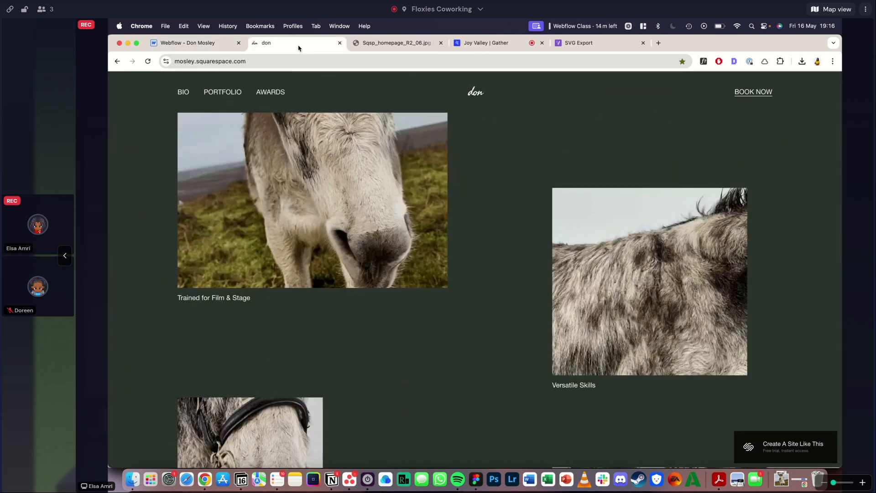
left_click(441, 43)
scroll(552, 181, "up", 10)
scroll(553, 181, "up", 3)
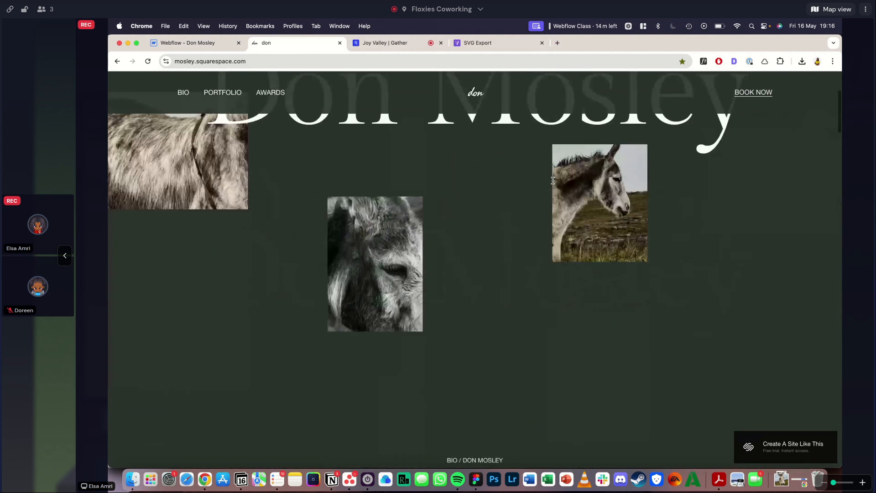
scroll(552, 180, "down", 20)
scroll(626, 355, "up", 3)
scroll(626, 355, "down", 8)
scroll(654, 242, "up", 15)
scroll(654, 241, "up", 3)
scroll(655, 241, "down", 8)
scroll(656, 244, "up", 4)
scroll(655, 245, "up", 3)
scroll(656, 245, "down", 8)
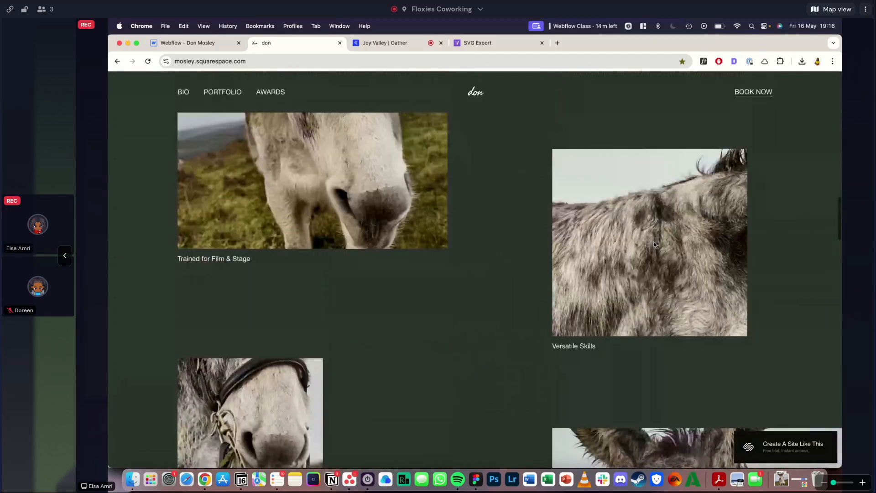
Step: Back in the designer, dismiss the image settings and begin editing the copied caption
left_click(192, 42)
key("super+v")
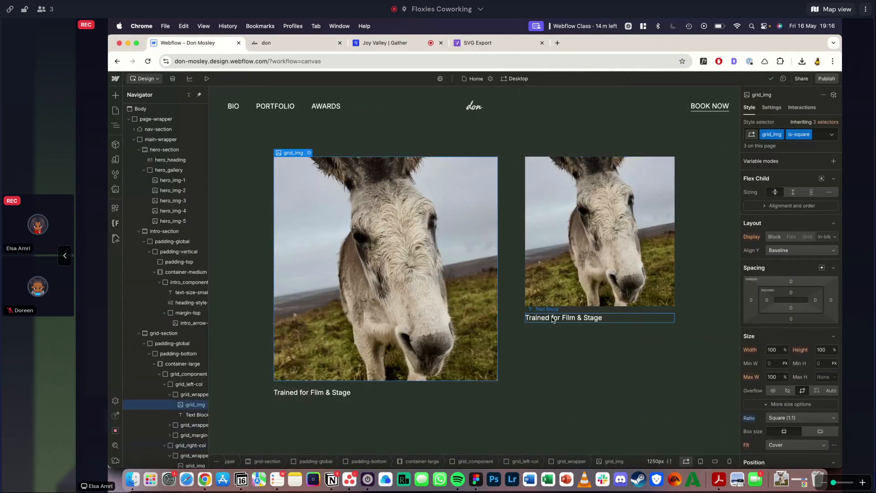
double_click(552, 317)
Step: Change the right column's caption to 'Versatile Skills'
key("super+a")
type("Versatile Skills")
key("Escape")
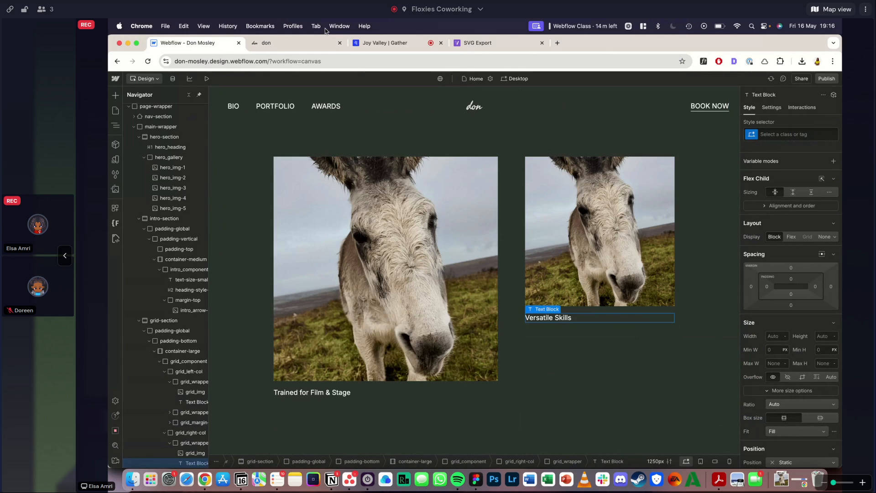
Step: Check the column layout on the Squarespace reference site
key("ctrl+Tab")
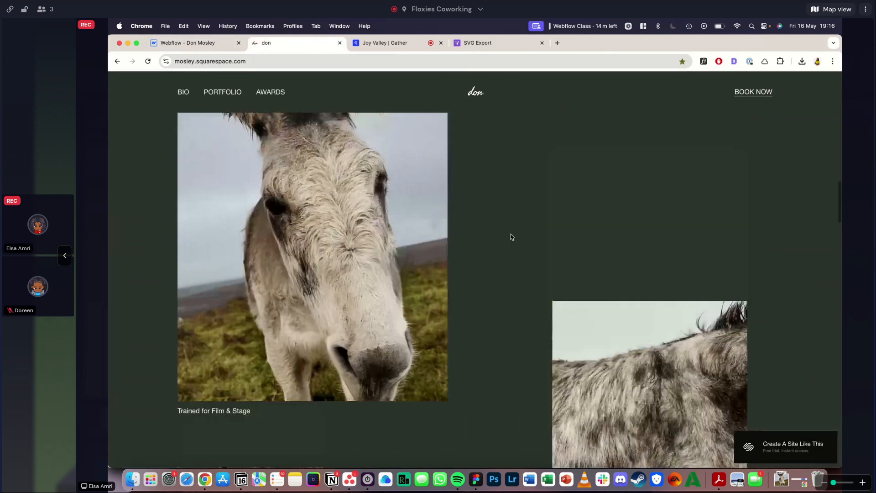
scroll(512, 237, "up", 3)
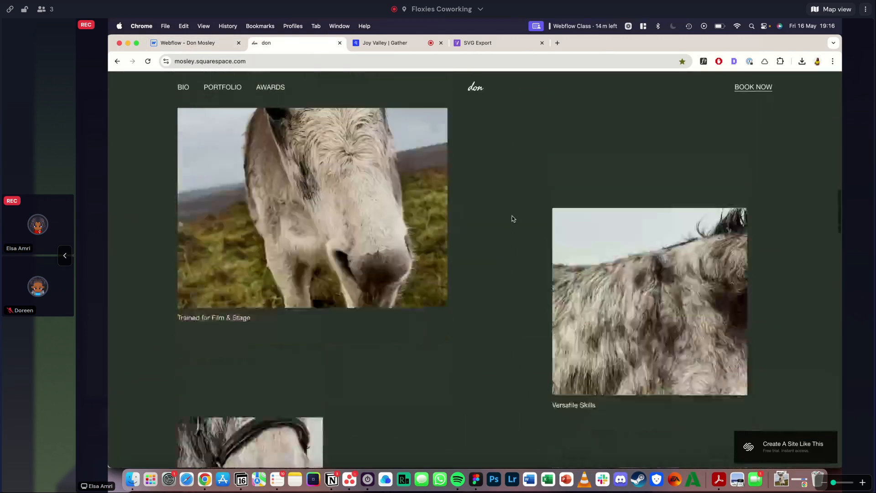
scroll(571, 240, "down", 5)
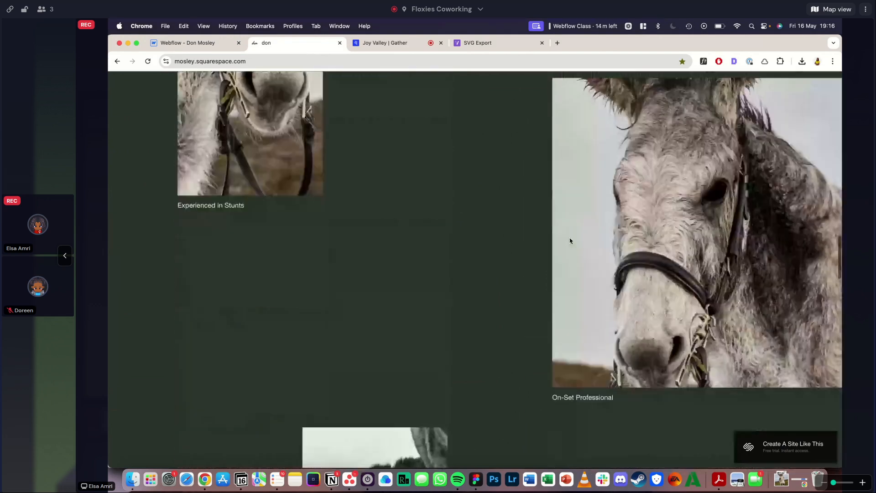
scroll(570, 241, "up", 3)
scroll(570, 240, "up", 3)
scroll(570, 240, "down", 4)
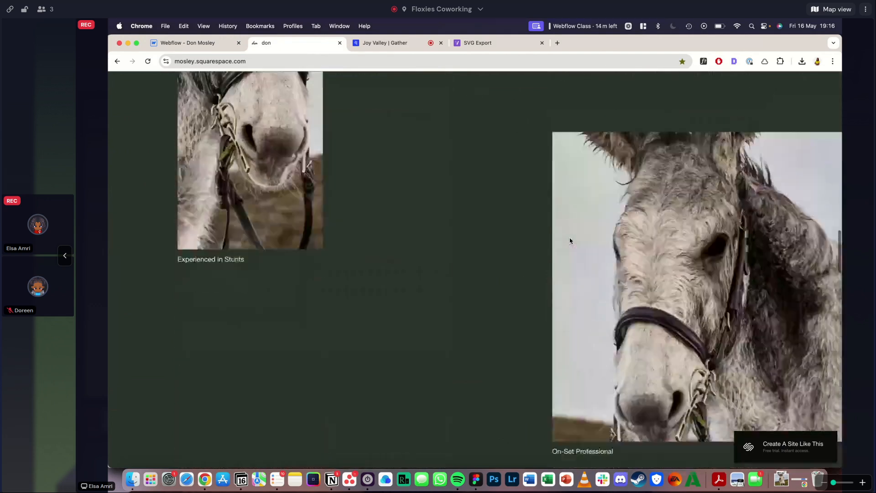
scroll(587, 369, "up", 4)
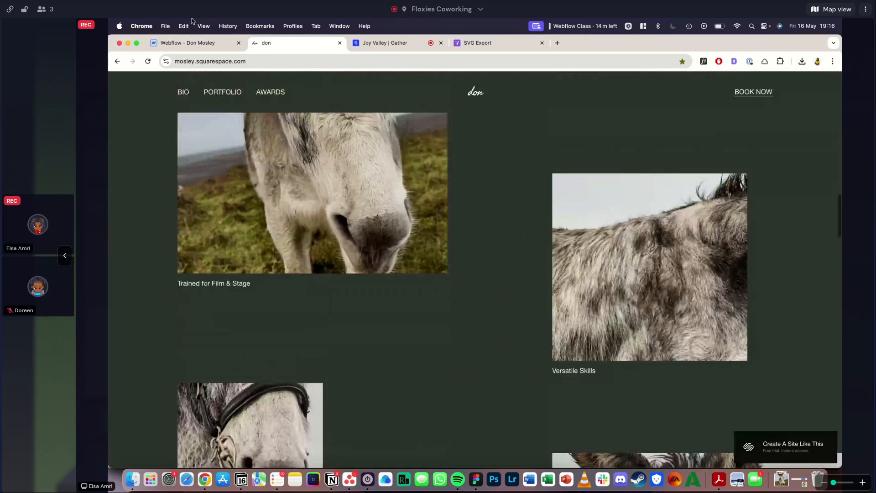
left_click(192, 43)
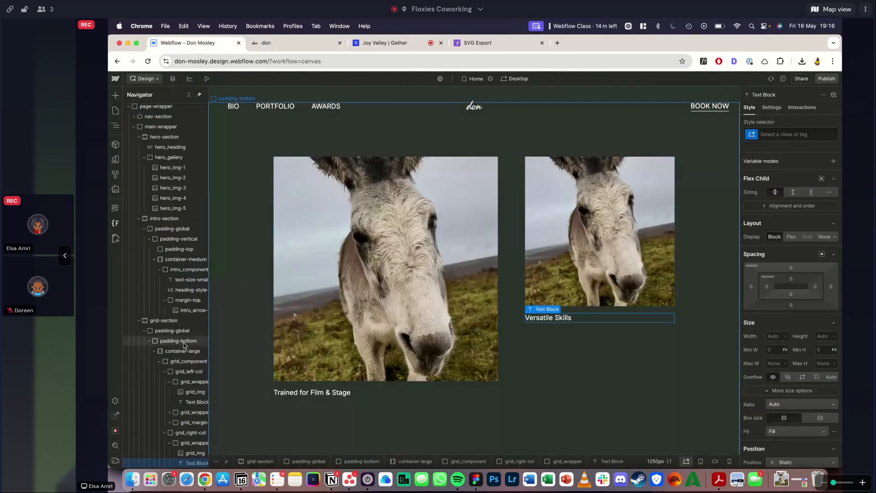
Step: Give grid_right-col 10rem top and bottom padding, comparing with the reference
left_click(190, 433)
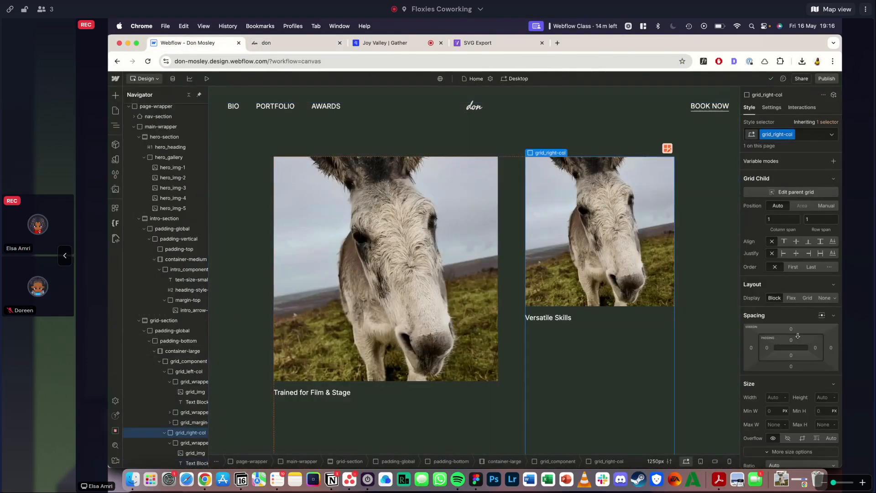
left_click(791, 339)
type("10rem")
key("Return")
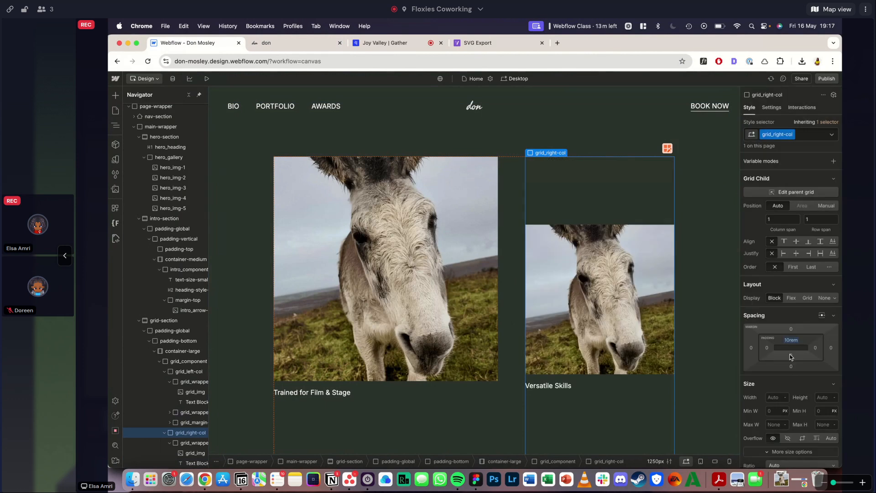
key("Return")
left_click(267, 43)
scroll(372, 259, "down", 2)
scroll(407, 317, "up", 6)
scroll(503, 288, "up", 3)
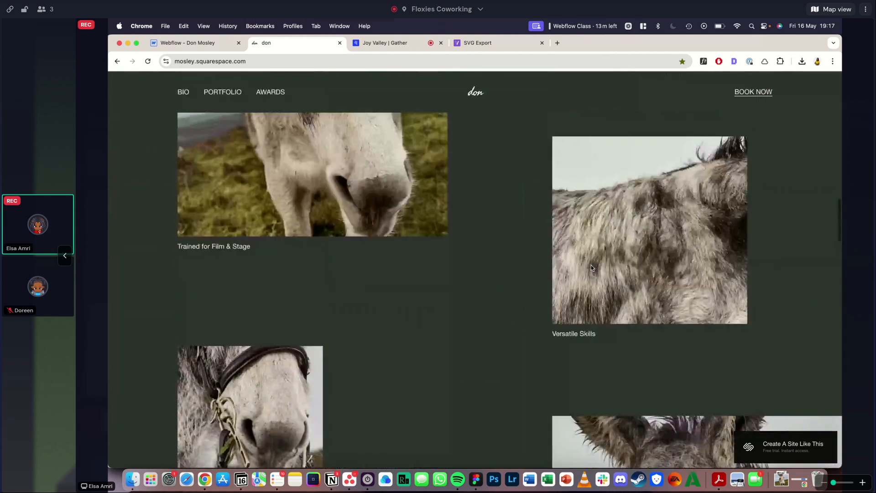
left_click(199, 42)
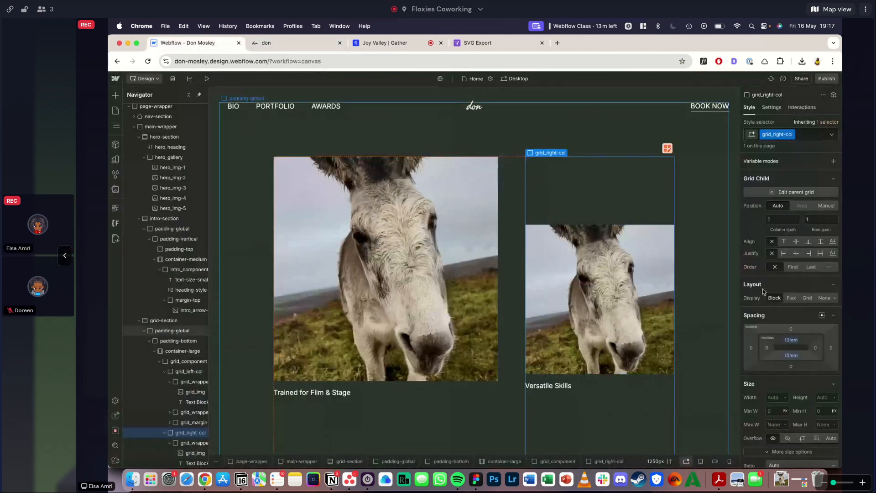
Step: Set grid_right-col's Display to Flex and check the reference column spacing
left_click(791, 298)
scroll(650, 349, "down", 3)
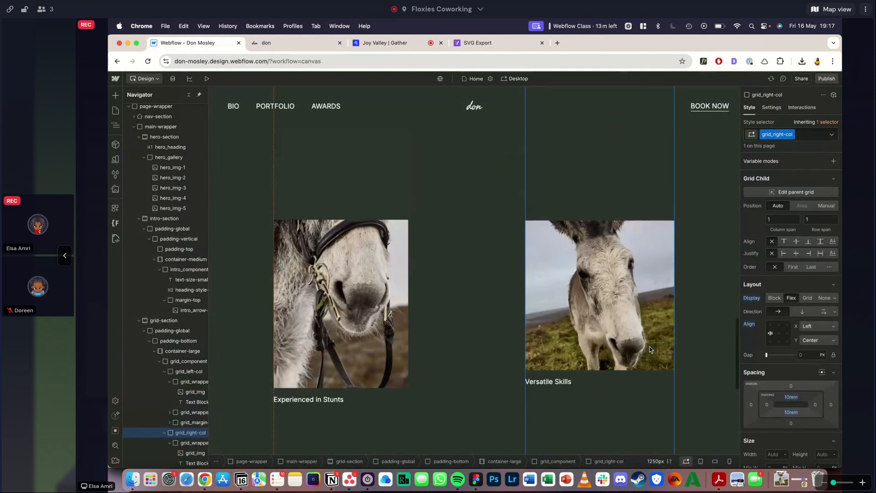
scroll(609, 249, "down", 4)
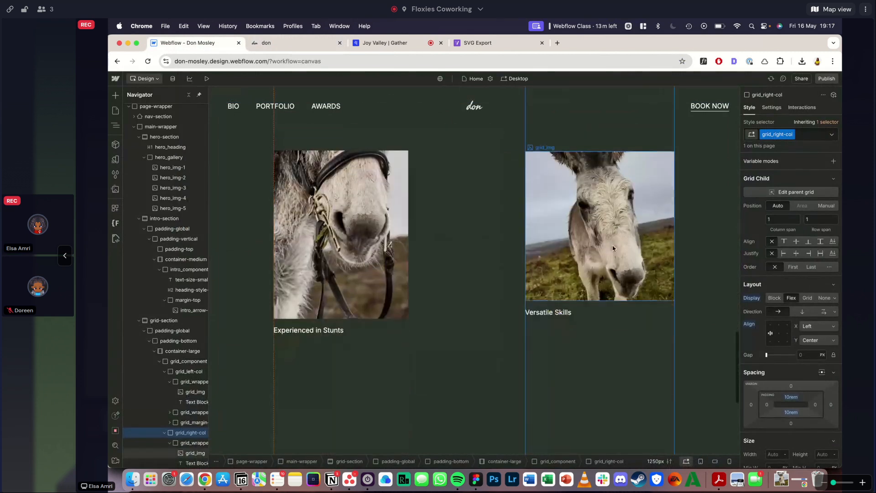
left_click(304, 44)
scroll(385, 144, "up", 2)
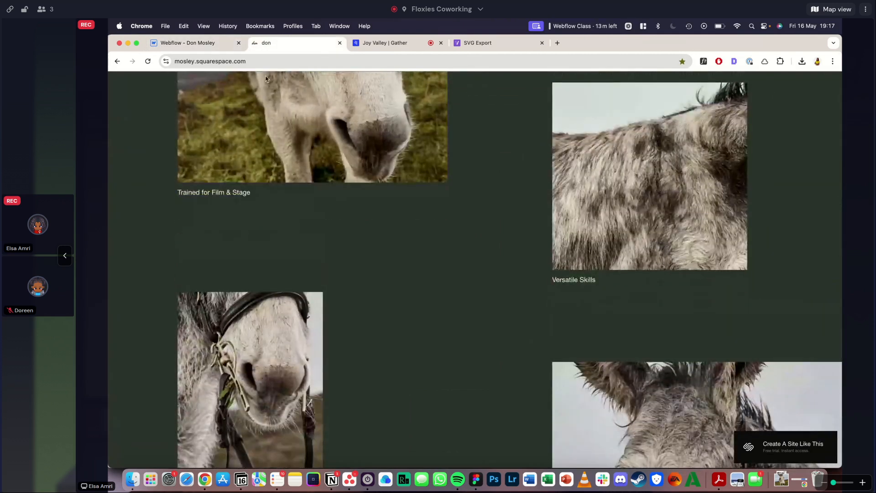
left_click(207, 45)
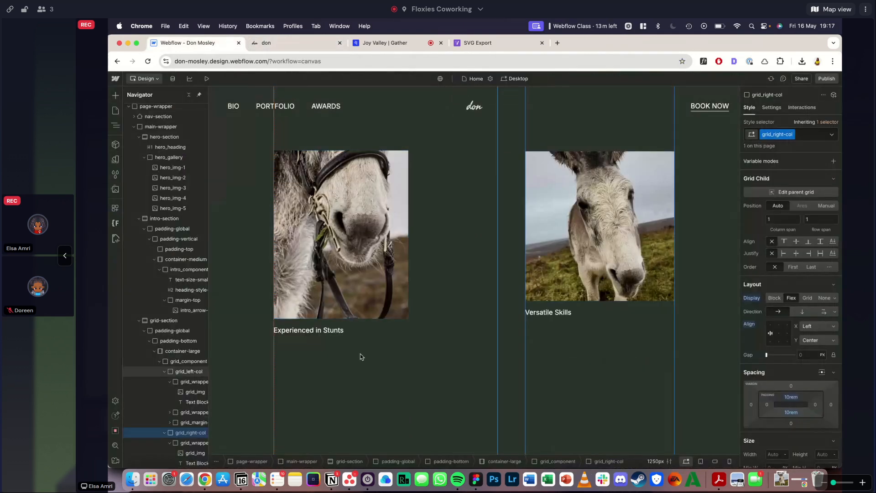
scroll(360, 354, "up", 3)
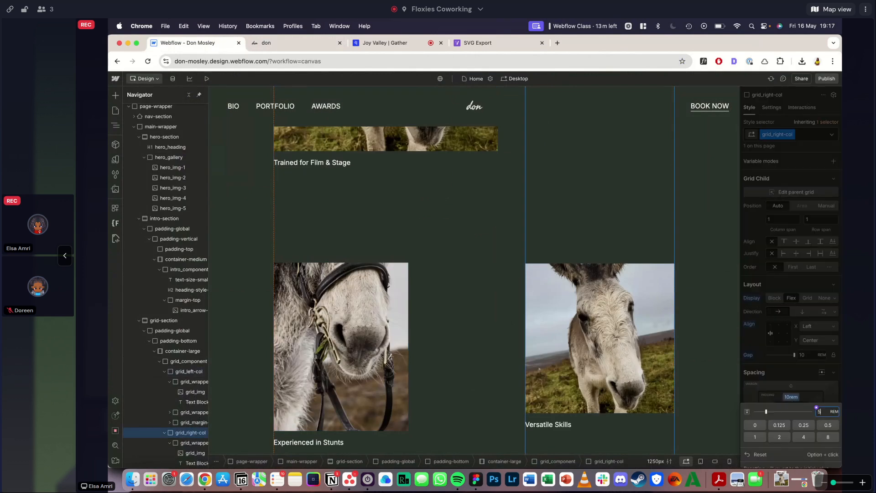
Step: Undo the column padding back to 5rem and open the right photo's image settings
key("super+z")
key("super+z")
scroll(484, 299, "down", 4)
left_click(559, 234)
double_click(558, 236)
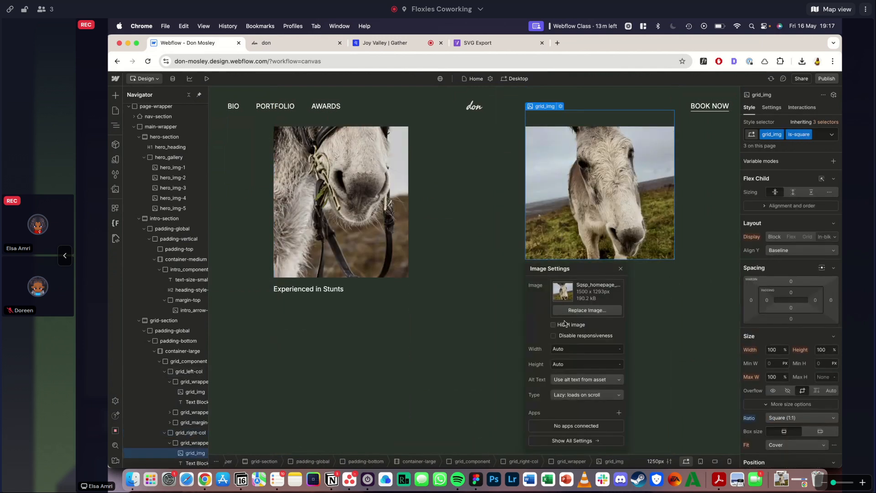
left_click(587, 310)
left_click(280, 44)
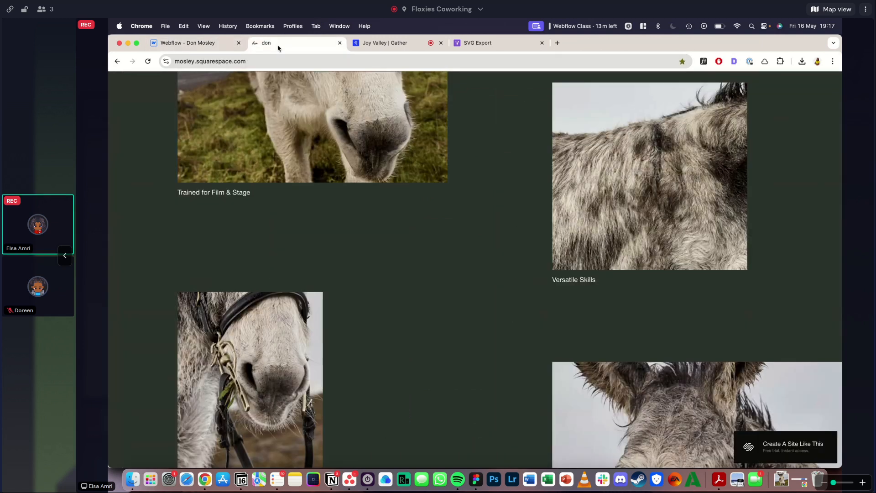
key("ctrl+shift+Tab")
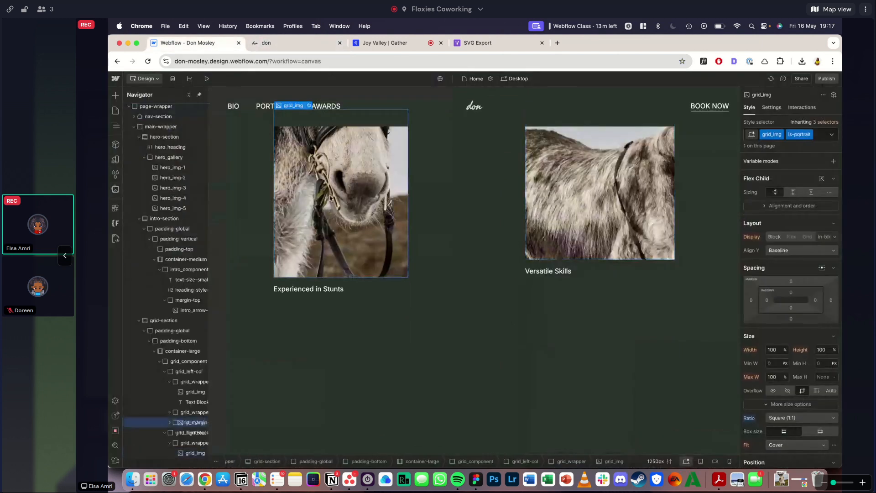
left_click(297, 43)
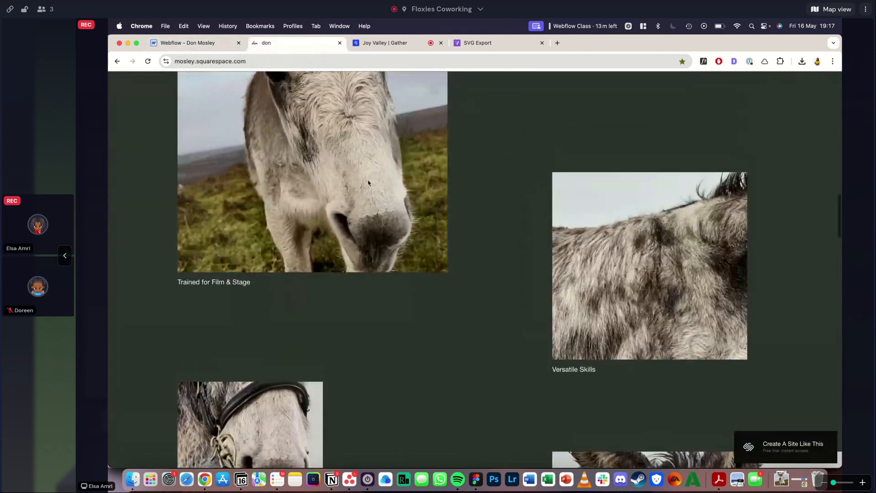
left_click(206, 45)
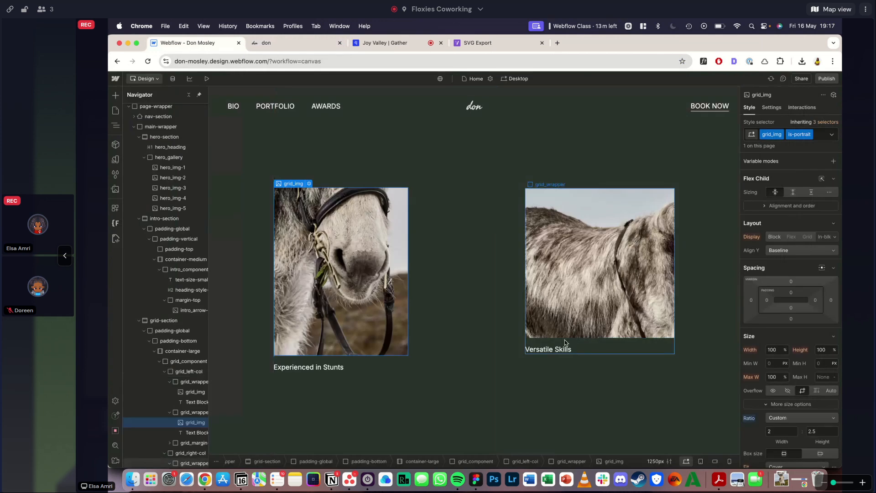
Step: Set grid_right-col's flex direction to vertical with items aligned left
left_click(627, 209)
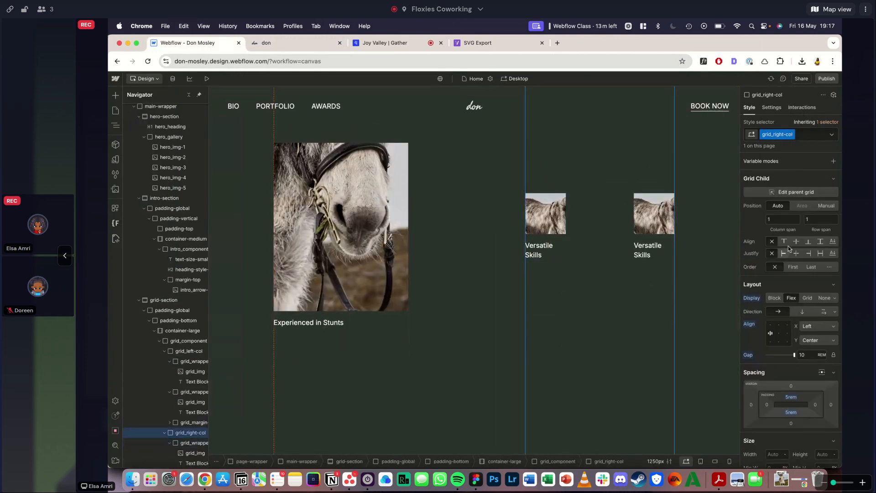
left_click(799, 313)
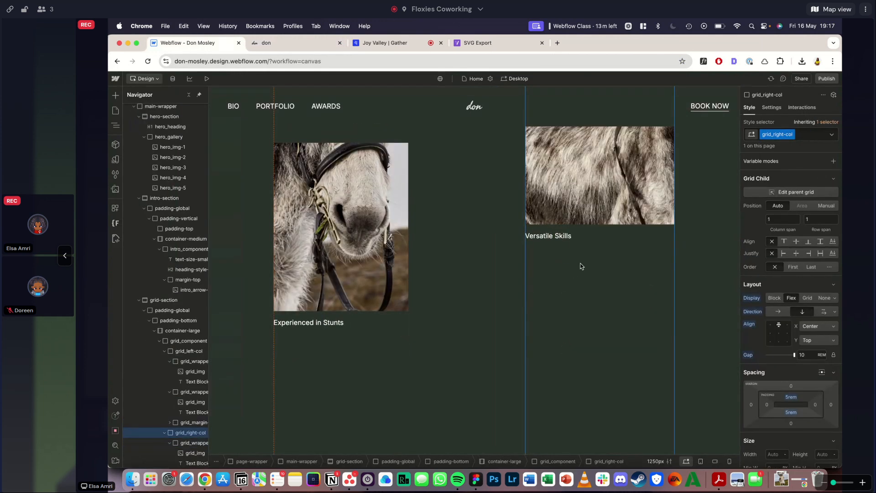
scroll(581, 266, "down", 3)
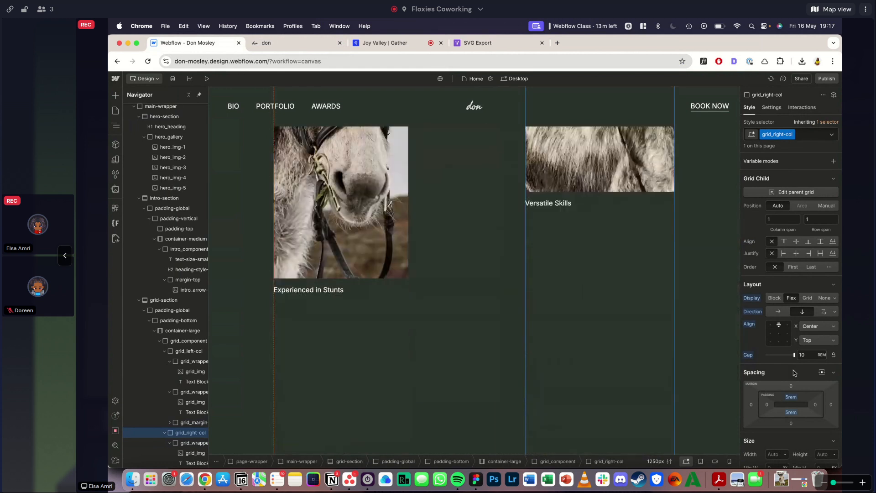
left_click(770, 333)
scroll(593, 283, "down", 1)
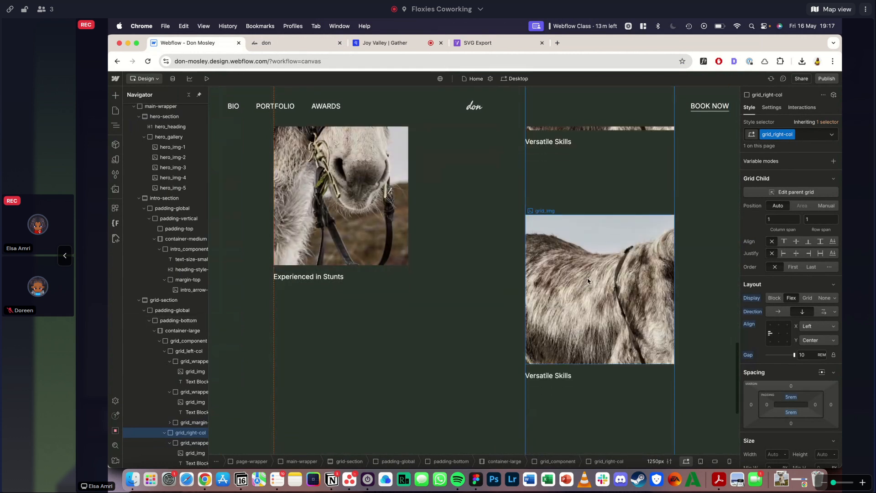
Step: Replace the second right-column image with the donkey-head portrait
double_click(588, 281)
left_click(564, 285)
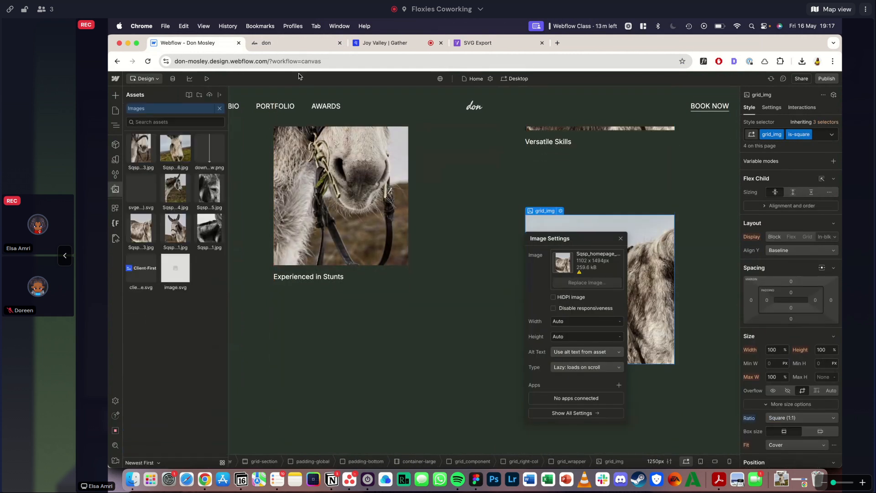
left_click(273, 45)
left_click(224, 44)
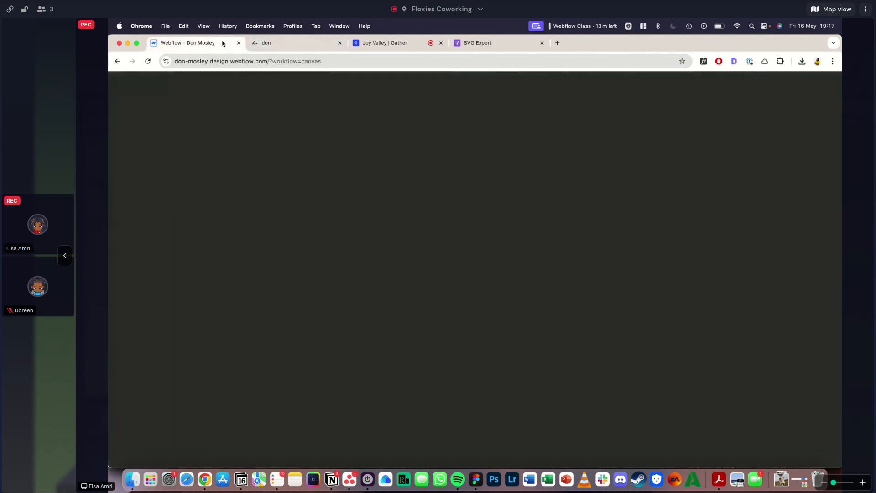
Step: Remove the is-square combo class so the portrait shows at auto ratio
left_click(647, 280)
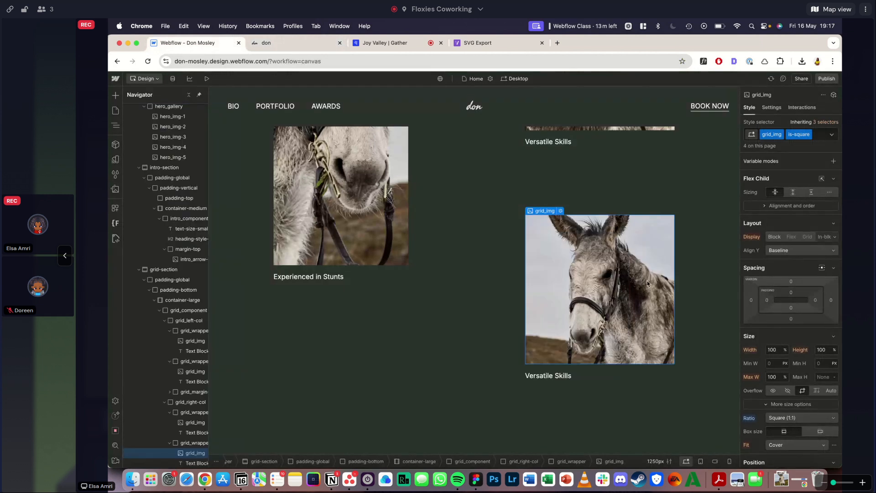
key("super+Return")
key("BackSpace")
key("Escape")
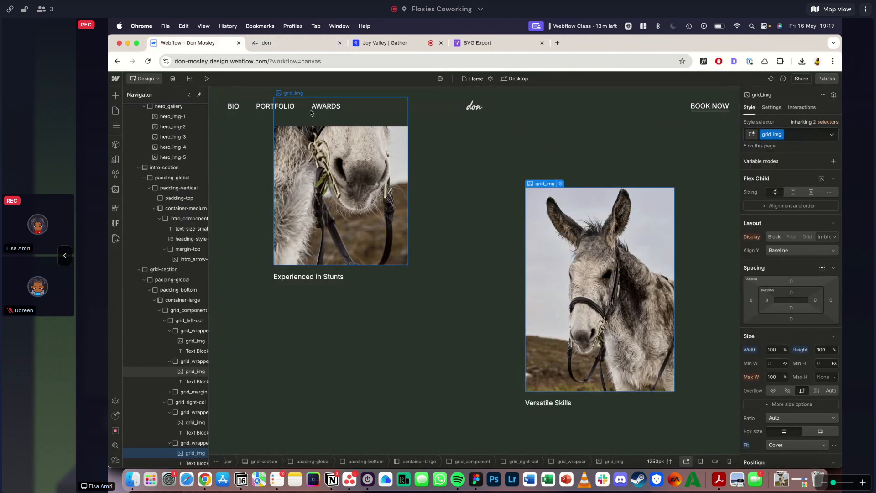
key("ctrl+Tab")
scroll(303, 170, "up", 10)
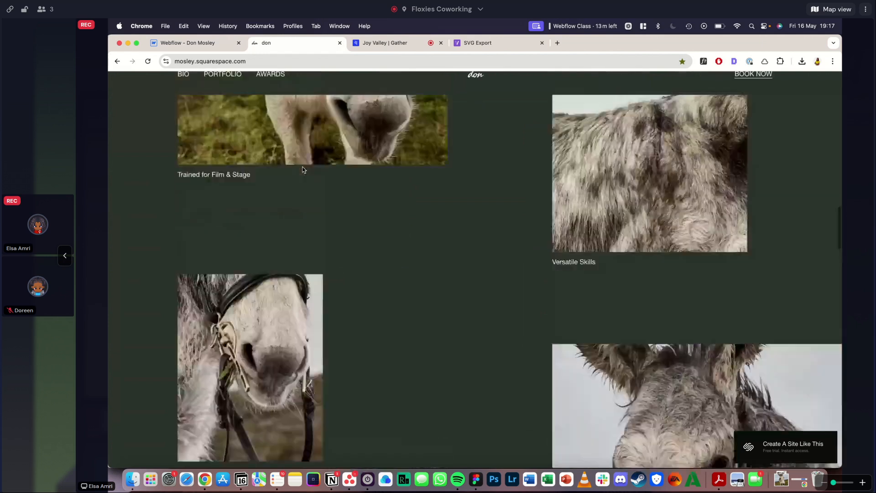
scroll(303, 170, "down", 10)
left_click(212, 43)
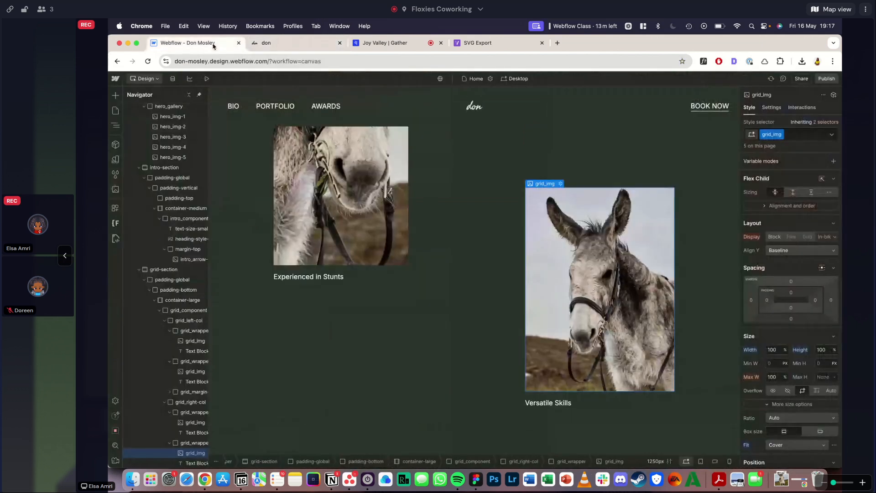
Step: Copy 'On-Set Professional' from the reference and paste it as the portrait's caption
left_click(297, 43)
triple_click(563, 397)
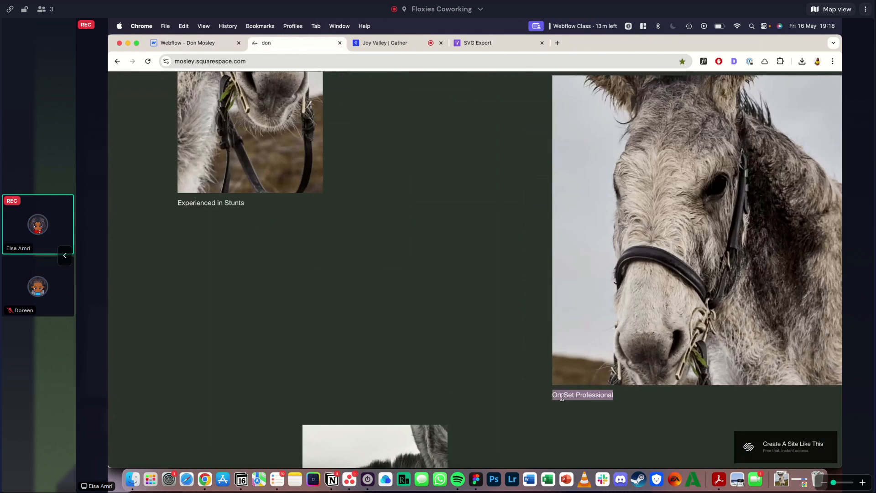
left_click(187, 42)
double_click(541, 377)
type("On-Set Professional")
key("Escape")
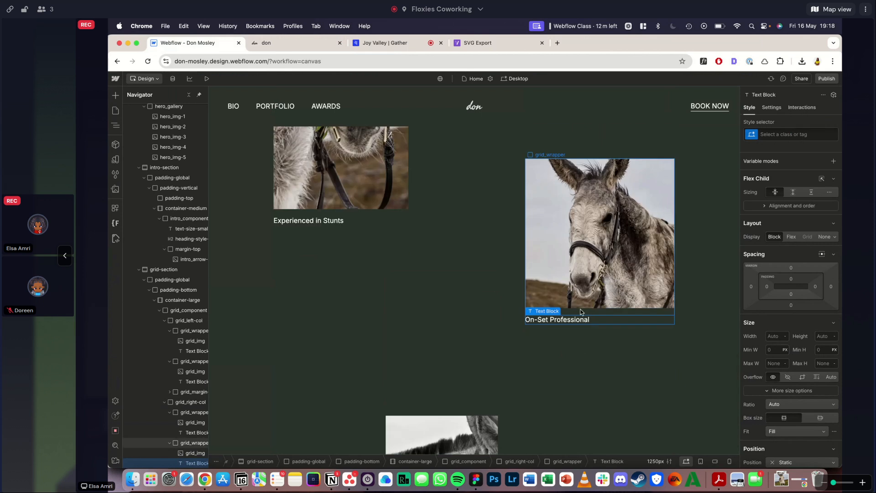
Step: Add a combo class named 'combo' to the portrait's grid_wrapper
left_click(582, 312)
left_click(804, 134)
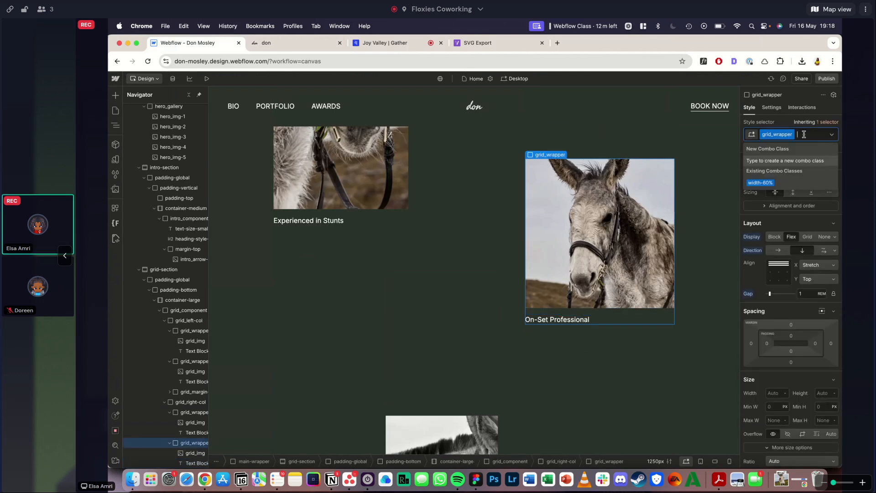
type("combo")
key("Return")
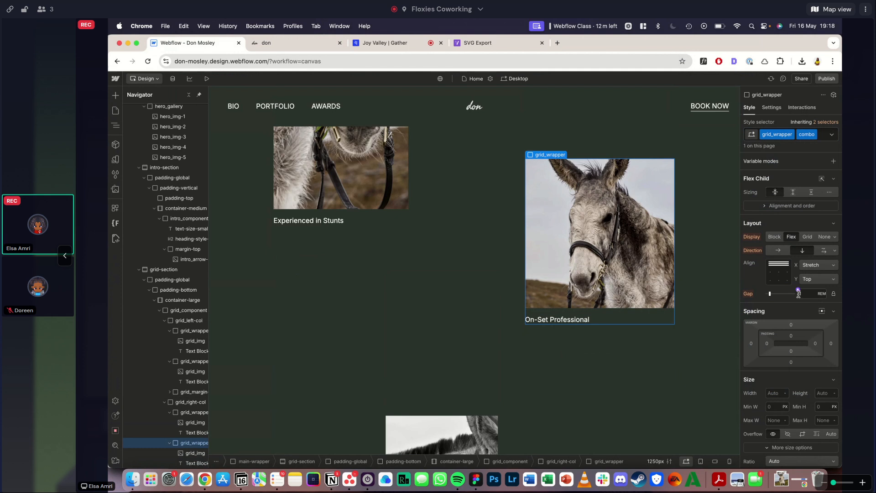
scroll(801, 320, "down", 2)
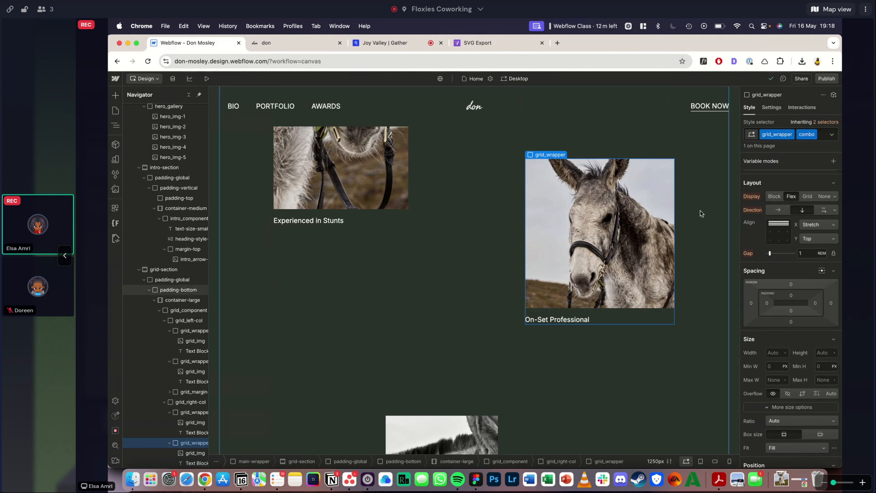
Step: Try a 50rem width on the wrapper, then undo it to keep Auto
left_click(651, 369)
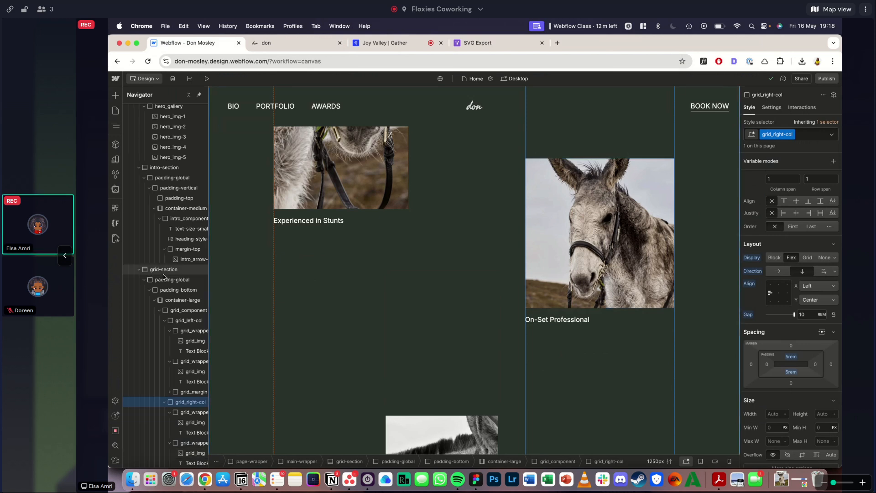
left_click(191, 301)
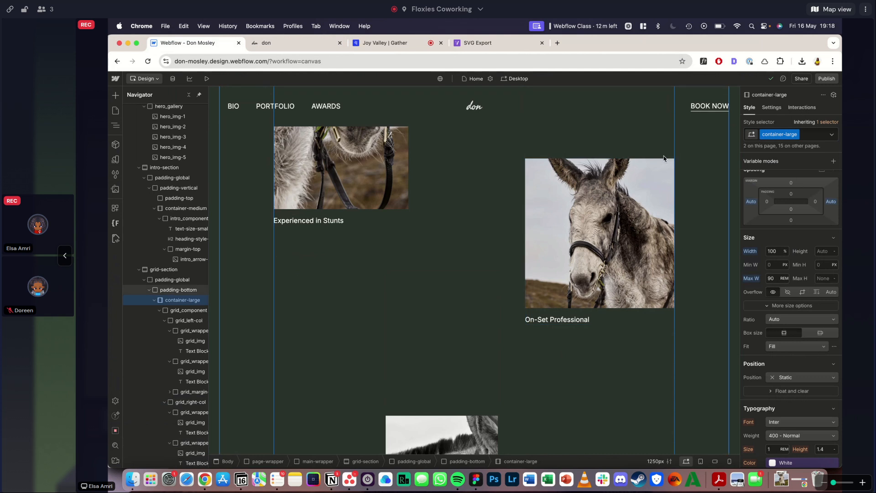
left_click(577, 313)
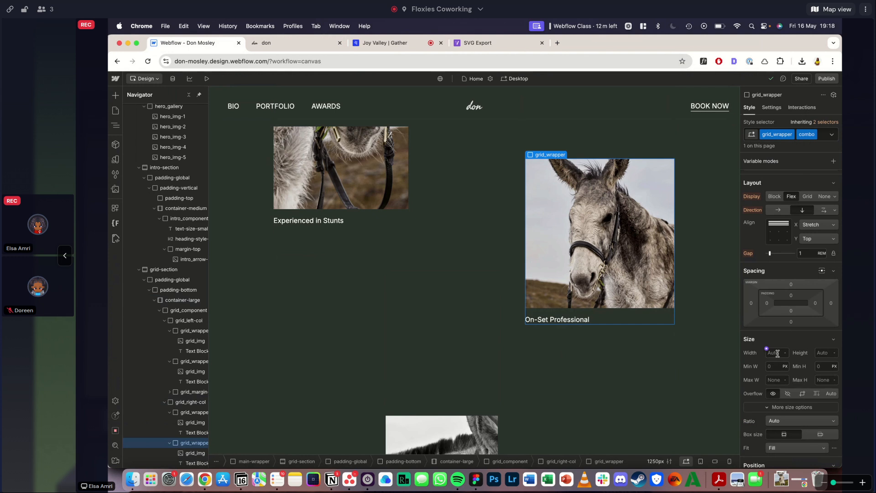
type("50rem")
key("Return")
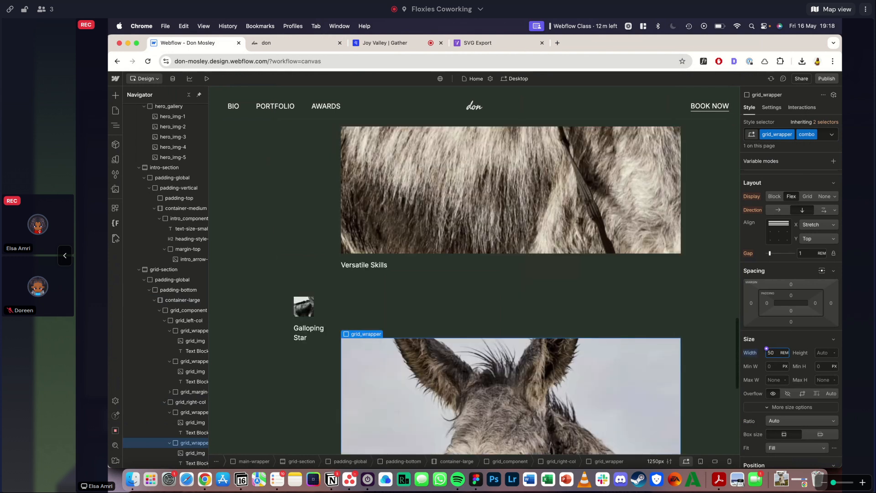
scroll(682, 352, "down", 3)
scroll(682, 352, "up", 8)
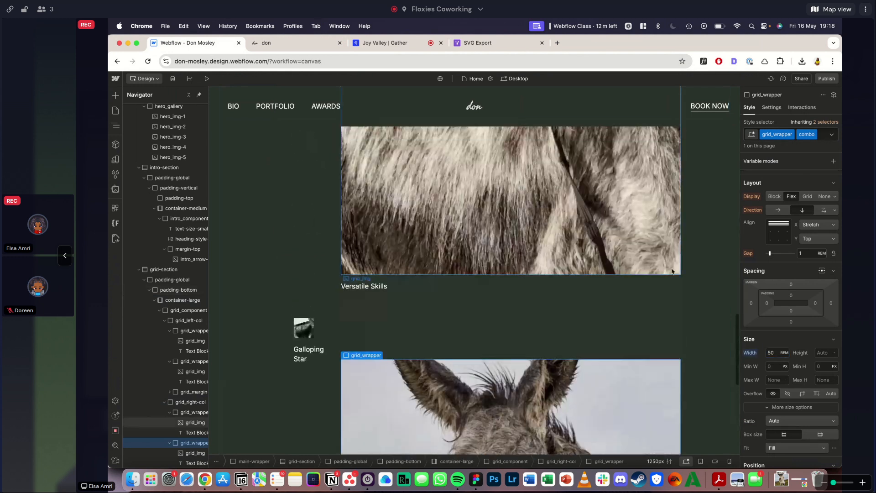
scroll(672, 268, "down", 6)
scroll(672, 268, "down", 1)
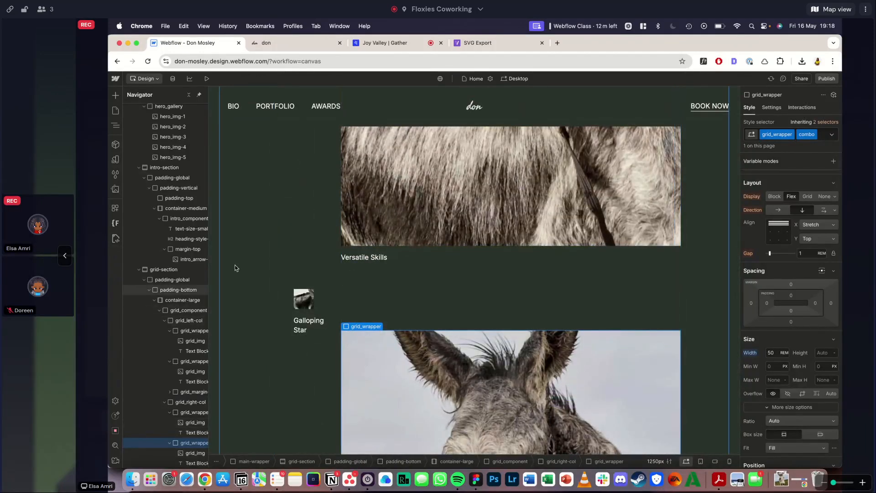
key("ctrl+z")
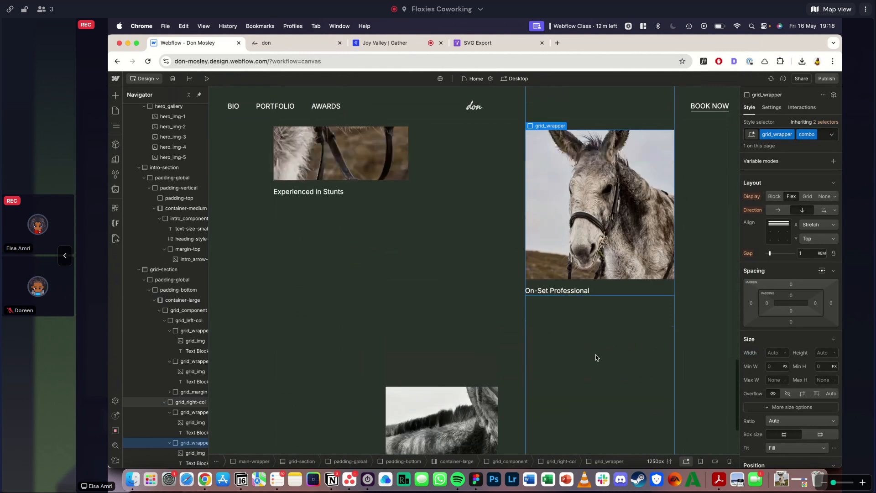
Step: Try a 30vw right spacing on the wrapper, then restore the negative value
left_click(832, 304)
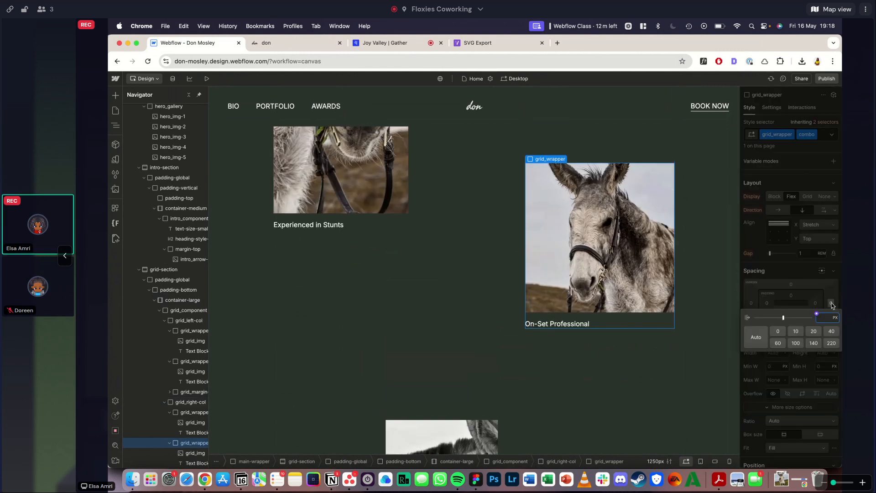
key("Return")
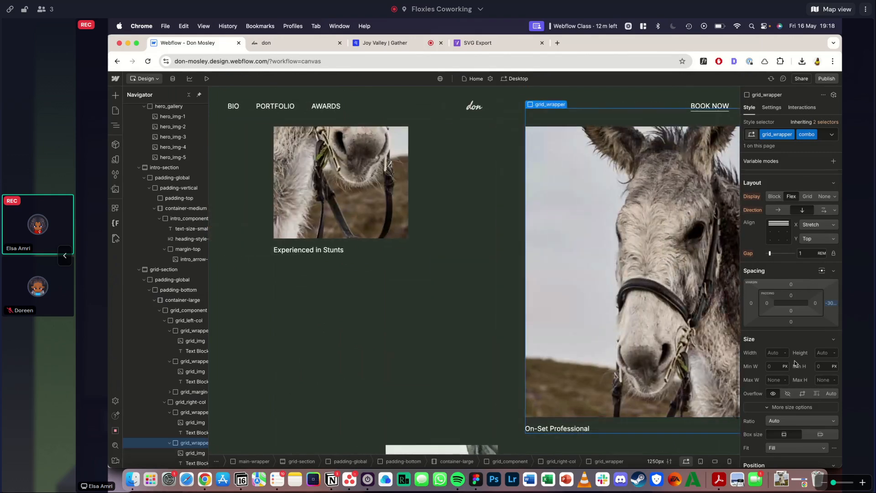
left_click(831, 303)
type("30")
key("Return")
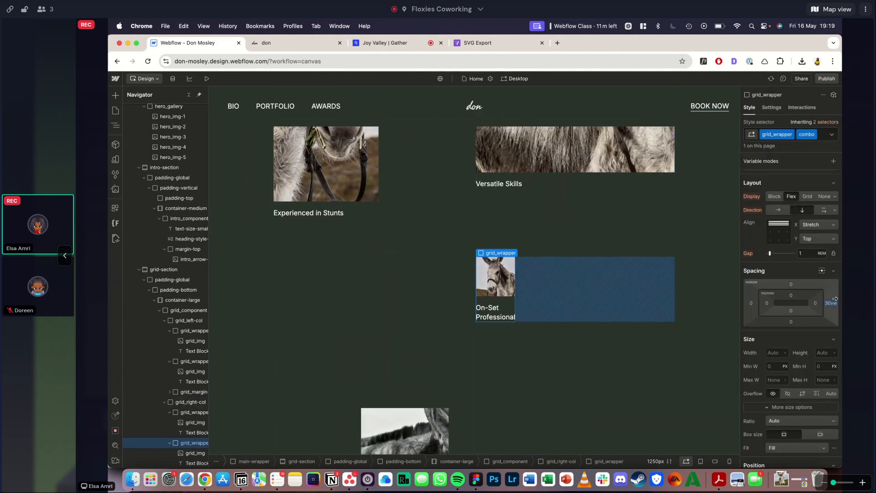
key("super+z")
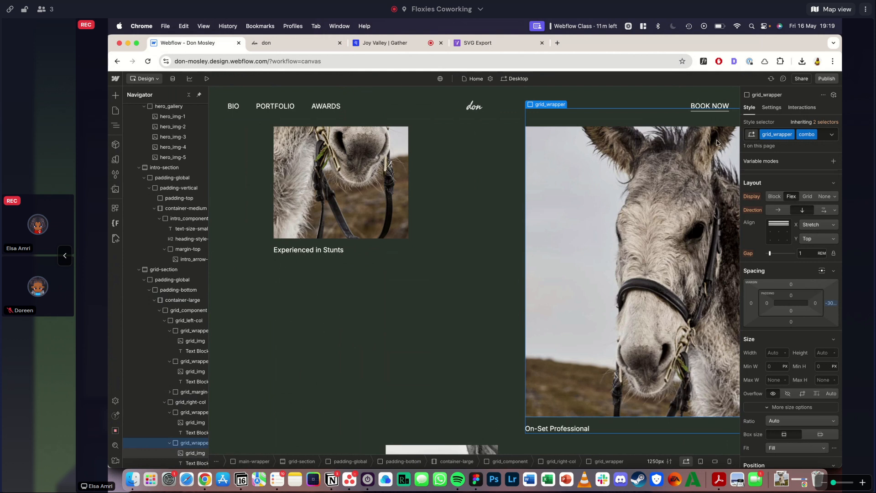
Step: Compare the portrait's placement with the Squarespace reference layout
left_click(293, 26)
left_click(292, 26)
left_click(291, 45)
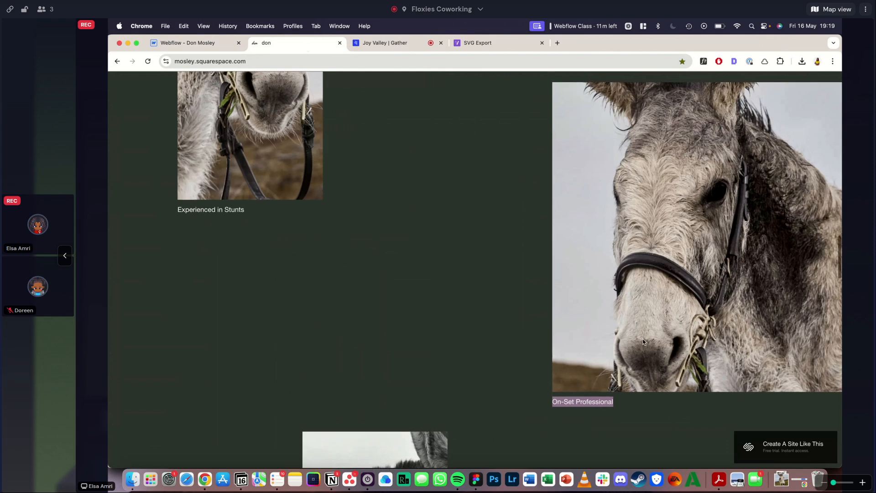
scroll(464, 235, "up", 10)
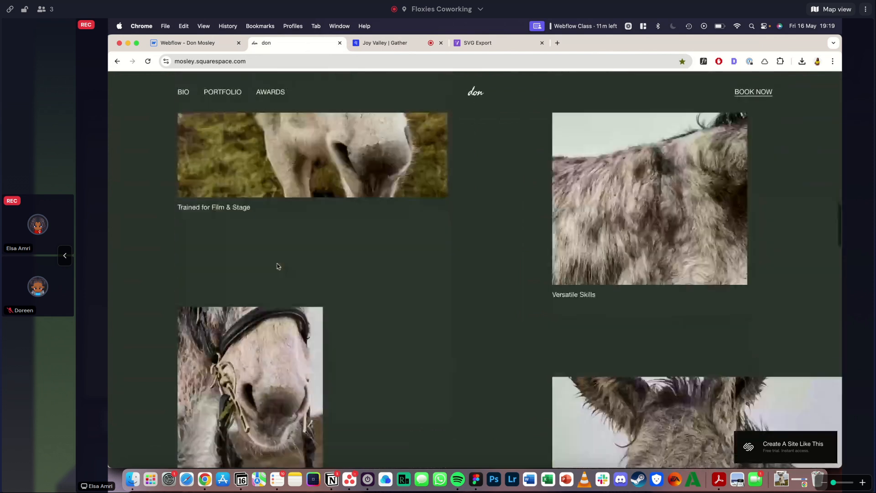
scroll(278, 266, "down", 6)
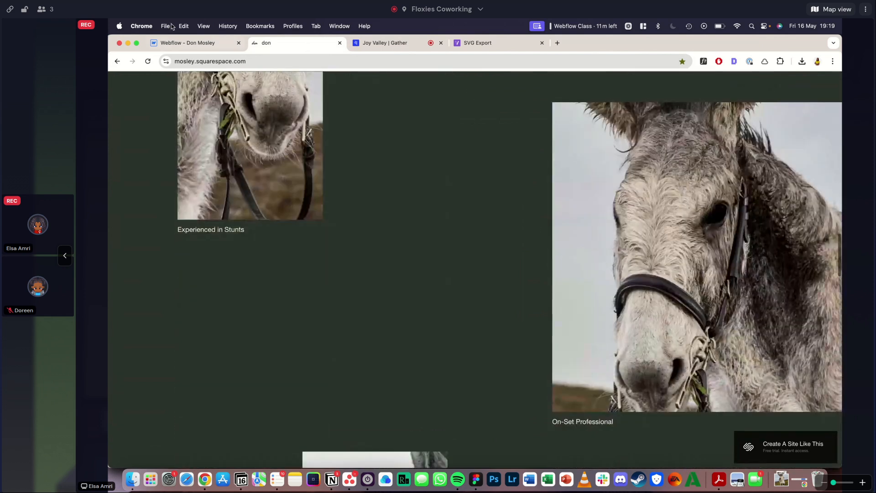
left_click(187, 42)
Step: Set the wrapper's right margin to -15 and preview the page
left_click_drag(831, 302, 319, 151)
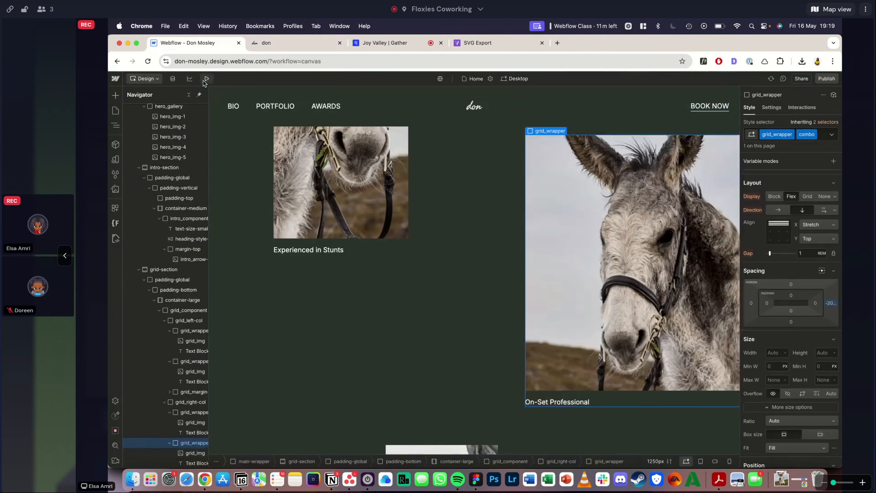
left_click(207, 79)
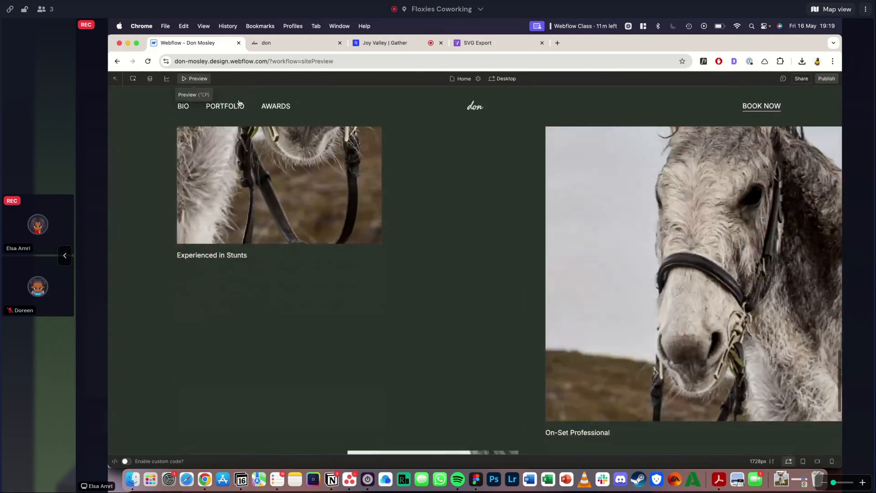
key("alt+p")
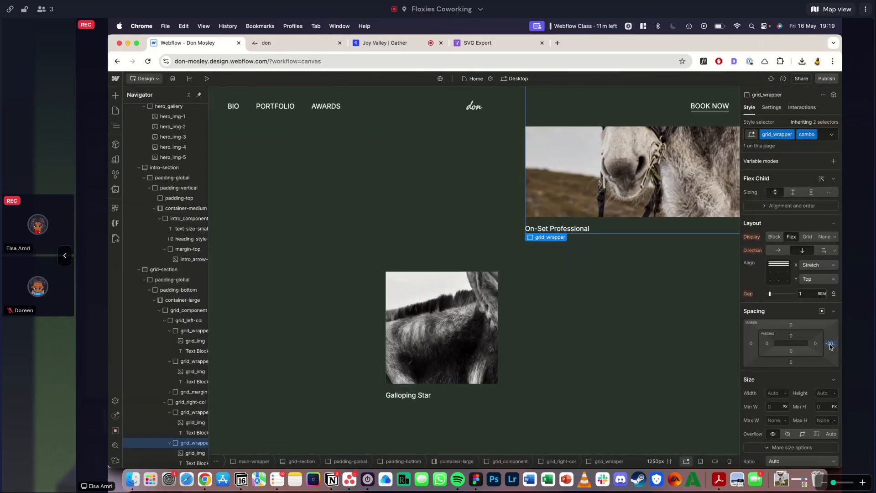
left_click(831, 344)
type("-10")
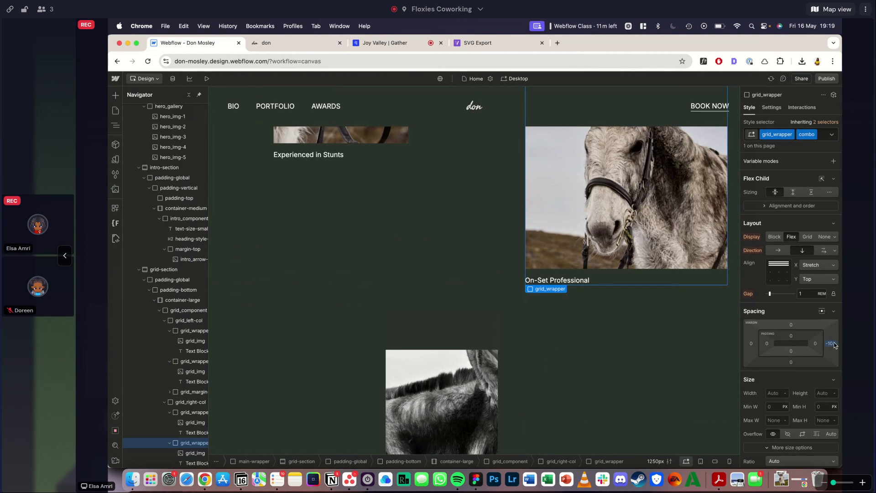
type("-15")
key("Return")
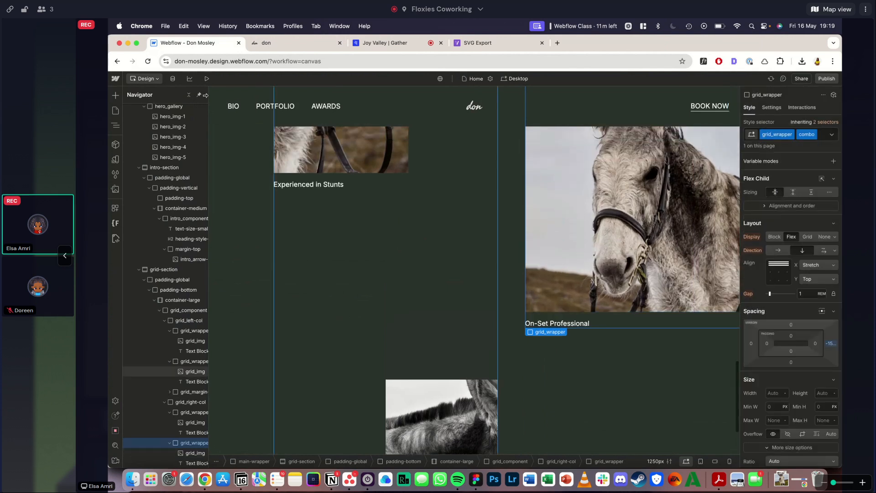
left_click(207, 78)
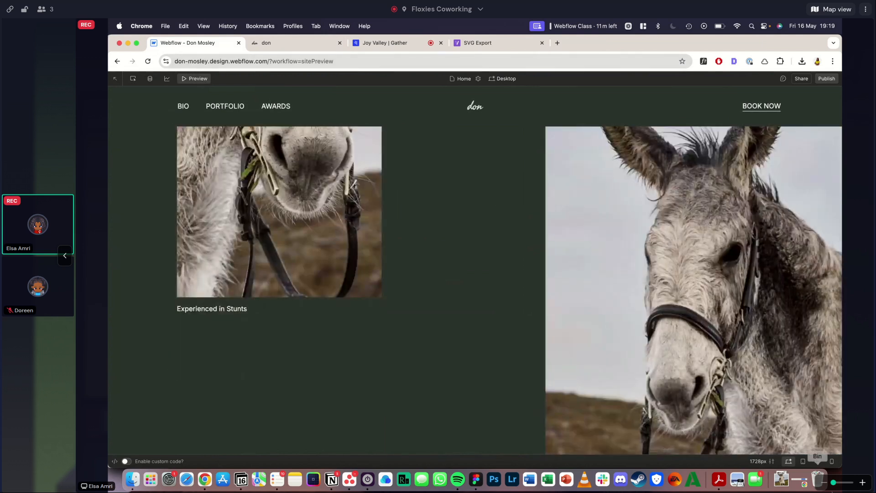
Step: Set the canvas width to 2500px, scroll through the preview, then exit preview
left_click(756, 462)
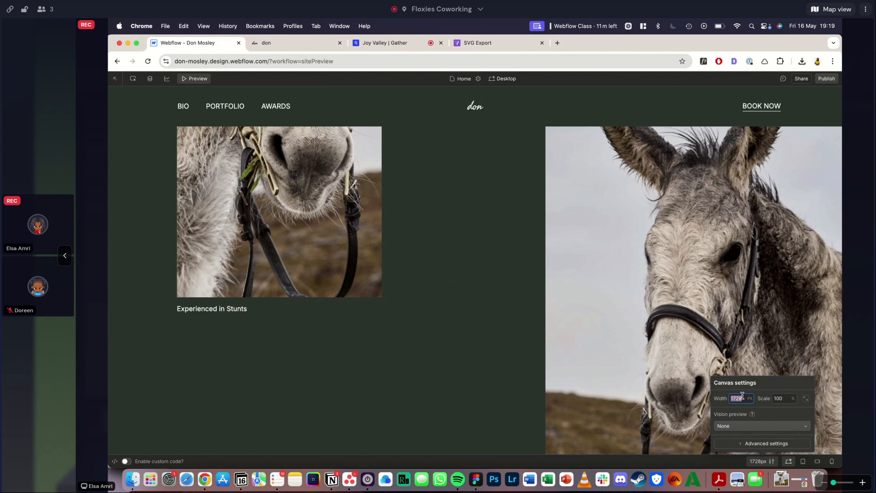
key("Return")
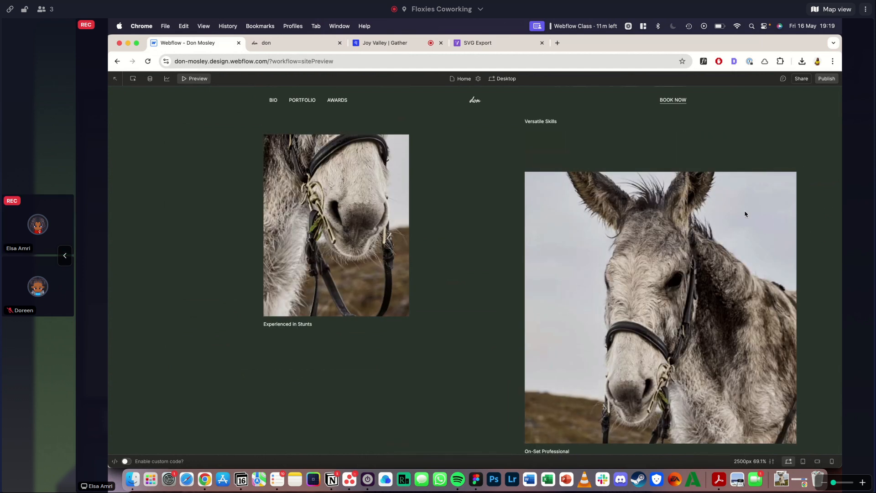
scroll(745, 214, "down", 5)
scroll(745, 212, "up", 10)
scroll(721, 295, "down", 5)
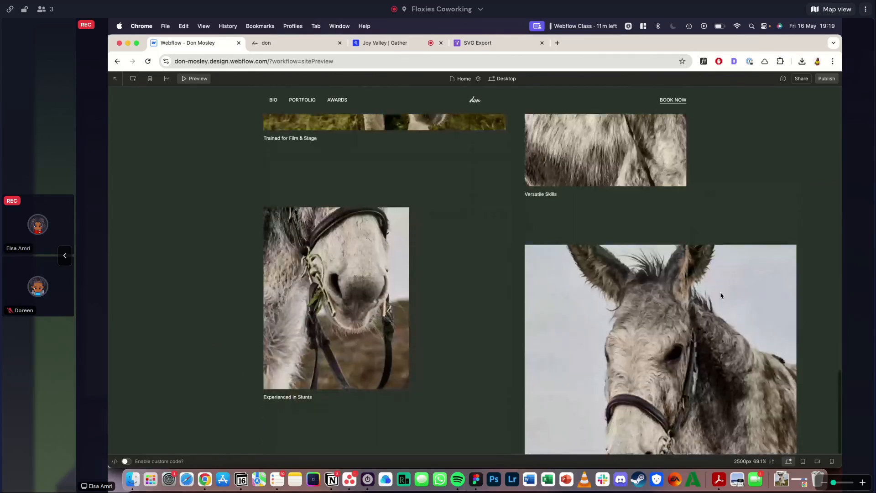
scroll(721, 295, "down", 4)
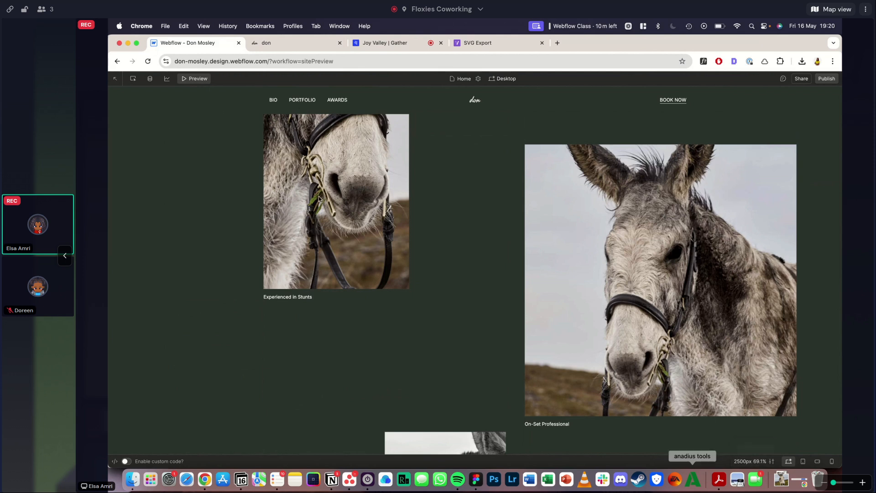
left_click(194, 79)
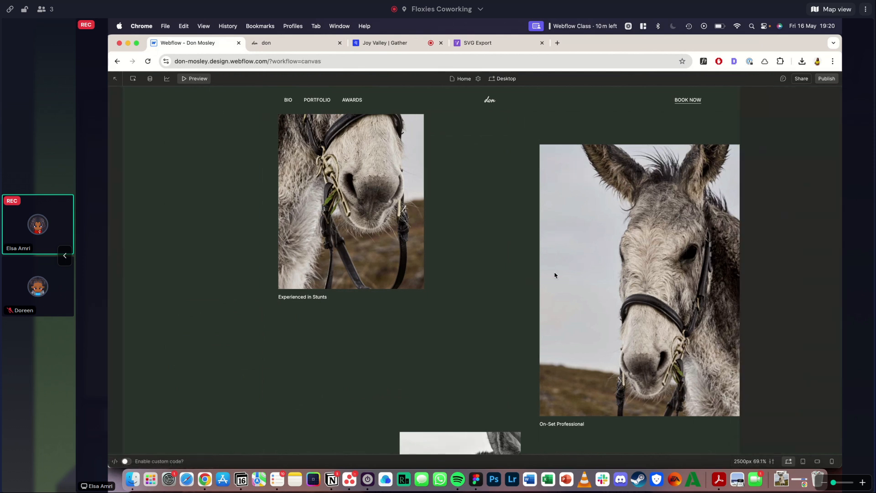
Step: Set grid-section's Overflow to Hidden so the portrait is clipped at the right edge
left_click(416, 176)
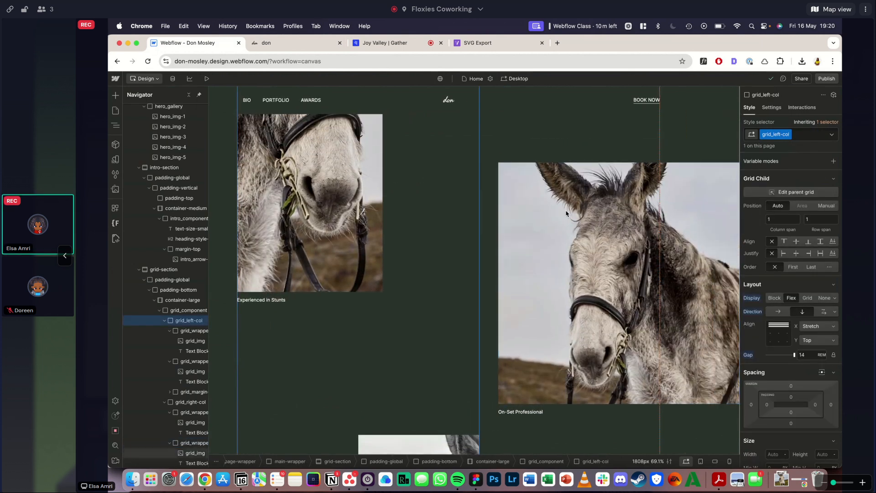
scroll(566, 213, "down", 3)
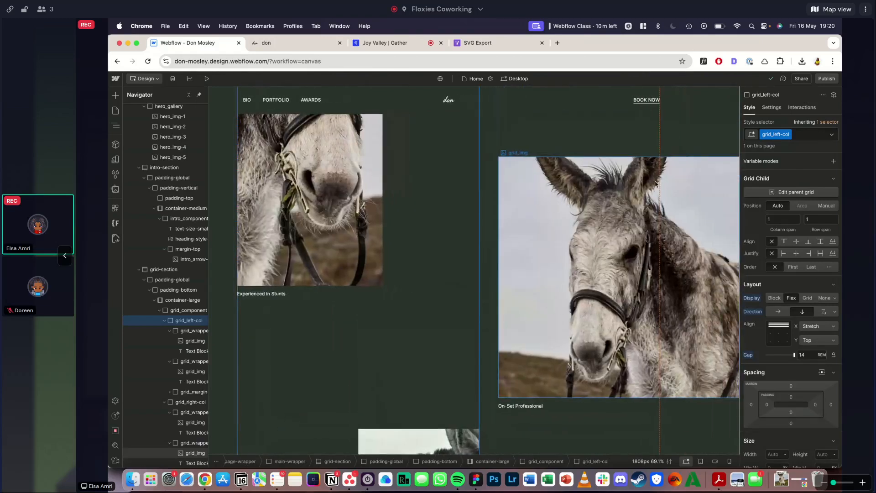
left_click(161, 270)
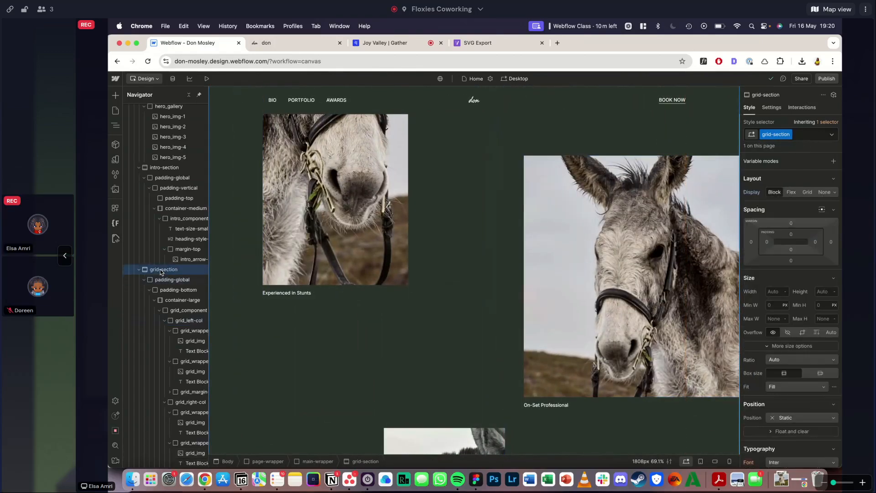
left_click(788, 333)
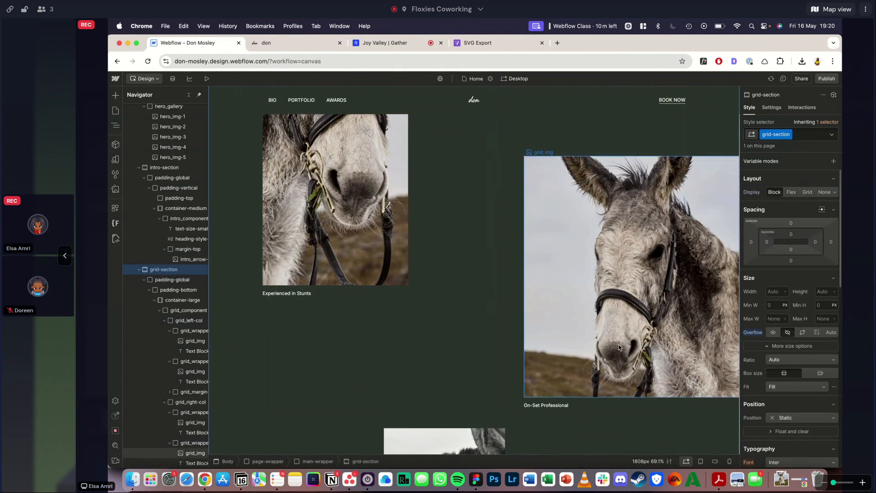
scroll(619, 348, "down", 3)
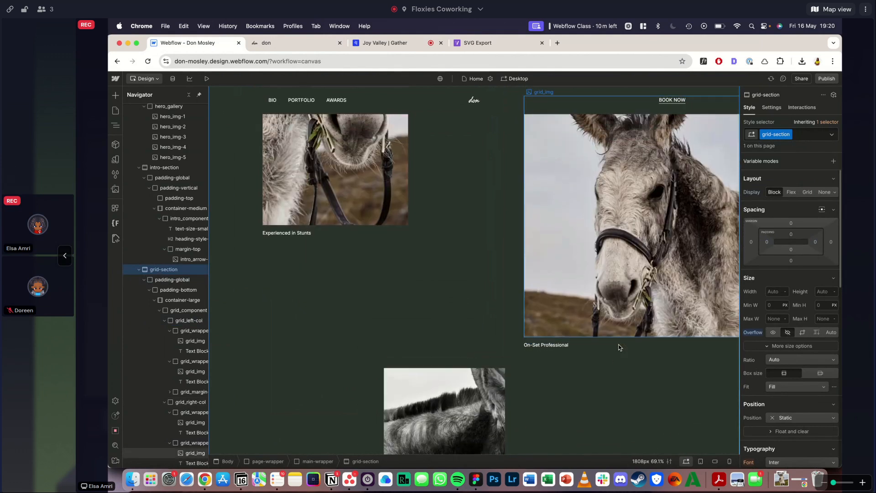
Step: Preview the page to check the image clipping, then return to the designer
left_click(206, 78)
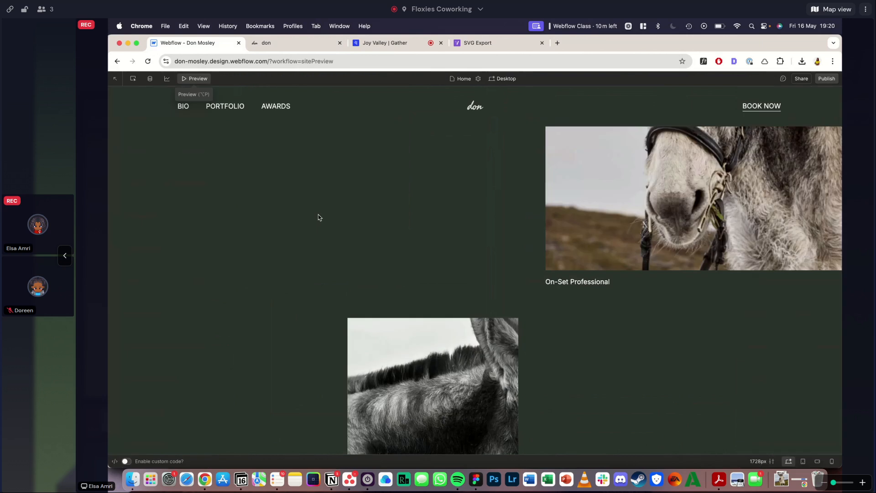
scroll(319, 218, "down", 5)
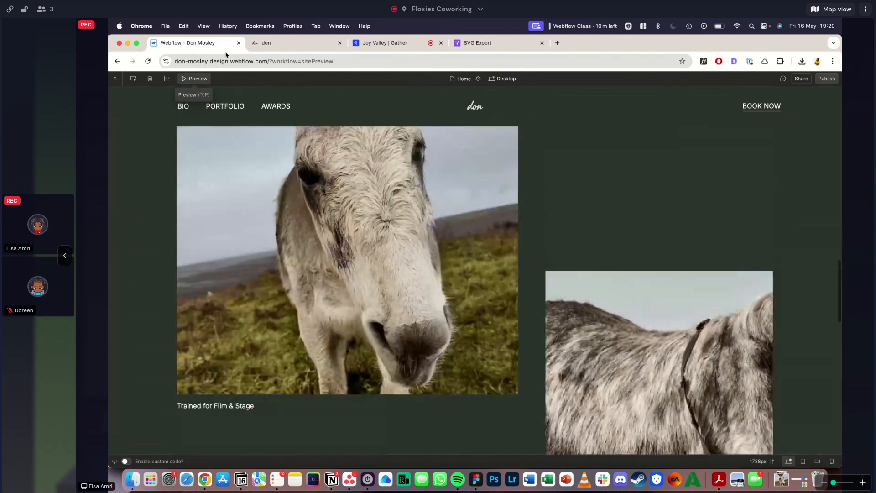
key("Escape")
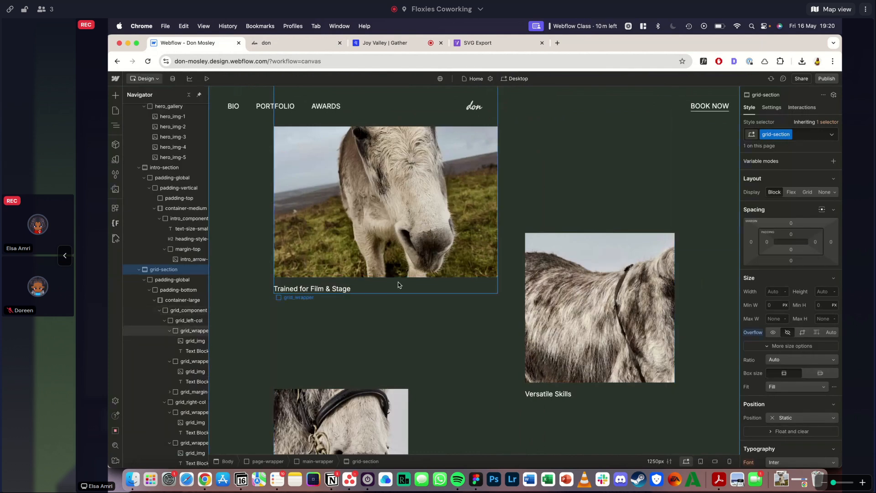
Step: Add a combo class to the Trained for Film & Stage wrapper
left_click(399, 277)
scroll(647, 274, "down", 5)
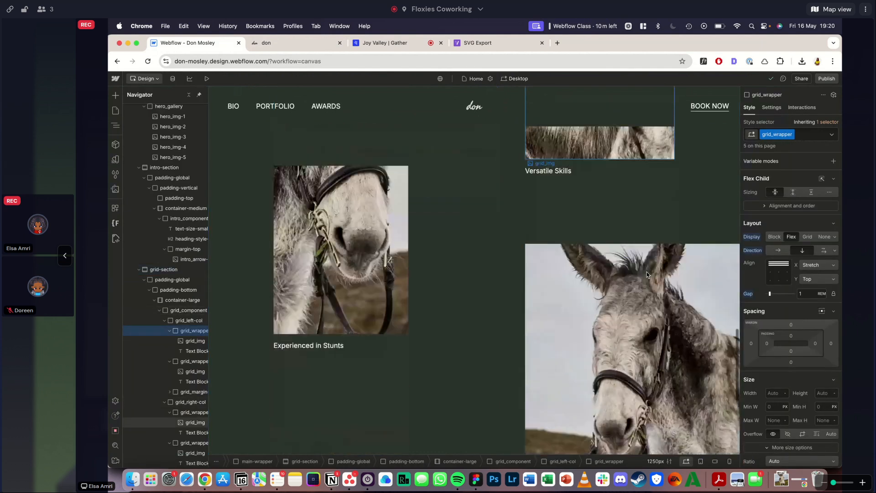
scroll(651, 284, "up", 5)
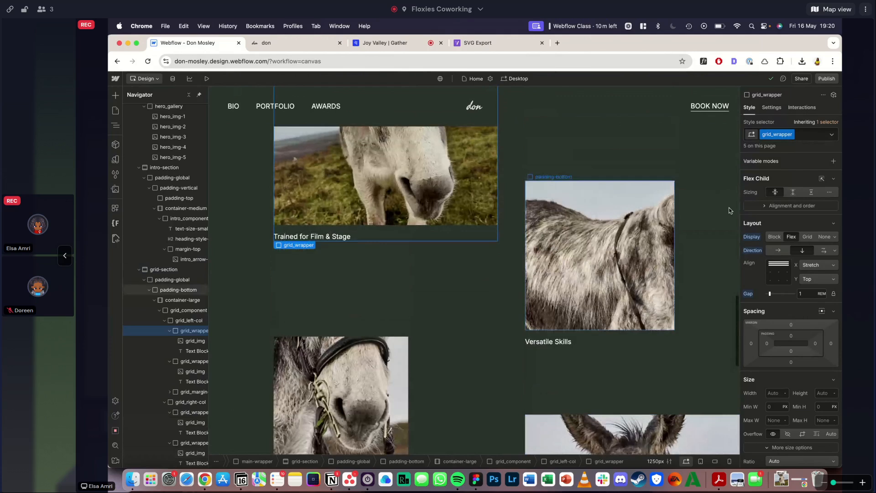
left_click(803, 130)
left_click(756, 183)
Step: Rename the On-Set Professional wrapper's combo class to margin-right-minus15vw
scroll(603, 355, "down", 6)
left_click(588, 399)
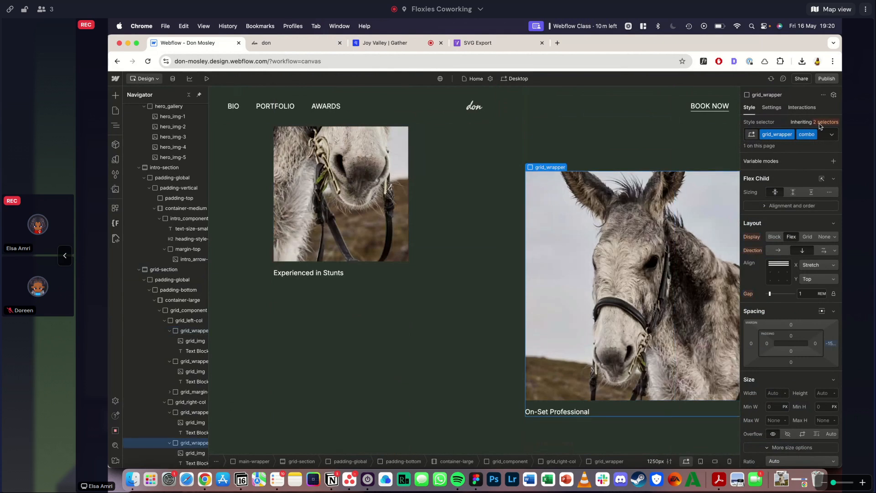
type("margin-right-")
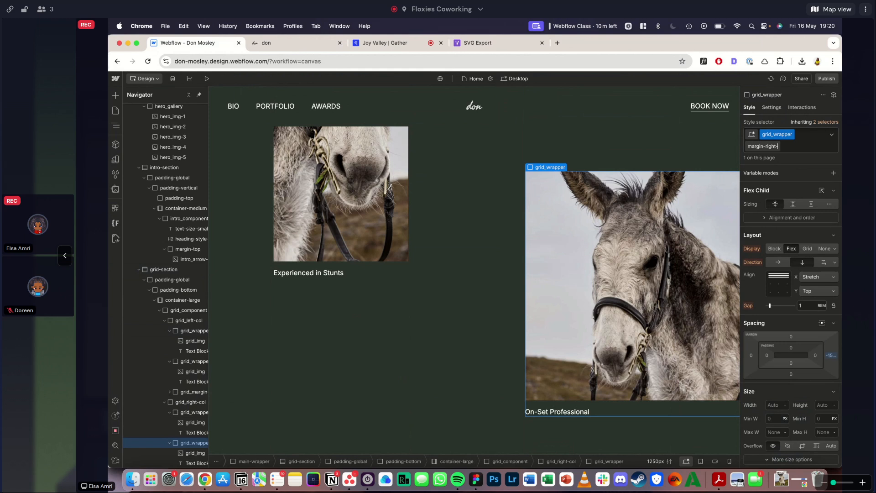
type("minus15vw")
key("Return")
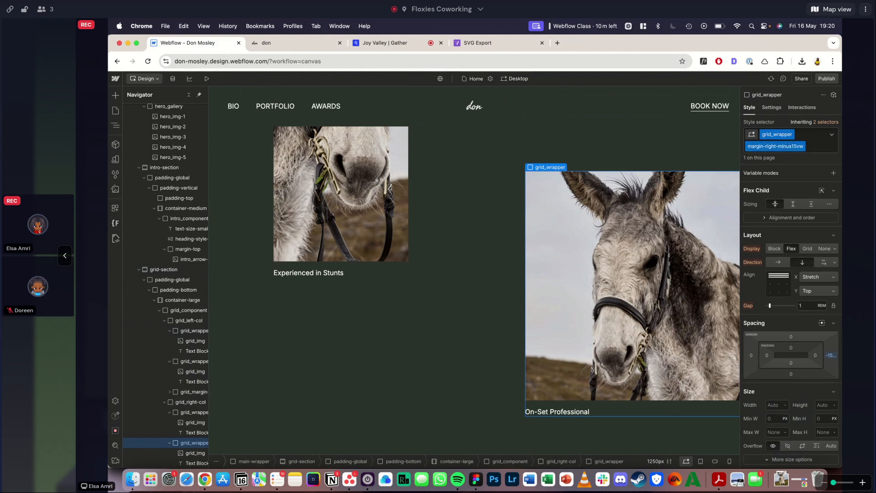
Step: Give the Trained for Film & Stage wrapper a width-80% combo class and set its Width to 80%
scroll(401, 345, "up", 7)
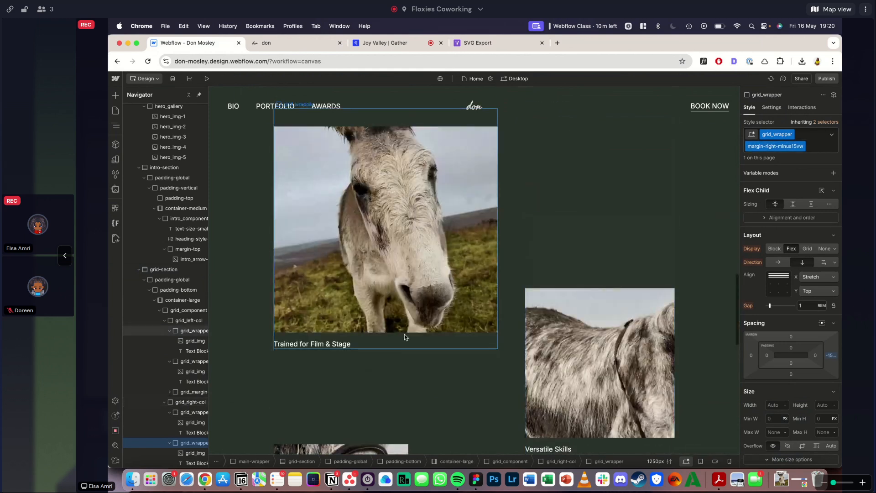
left_click(405, 336)
key("super+Return")
type("width")
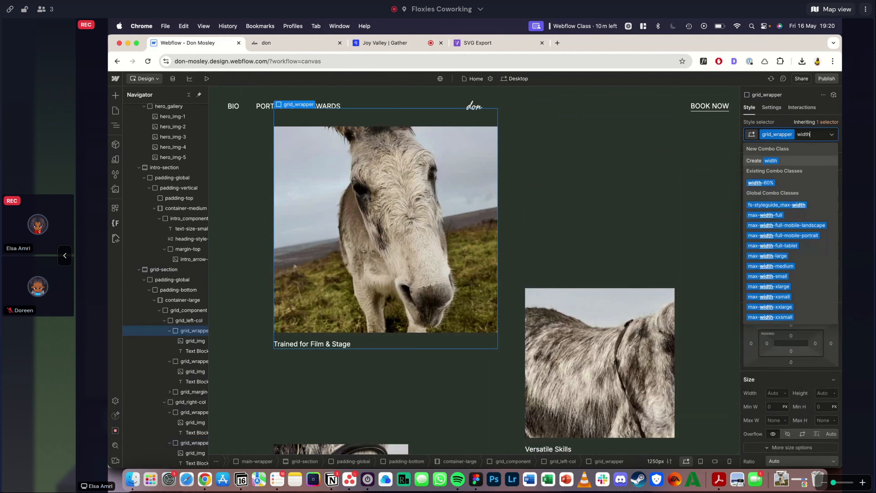
type("-60%")
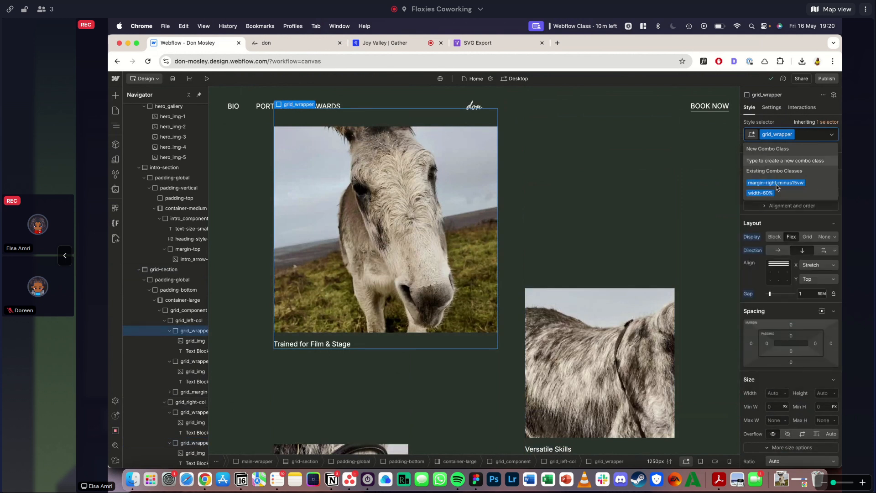
key("Return")
left_click(817, 133)
key("BackSpace")
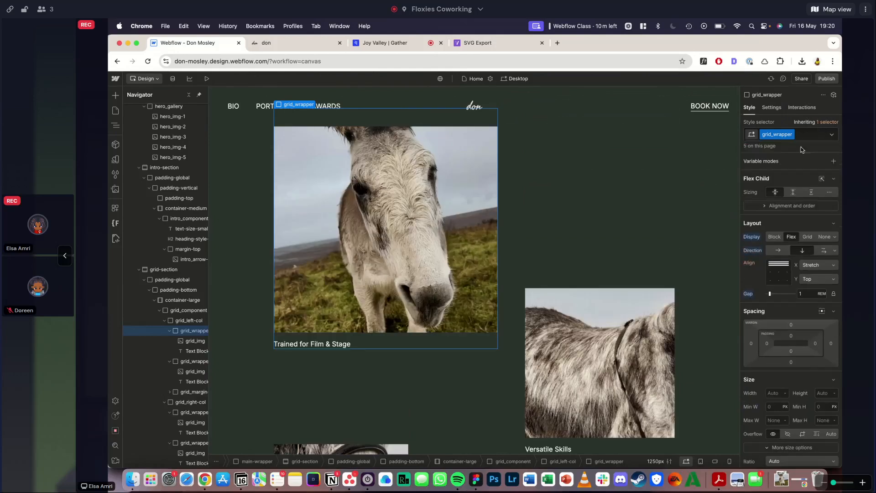
type("width-80%")
key("Return")
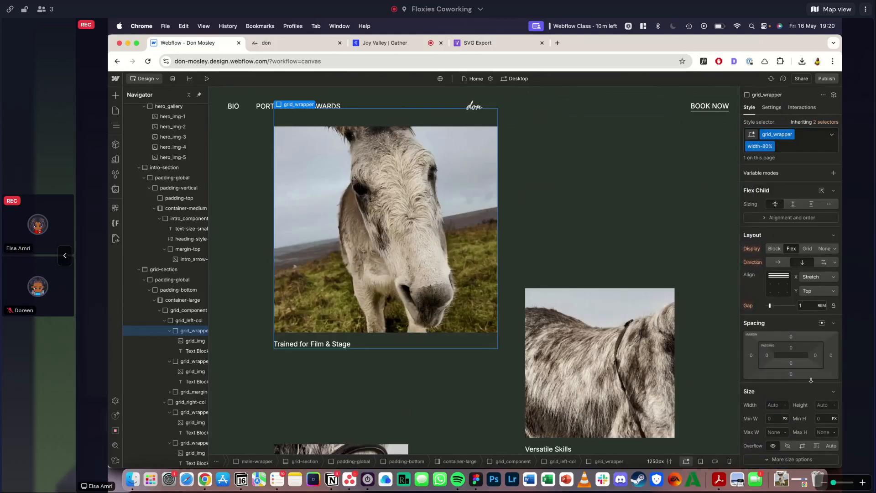
type("80%")
key("Return")
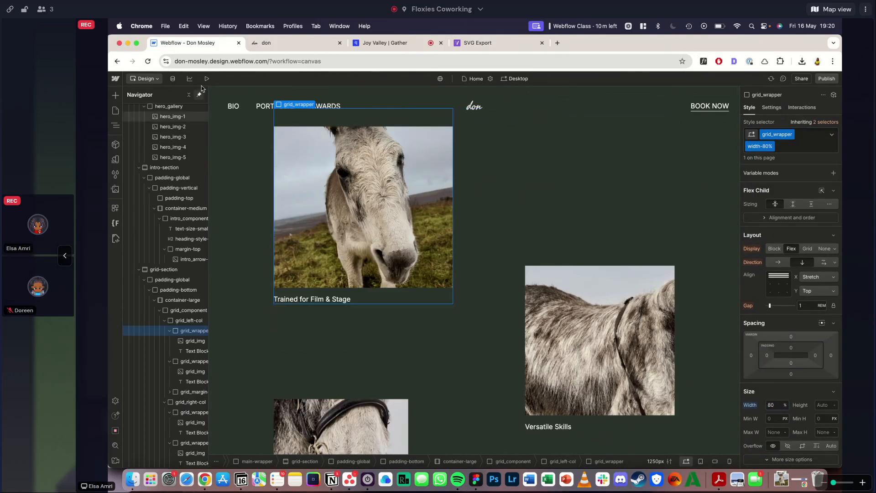
Step: Preview the image grid and compare it with the Squarespace reference site
left_click(207, 77)
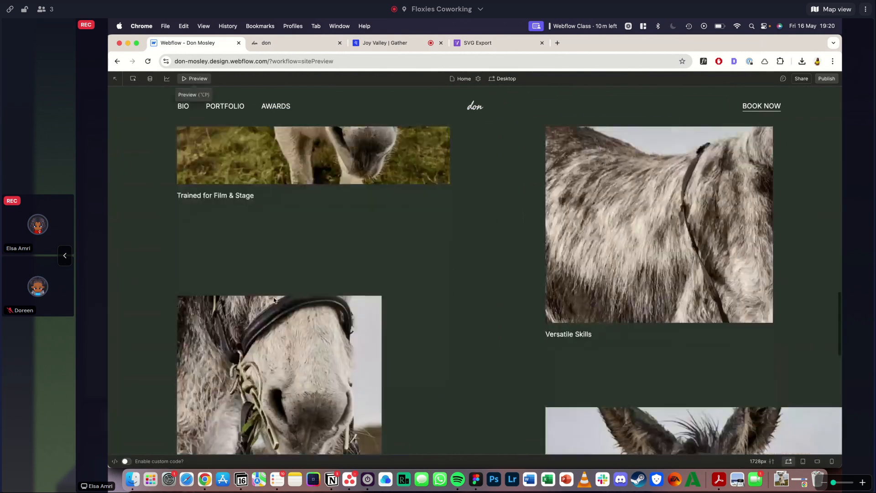
left_click(293, 25)
left_click(265, 43)
left_click(265, 42)
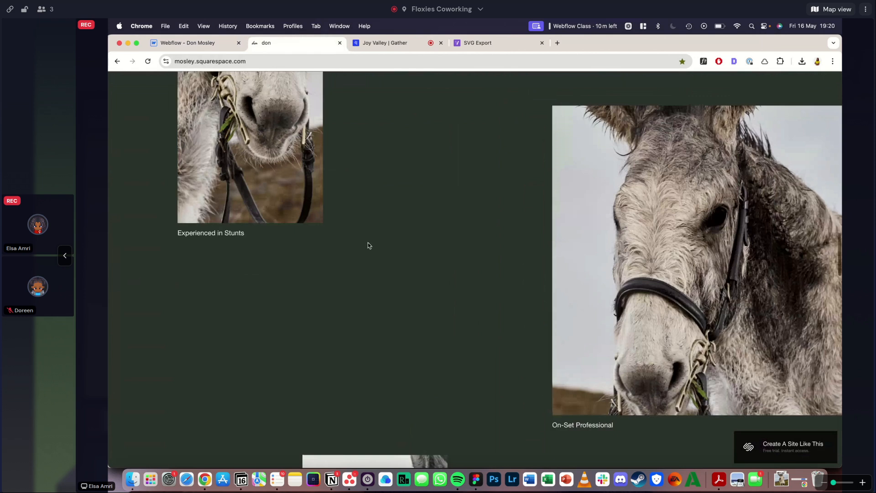
scroll(201, 74, "up", 10)
left_click(191, 47)
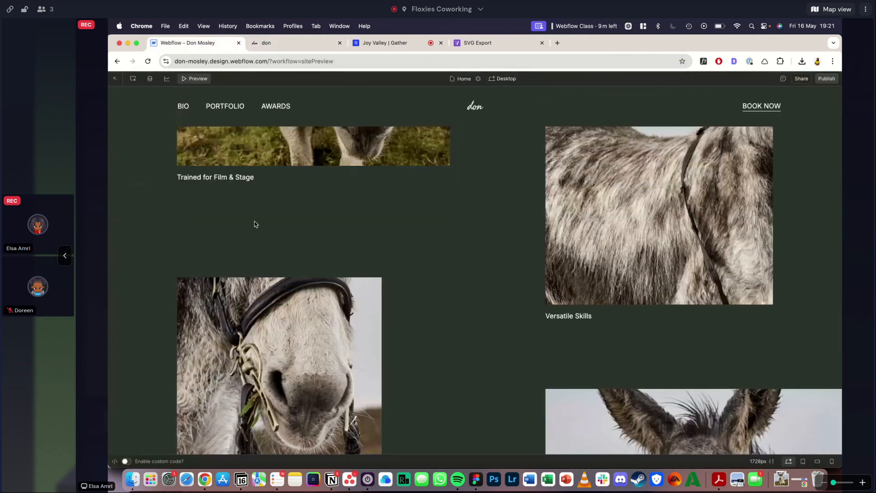
scroll(254, 221, "down", 5)
scroll(254, 221, "up", 10)
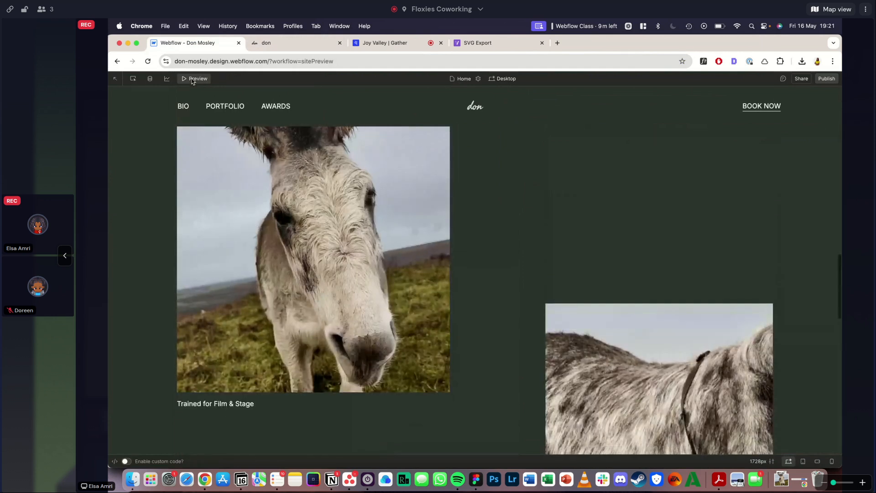
left_click(192, 80)
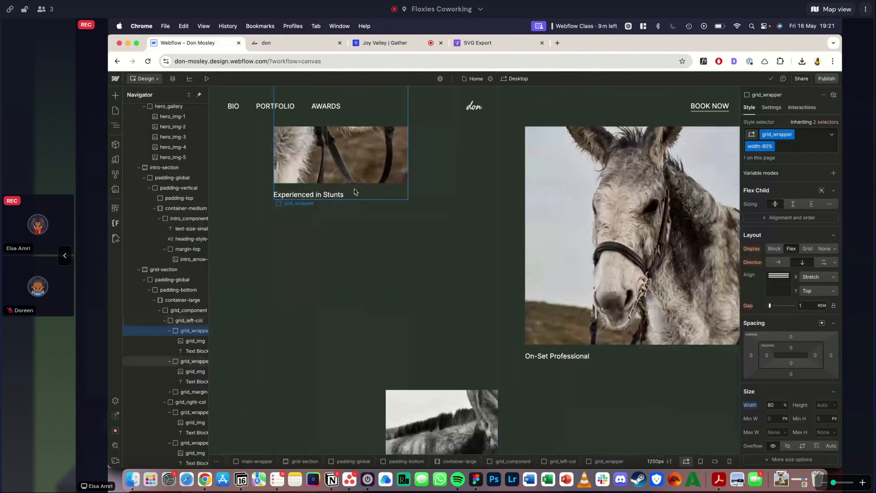
Step: Set the Experienced in Stunts card's width to 50% and rename its combo class to width-50%
left_click(355, 191)
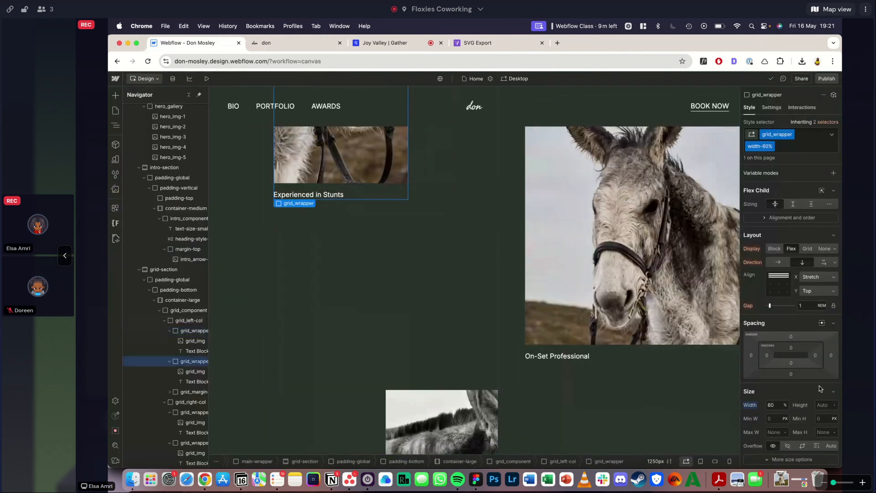
type("50")
key("Return")
double_click(762, 146)
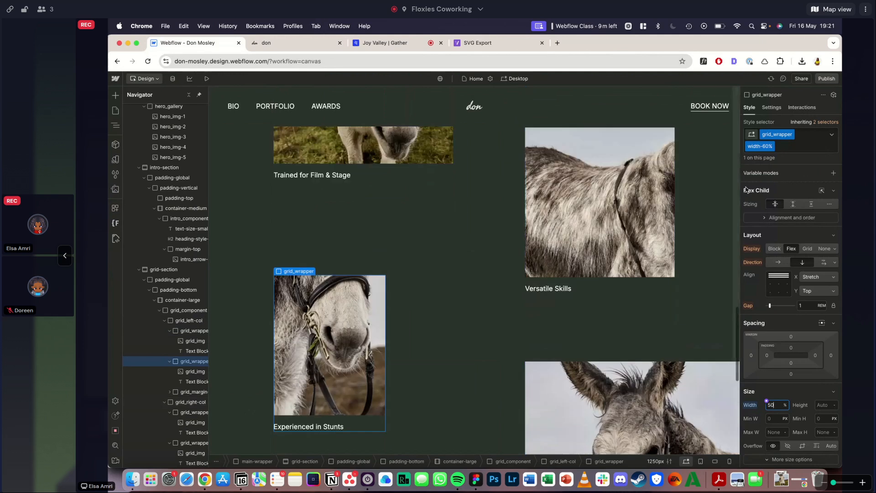
key("Return")
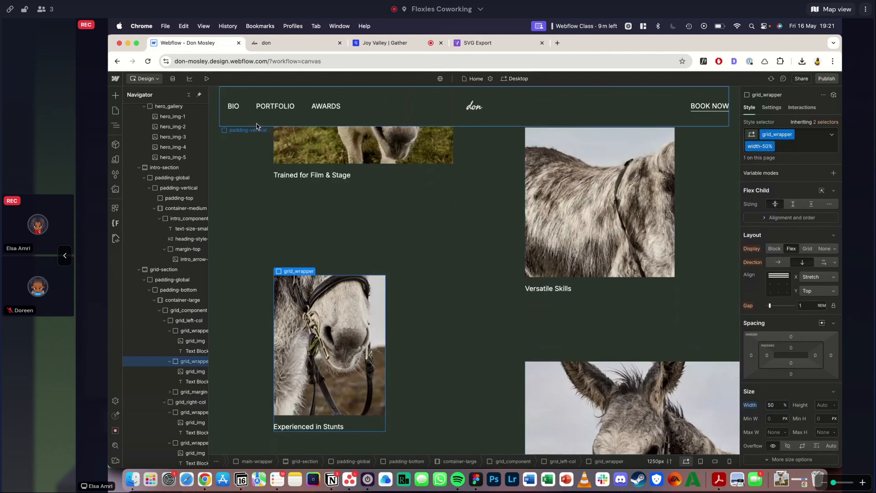
Step: Check the narrowed Stunts photo in preview against the reference site
left_click(206, 78)
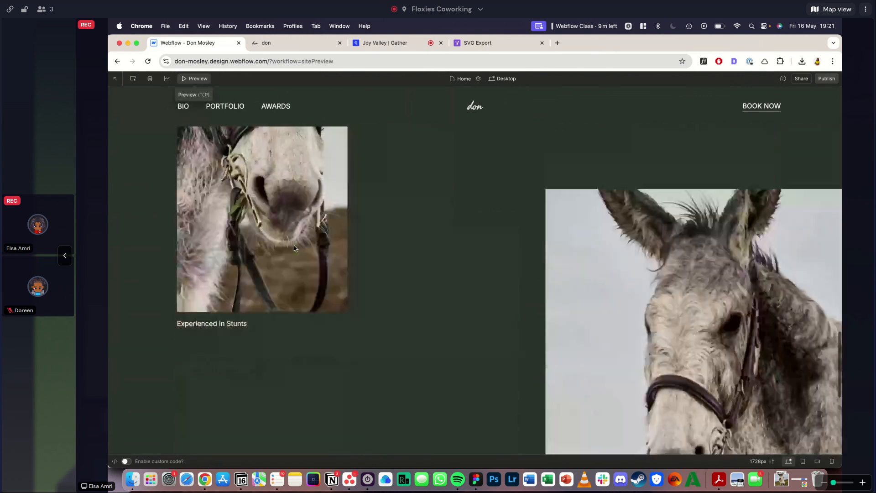
scroll(294, 245, "down", 3)
left_click(320, 43)
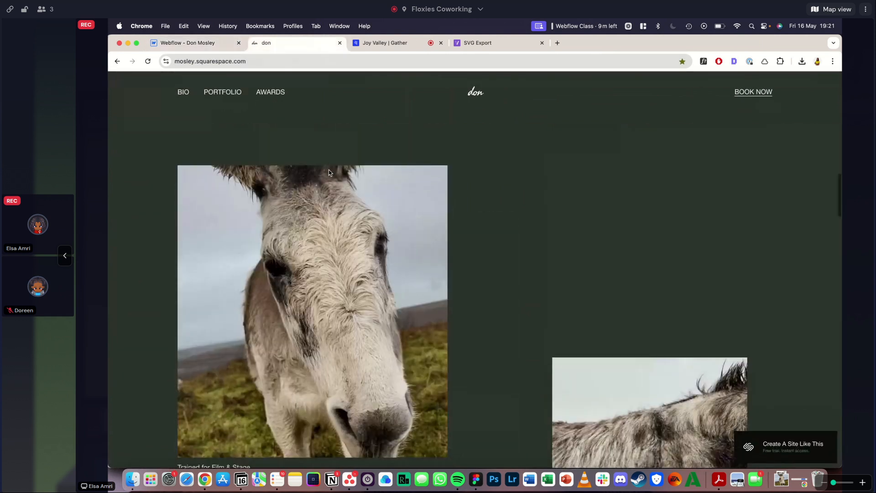
scroll(330, 172, "down", 5)
left_click(188, 43)
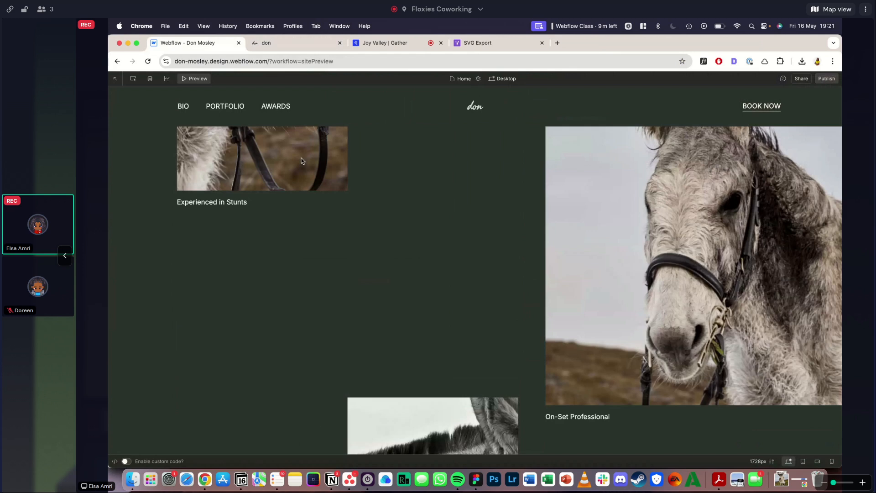
left_click(198, 79)
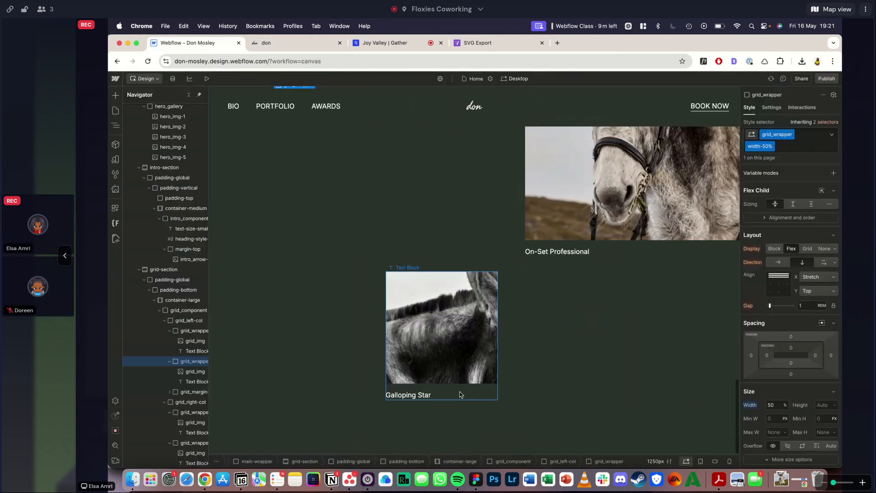
Step: Select the wrapper around the Galloping Star card and inspect its left margin
left_click(558, 461)
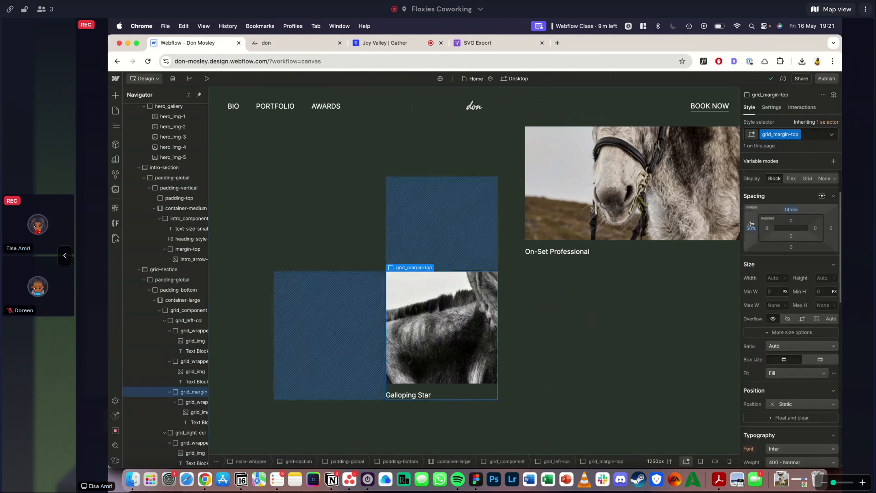
left_click(752, 228)
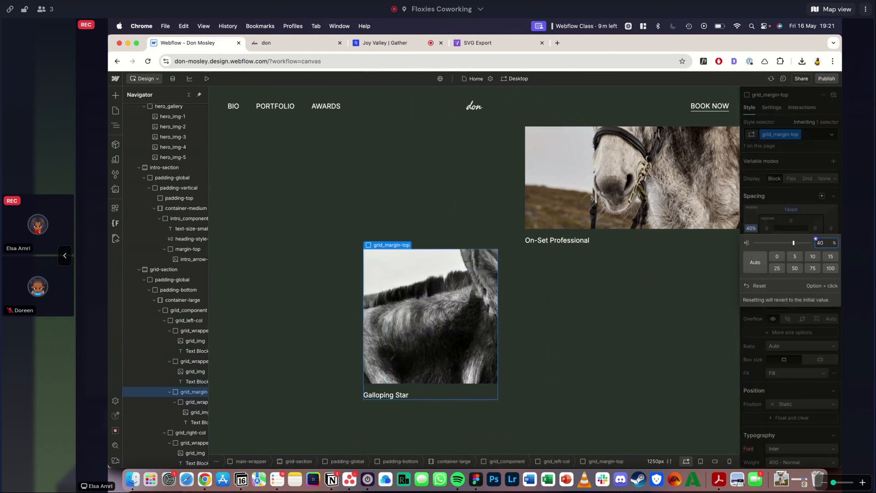
key("Escape")
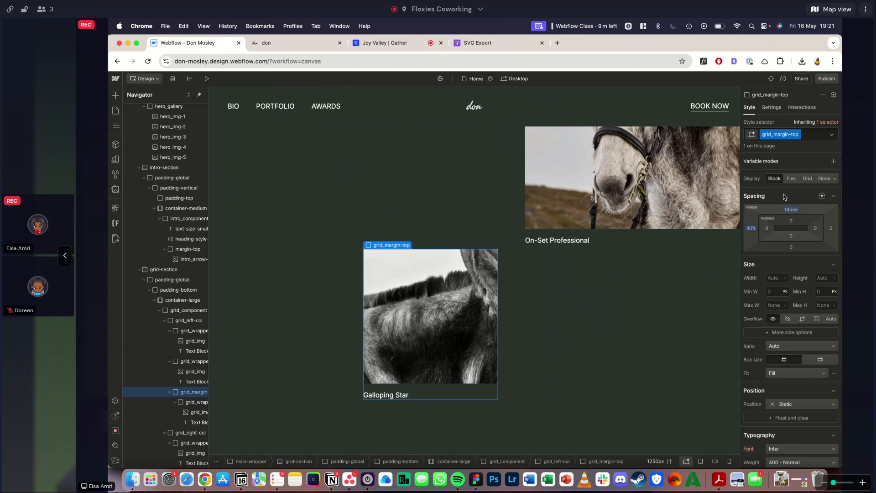
Step: Swap the Galloping Star card's combo class from width-50% to width-80%
left_click(453, 304)
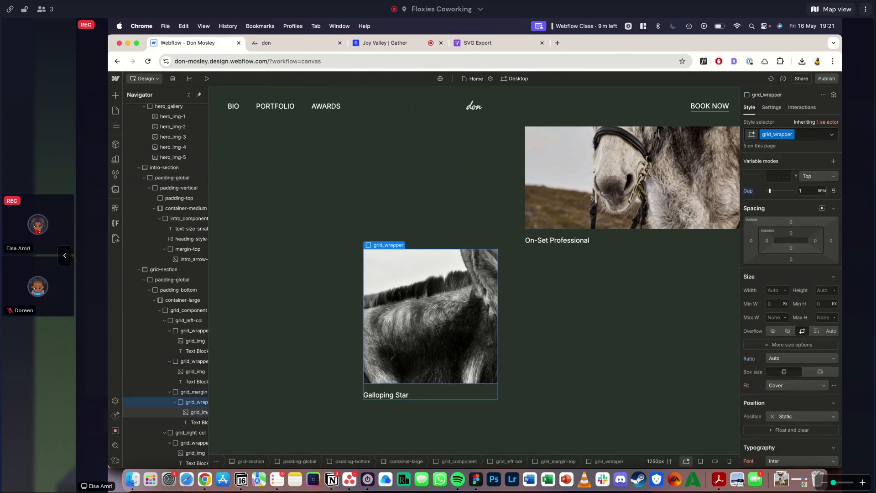
left_click(813, 134)
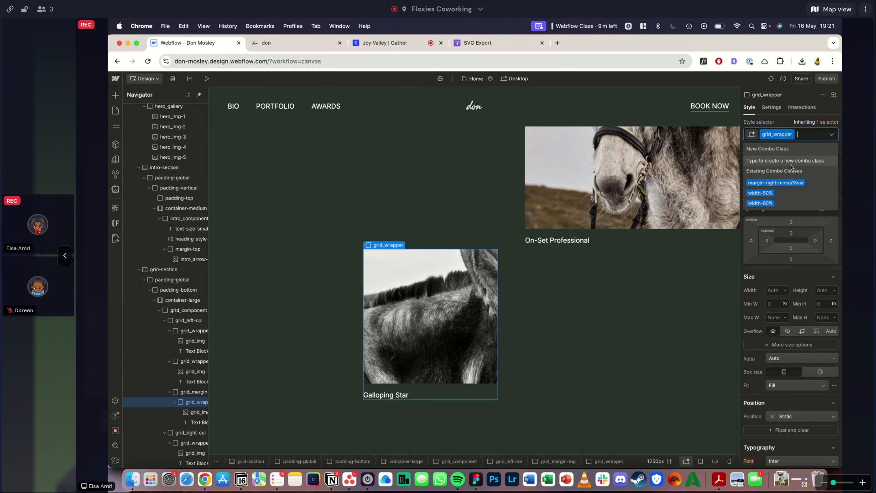
left_click(771, 197)
key("BackSpace")
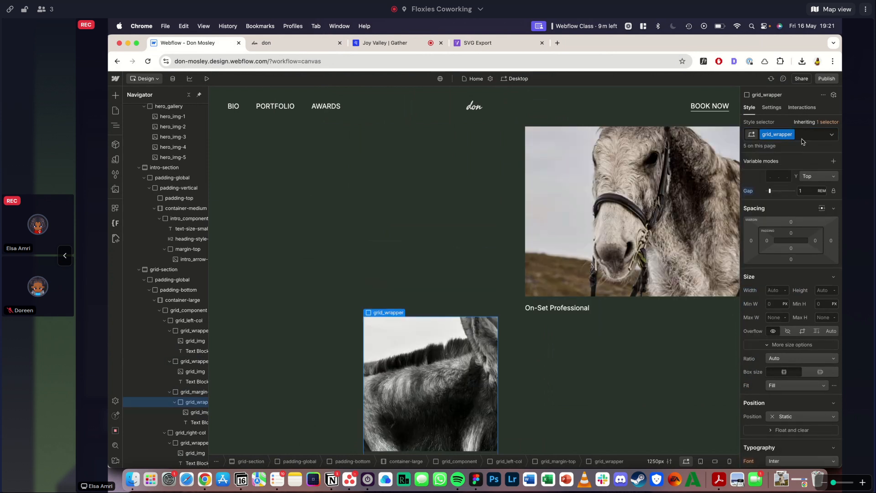
left_click(769, 203)
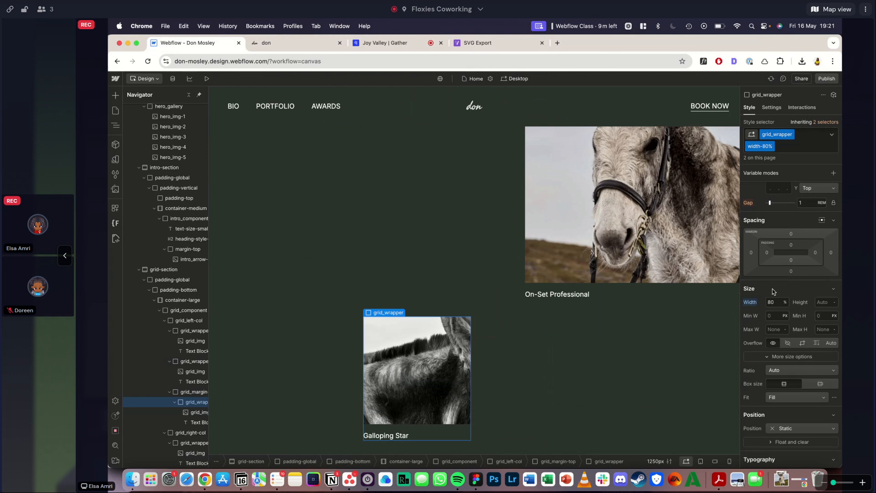
scroll(774, 292, "down", 3)
scroll(632, 332, "down", 1)
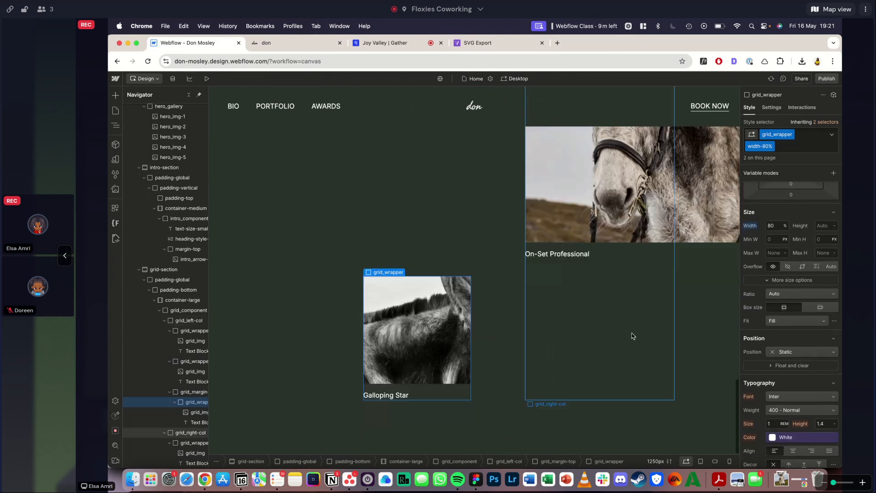
Step: Give the parent grid_margin-top block a 30% left margin and compare with the Squarespace reference
left_click(205, 79)
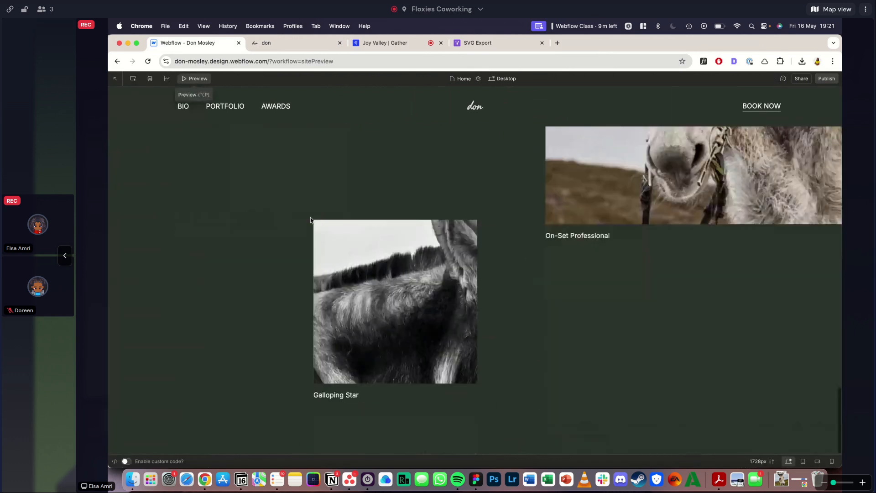
left_click(196, 80)
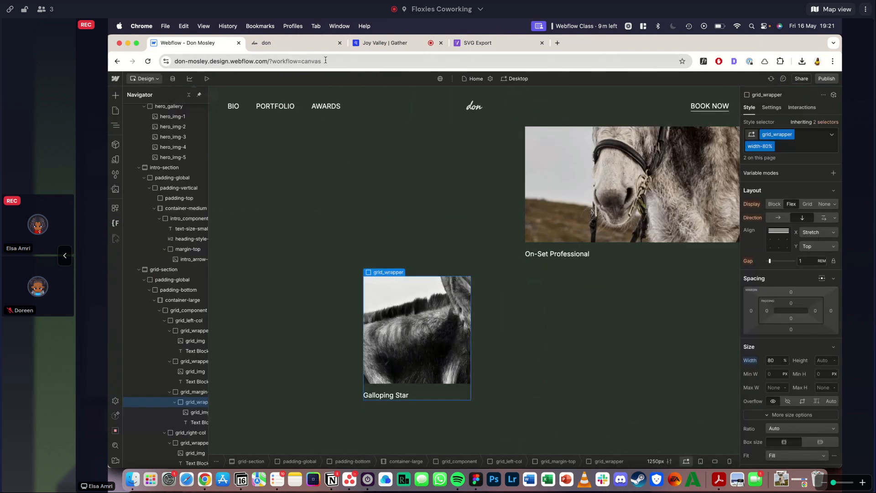
key("super+shift+p")
key("super+shift+p")
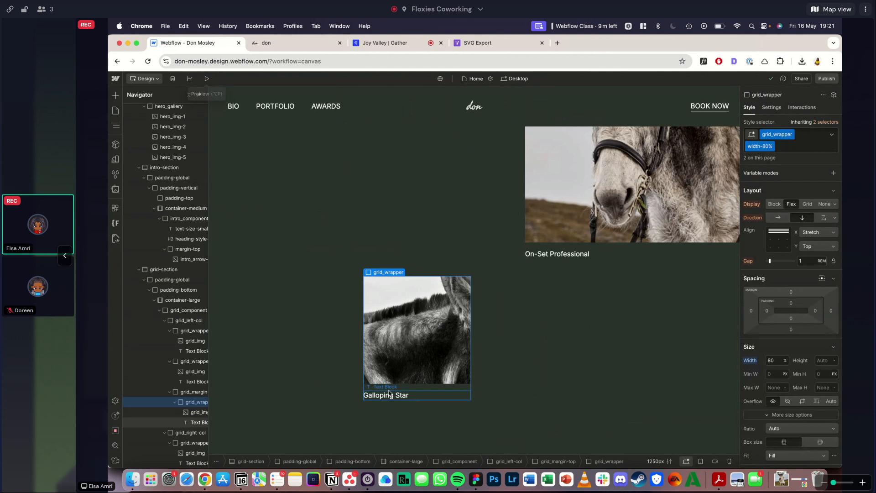
key("super+z")
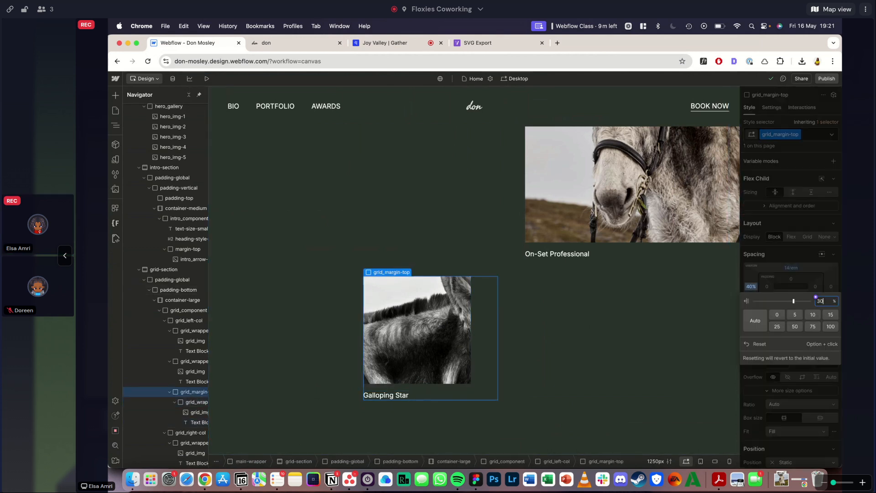
scroll(211, 96, "left", 2)
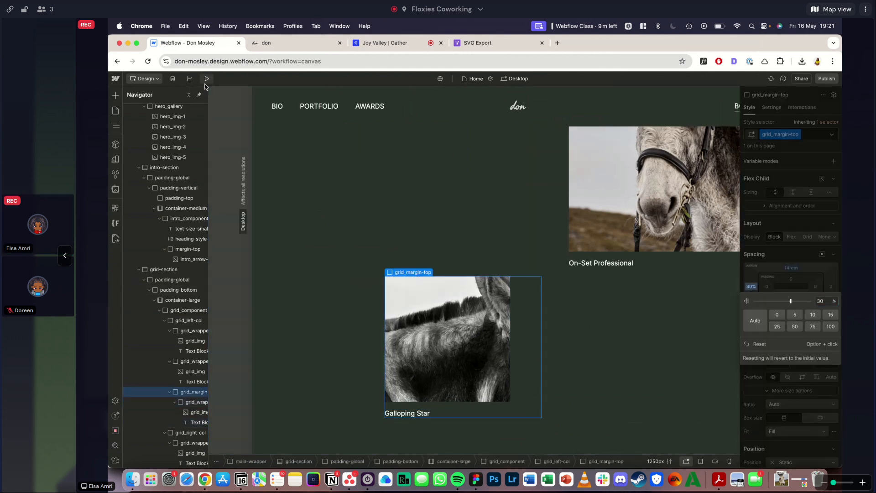
left_click(206, 80)
left_click(274, 43)
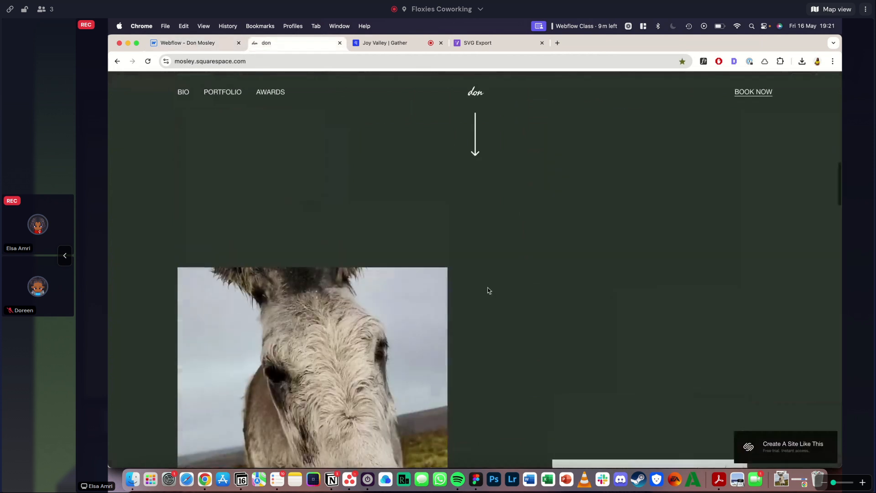
left_click(201, 48)
key("shift+2")
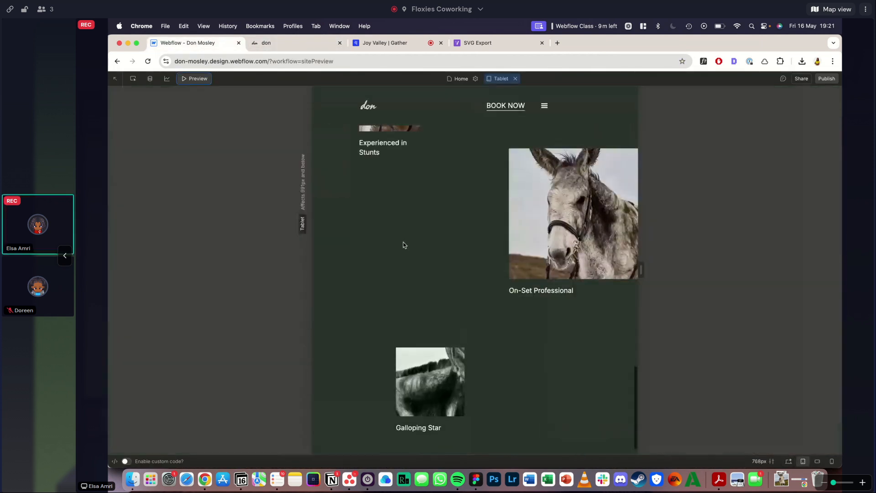
mouse_move(639, 266)
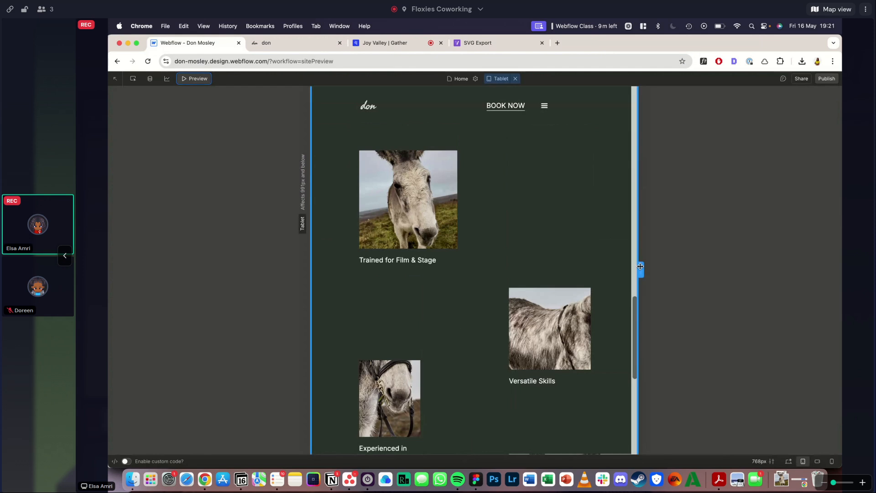
left_click_drag(639, 267, 668, 270)
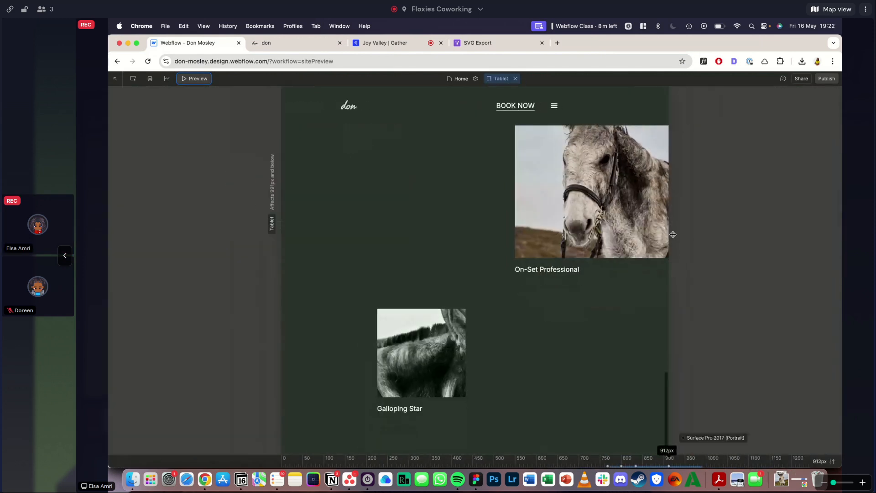
scroll(630, 245, "up", 10)
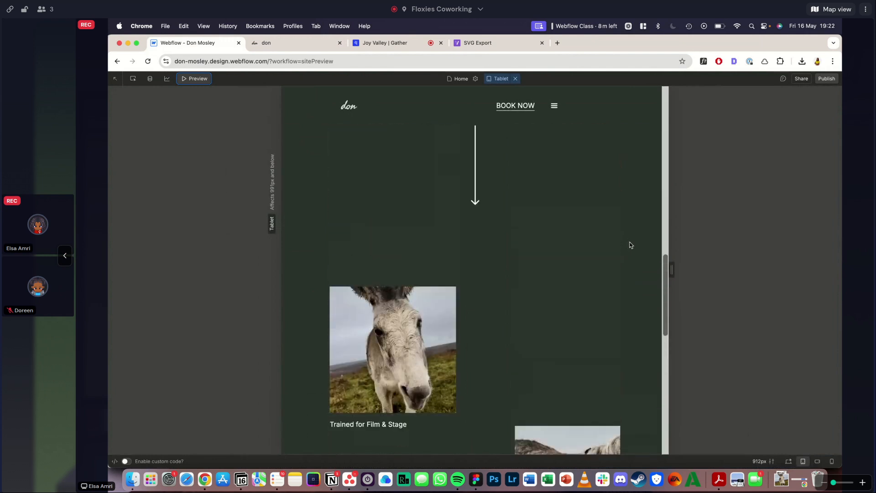
scroll(628, 249, "down", 5)
key("super+shift+p")
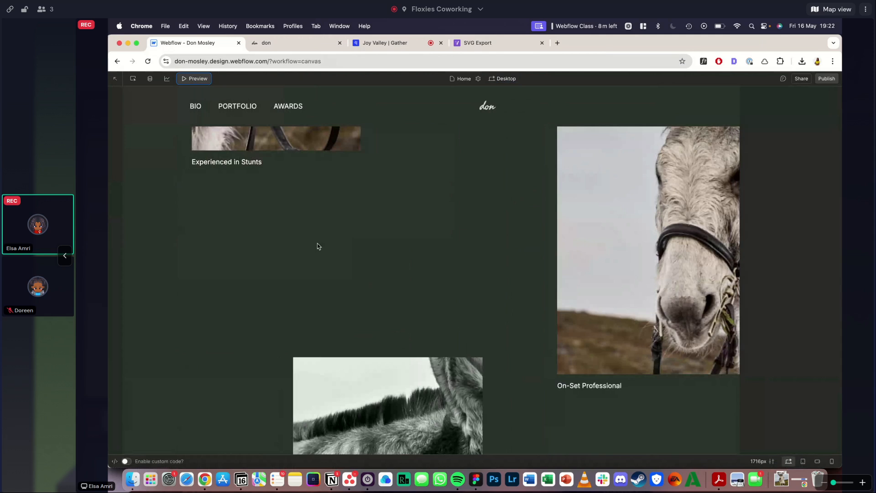
key("super+shift+p")
key("ctrl+Tab")
scroll(265, 247, "down", 10)
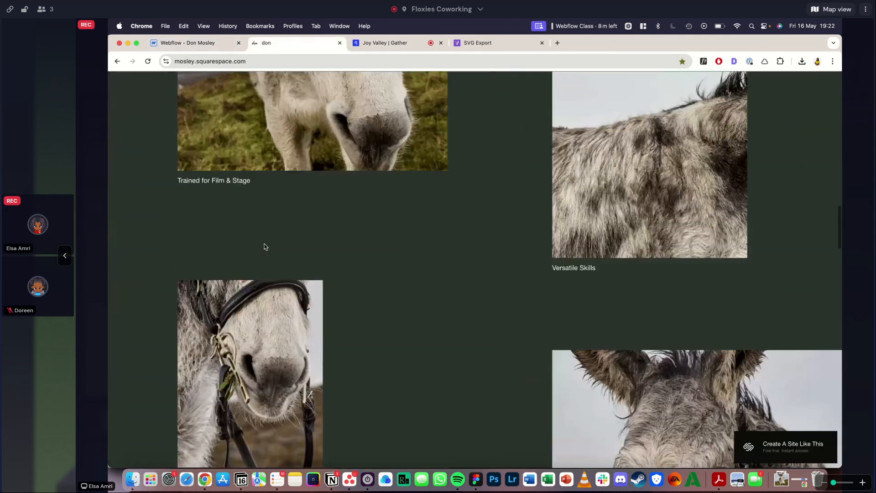
Step: Expand the Film, Stage and Stunts items in the reference site's Services accordion
scroll(264, 247, "down", 15)
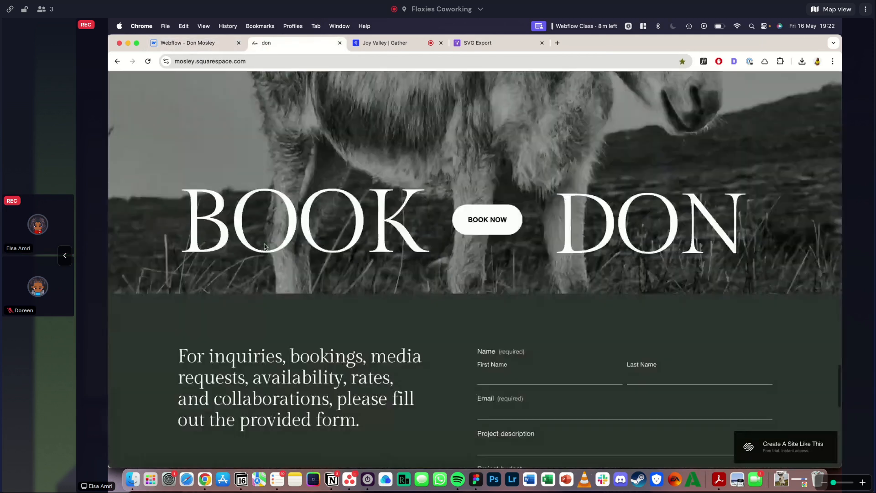
scroll(264, 247, "up", 15)
left_click(250, 210)
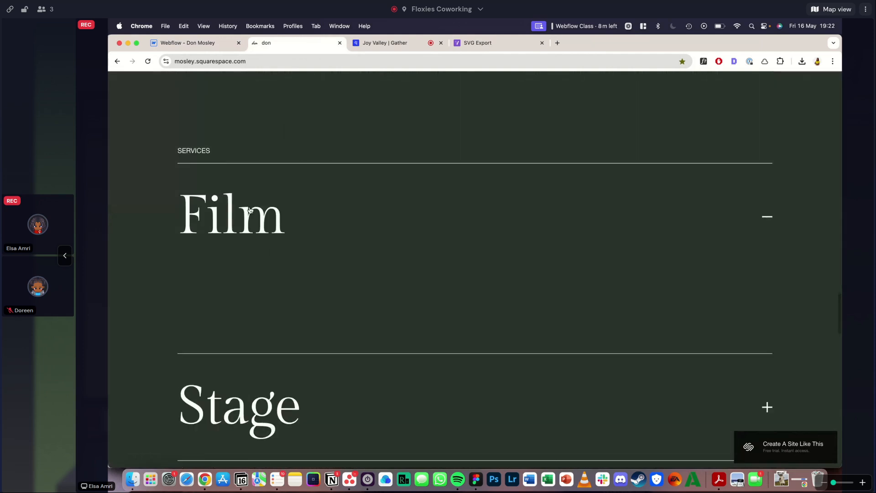
scroll(249, 219, "down", 2)
left_click(250, 354)
scroll(242, 265, "down", 3)
left_click(245, 273)
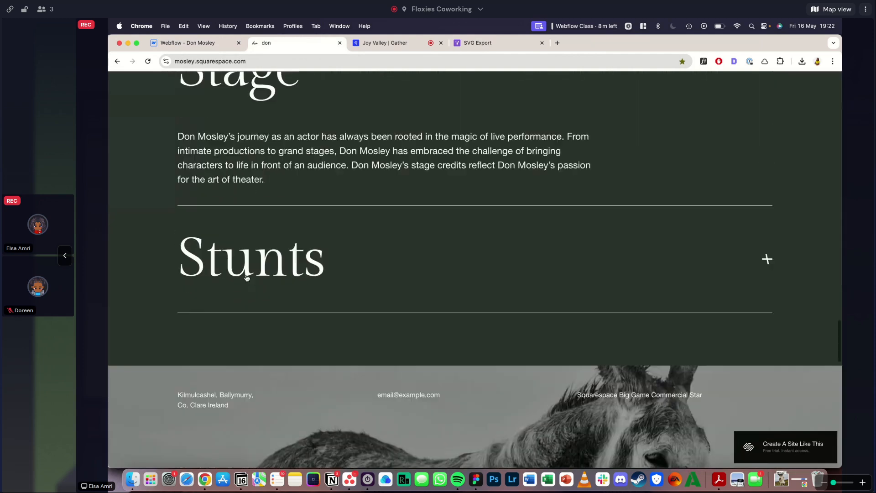
left_click(245, 190)
Step: Reopen Film, Stage and Stunts again to study how the accordion items expand and collapse
scroll(245, 195, "up", 5)
left_click(240, 178)
scroll(254, 274, "down", 4)
left_click(256, 288)
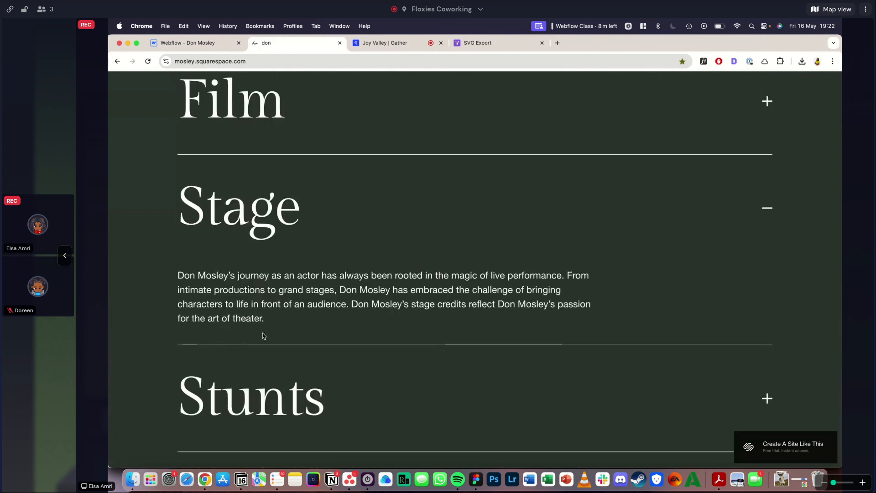
left_click(273, 395)
left_click(240, 117)
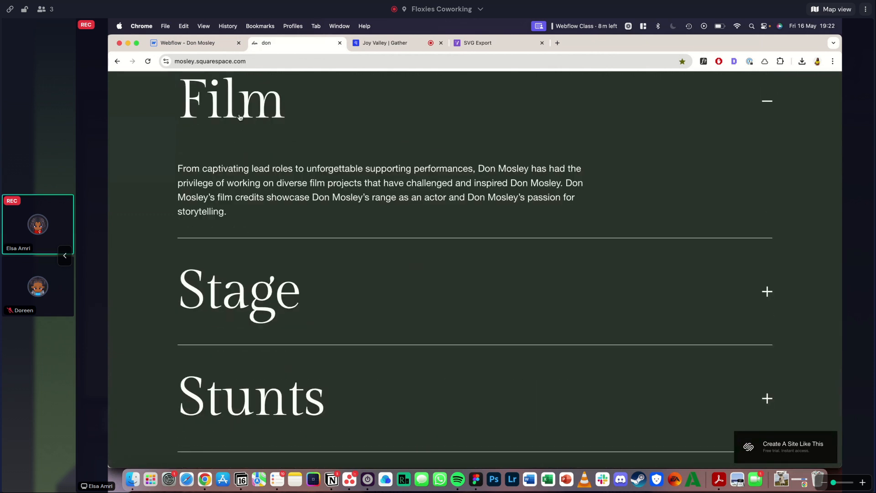
left_click(276, 320)
left_click(257, 201)
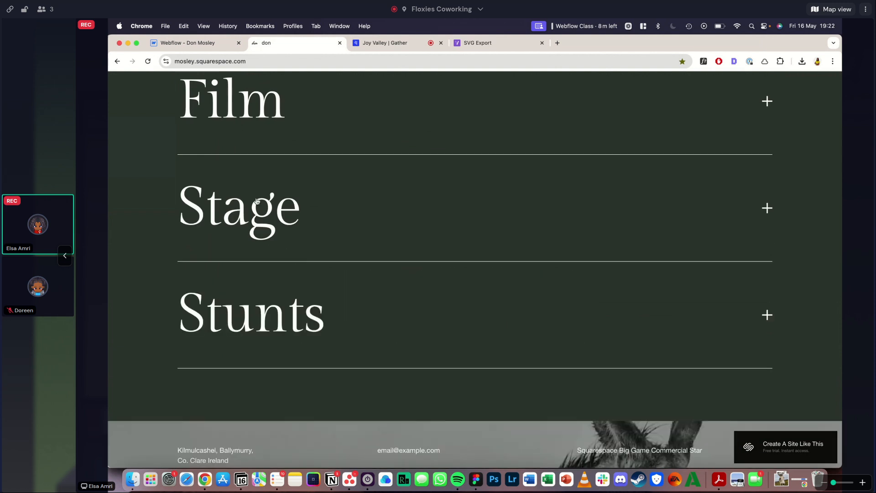
scroll(257, 202, "up", 3)
scroll(257, 201, "down", 2)
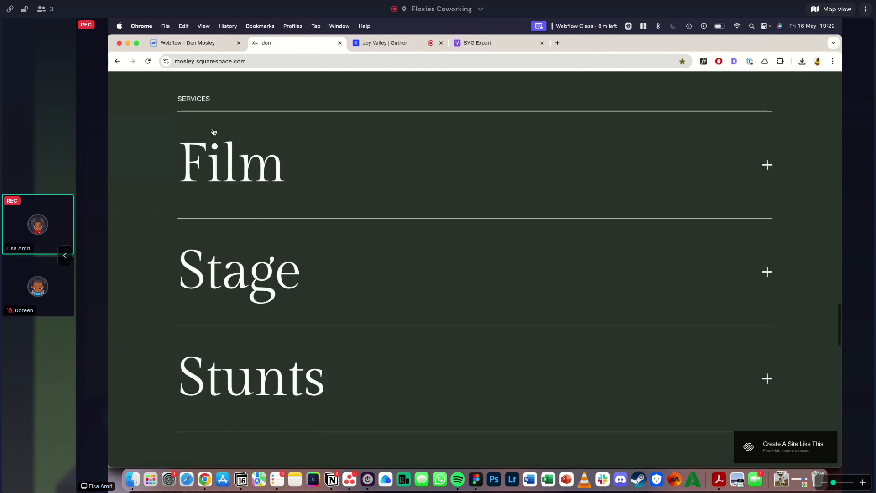
Step: In Webflow, collapse the intro-section and grid-section branches in the Navigator
left_click(195, 42)
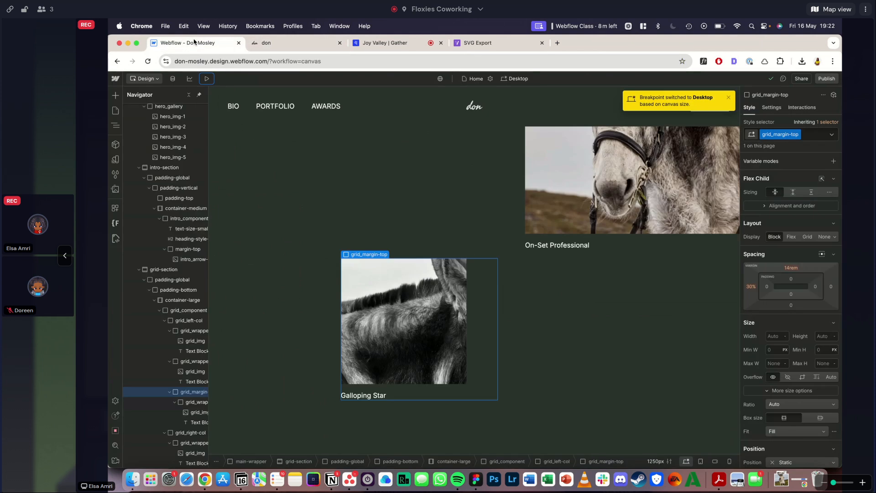
left_click(285, 42)
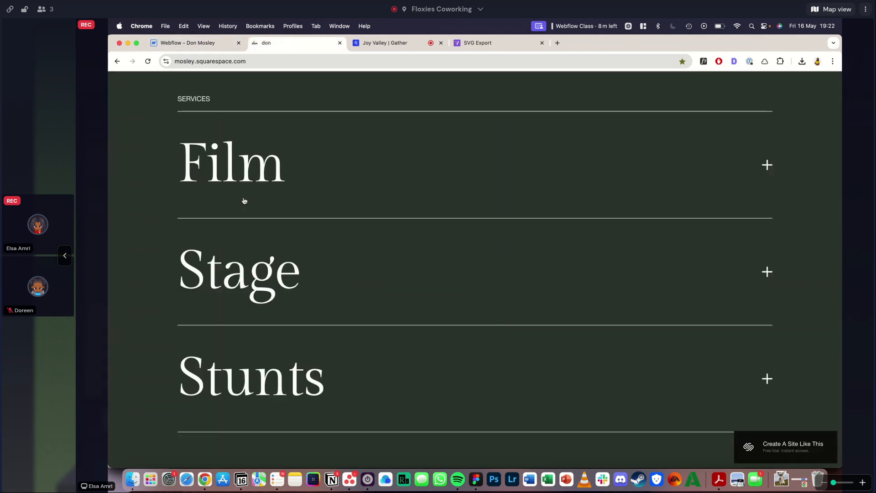
left_click(199, 46)
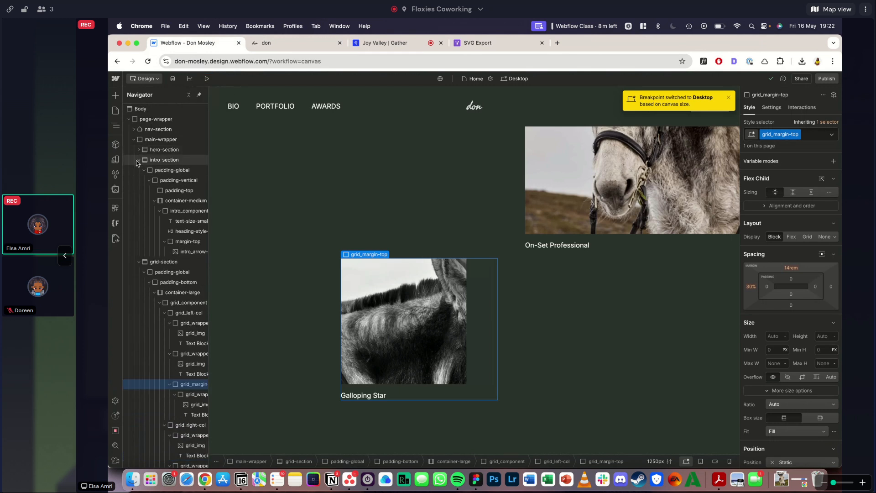
left_click(139, 160)
left_click(139, 170)
Step: Review the Film and Stage service descriptions on the reference site once more
left_click(286, 43)
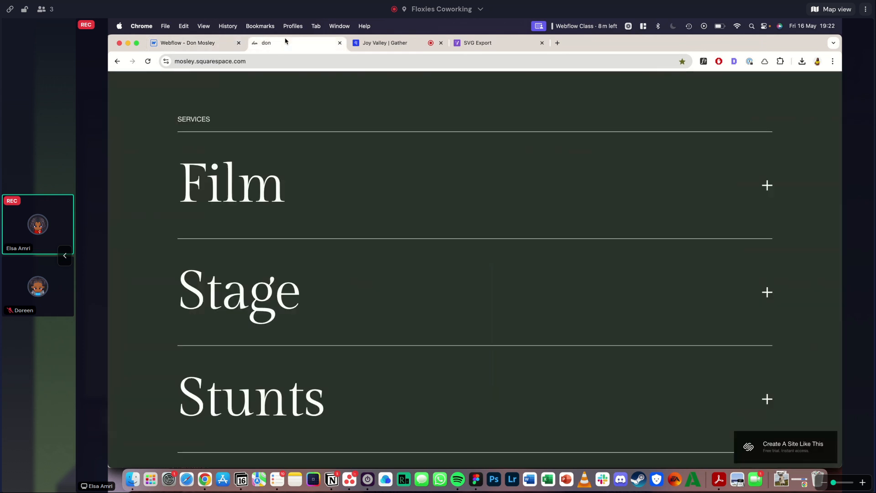
scroll(261, 352, "up", 2)
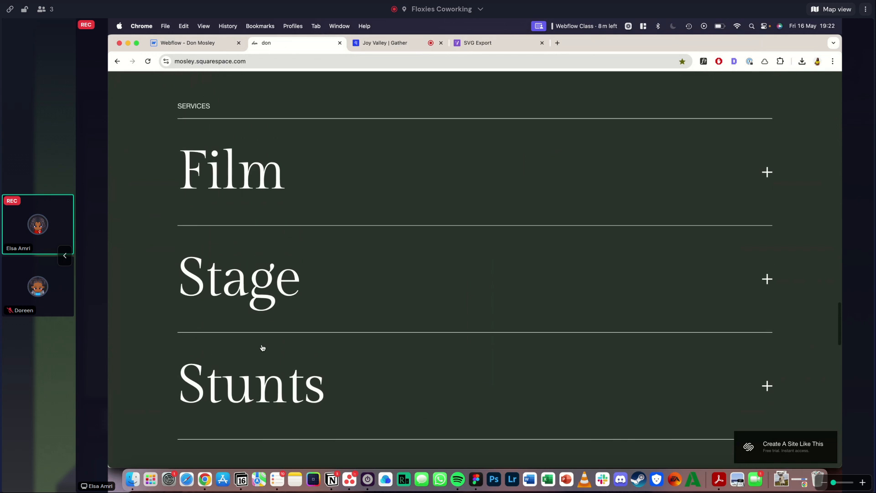
scroll(258, 258, "down", 2)
scroll(261, 171, "up", 2)
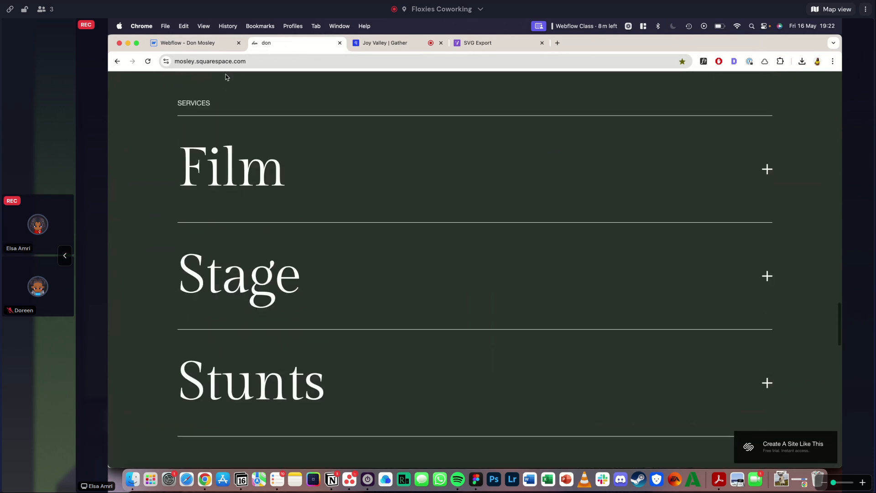
left_click(232, 170)
left_click(286, 174)
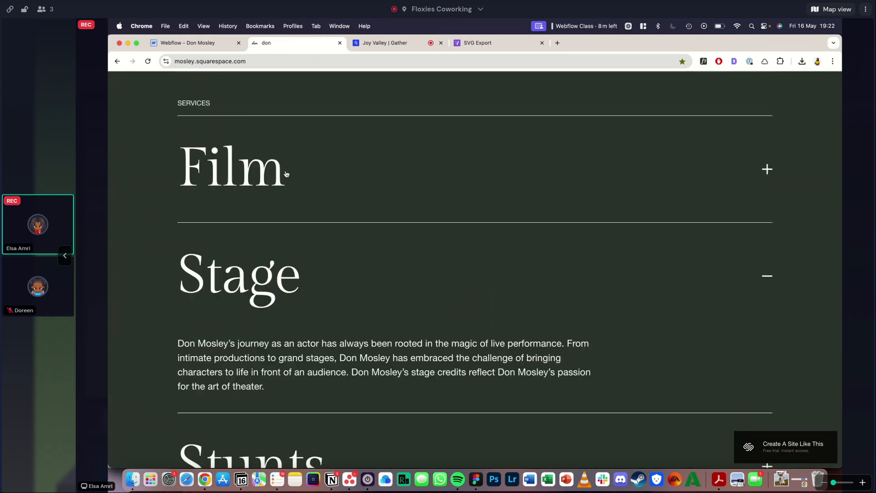
left_click(261, 243)
left_click(215, 42)
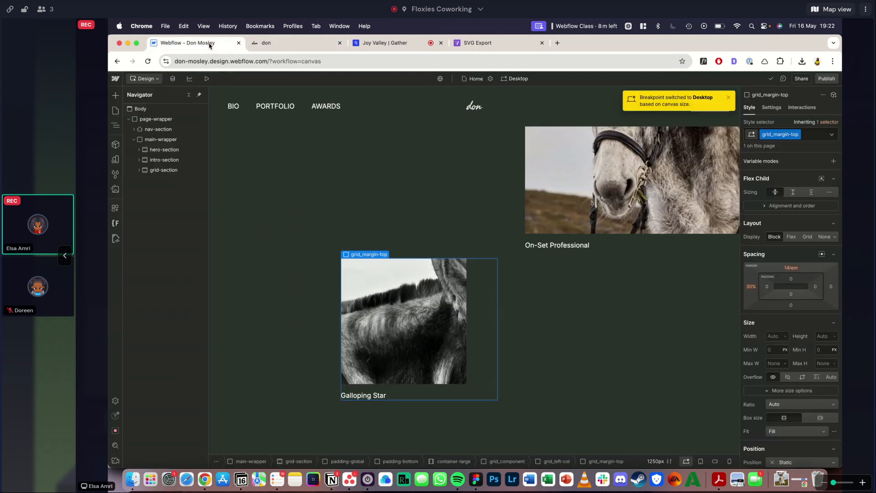
Step: Add a Section with class list-section inside main-wrapper
left_click(156, 139)
key("super+e")
type("sec")
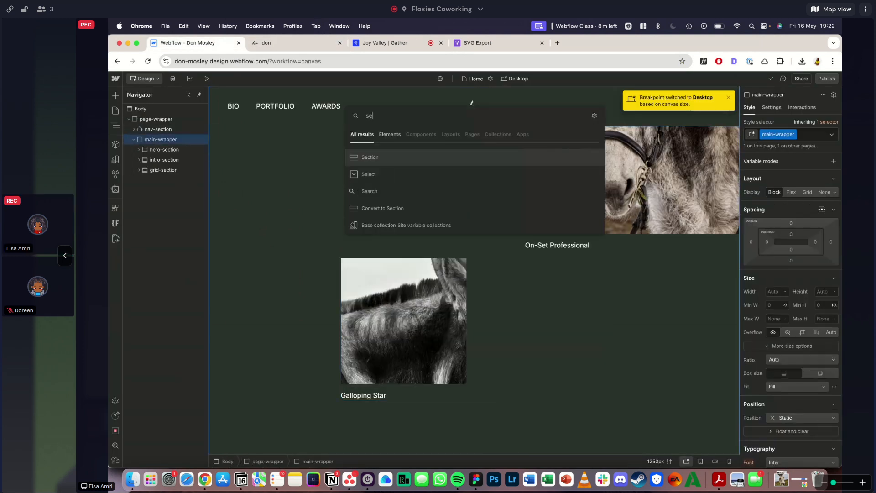
key("Return")
key("super+Return")
type("list-section")
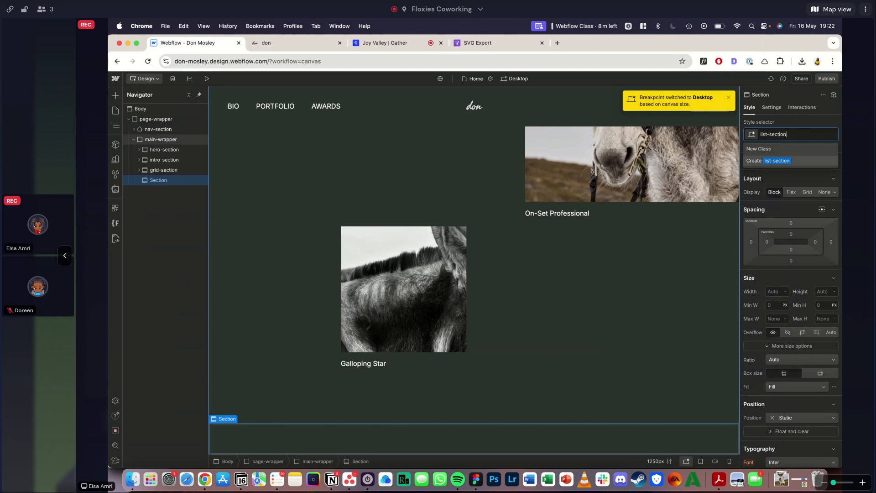
key("Return")
Step: Nest a Div Block with the padding-global class inside list-section
key("super+e")
type("div")
key("Return")
key("super+Return")
type("padding-gl")
key("Down")
key("Return")
Step: Nest a Div Block classed padding-bottom with padding-xhuge inside padding-global
key("super+e")
type("div")
key("Return")
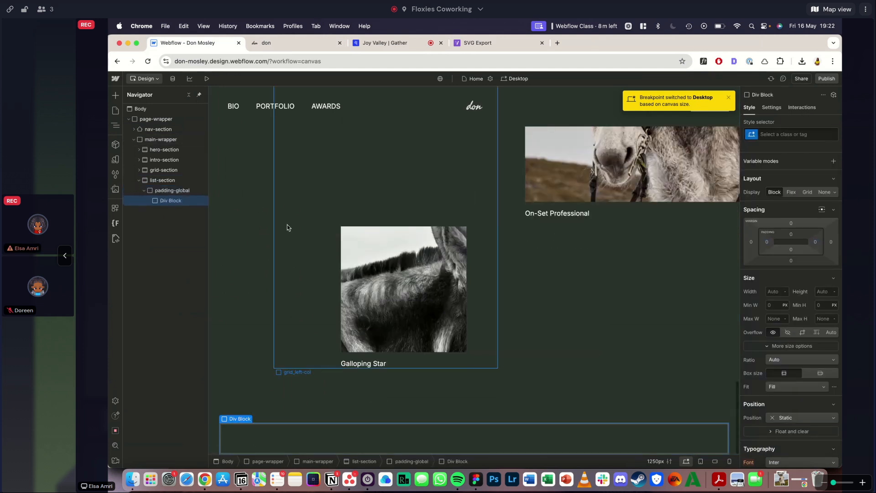
key("super+Return")
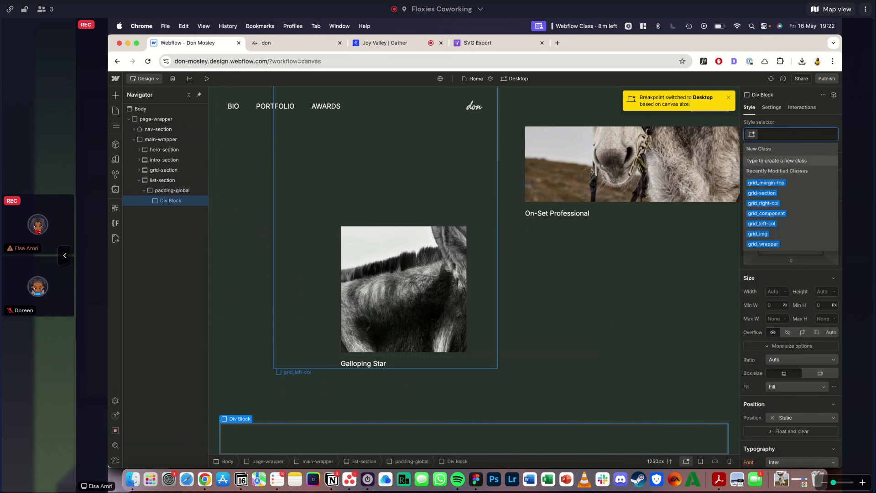
type("padding-bottom")
key("Return")
type("padding-xh")
key("Return")
Step: Insert a Container with the container-large class inside padding-bottom
key("super+e")
type("cont")
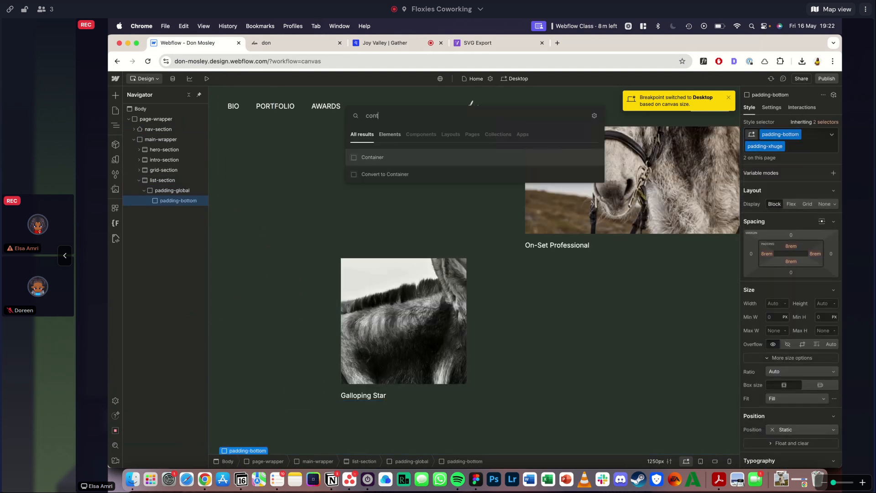
key("Return")
key("super+Return")
type("container")
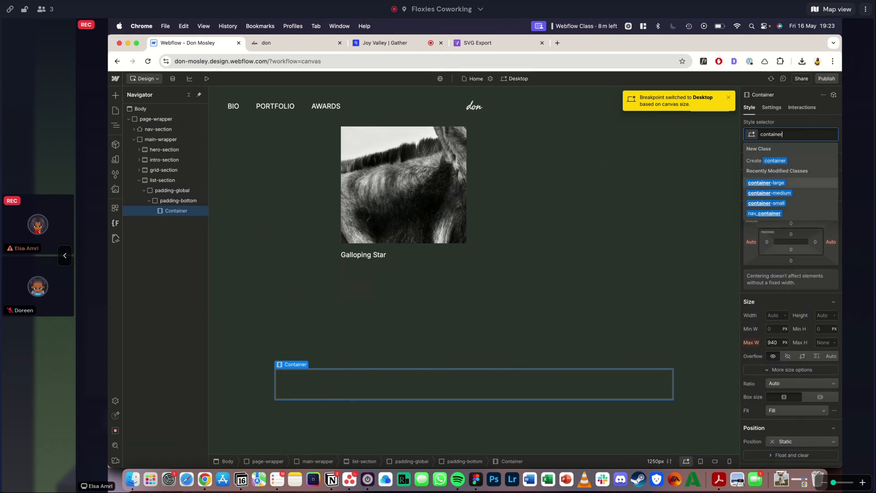
key("Return")
Step: Add an empty Div Block with the new list_component class inside container-large
key("super+e")
key("Return")
key("super+Return")
type("list_component")
key("Return")
Step: Compare with the reference site, then select the BIO label on the page to copy
scroll(308, 384, "down", 1)
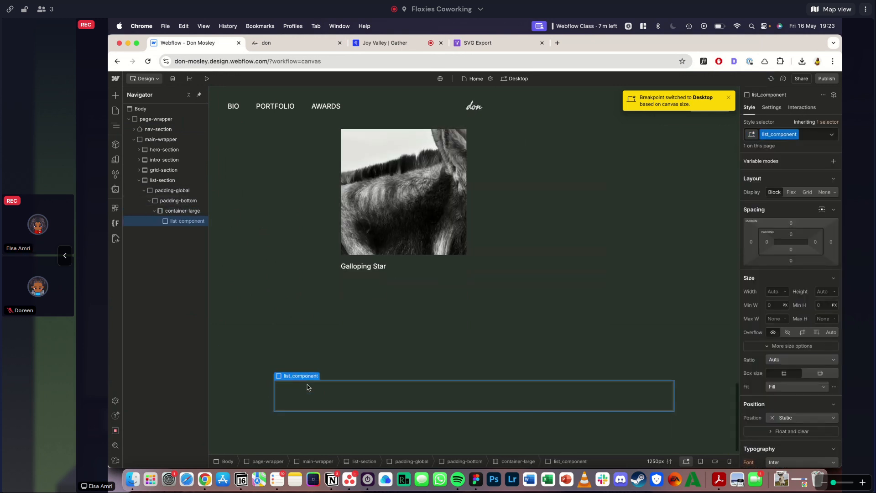
left_click(264, 44)
scroll(254, 196, "up", 1)
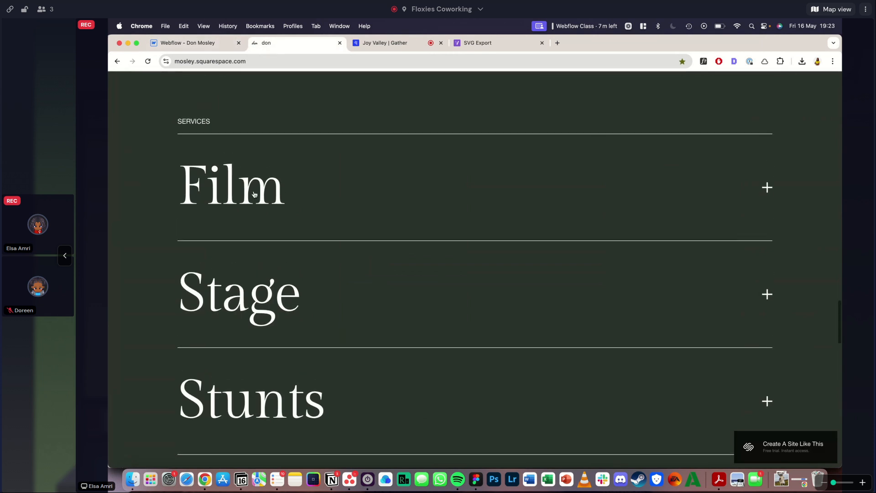
left_click(197, 43)
key("super+e")
key("Escape")
scroll(350, 172, "up", 15)
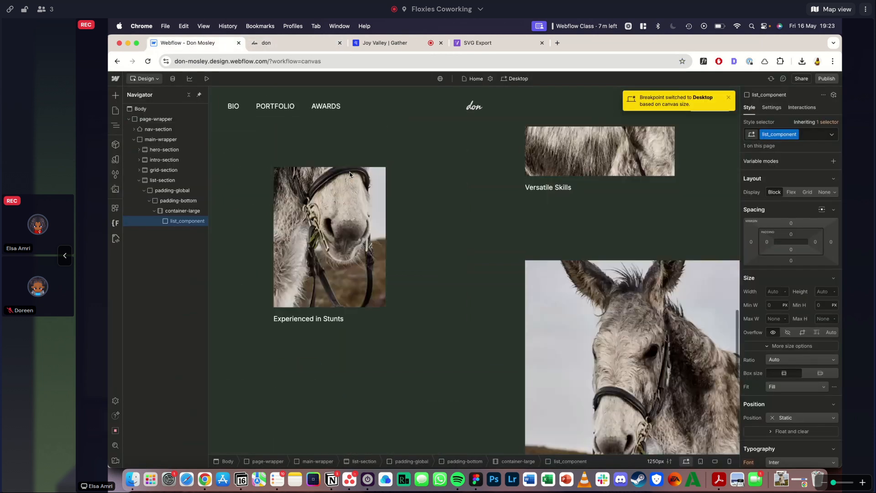
left_click(458, 197)
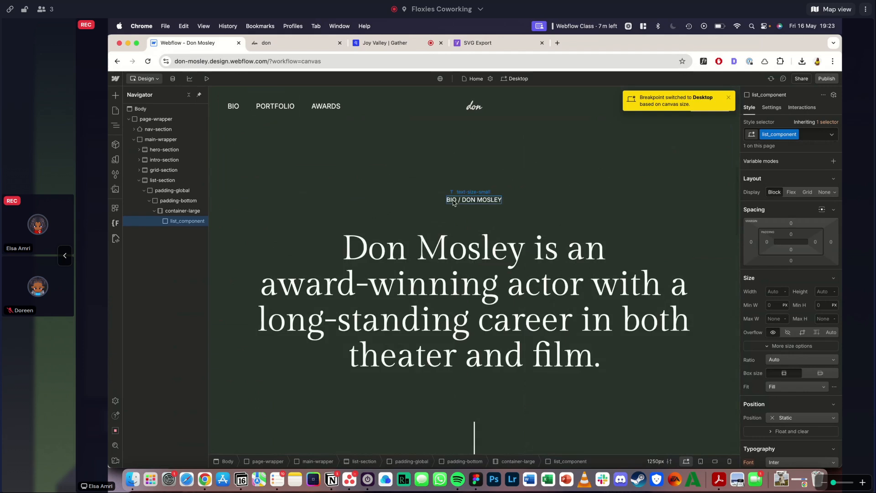
scroll(381, 330, "down", 5)
Step: Paste a copy of the small label into list_component and retype it as 'Services'
scroll(381, 330, "down", 3)
left_click(361, 375)
key("cmd+v")
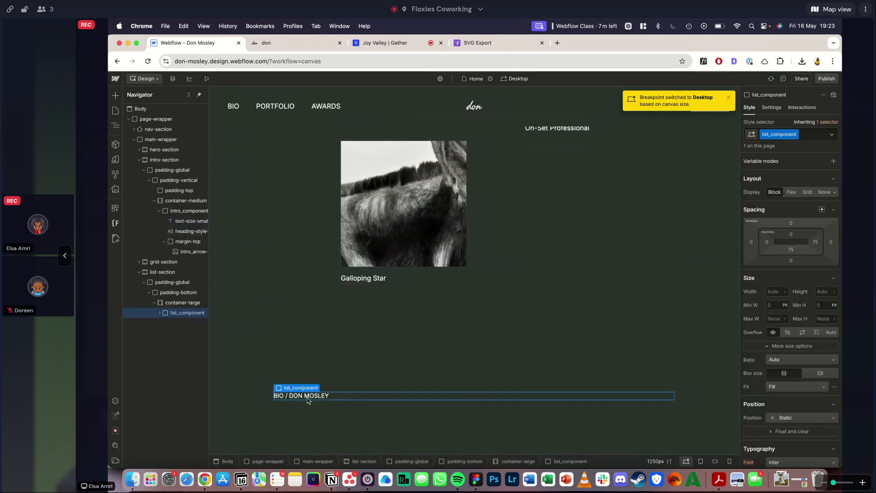
double_click(306, 398)
type("S")
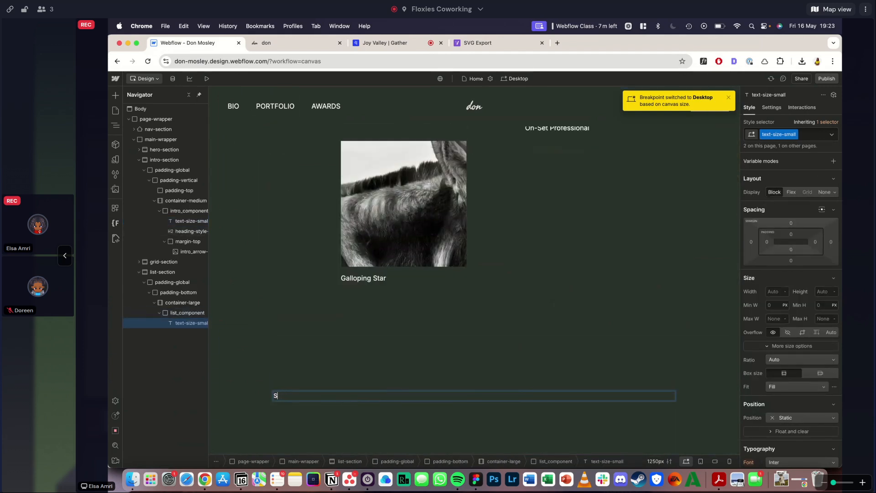
type("ervices")
key("Escape")
Step: Add a List below the SERVICES label via Quick Find and set it to No Bullets
key("cmd+k")
type("drop")
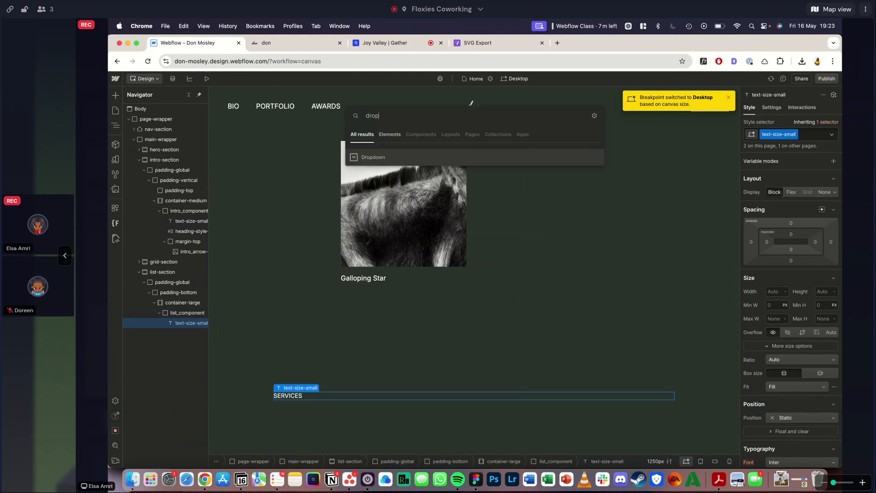
key("BackSpace")
type("dr")
type("list")
key("Return")
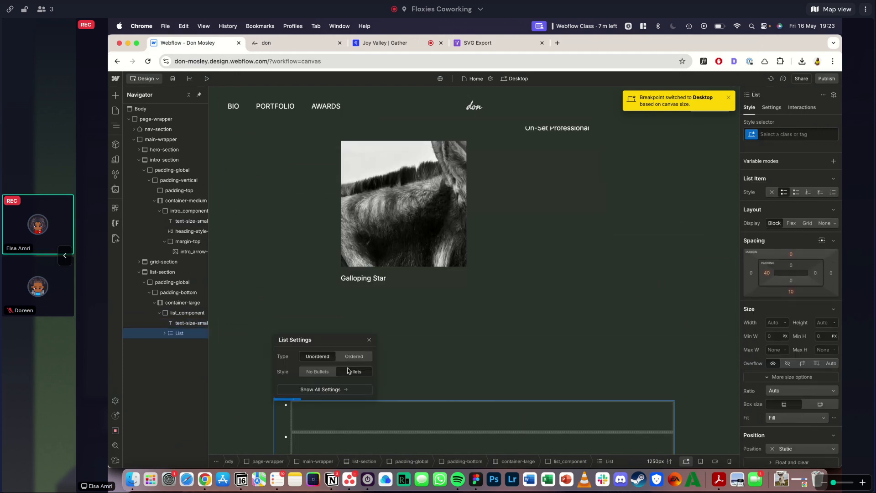
left_click(317, 372)
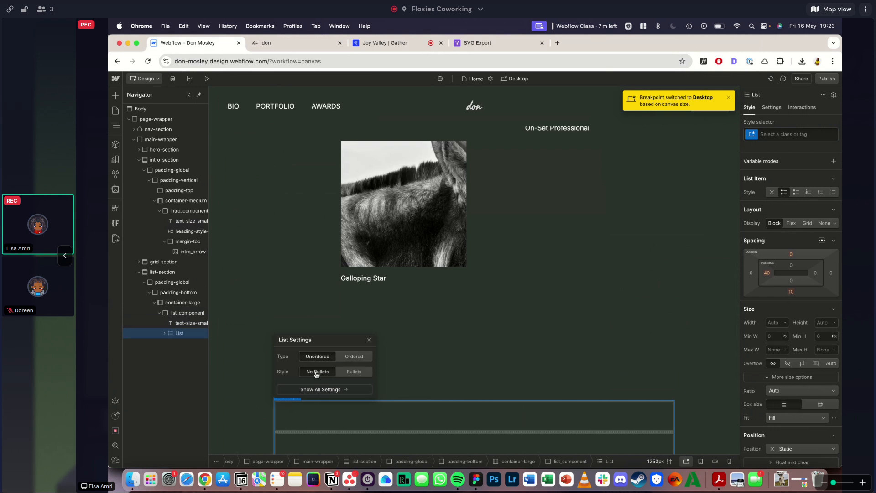
Step: Review the Services section on the Squarespace reference site
left_click(320, 42)
scroll(317, 245, "down", 2)
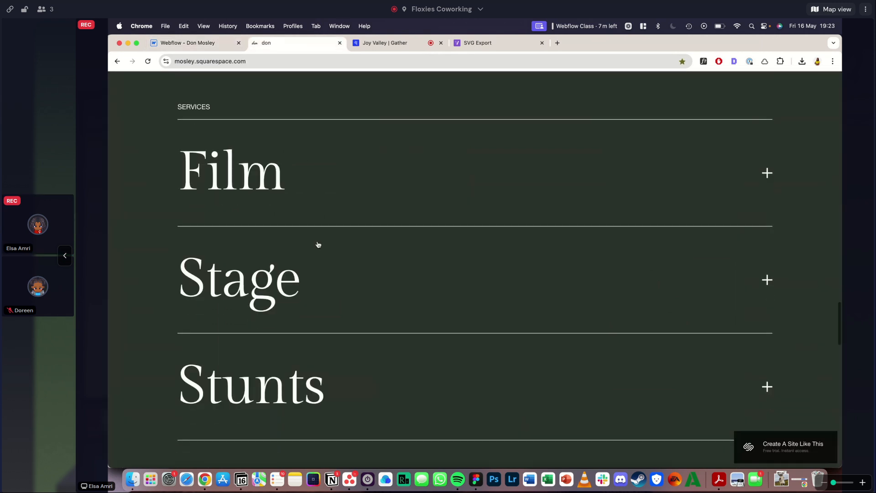
scroll(318, 244, "down", 5)
scroll(317, 245, "up", 9)
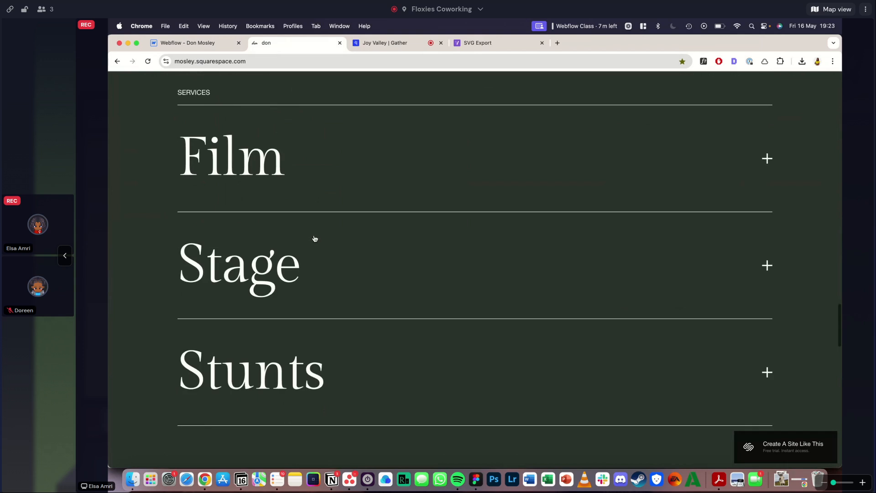
Step: Compare the Webflow list against the Squarespace Services reference
left_click(200, 43)
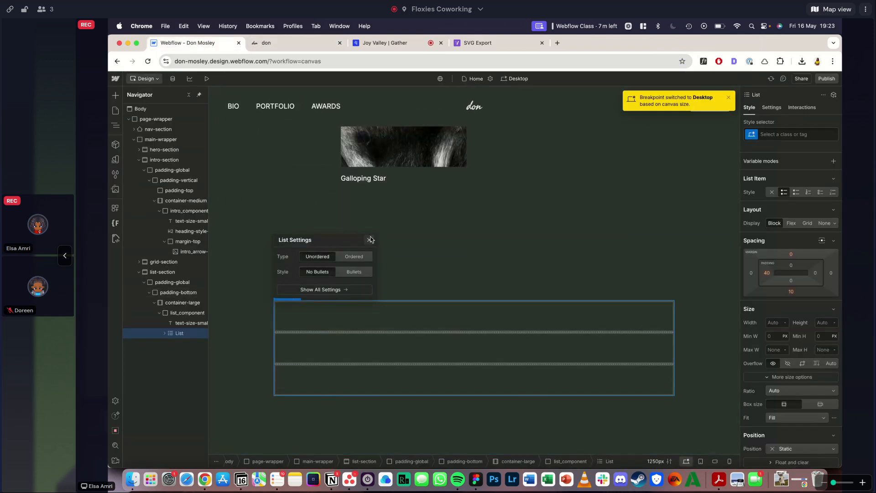
left_click(289, 45)
scroll(328, 192, "down", 3)
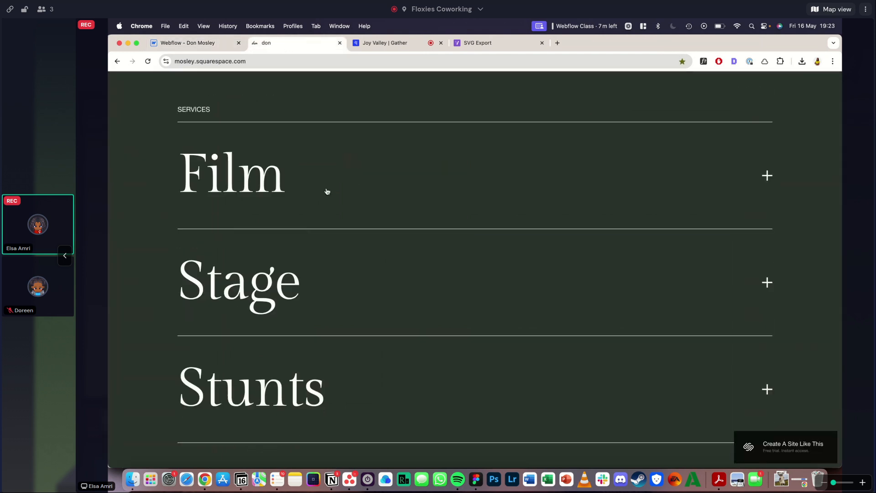
scroll(327, 190, "down", 1)
scroll(320, 201, "up", 2)
scroll(274, 228, "down", 1)
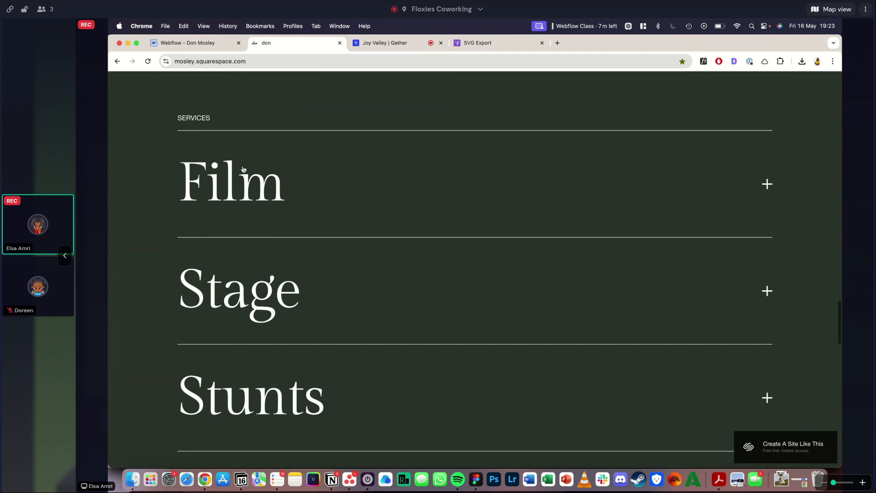
left_click(187, 43)
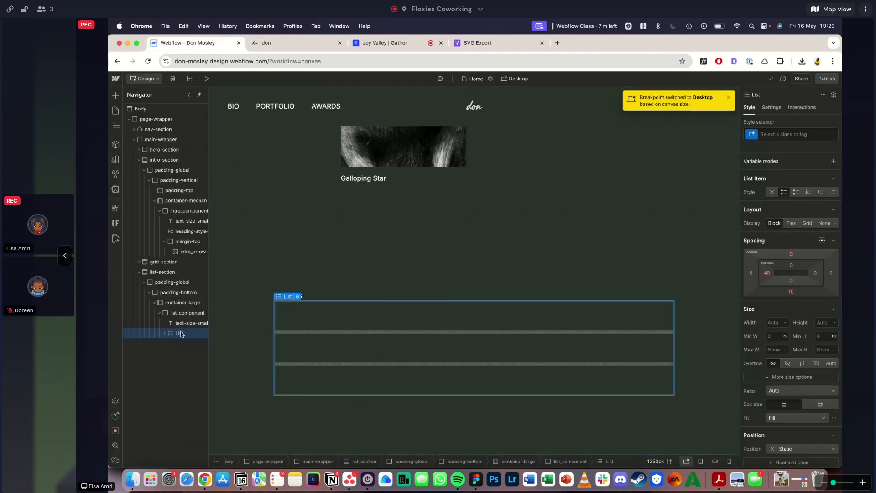
Step: Give the List a new list_wrapper class with bottom margin 0 and left padding 0
left_click(776, 134)
type("list_wr")
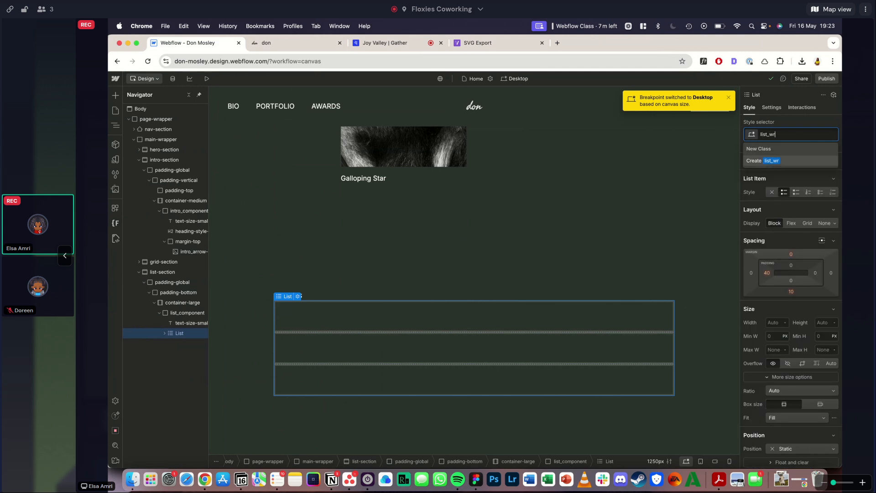
type("apper")
key("Return")
left_click(791, 292)
type("0")
left_click(767, 273)
type("0")
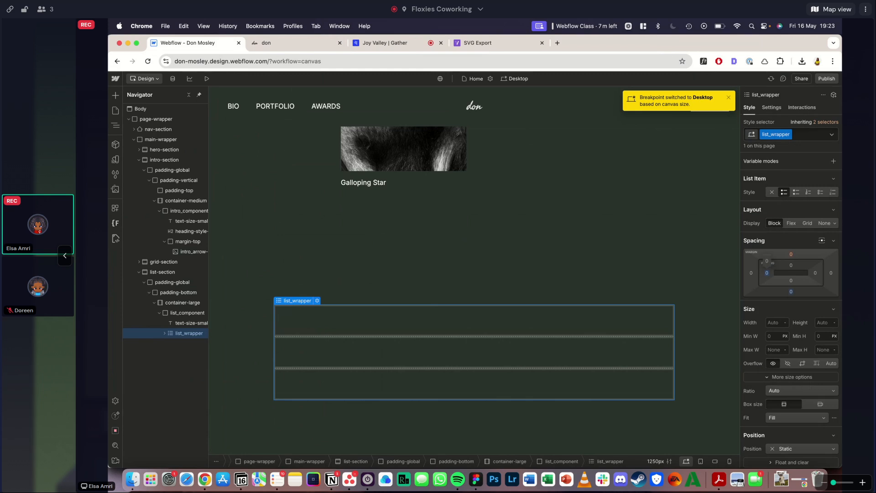
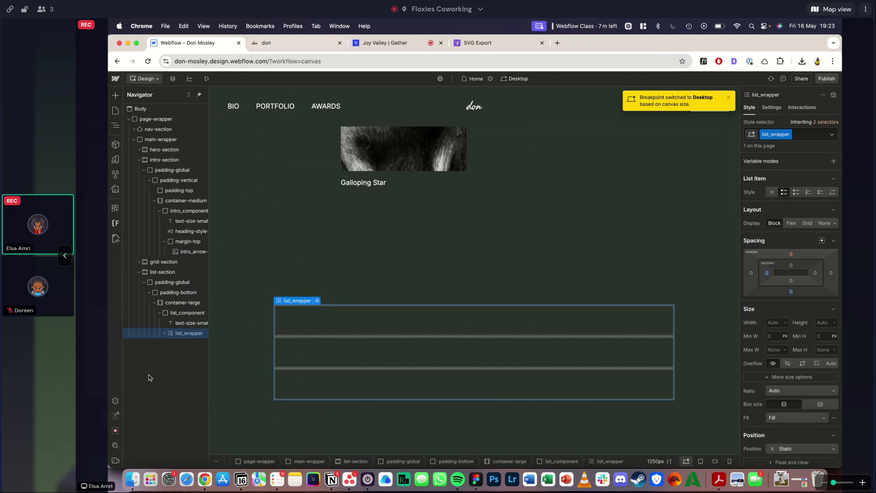
Step: Insert a Dropdown into the first list item and give it a new list_dropdown class
left_click(165, 333)
left_click(192, 344)
key("super+k")
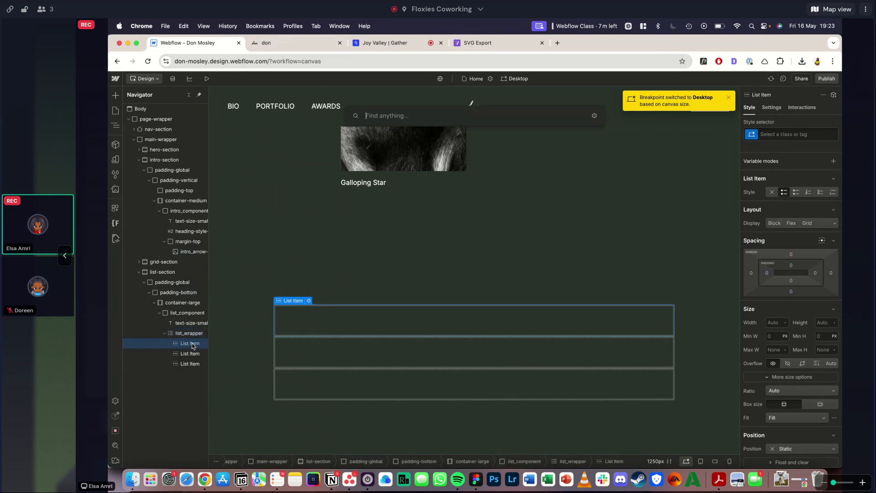
type("drop")
key("Return")
key("super+Return")
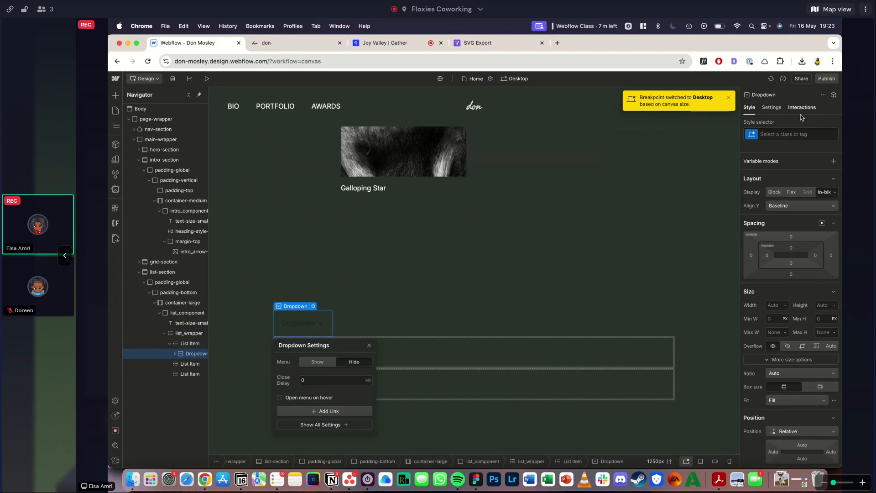
type("list_dropdo")
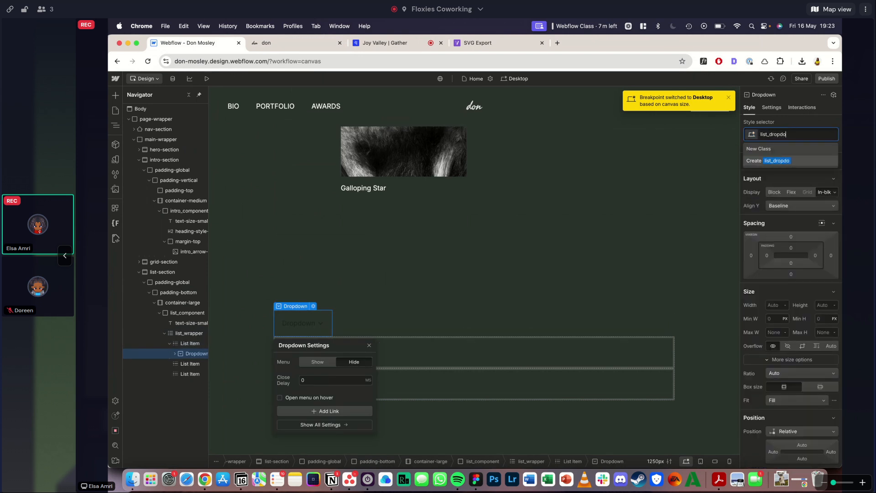
type("wn")
key("Return")
Step: Check the fonts of the Film heading and its description on the Squarespace site
left_click(299, 43)
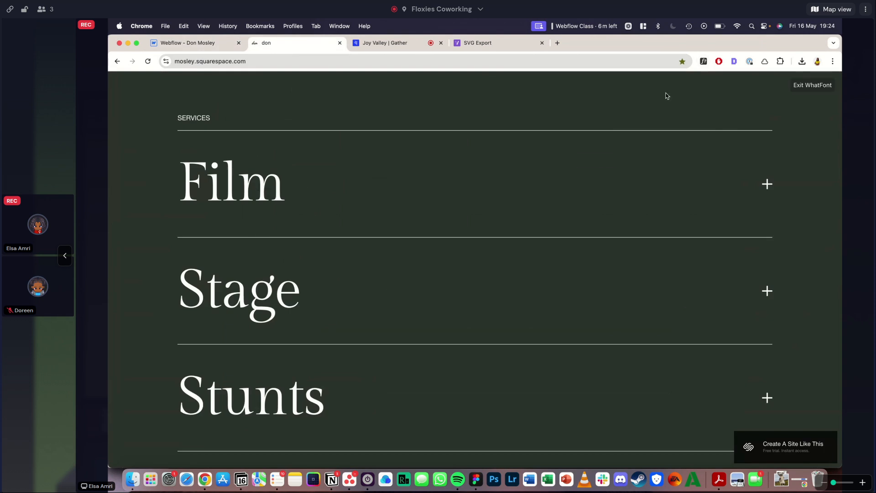
left_click(544, 184)
left_click(683, 188)
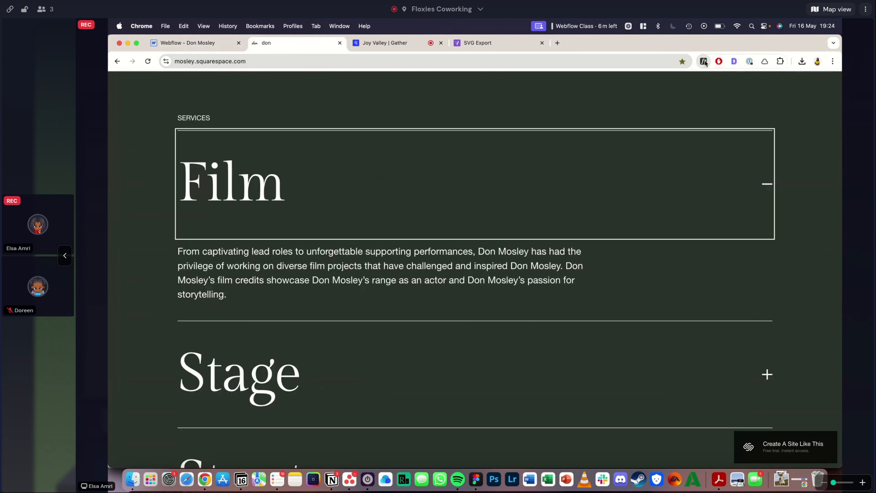
left_click(259, 182)
left_click(484, 274)
key("Escape")
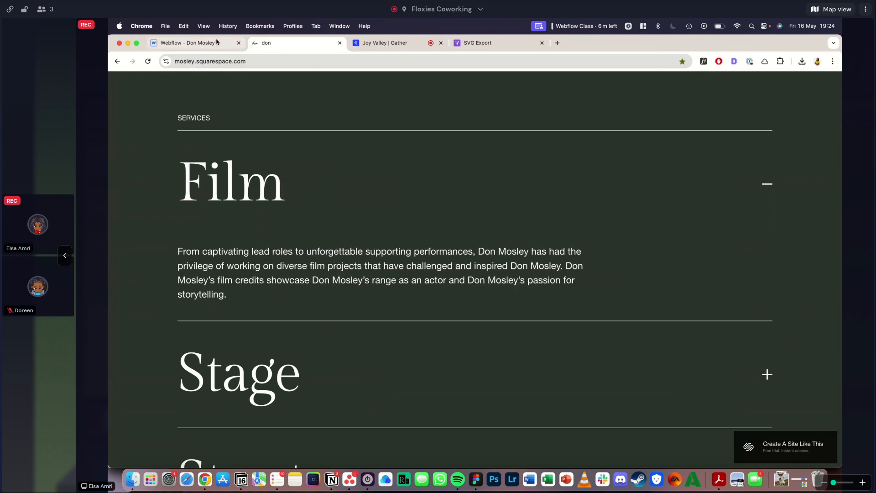
Step: Watch the original Film row collapse and expand, then return to Webflow
left_click(218, 42)
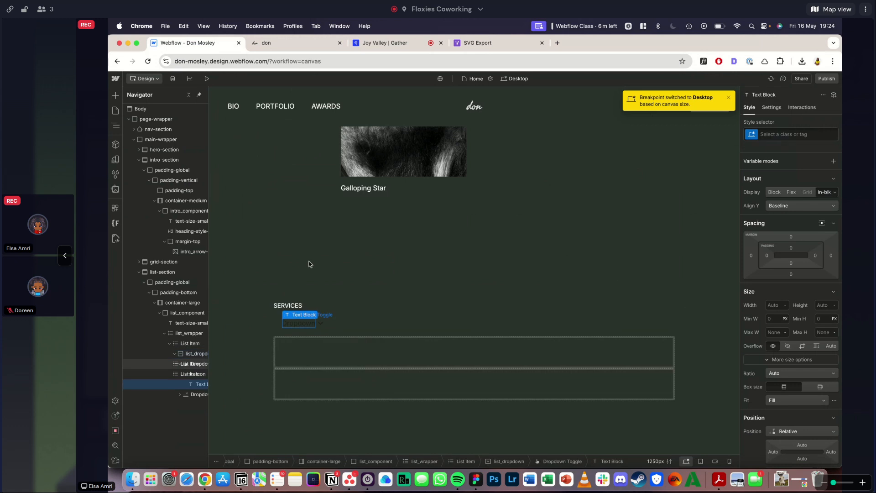
key("ctrl+Tab")
left_click(557, 169)
left_click(746, 197)
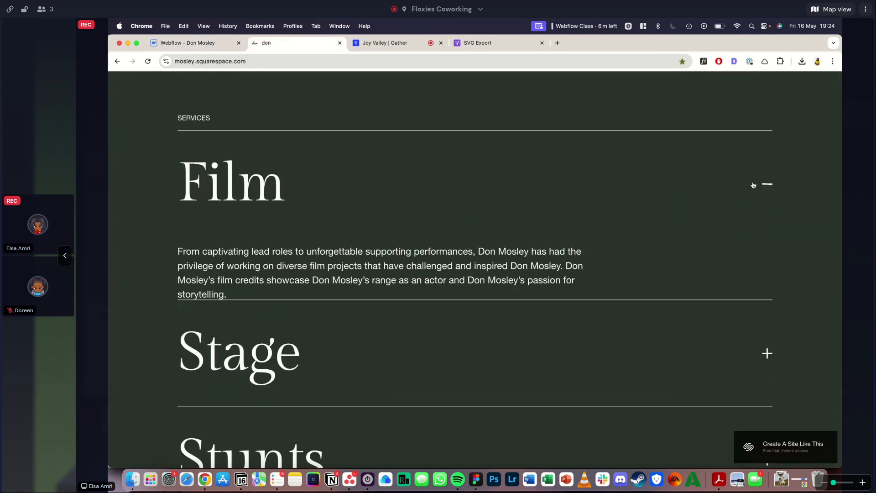
left_click(208, 43)
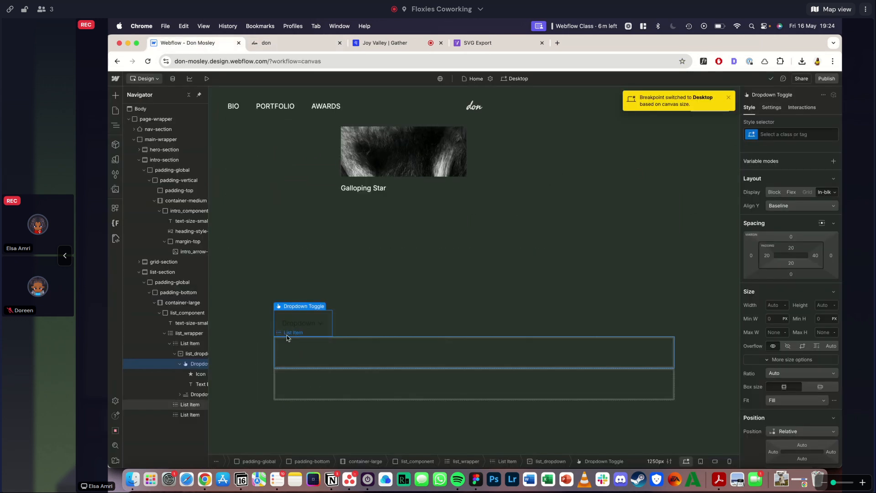
Step: Give the dropdown toggle a list_dropdown-toggle class with 100% width
key("super+Return")
type("list_do")
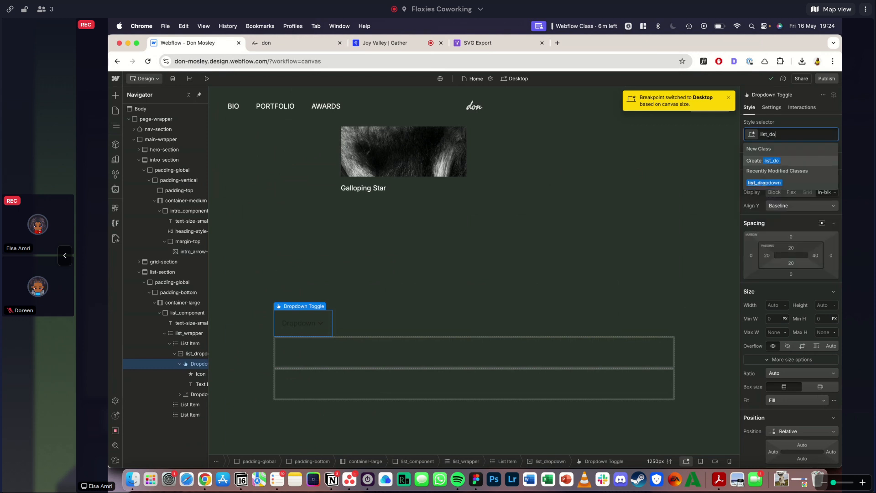
type("pdown-ti")
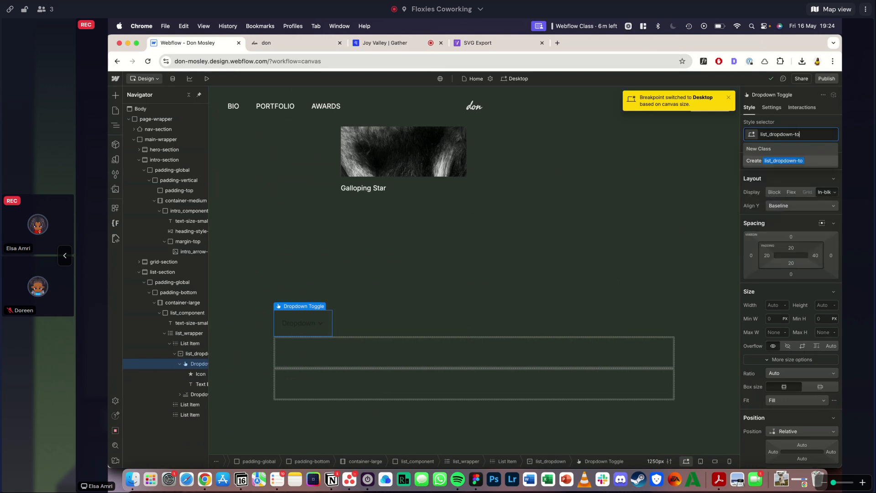
type("ggle")
key("Return")
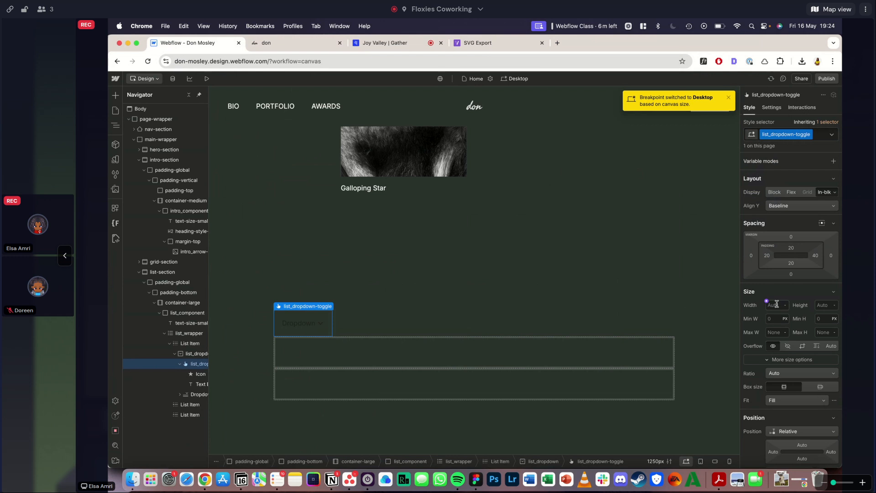
key("Up")
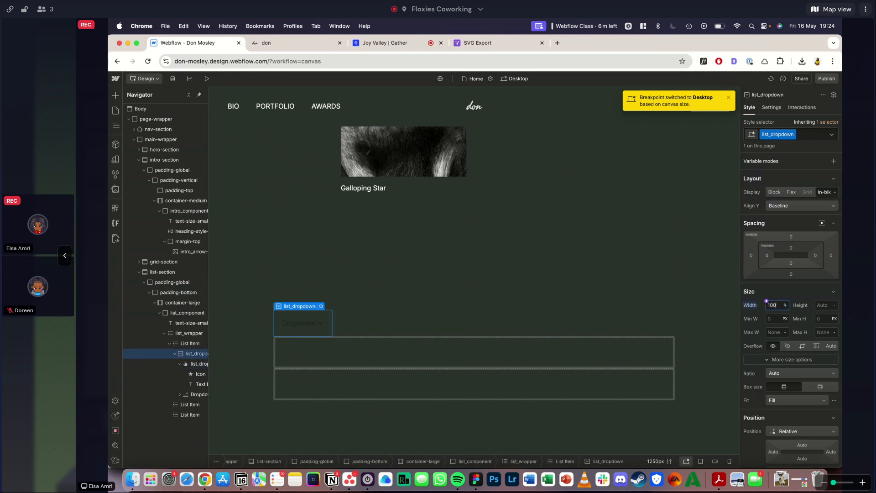
key("Down")
left_click(767, 301)
type("100%")
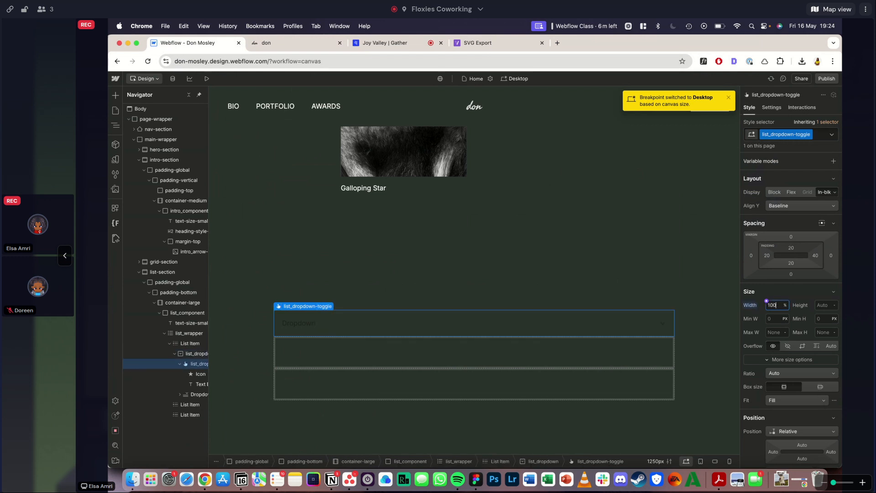
Step: Replace the toggle's icon and text label with a Heading set to H2
left_click(192, 375)
key("Delete")
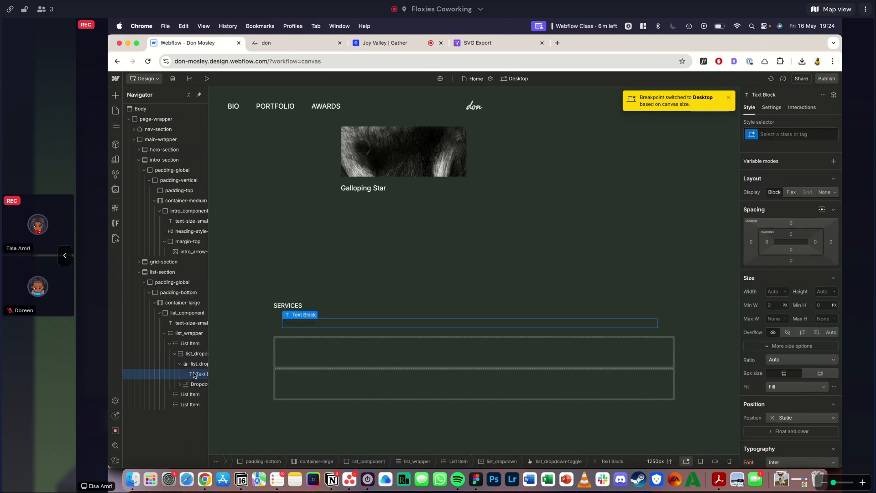
key("Delete")
left_click(194, 365)
key("super+k")
type("head")
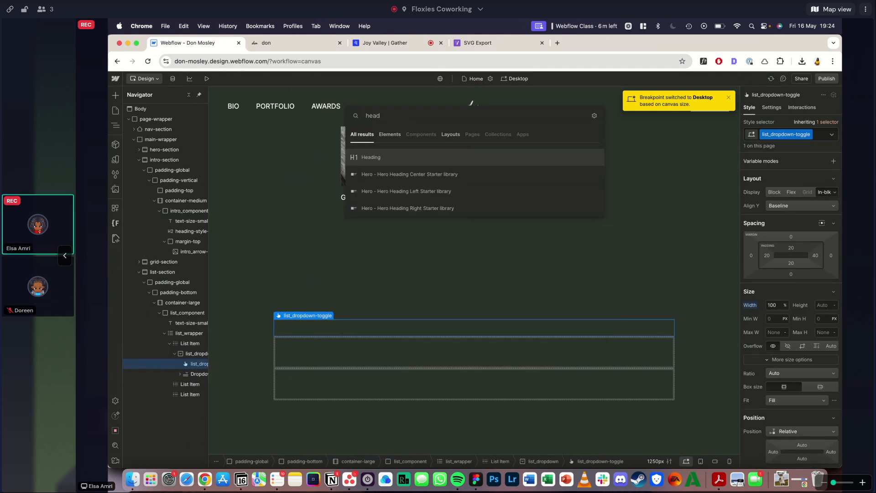
key("Return")
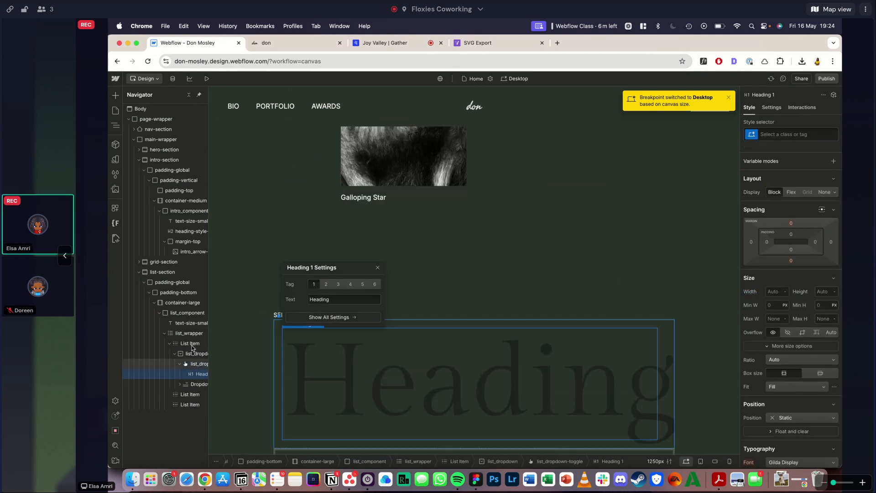
left_click(326, 284)
left_click(324, 337)
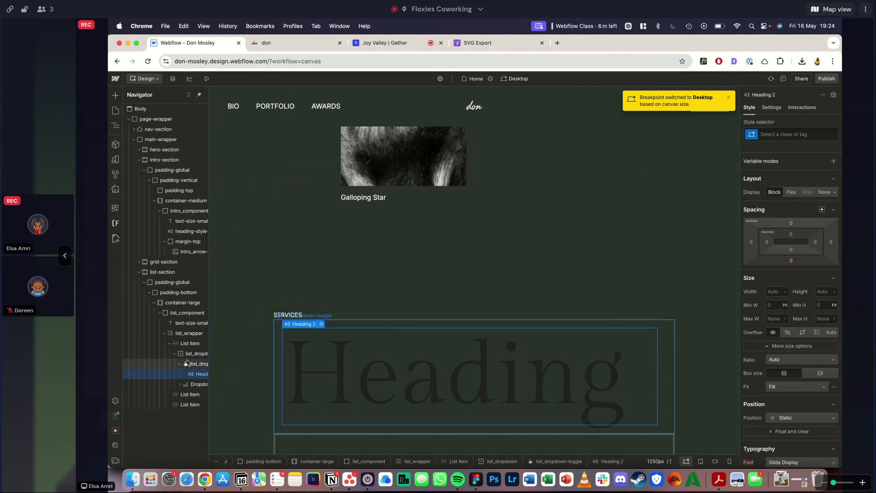
Step: Check the heading text, then reselect the list item and list wrapper
scroll(840, 295, "down", 6)
double_click(460, 354)
key("Escape")
left_click(190, 343)
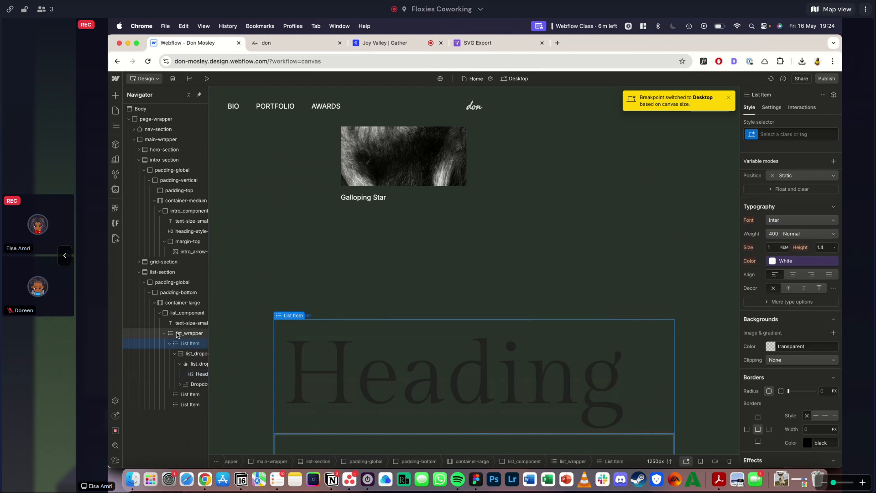
left_click(178, 334)
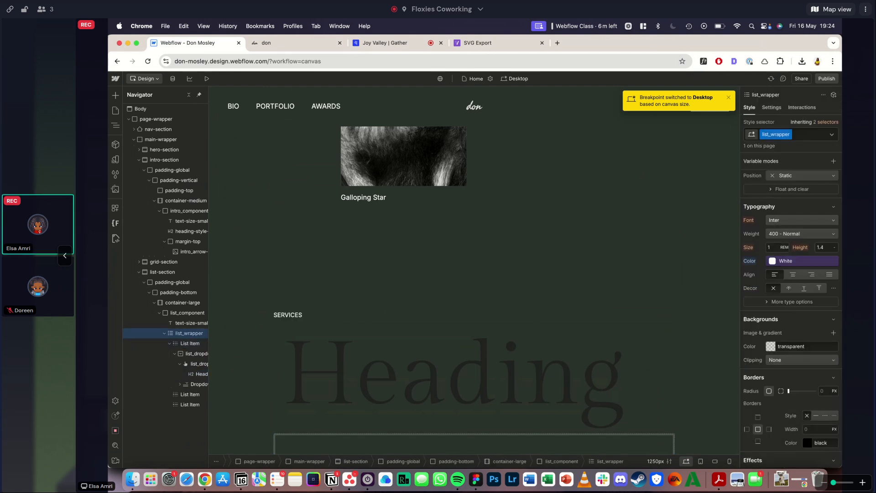
Step: Set the text colour of the first list item and the list_dropdown to white
left_click(385, 371)
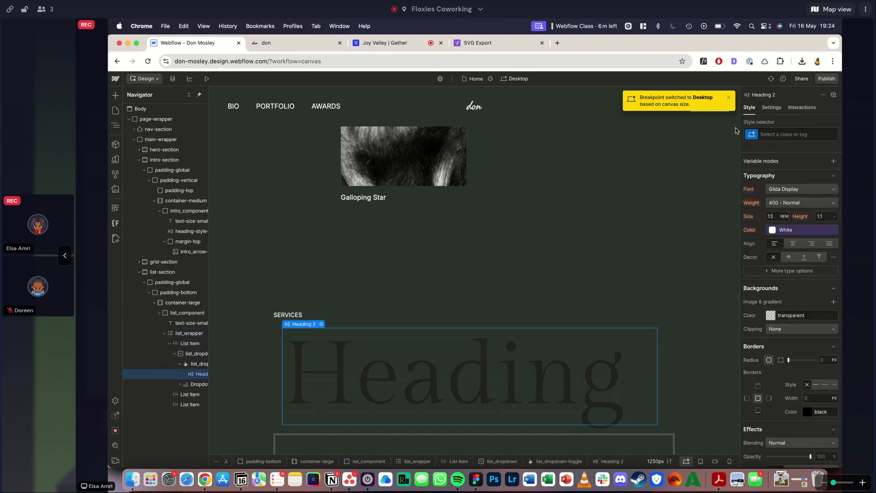
left_click(729, 97)
scroll(343, 371, "down", 2)
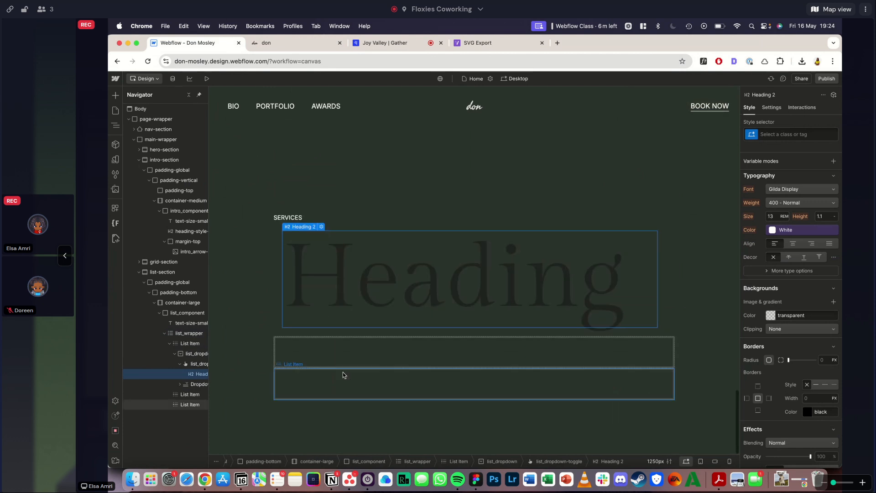
left_click(190, 343)
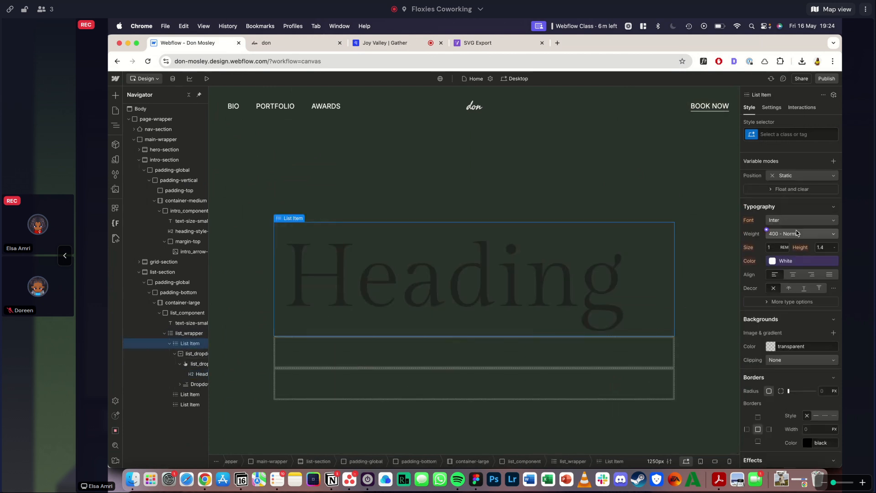
left_click(790, 261)
left_click(768, 365)
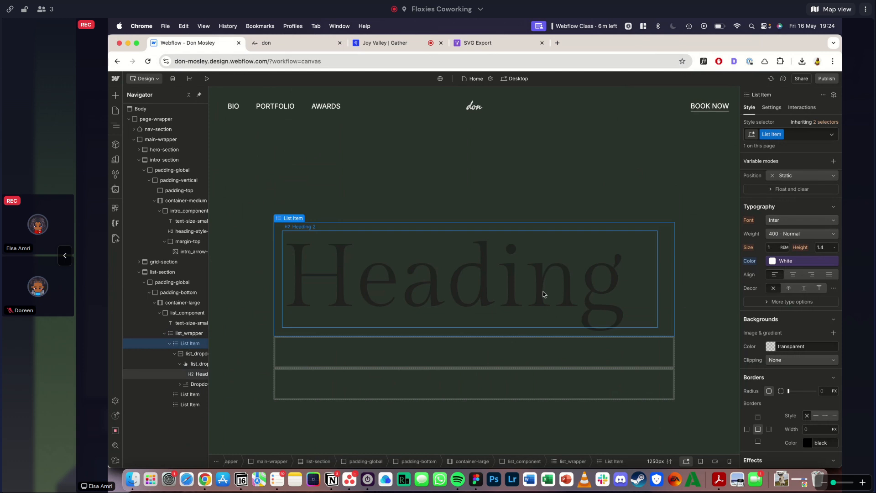
left_click(195, 354)
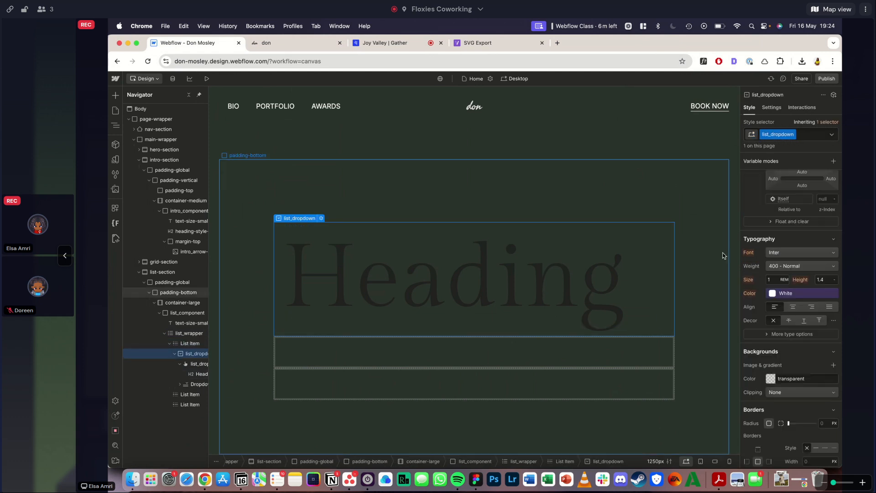
left_click(771, 292)
left_click(764, 395)
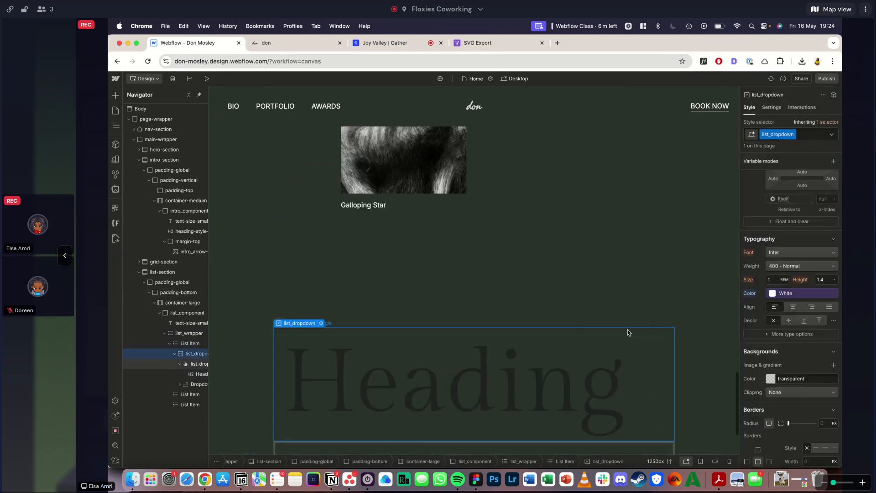
Step: Clear the dropdown toggle's padding to 0 on all sides
left_click(559, 299)
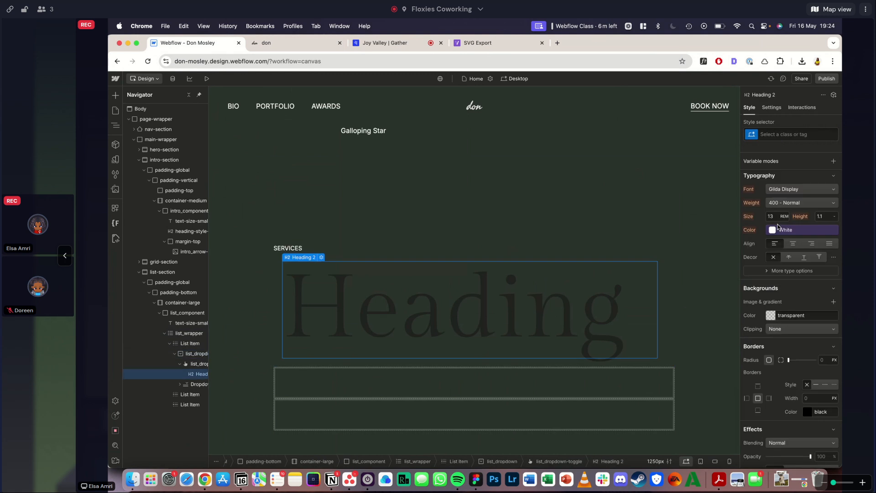
left_click(666, 282)
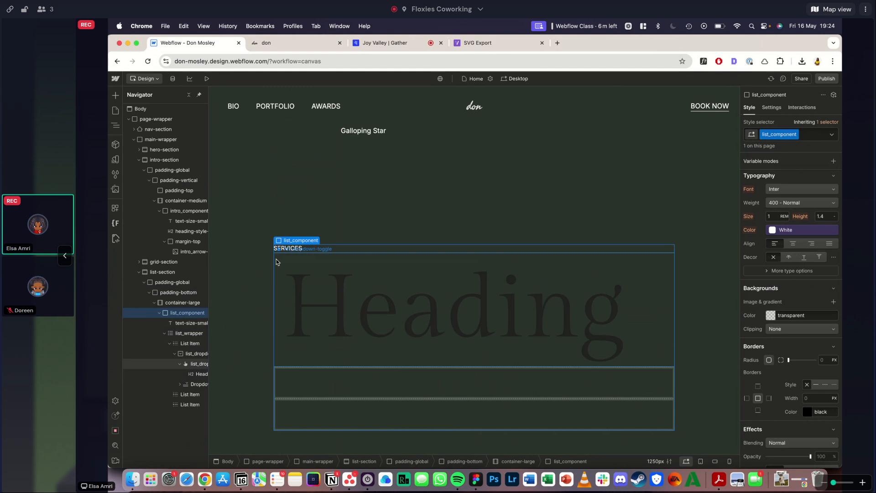
left_click(450, 274)
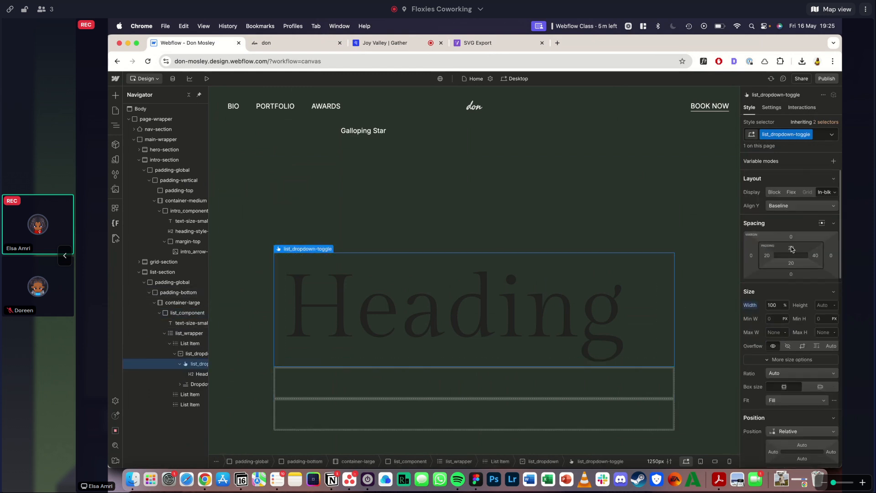
left_click_drag(786, 213, 782, 182)
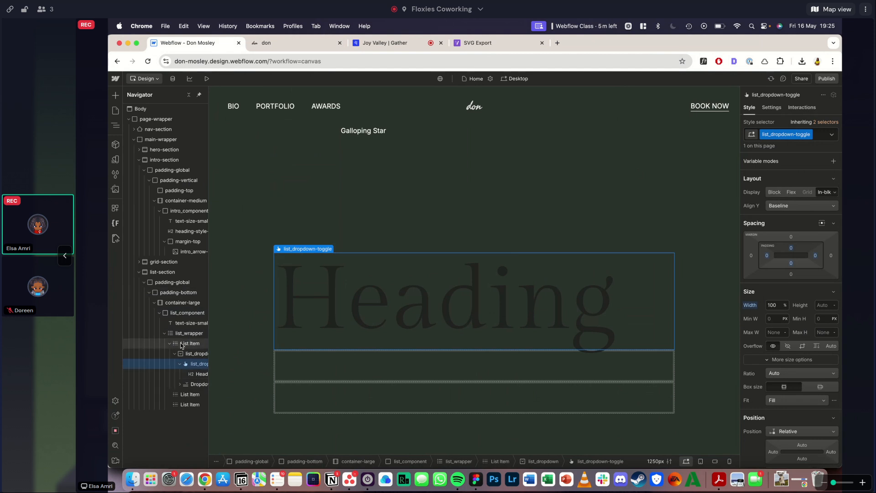
Step: Open a px-to-rem converter to work out the heading size in rem
left_click(312, 298)
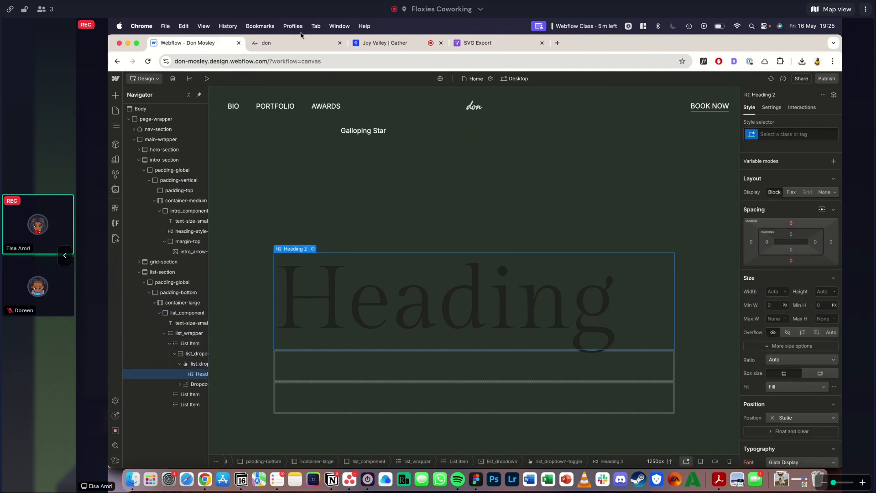
left_click(295, 44)
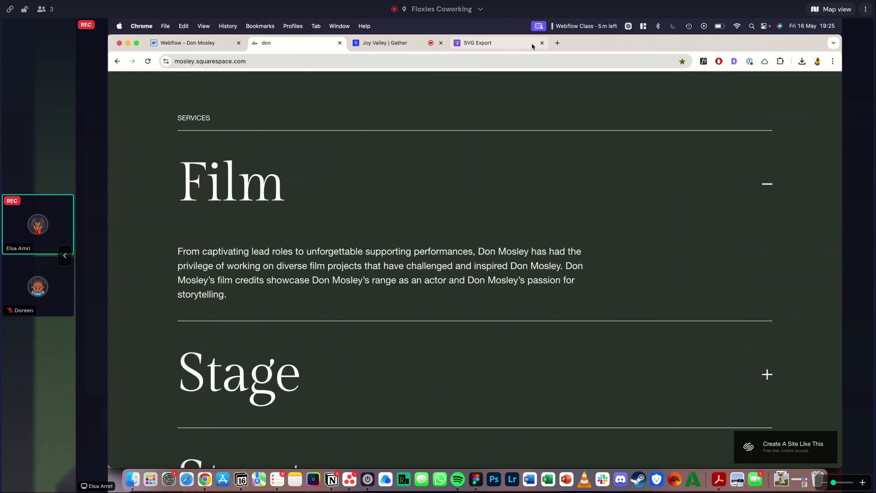
left_click(557, 43)
type("px")
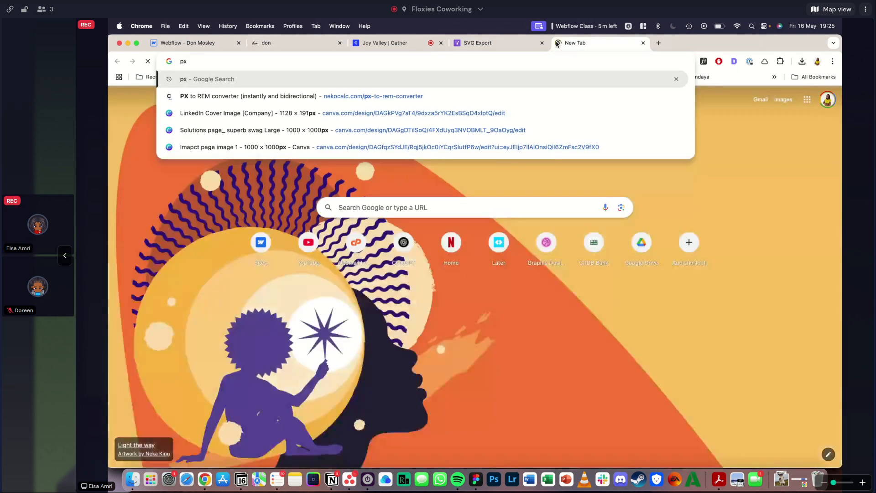
key("Down")
key("Return")
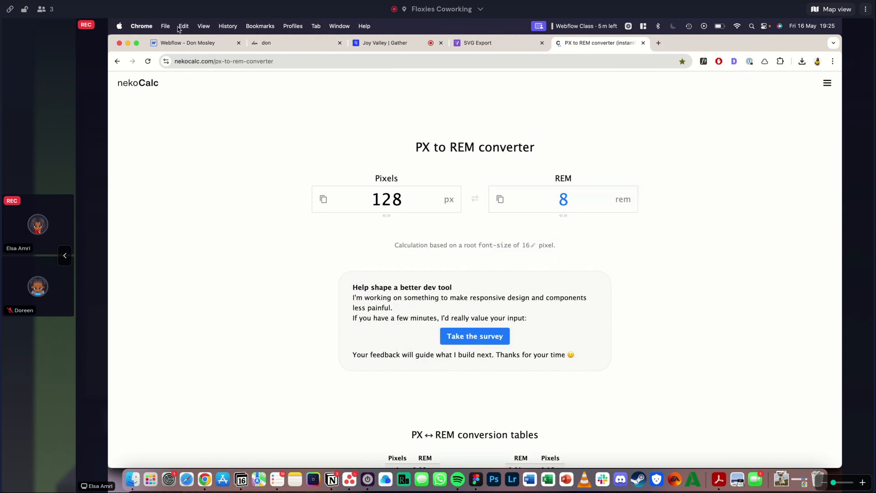
Step: Apply the heading-style-h3 class to the dropdown's heading
left_click(189, 42)
scroll(785, 324, "down", 5)
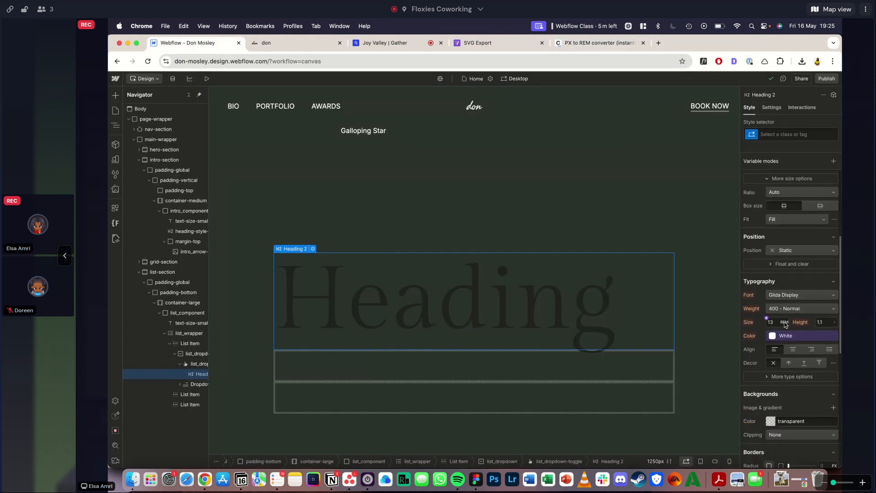
left_click(781, 134)
type("h3")
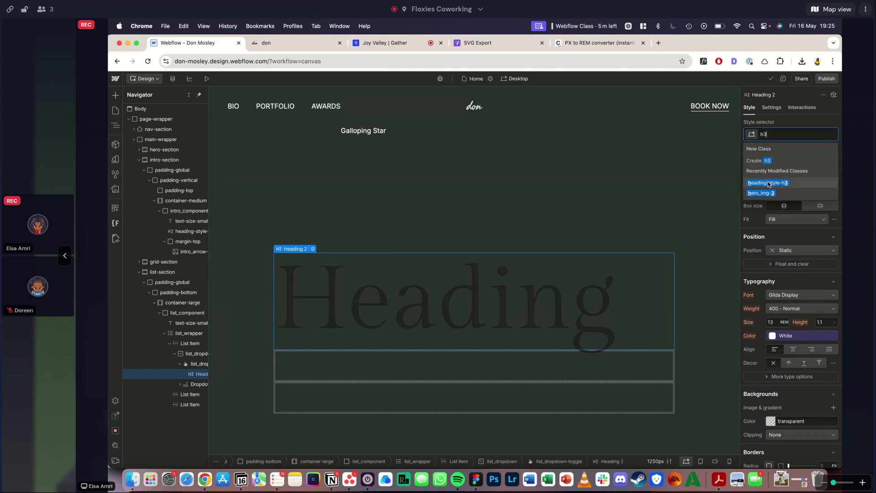
left_click(769, 182)
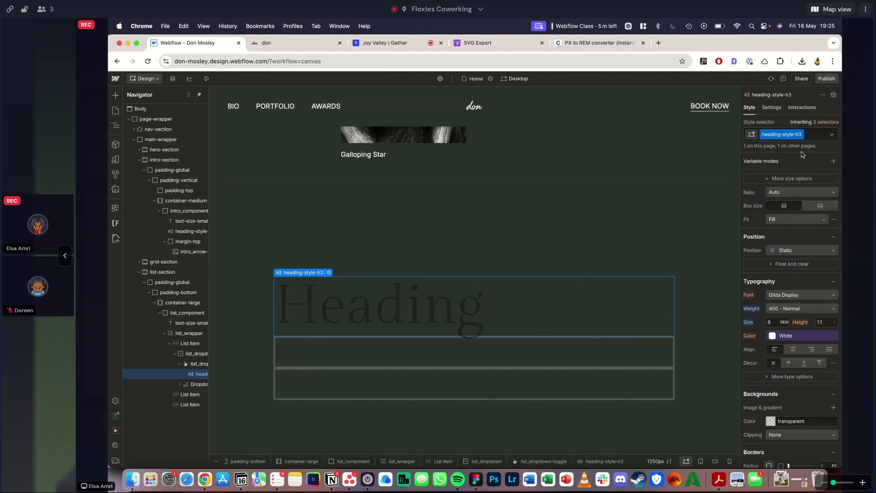
Step: Add a text-color-primary combo class to make the heading white, replacing text-color-alternate
left_click(818, 134)
type("white")
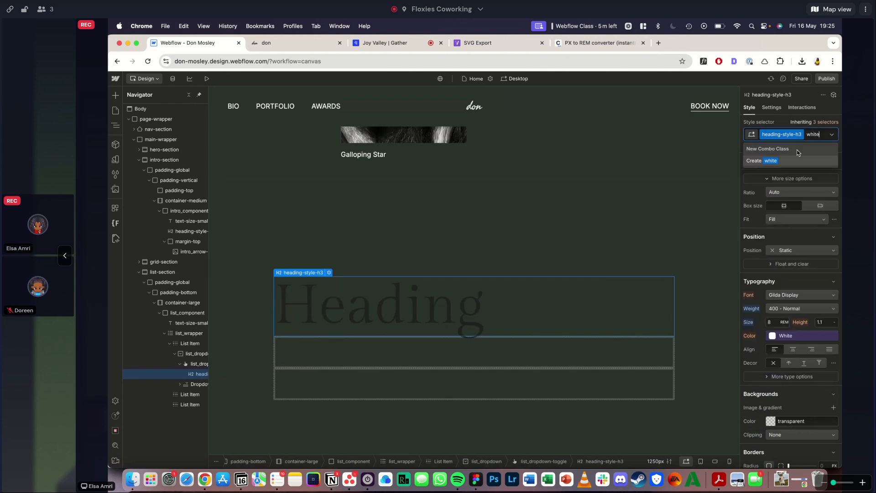
type("text-co")
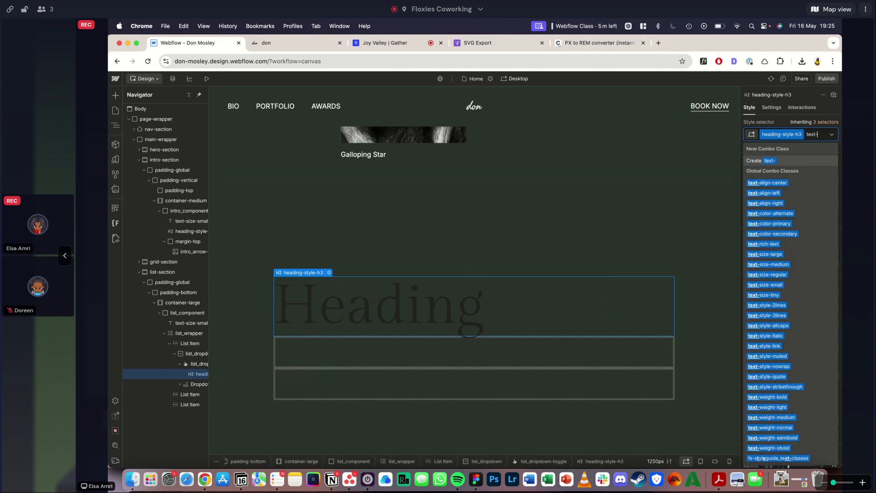
key("BackSpace")
key("BackSpace")
key("BackSpace")
key("BackSpace")
key("BackSpace")
key("BackSpace")
key("BackSpace")
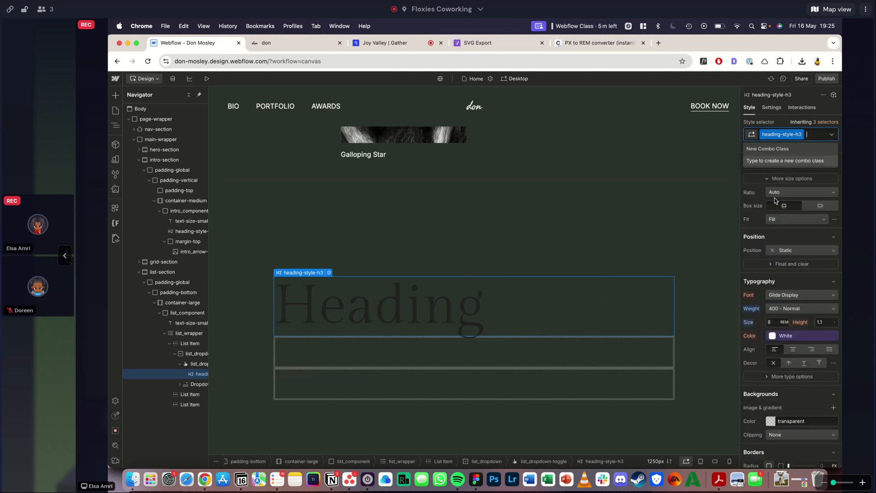
type("color")
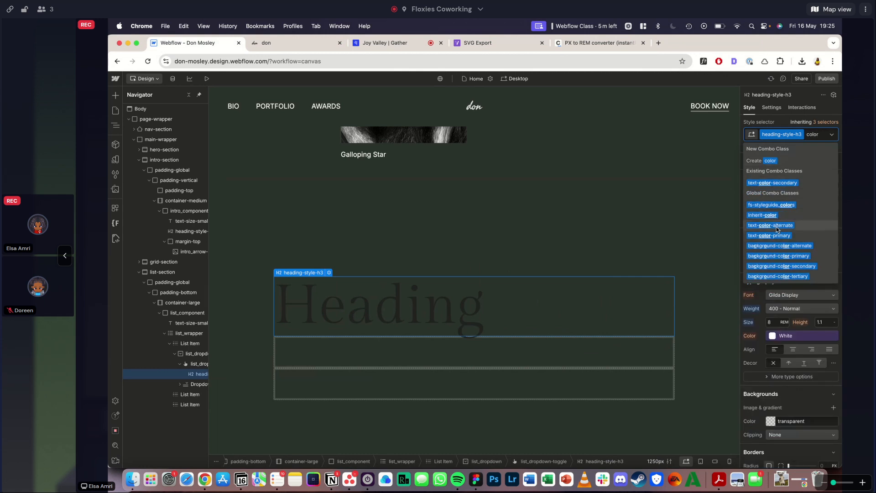
left_click(777, 226)
left_click(804, 148)
key("BackSpace")
type("color")
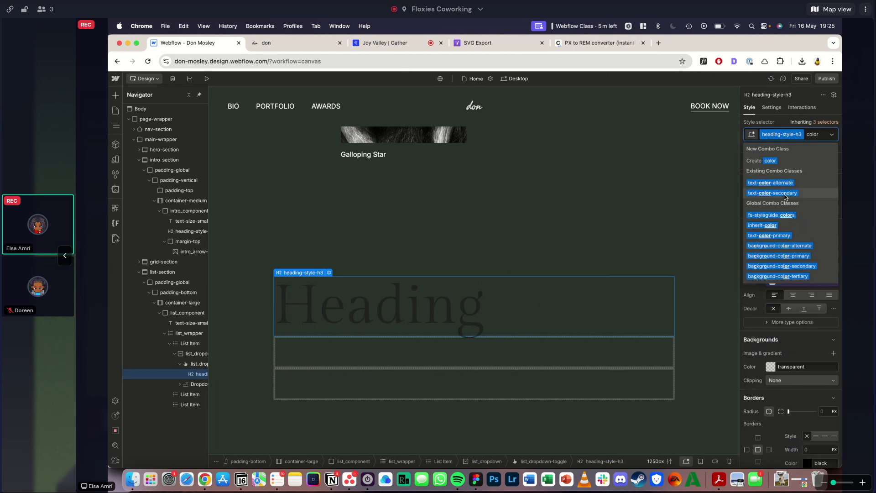
left_click(778, 235)
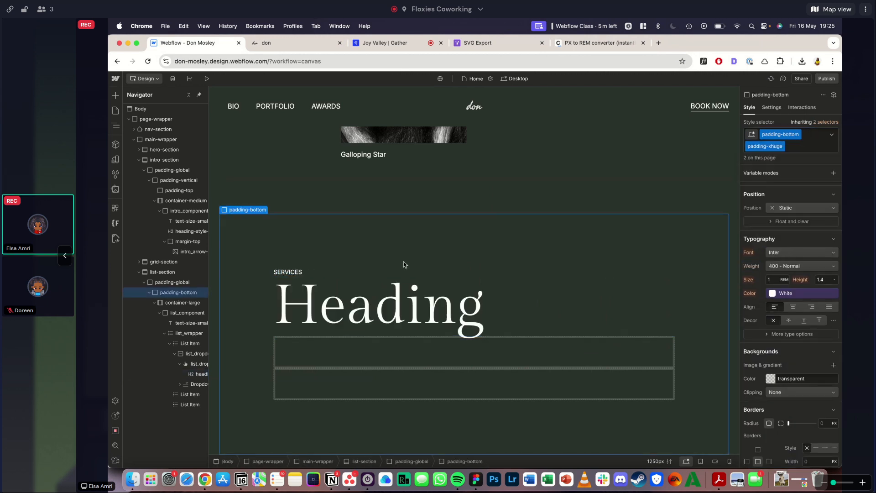
Step: Change the heading text to 'Film' after comparing with the original site
left_click(267, 43)
key("super+1")
double_click(309, 315)
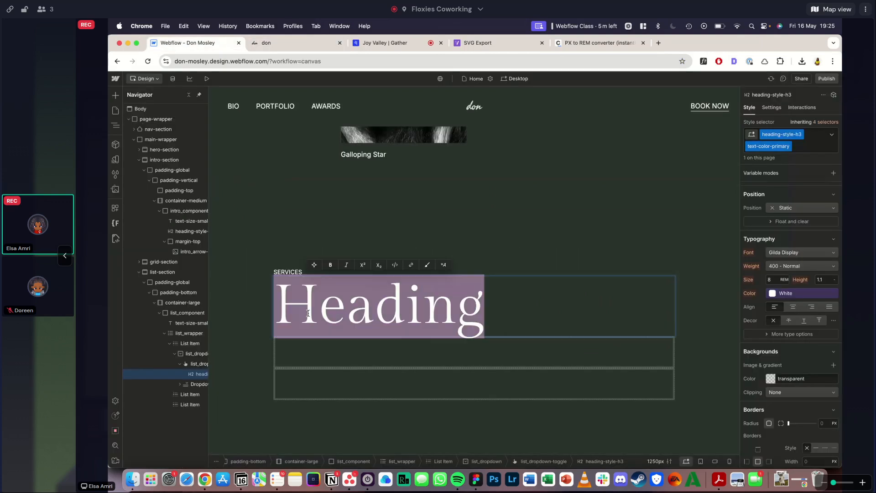
type("Film")
key("Escape")
key("super+e")
Step: Insert a Div Block after the Film heading and review the original Film toggle
type("div")
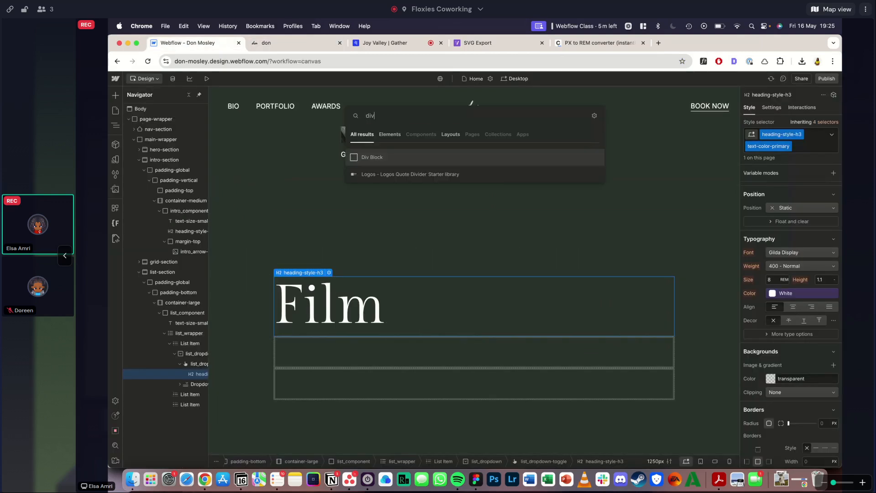
key("Return")
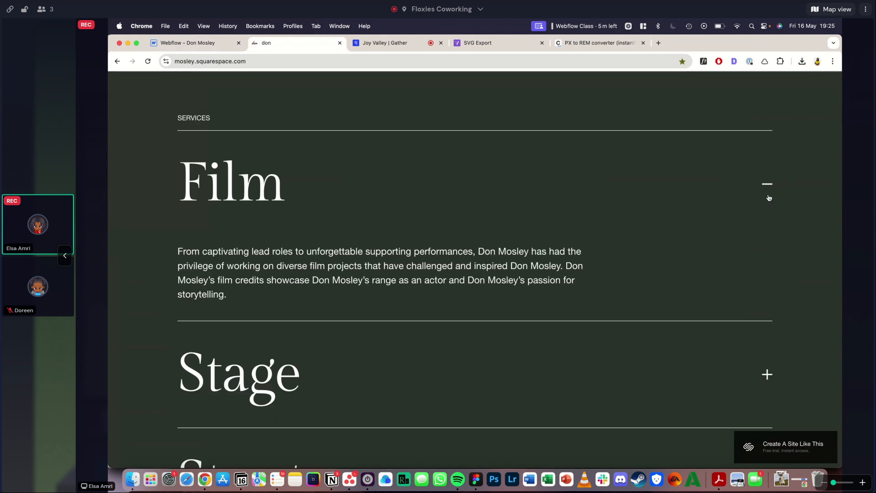
left_click(768, 188)
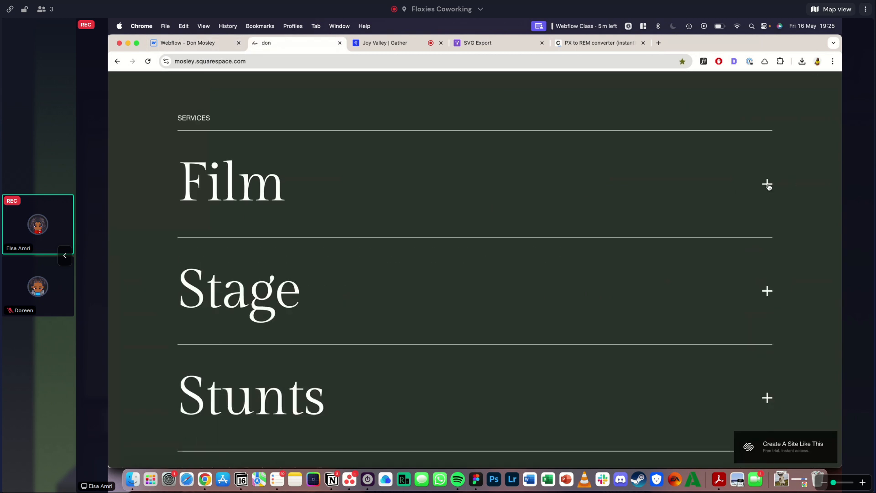
left_click(768, 188)
left_click(769, 187)
left_click(769, 187)
left_click(182, 45)
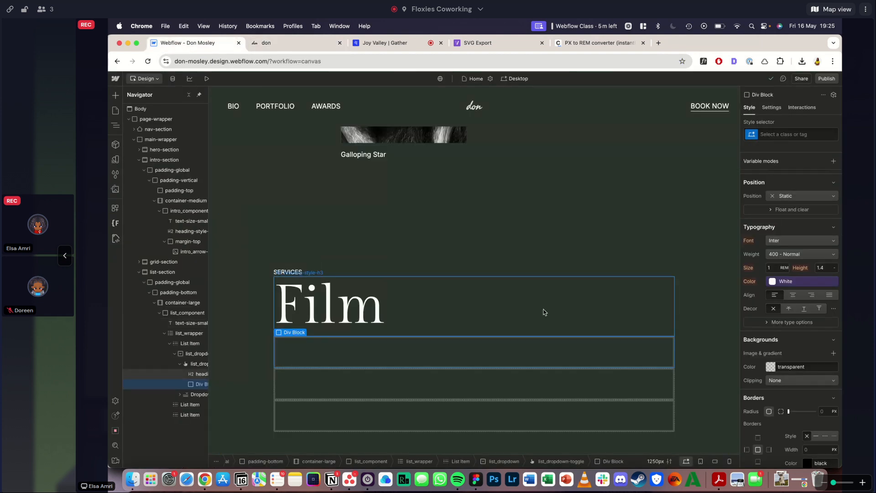
Step: Lay the toggle's contents in a row and give the new block a flex list_icon class
left_click(544, 312)
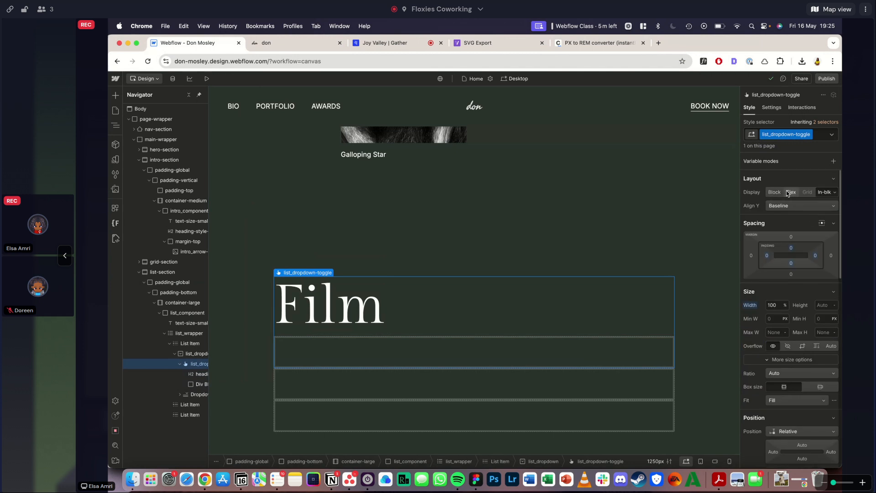
left_click(791, 192)
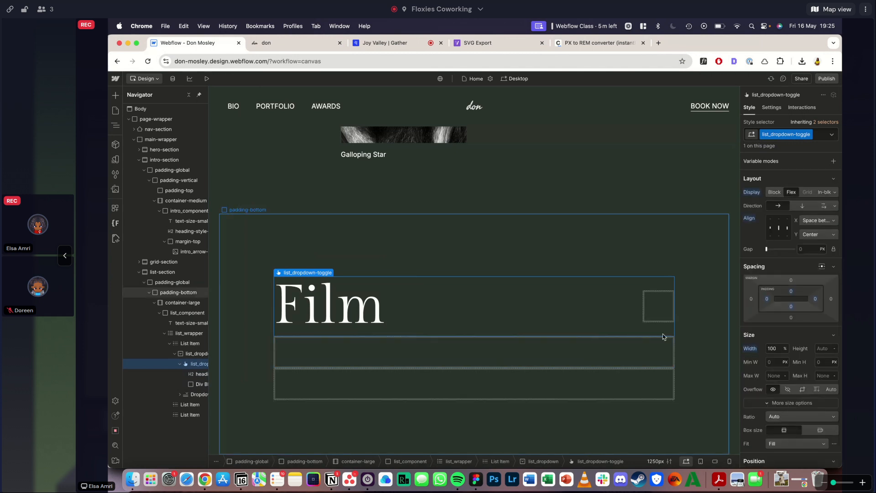
left_click(656, 312)
key("super+Return")
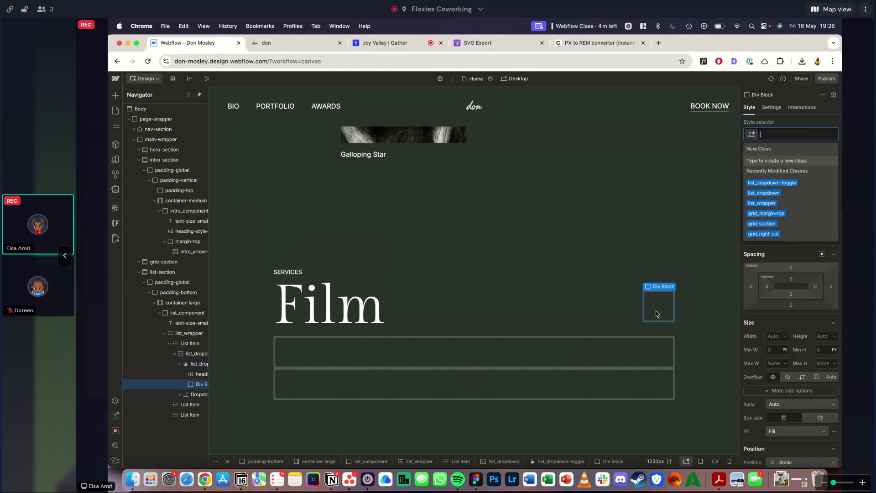
type("list_icon")
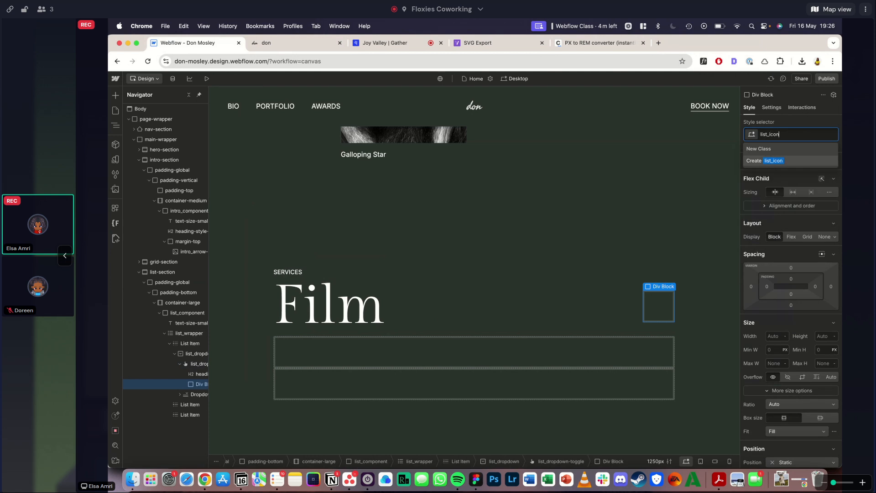
key("Return")
left_click(792, 237)
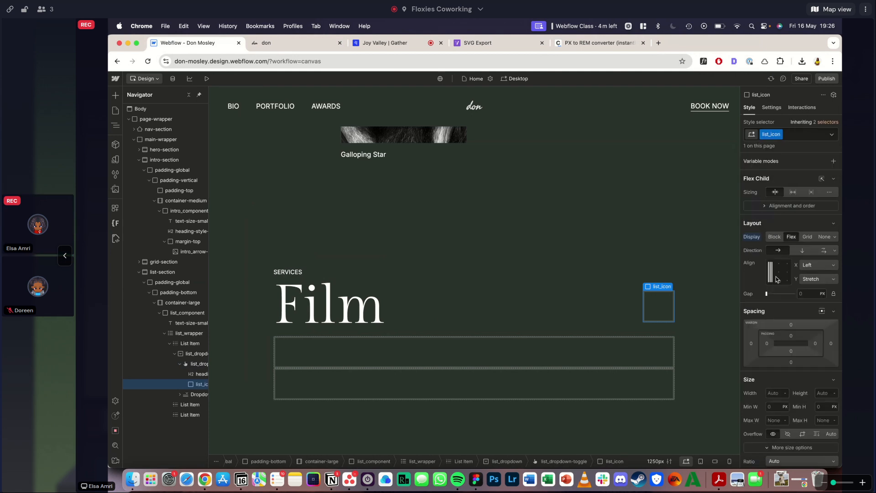
Step: Make list_icon relatively positioned and nest a new Div Block inside it
key("ctrl+Tab")
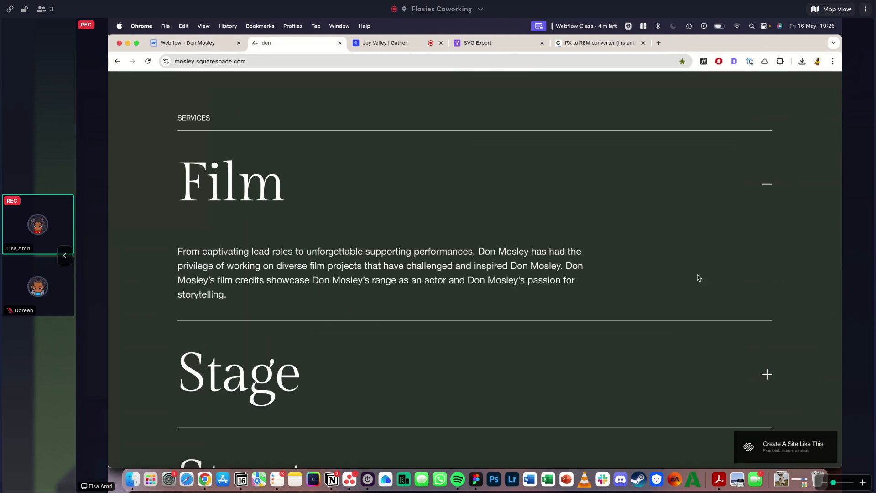
key("ctrl+shift+Tab")
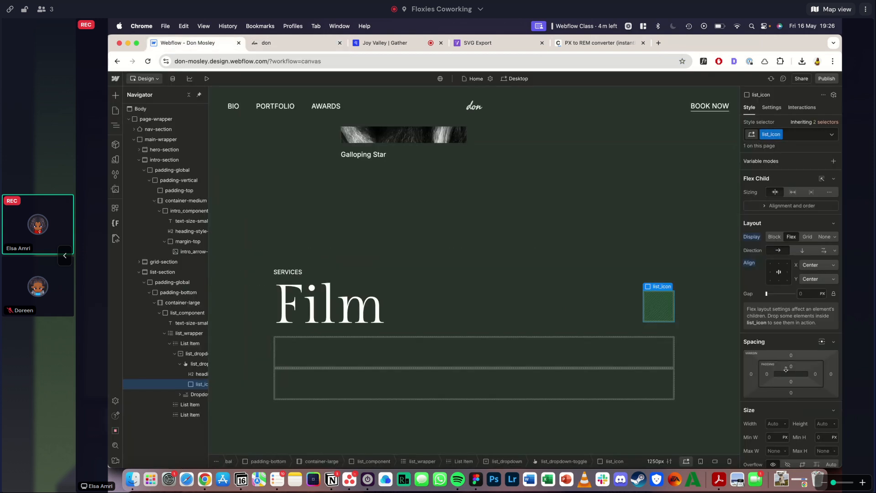
scroll(786, 369, "down", 6)
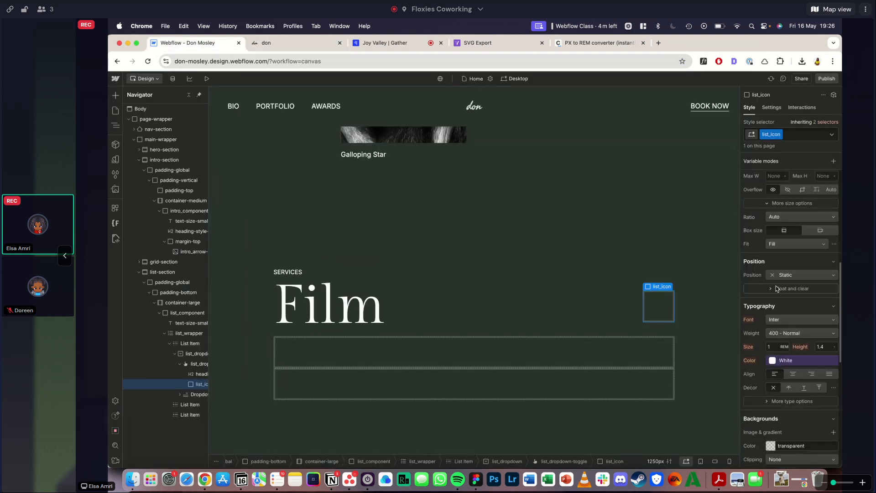
left_click(781, 275)
left_click(782, 284)
key("super+k")
type("div")
key("Return")
key("super+Return")
Step: Give the inner div a list_line class, 1rem by 1px, with a white background
type("list_line-1")
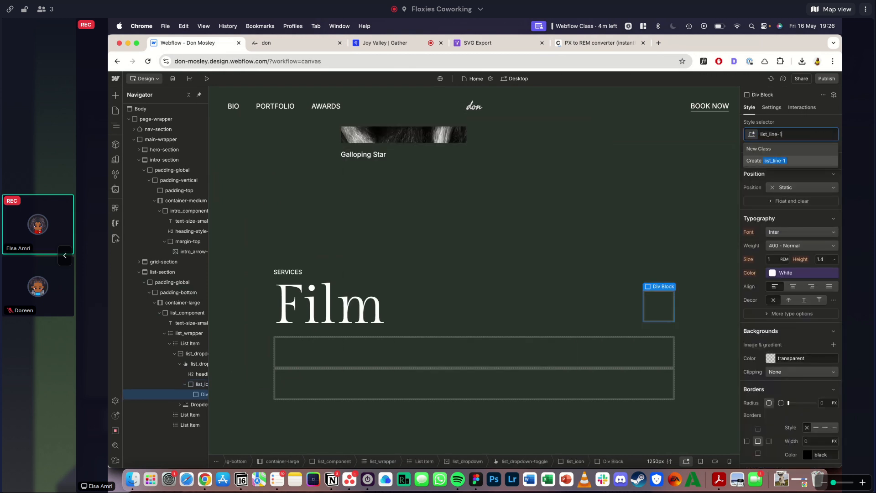
key("Return")
scroll(801, 194, "up", 4)
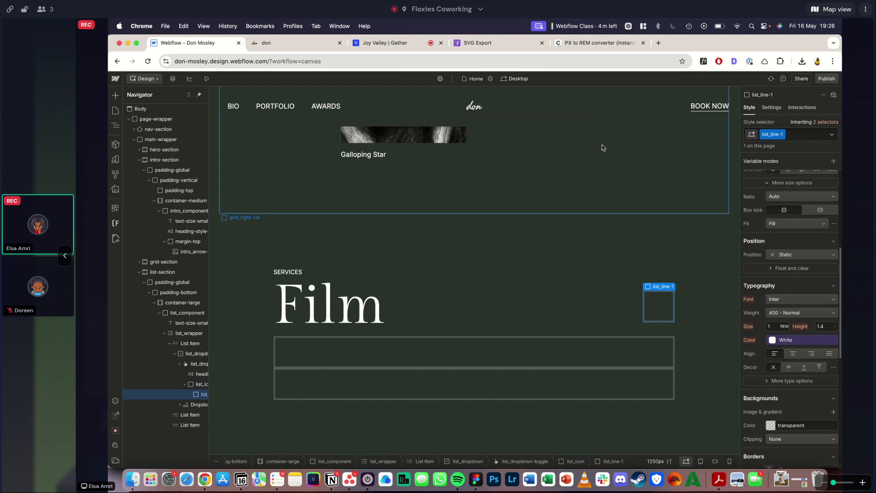
left_click(774, 265)
type("1rem")
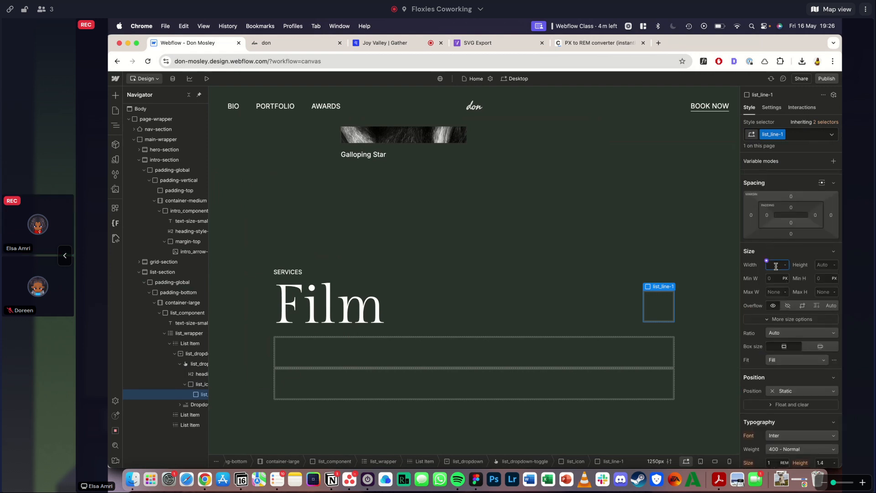
key("Tab")
type("1")
key("Return")
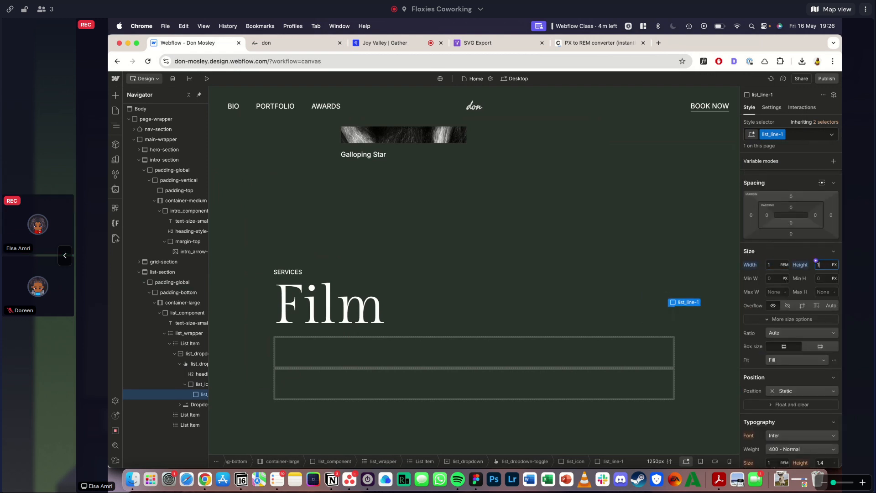
scroll(784, 360, "down", 10)
left_click(771, 236)
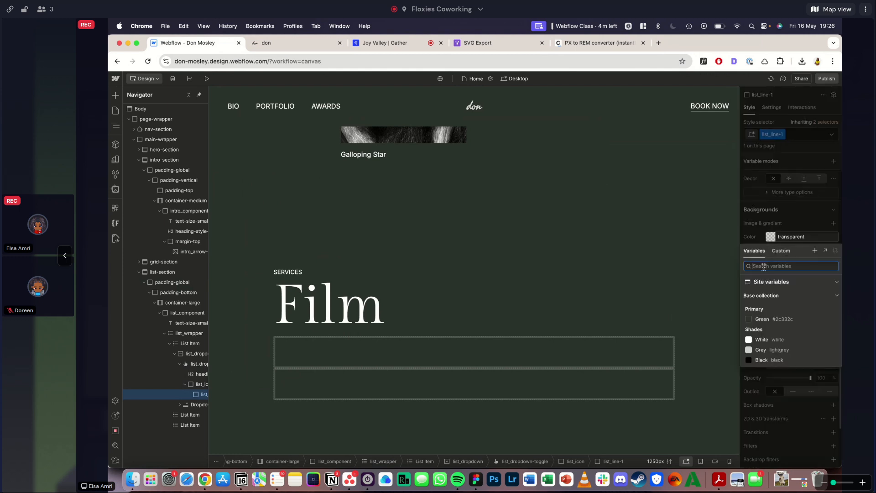
left_click(776, 339)
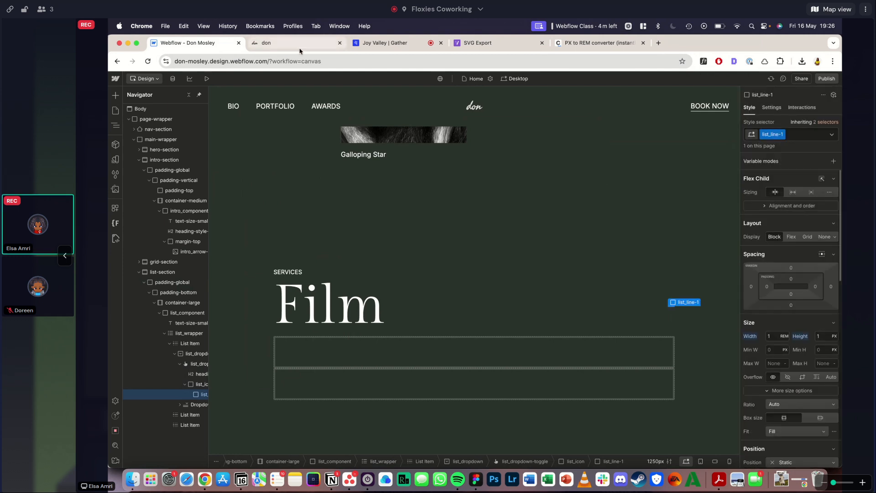
Step: Resize the line to 1.5rem wide by 2px high after checking the original site
left_click(283, 43)
left_click(182, 45)
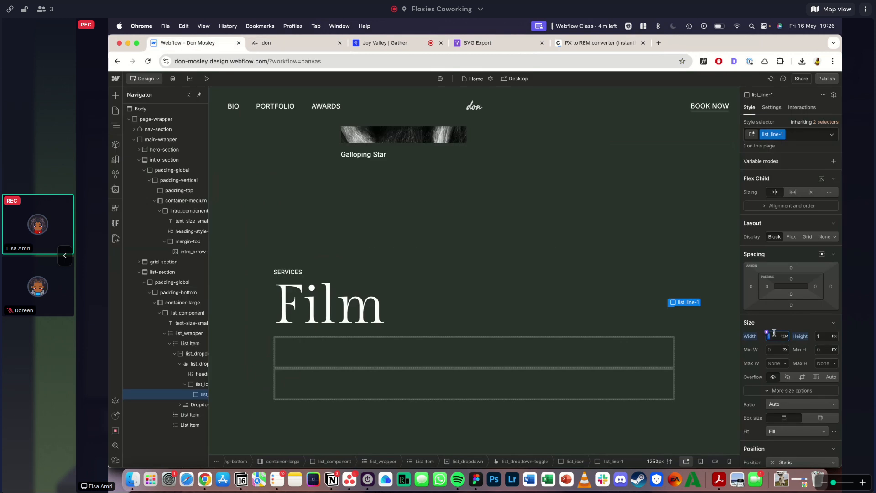
key("Tab")
type("2")
key("Return")
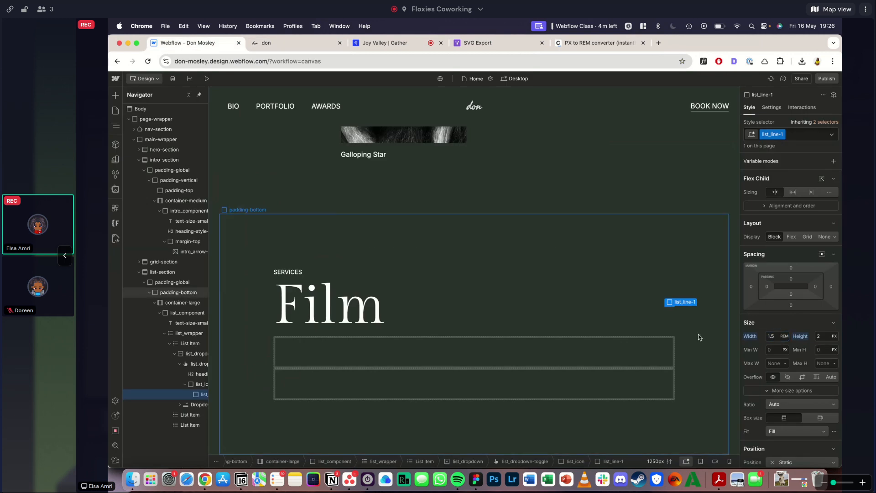
Step: Paste a second line into the icon box and give it a duplicated list_line-2 class
key("super+c")
key("super+v")
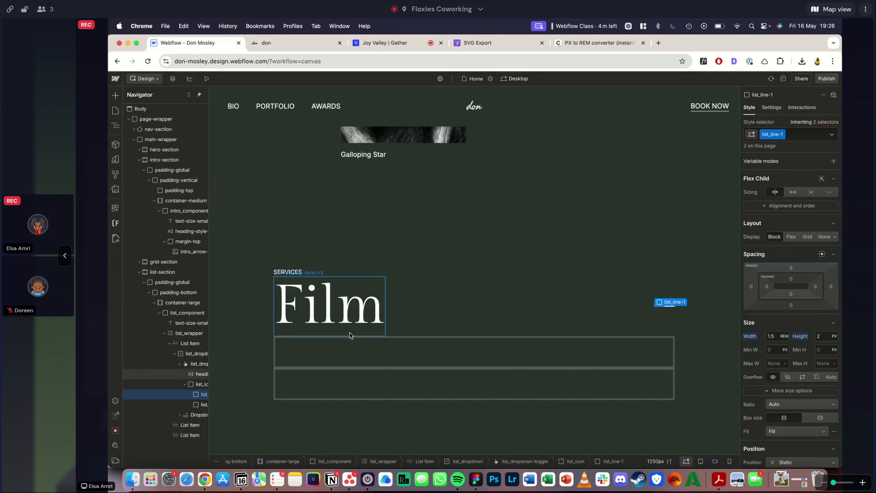
left_click(772, 134)
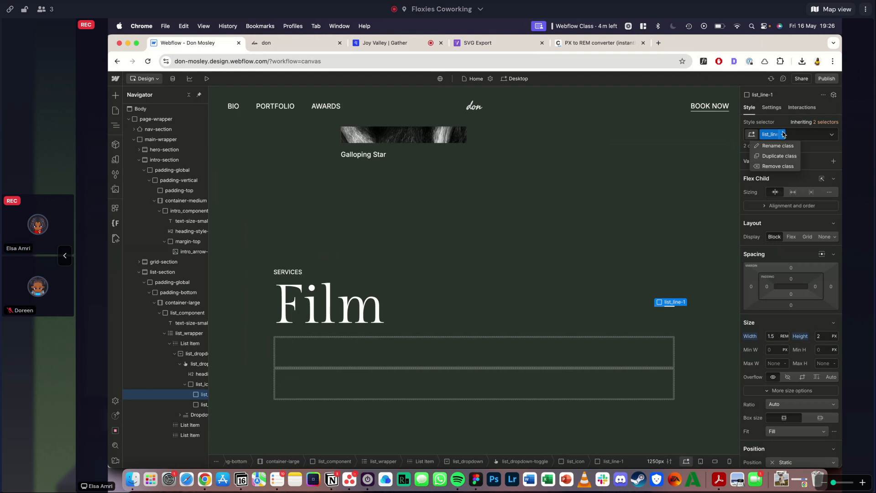
left_click(776, 156)
key("BackSpace")
key("BackSpace")
key("BackSpace")
key("BackSpace")
key("BackSpace")
key("BackSpace")
type("2")
key("Return")
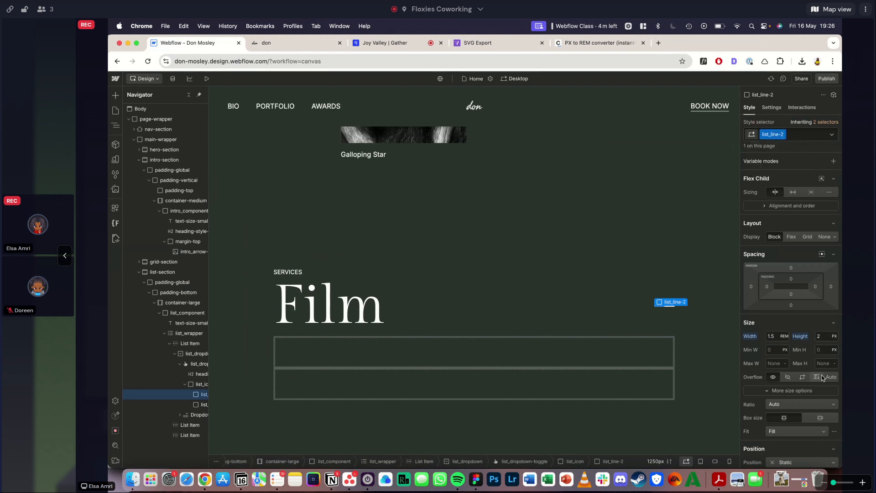
Step: Size list_line-2 to 2px wide by 1.5rem high and position it absolutely
scroll(822, 378, "down", 10)
scroll(821, 378, "up", 8)
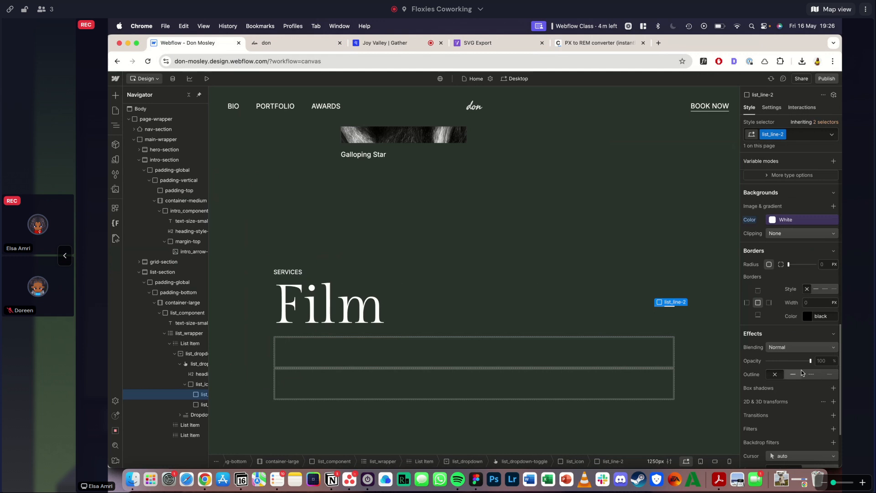
scroll(803, 373, "up", 5)
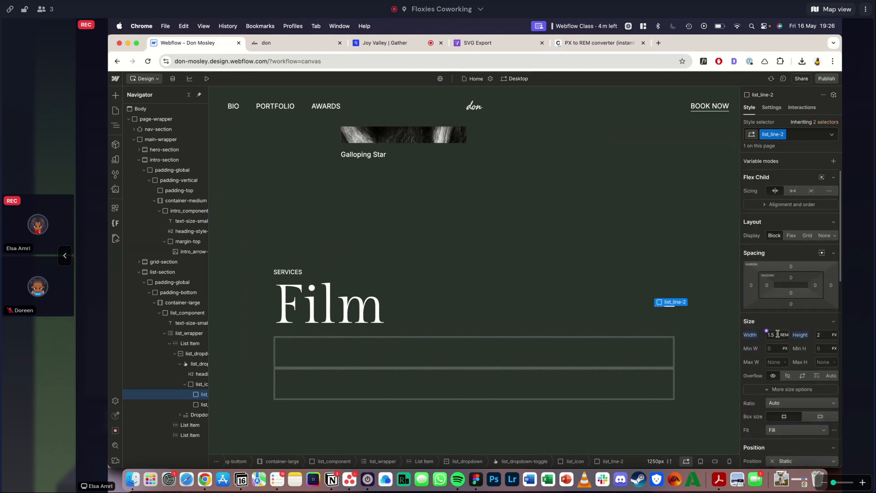
left_click(778, 334)
type("2px")
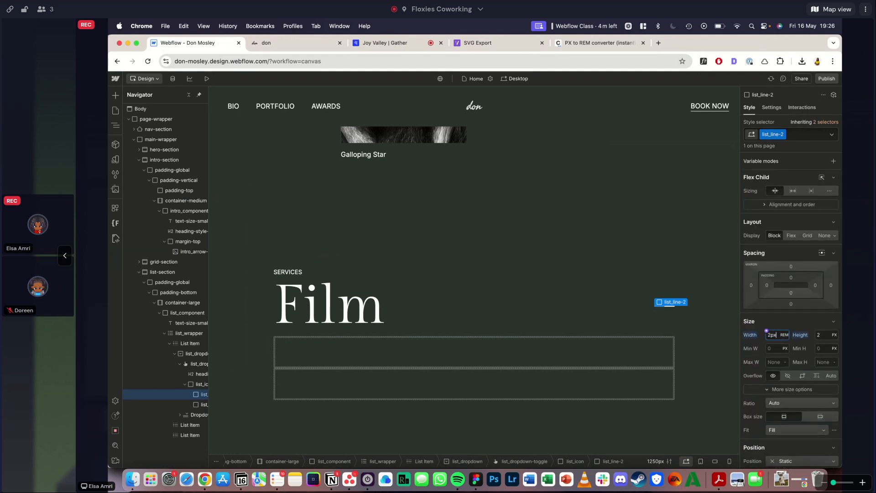
key("Tab")
type("1")
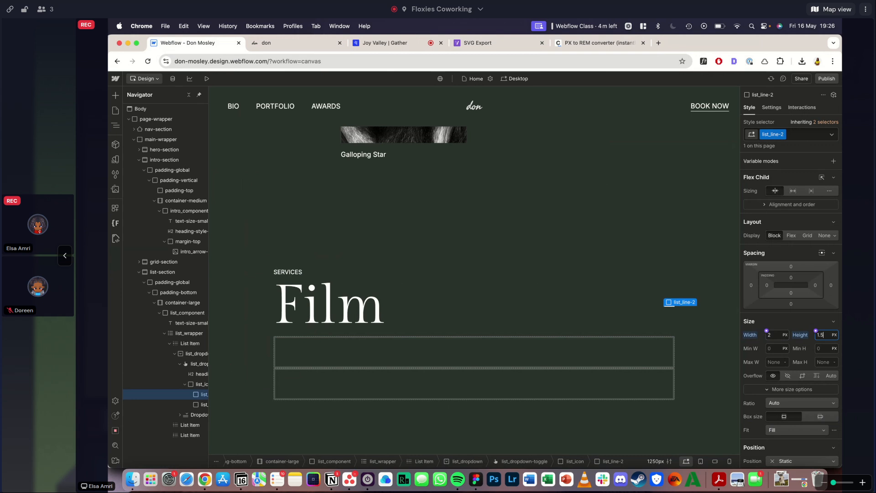
key("Return")
scroll(790, 320, "down", 7)
left_click(782, 293)
left_click(782, 310)
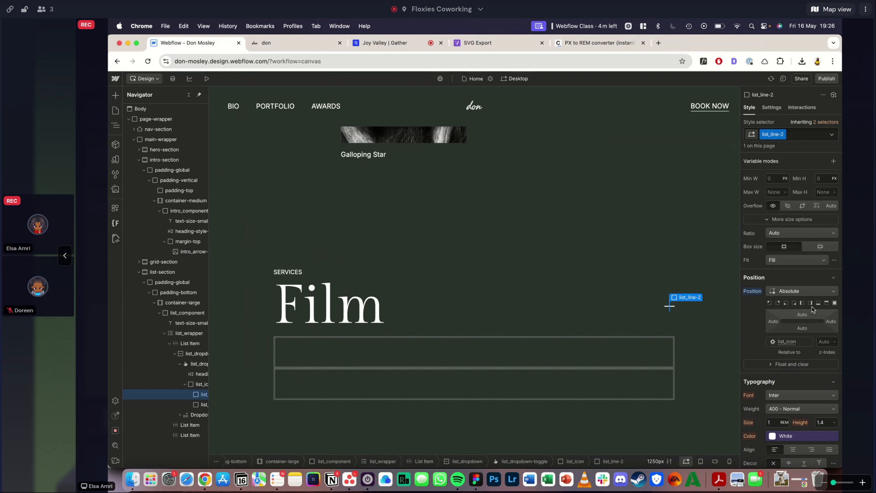
Step: Compare the resulting plus icon with the original Film section, then reselect the Film toggle
left_click(687, 277)
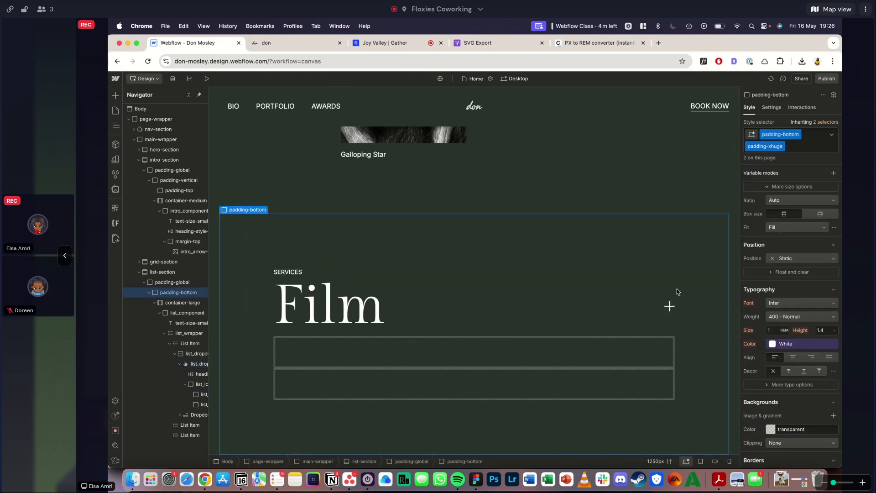
left_click(269, 43)
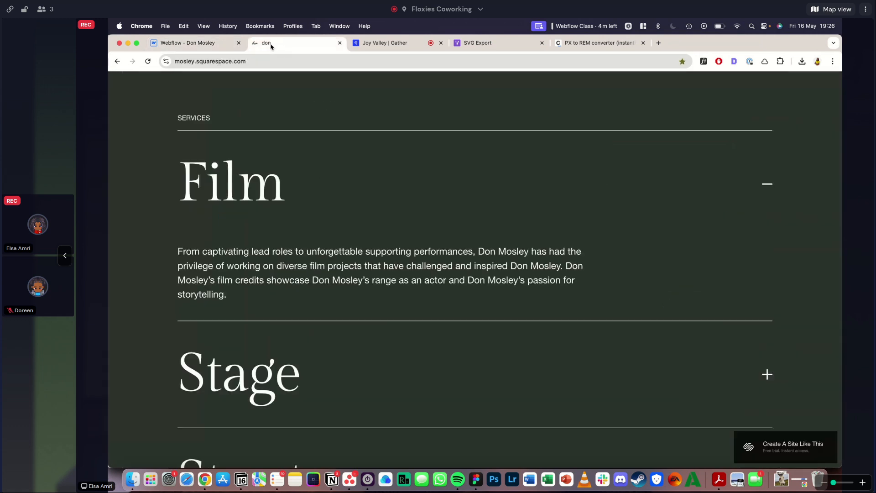
left_click(189, 43)
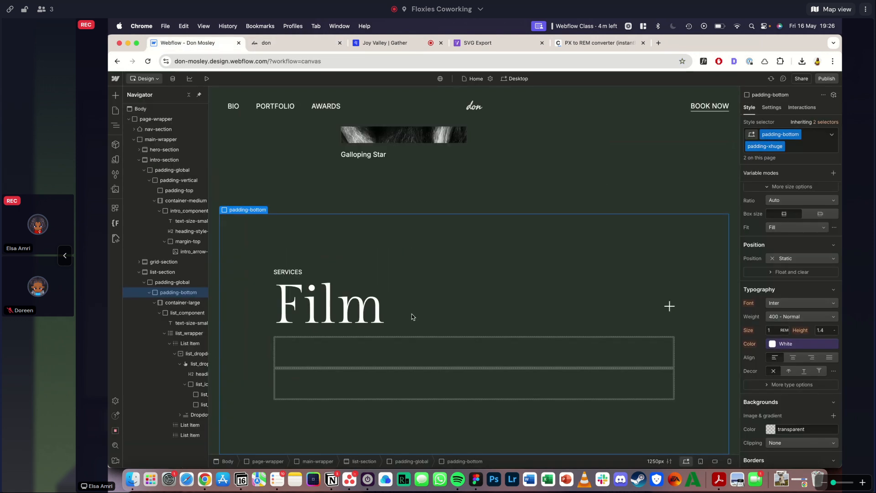
left_click(412, 316)
Step: Set the Film dropdown's Menu setting to Show so it stays open in the designer
left_click(171, 364)
key("d")
left_click(785, 206)
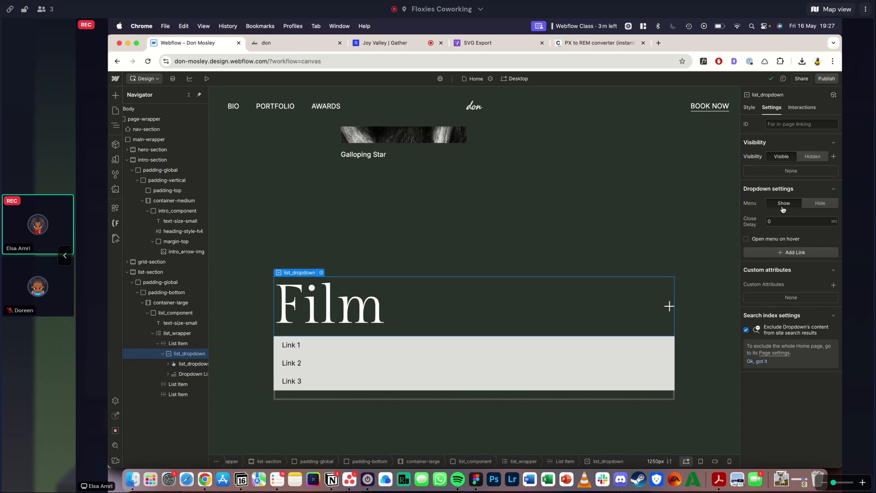
Step: Select the Film Dropdown List and begin adding a class to it in the Style panel
left_click(548, 360)
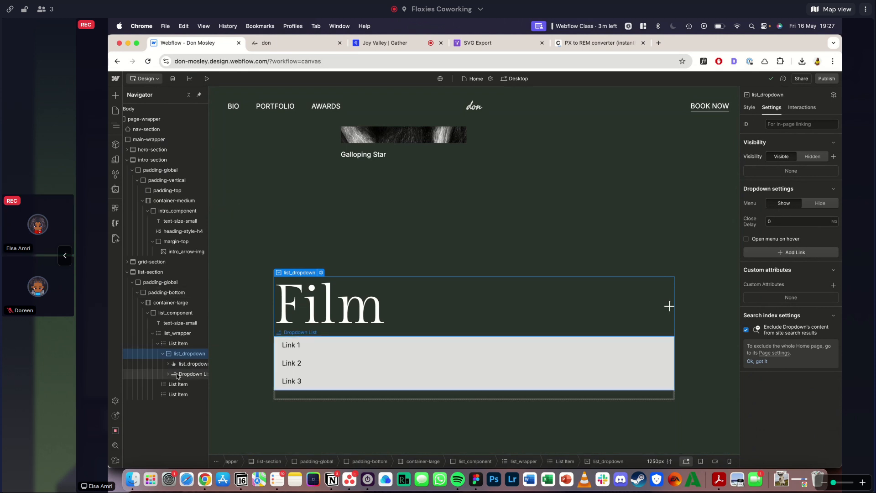
left_click(751, 107)
left_click(808, 134)
Step: Give the dropdown list the class list_dropdown-list with a fully transparent background colour
type("l")
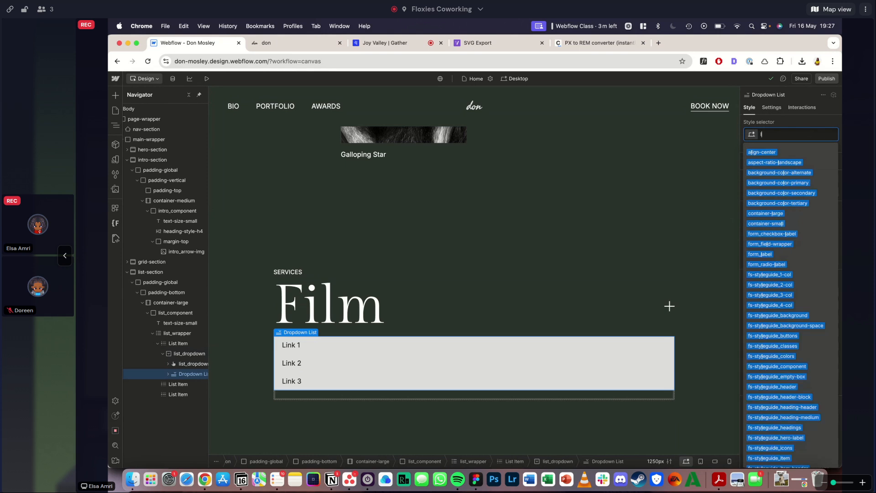
type("ist_dropdown-list")
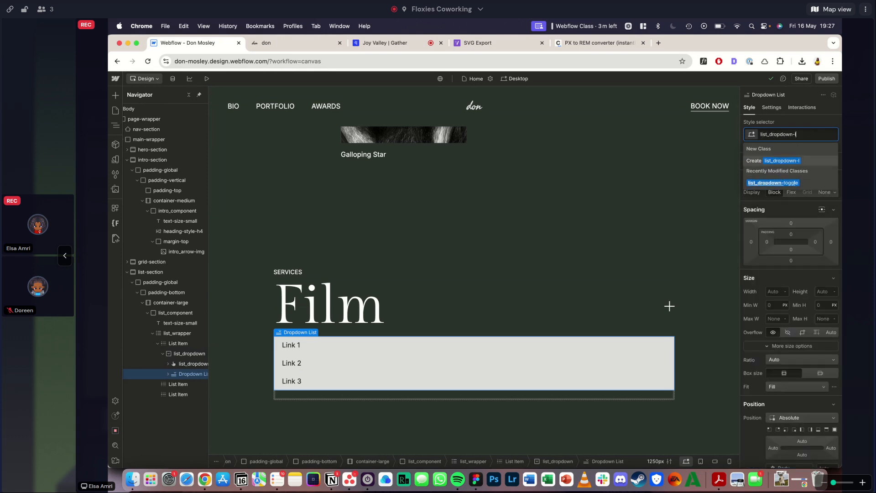
key("Return")
scroll(840, 212, "down", 5)
scroll(803, 274, "down", 3)
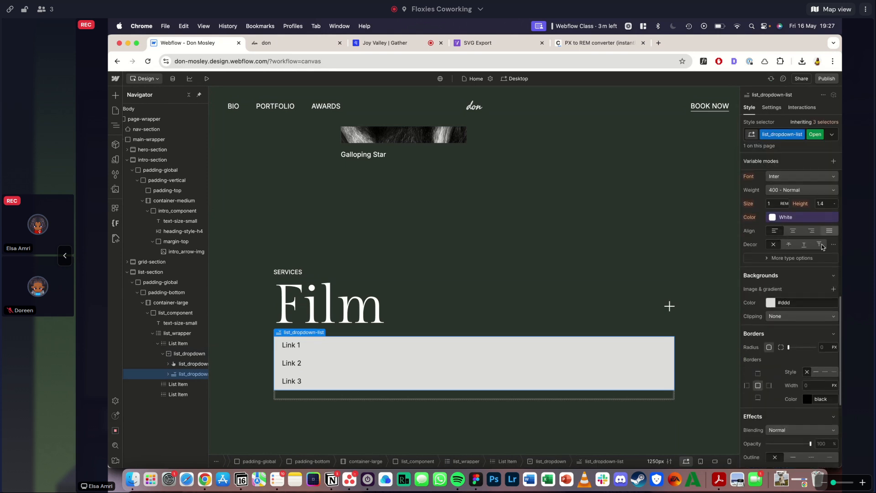
left_click(771, 303)
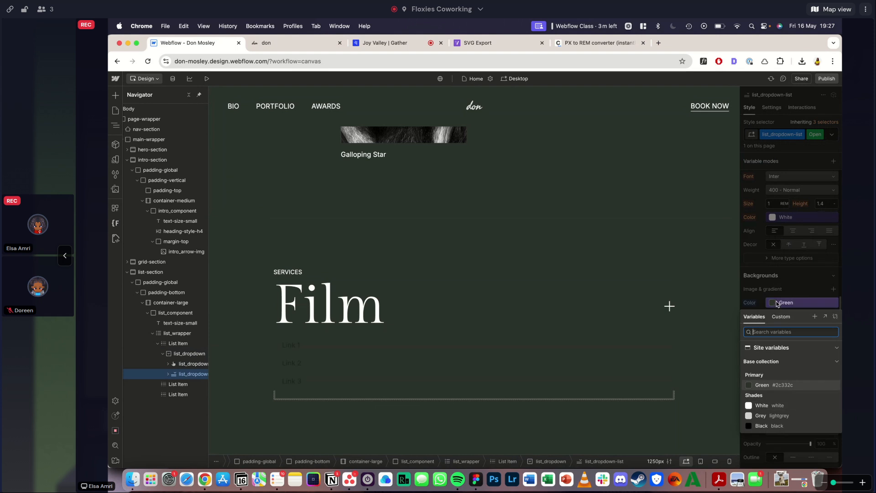
left_click(779, 304)
left_click(776, 303)
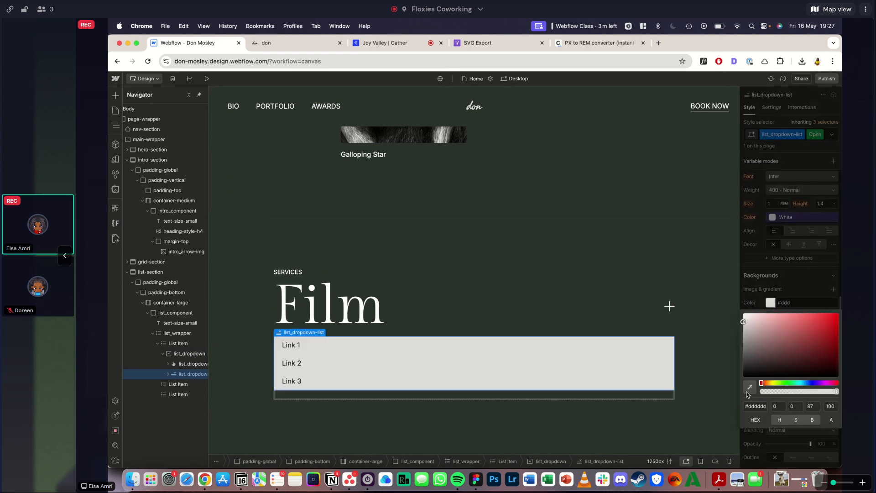
left_click_drag(764, 392, 745, 394)
left_click(802, 262)
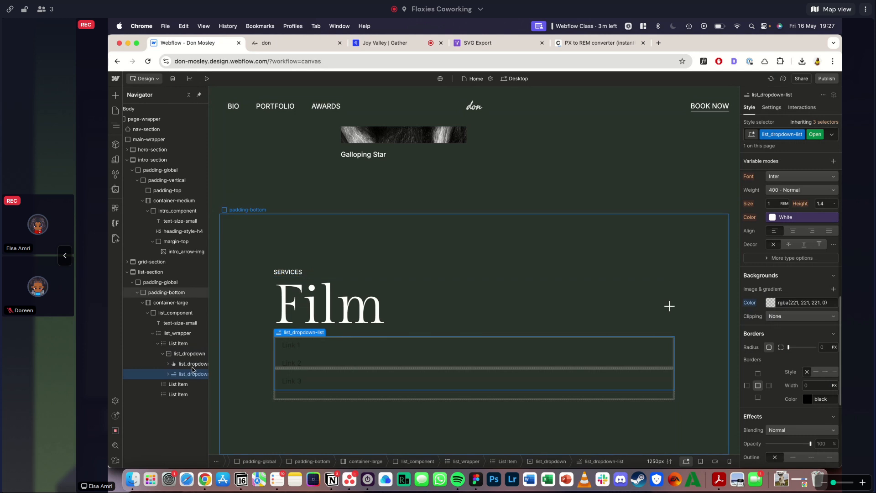
Step: Delete the extra Dropdown Link and compare against the original Squarespace Services section
left_click(168, 374)
left_click(186, 384)
key("Delete")
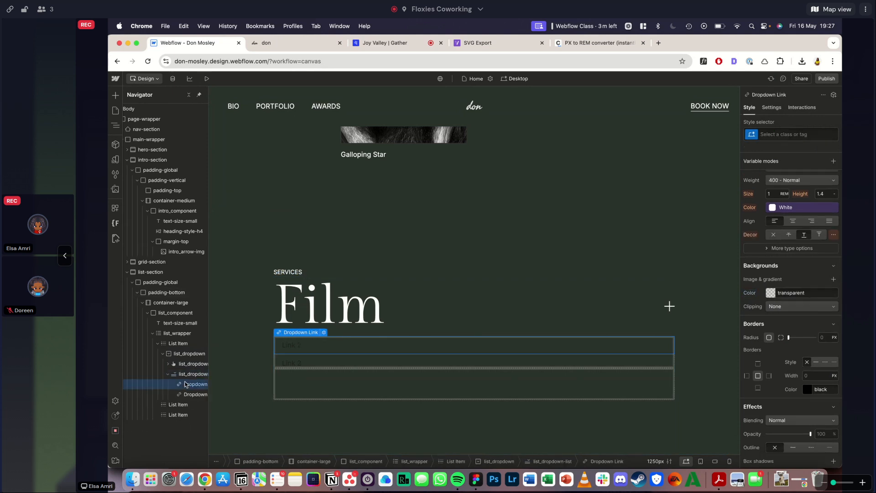
left_click(274, 43)
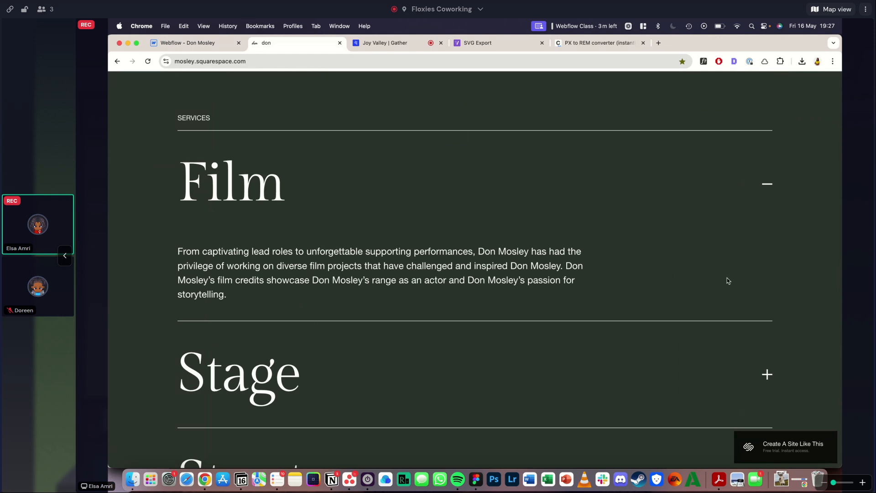
left_click(191, 43)
Step: Insert a Div Block into the dropdown list and start typing the class 'max-w'
key("super+e")
type("div")
key("Return")
key("super+Return")
type("max-w")
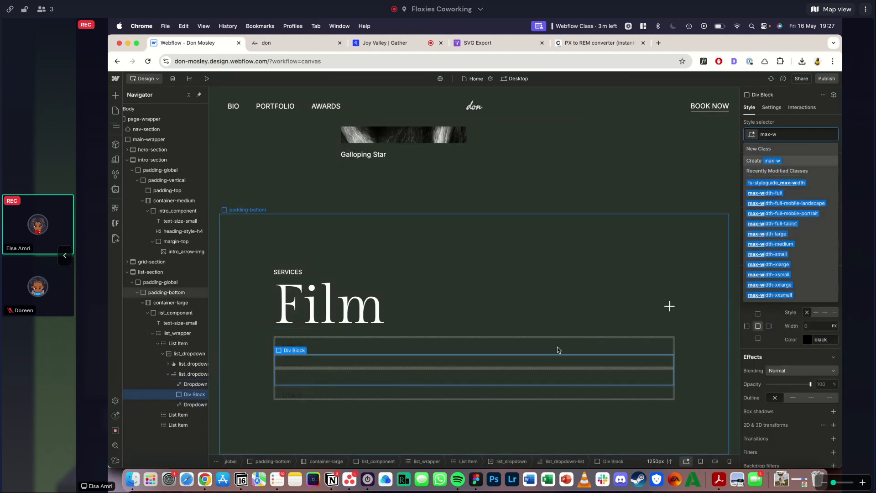
Step: Apply max-width-large to the block, delete the leftover links, and insert a placeholder paragraph
left_click(793, 232)
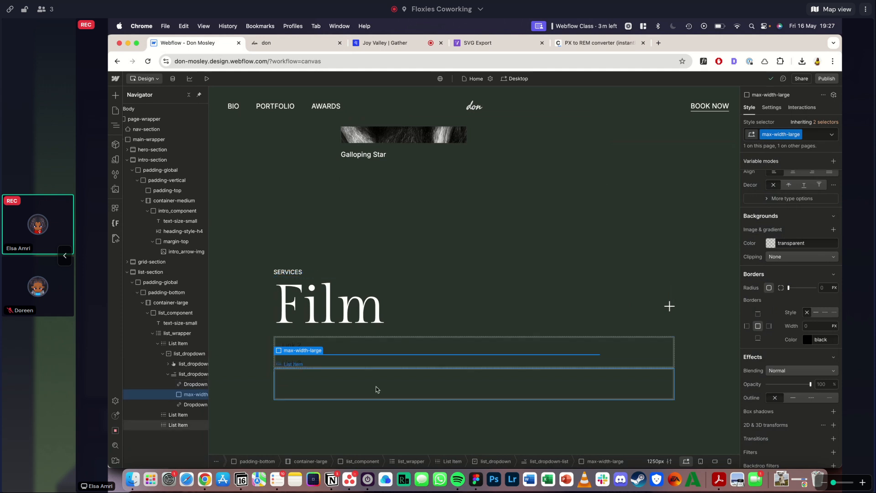
left_click(190, 385)
key("Delete")
left_click(190, 396)
key("Delete")
key("super+e")
type("para")
key("Return")
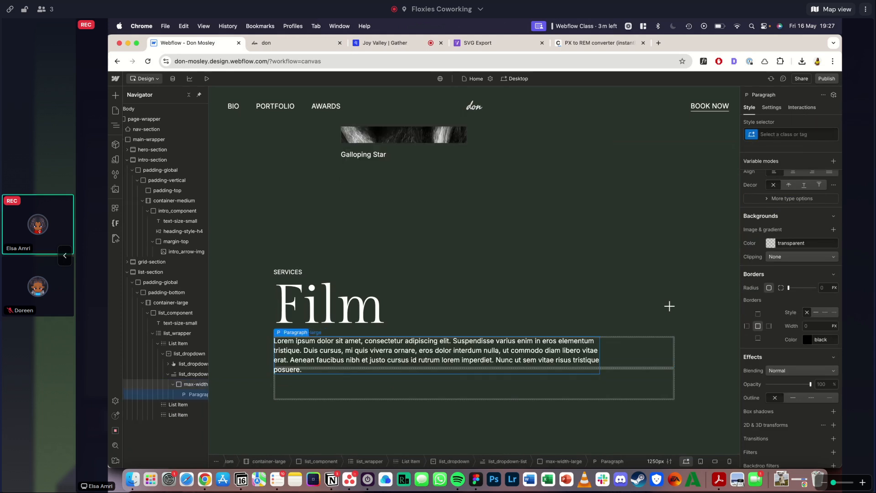
Step: Set the list_dropdown-list container's position to Relative after comparing with the Squarespace layout
left_click(182, 374)
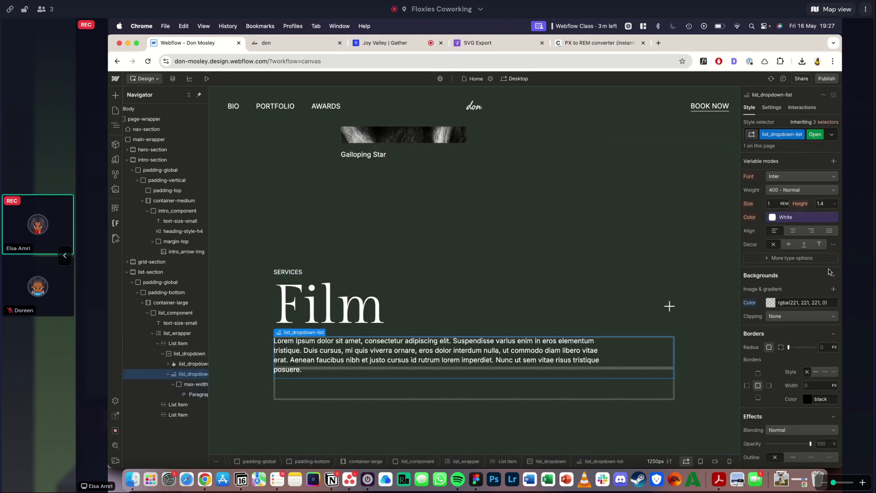
scroll(796, 280, "up", 2)
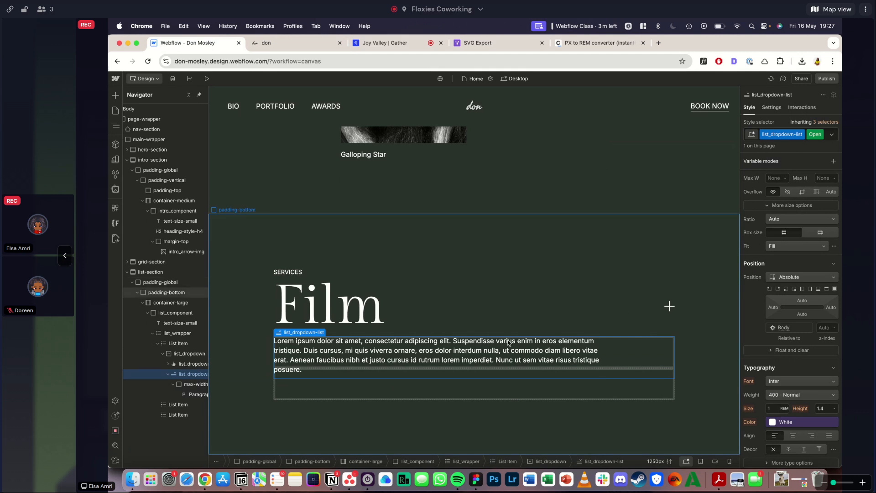
left_click(273, 43)
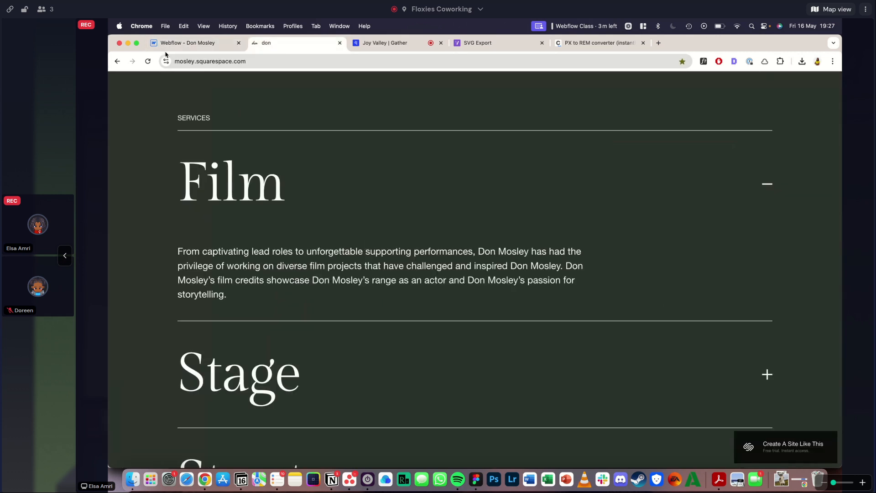
left_click(180, 43)
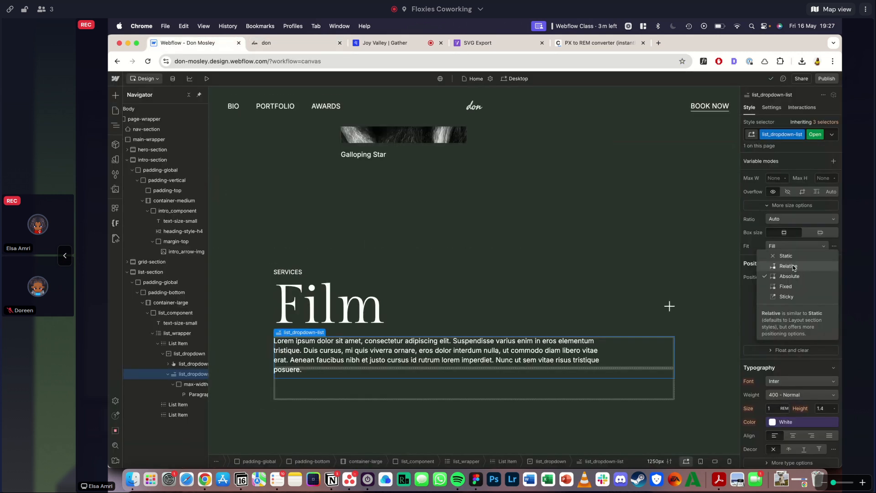
left_click(795, 268)
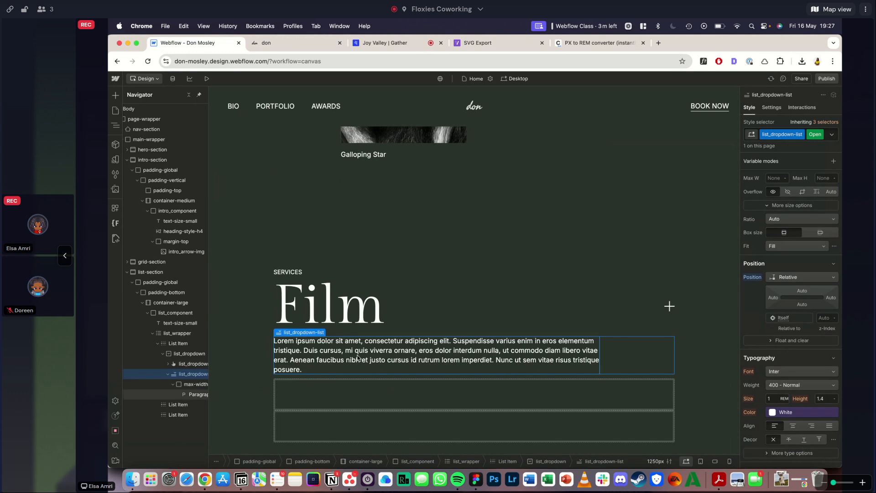
Step: Inspect the original Film paragraph's font and prepare the PX to REM converter
left_click(273, 43)
left_click(402, 262)
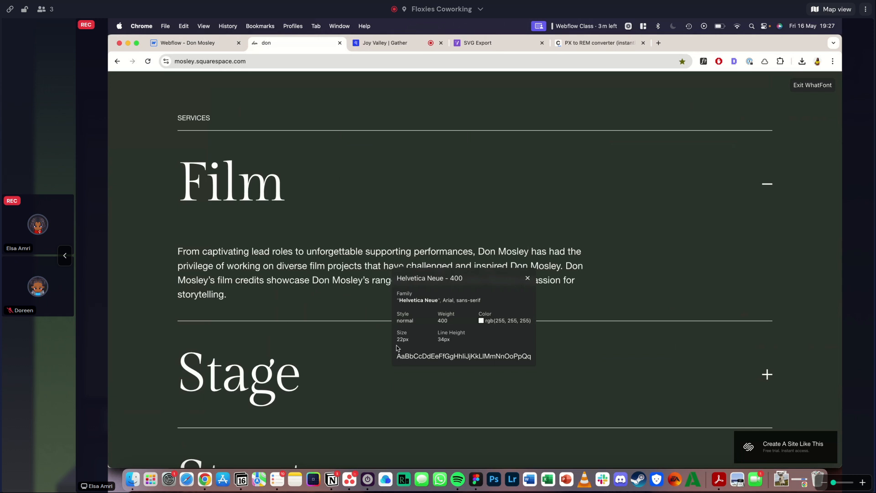
left_click(579, 45)
key("BackSpace")
key("BackSpace")
key("BackSpace")
Step: Convert 22 px to rem and give the paragraph the text-size-large class
type("22")
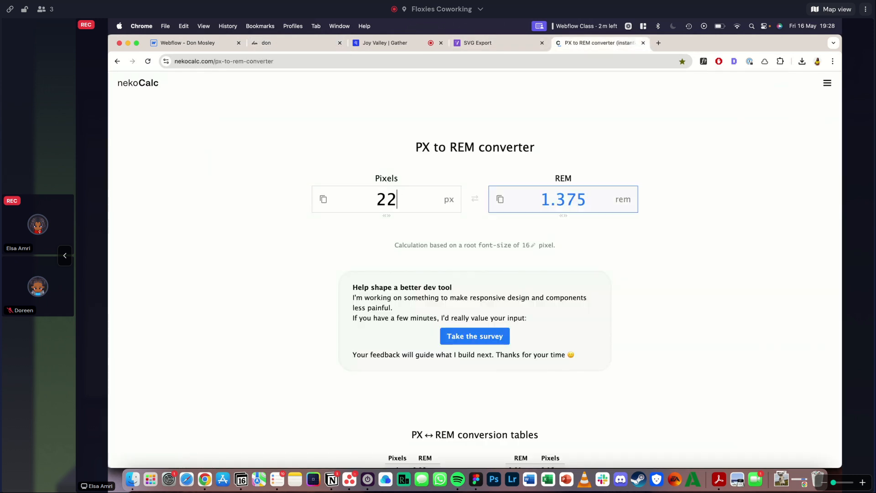
left_click(191, 44)
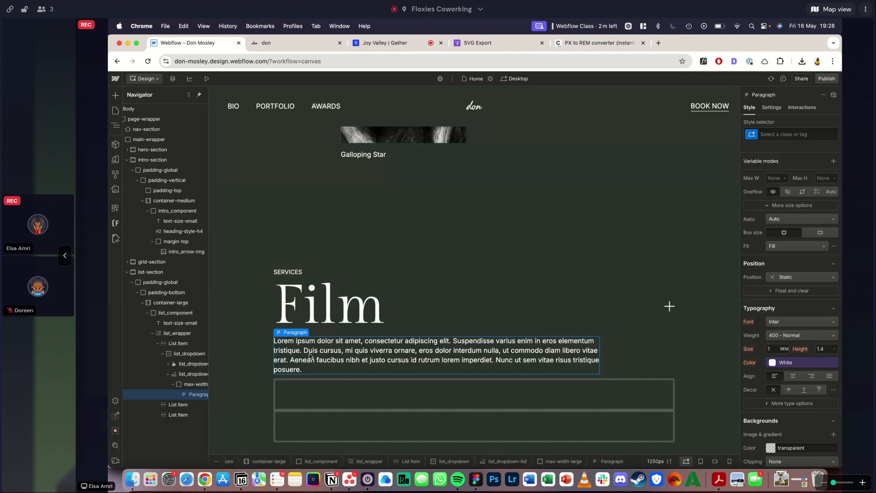
key("super+Return")
type("text-siz")
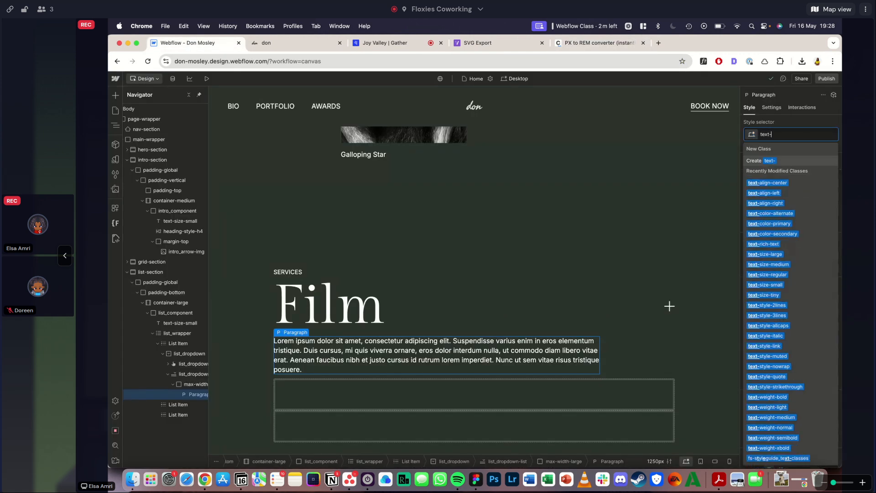
left_click(763, 182)
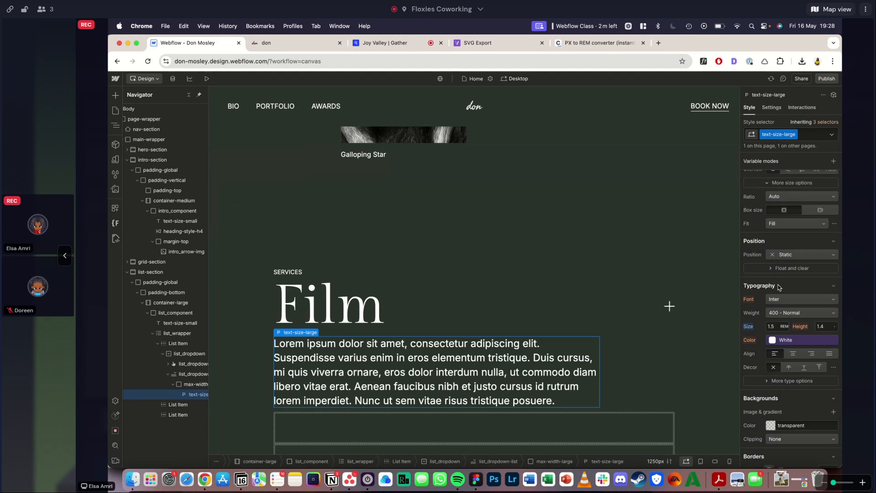
scroll(776, 291, "down", 2)
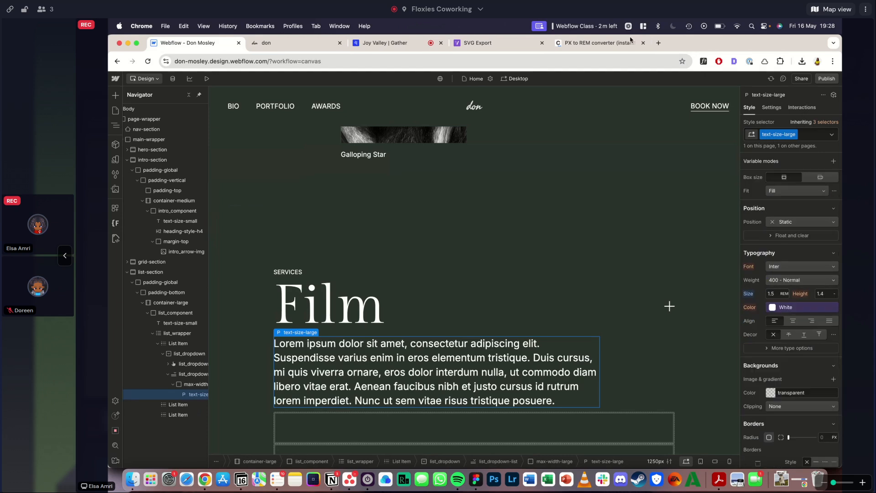
left_click(608, 46)
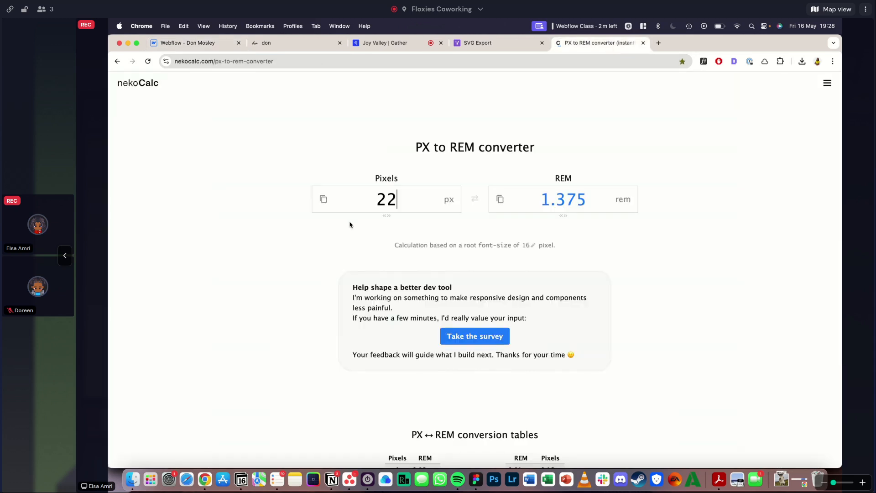
left_click(184, 43)
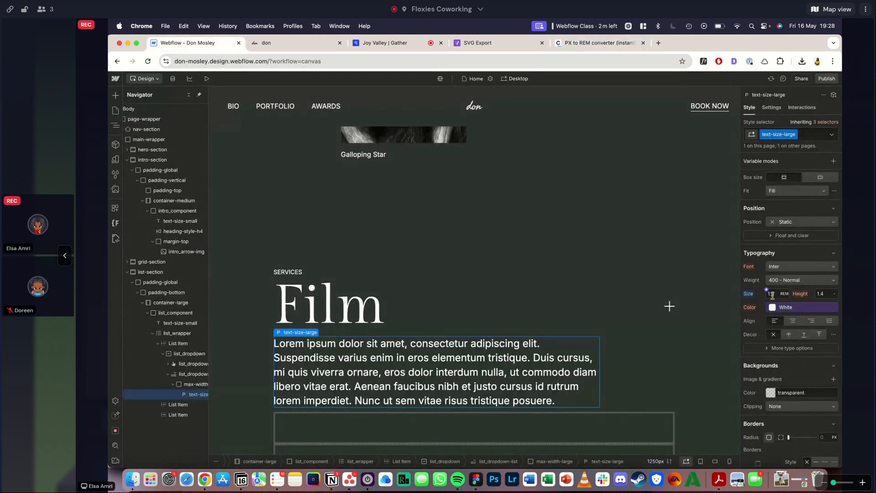
Step: Replace text-size-large with text-size-medium on the paragraph, then select its parent dropdown list
left_click(806, 135)
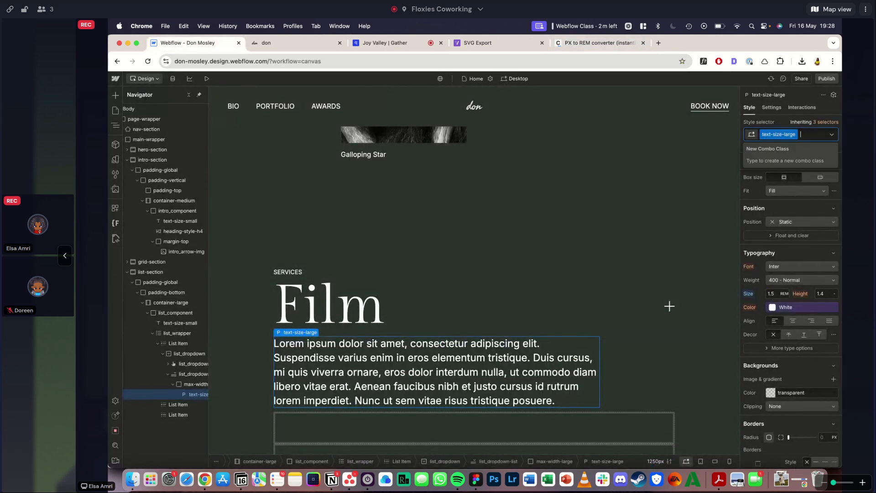
key("BackSpace")
type("text-size")
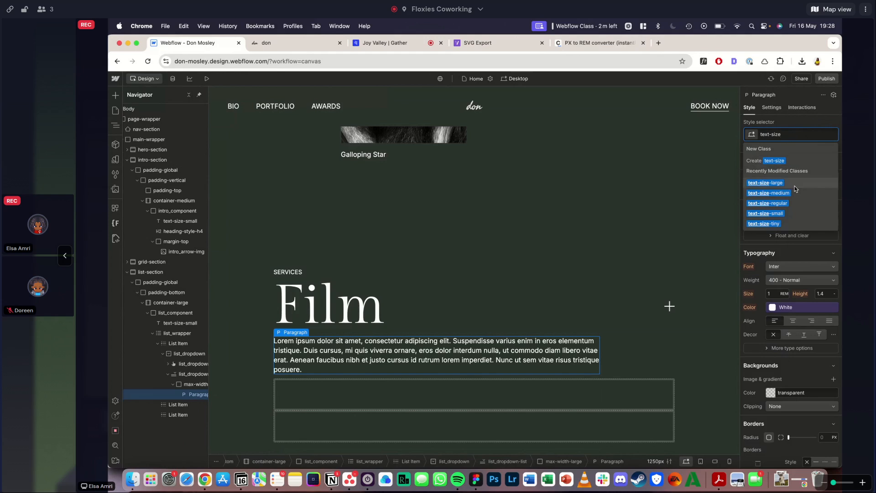
left_click(796, 193)
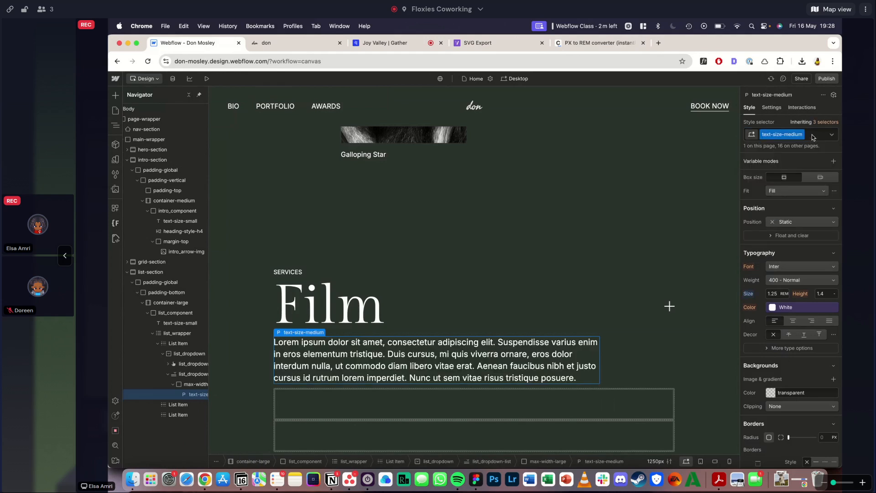
left_click(593, 43)
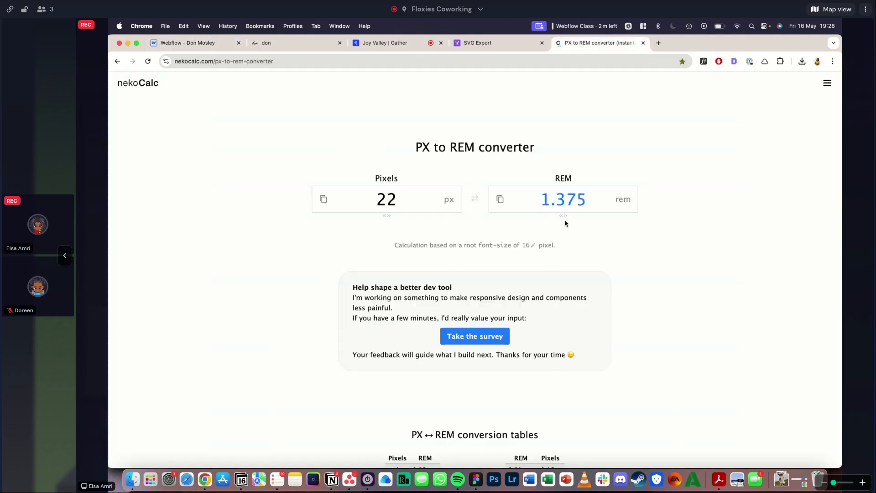
key("super+1")
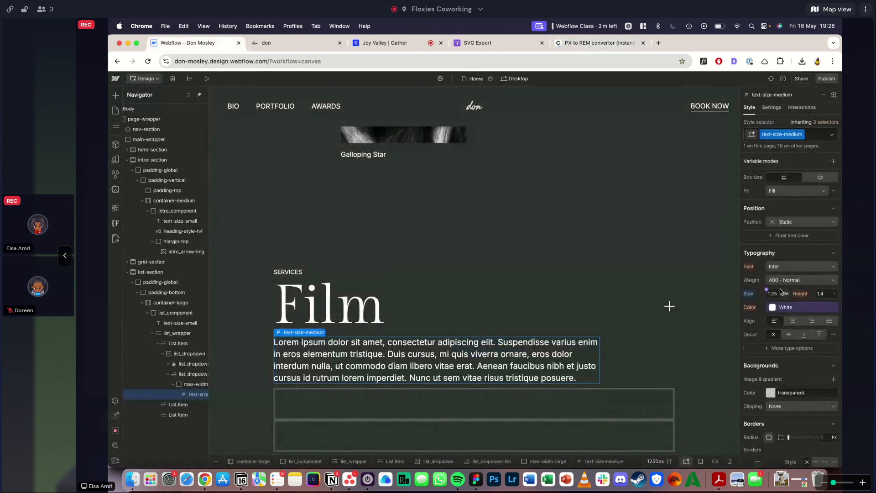
left_click(505, 340)
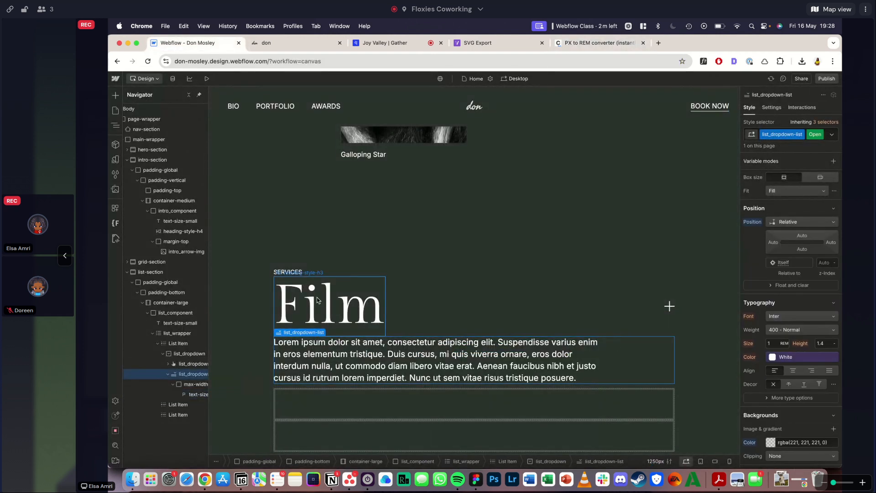
Step: Select the list_dropdown block and increase its bottom padding to 1.5 rem
left_click(446, 328)
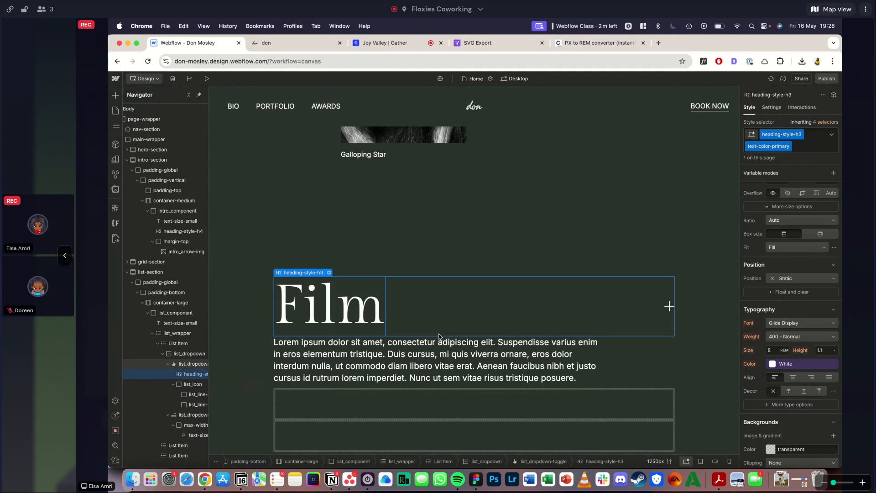
key("ctrl+Tab")
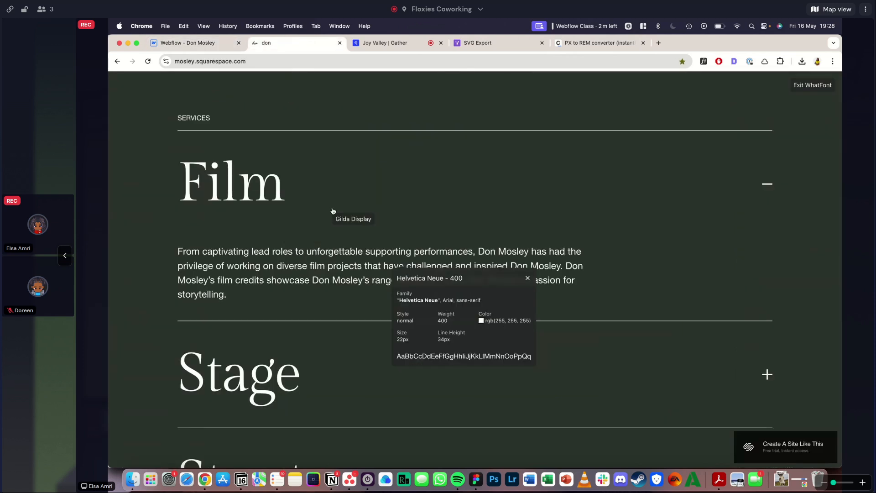
left_click(213, 44)
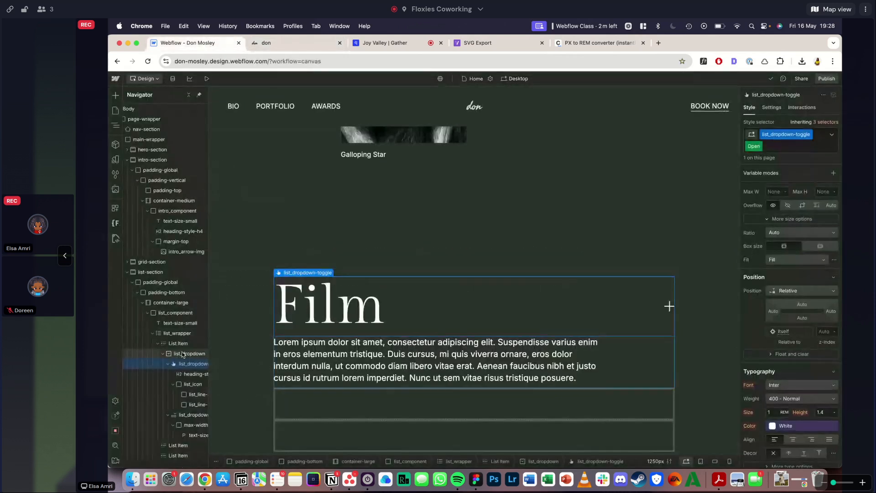
key("super+Up")
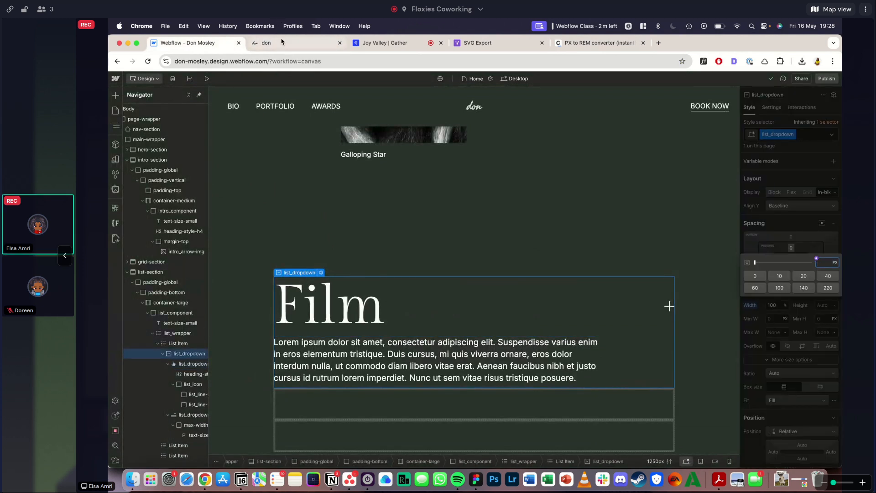
left_click(283, 43)
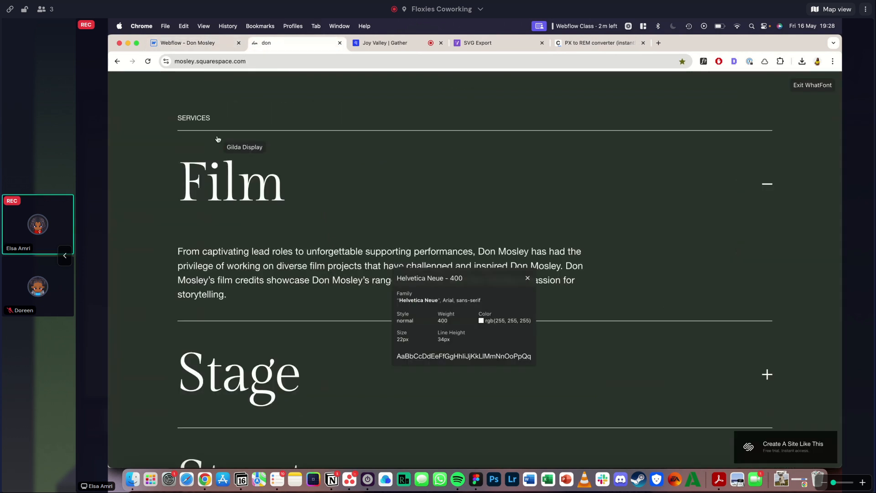
left_click(199, 41)
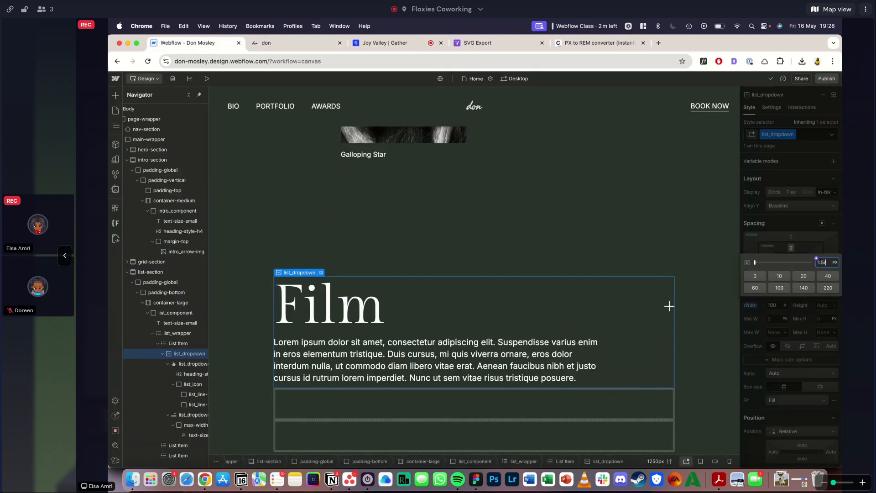
left_click_drag(792, 267, 791, 274)
scroll(789, 365, "down", 5)
scroll(781, 320, "up", 2)
Step: Add a 1 px solid top border coloured with the White variable
left_click(758, 243)
left_click(816, 242)
left_click(808, 268)
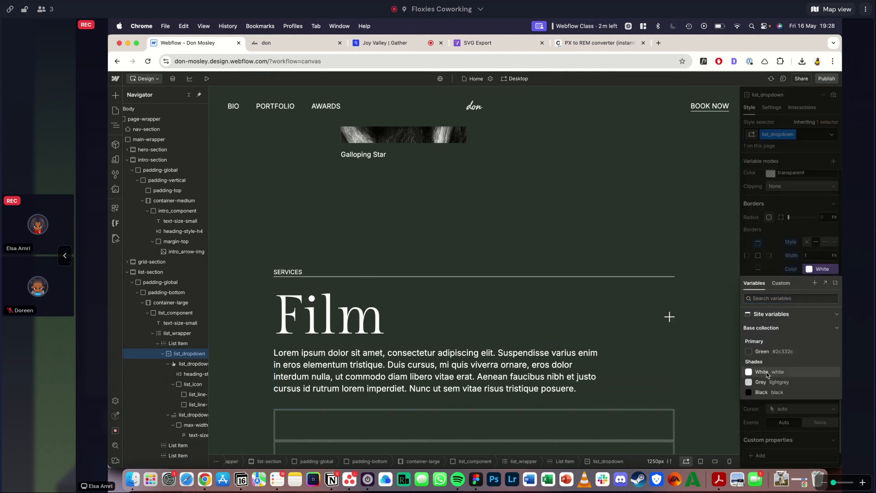
left_click(772, 357)
left_click(806, 269)
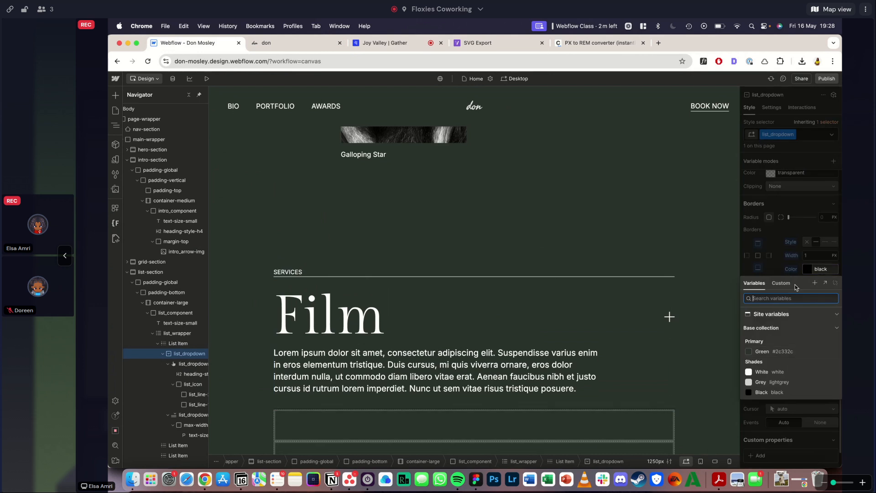
left_click(774, 371)
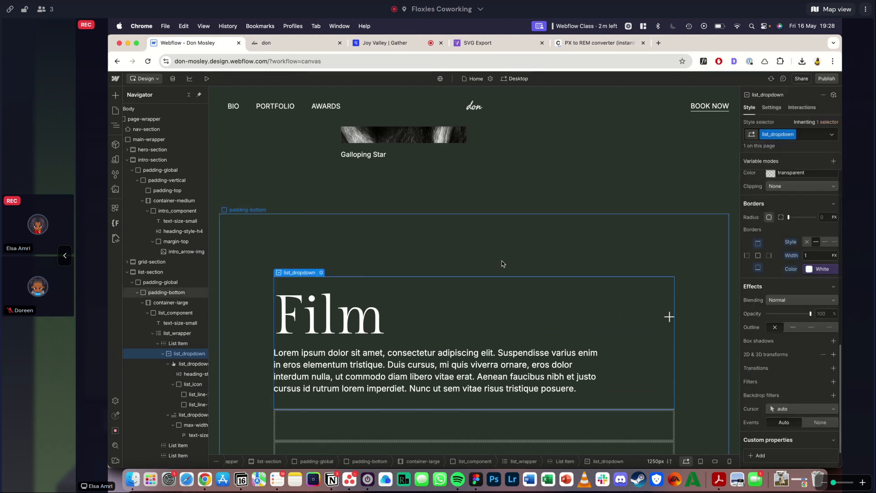
Step: Select the Film dropdown block and set its bottom padding to 2rem
left_click(401, 135)
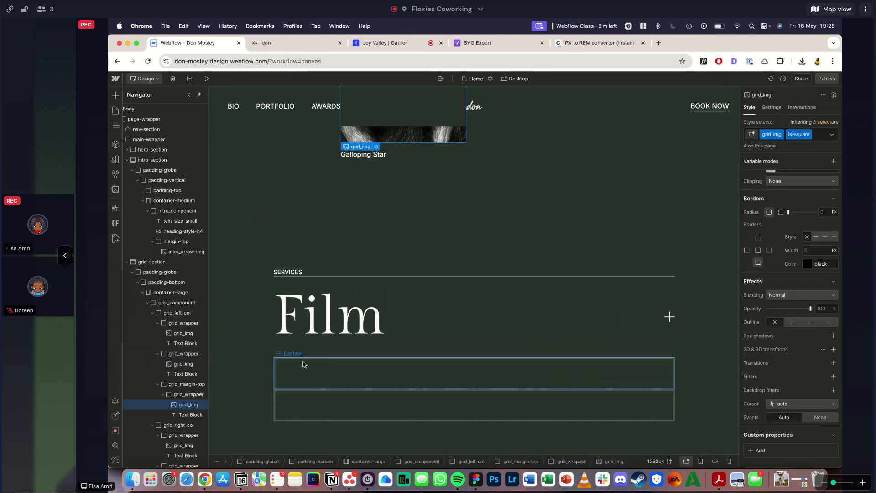
left_click(302, 371)
scroll(335, 187, "up", 2)
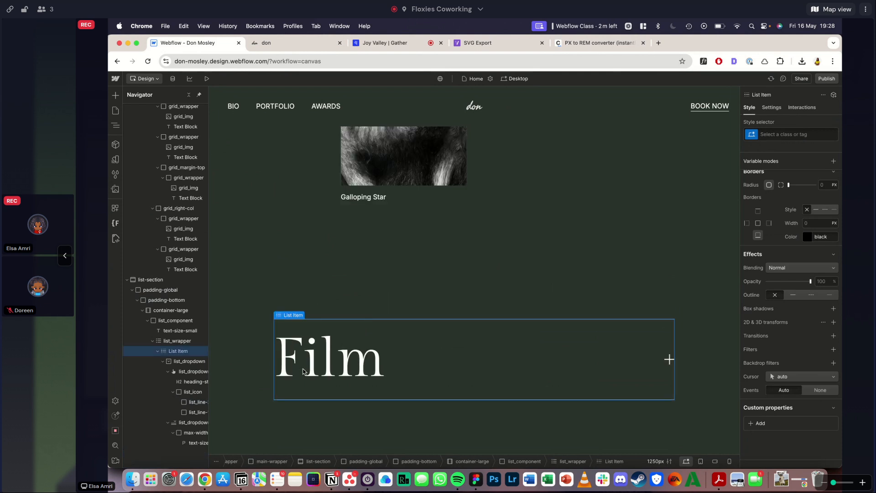
left_click(335, 187)
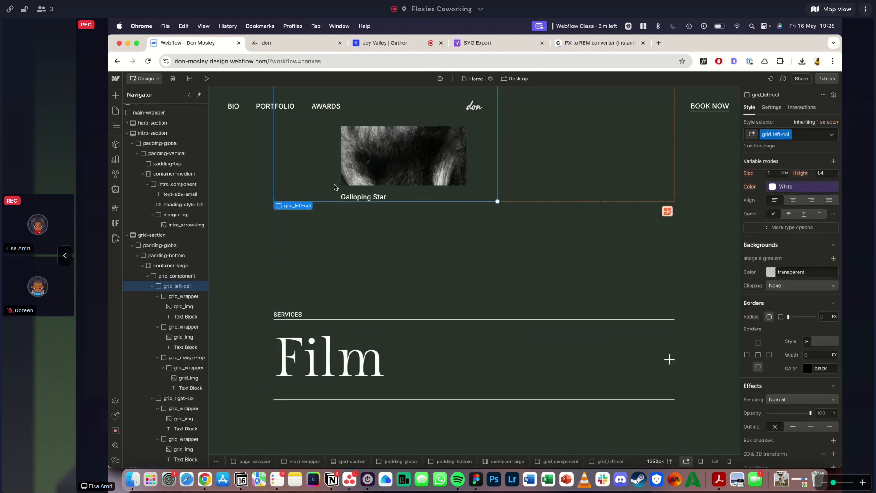
left_click(269, 43)
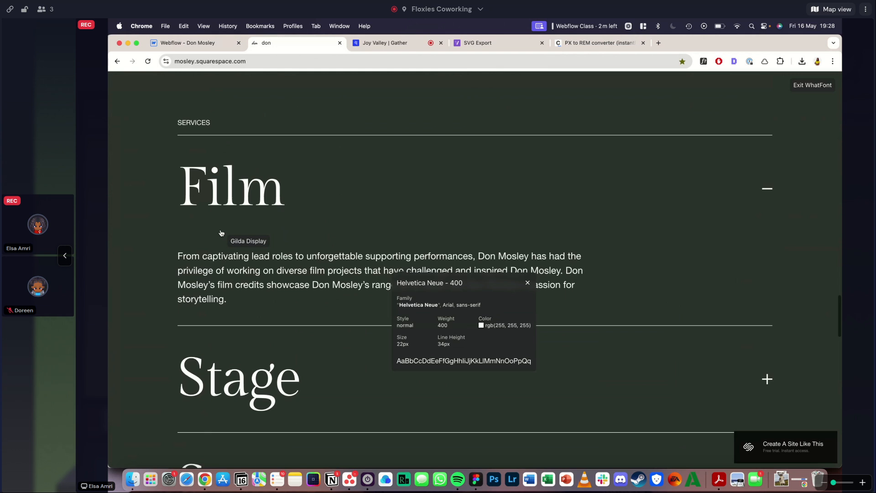
key("ctrl+shift+Tab")
left_click(456, 356)
left_click(791, 248)
left_click(789, 265)
type("2")
key("Return")
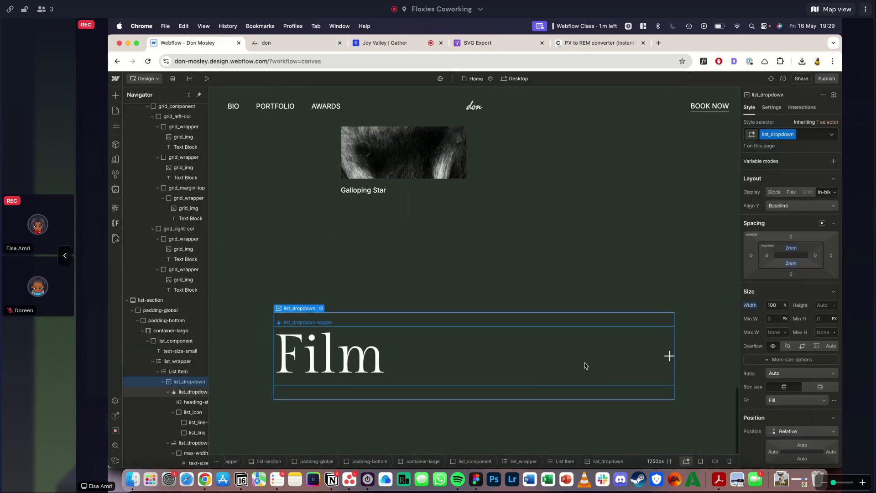
Step: Set the Film toggle's Dropdown Menu setting to Show so the paragraph stays visible
left_click(777, 108)
left_click(791, 223)
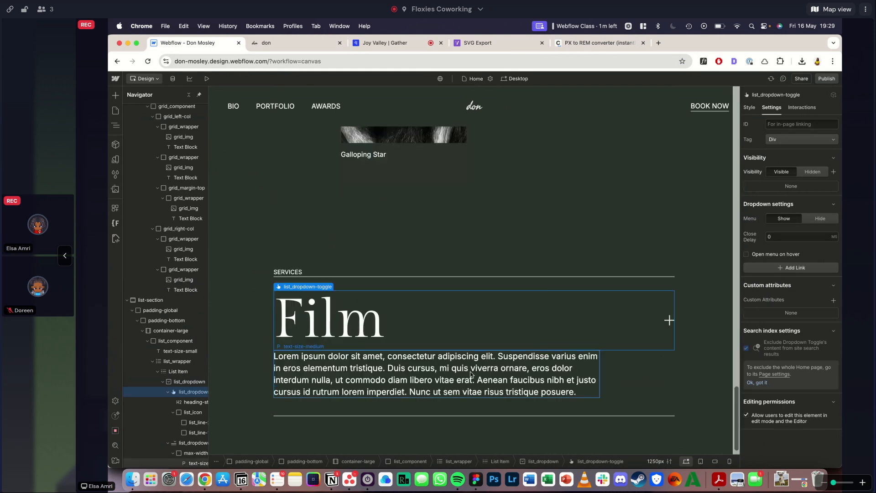
key("s")
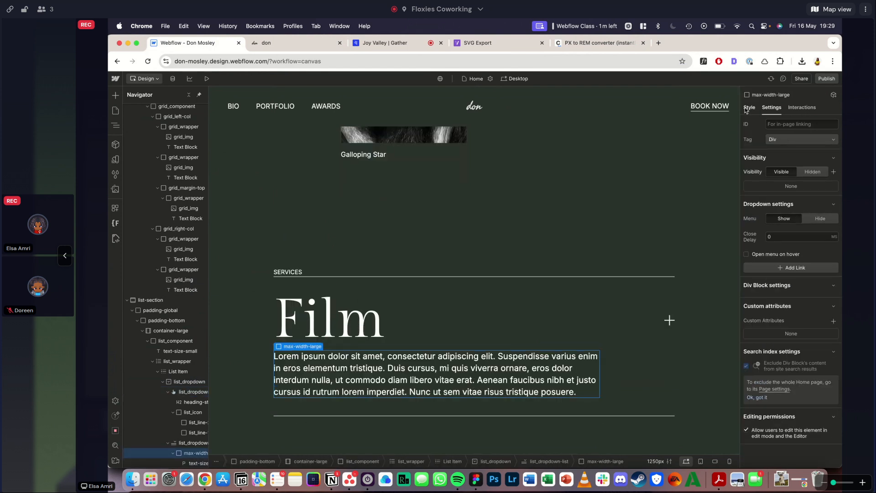
key("Up")
Step: Inspect the original site's Film heading font and test its accordion opening and closing
left_click(264, 51)
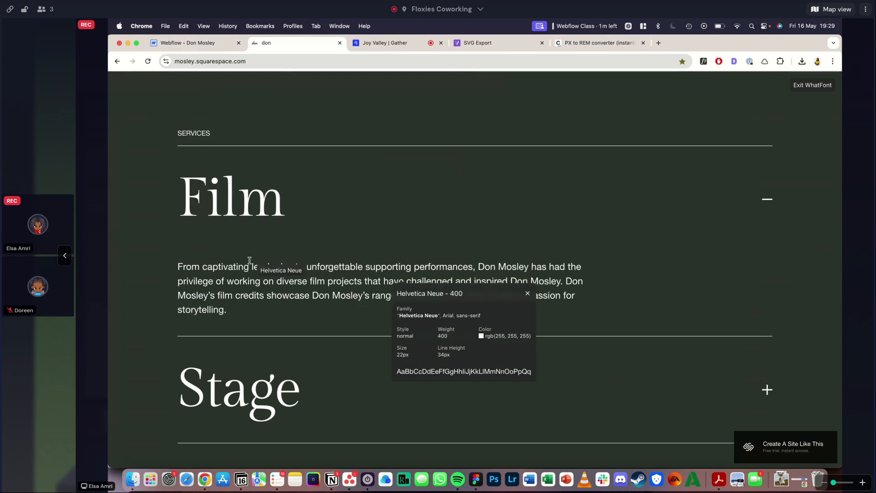
left_click(256, 202)
key("Escape")
left_click(263, 200)
left_click(261, 208)
left_click(261, 223)
left_click(247, 226)
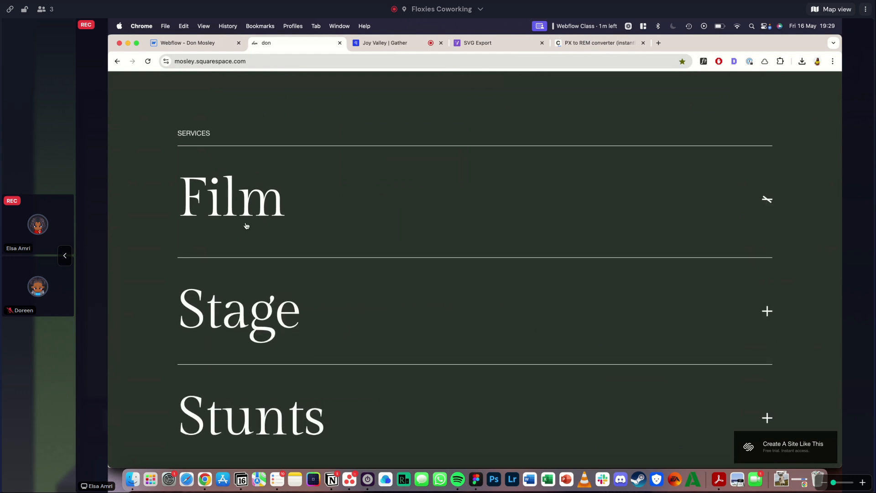
left_click(228, 194)
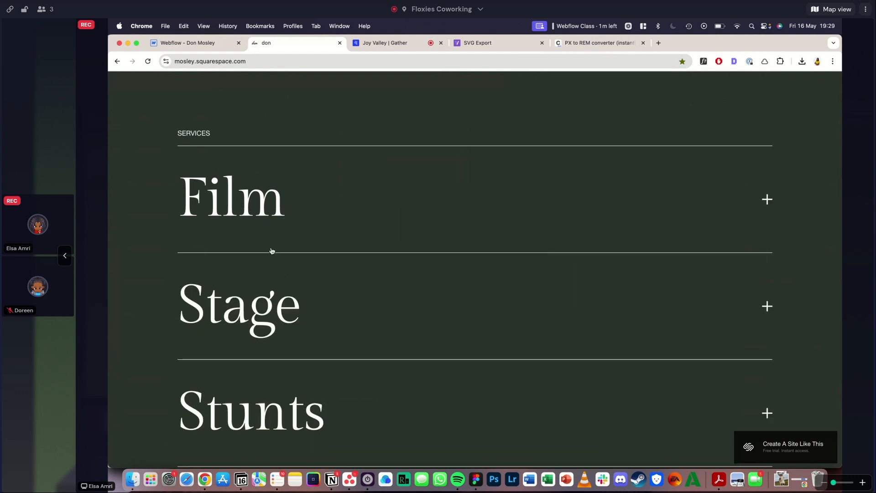
left_click(272, 196)
left_click(197, 44)
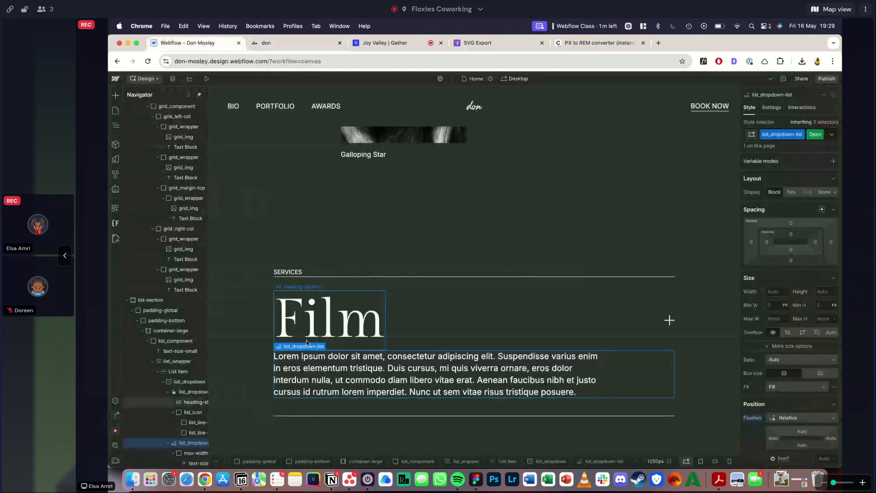
Step: Set the Film heading row's top and bottom padding to 2rem
left_click(450, 307)
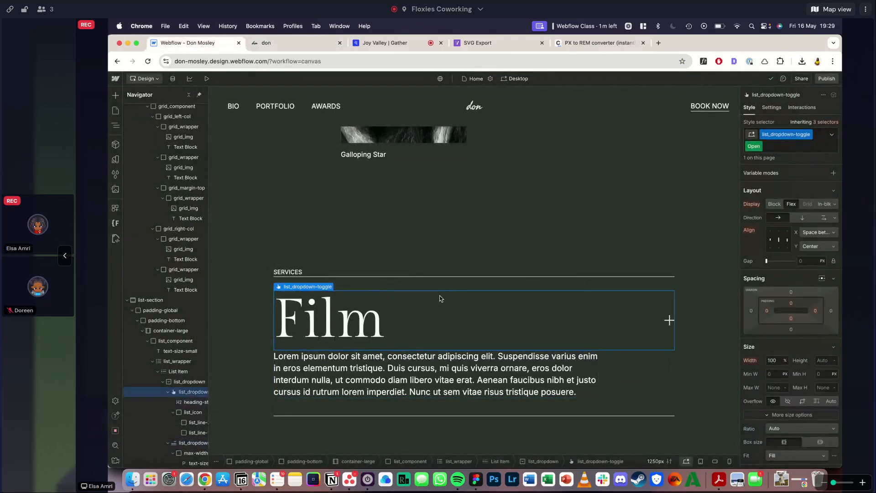
left_click(791, 304)
type("2rem")
key("Return")
left_click(791, 317)
type("2rem")
key("Return")
Step: Reselect the Film toggle row and reapply 2rem top and bottom padding
left_click(189, 382)
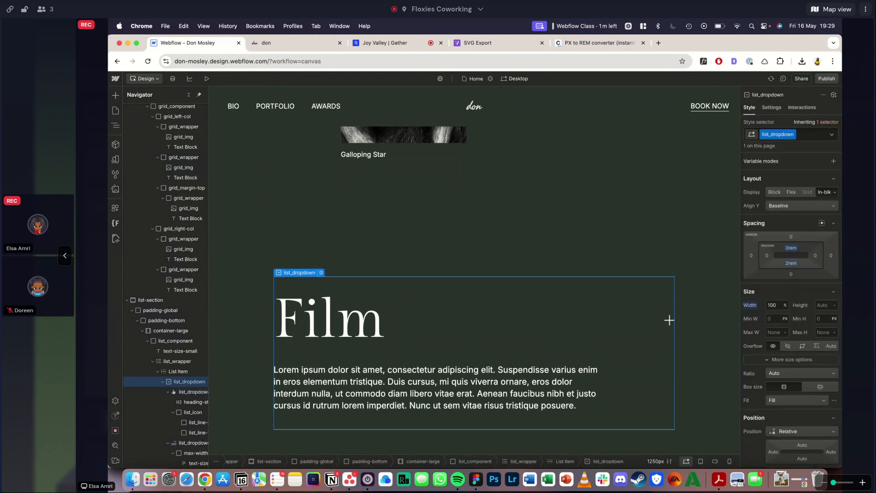
left_click(569, 256)
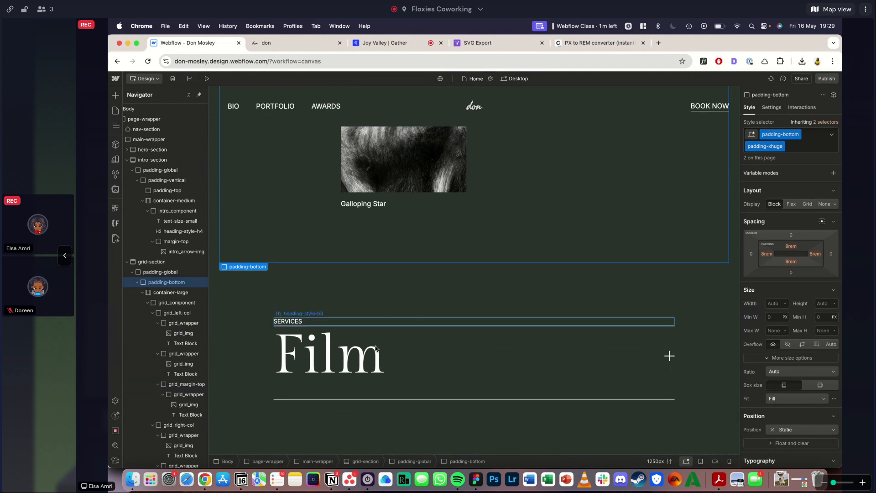
left_click(415, 348)
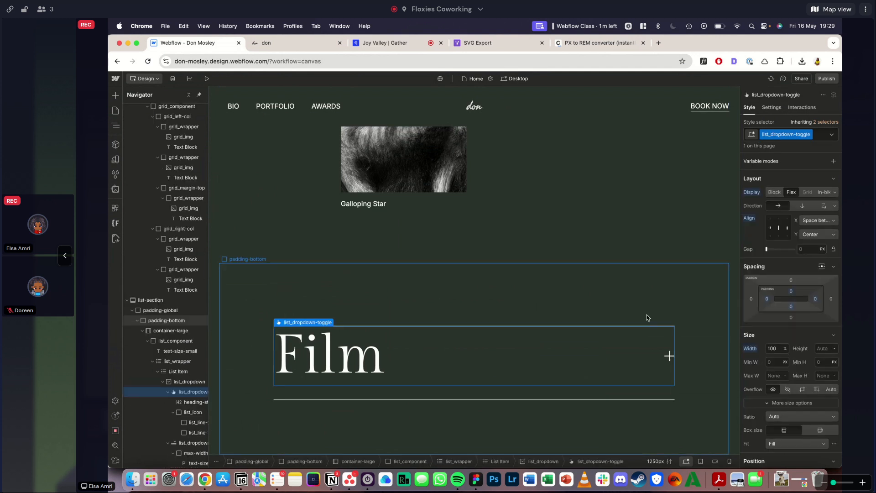
left_click(791, 292)
type("2rem")
key("Return")
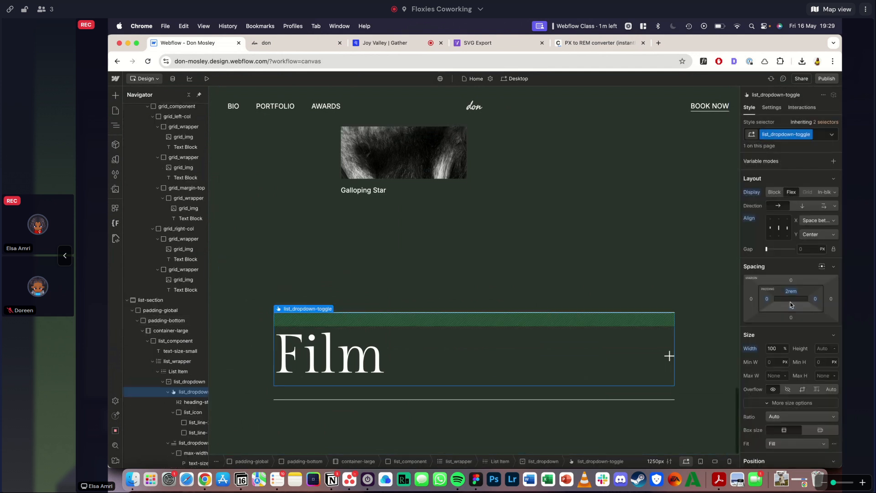
left_click(791, 306)
type("2r")
key("Return")
Step: Review the Film elements, then preview the site and expand Film to reveal its paragraph
left_click(772, 107)
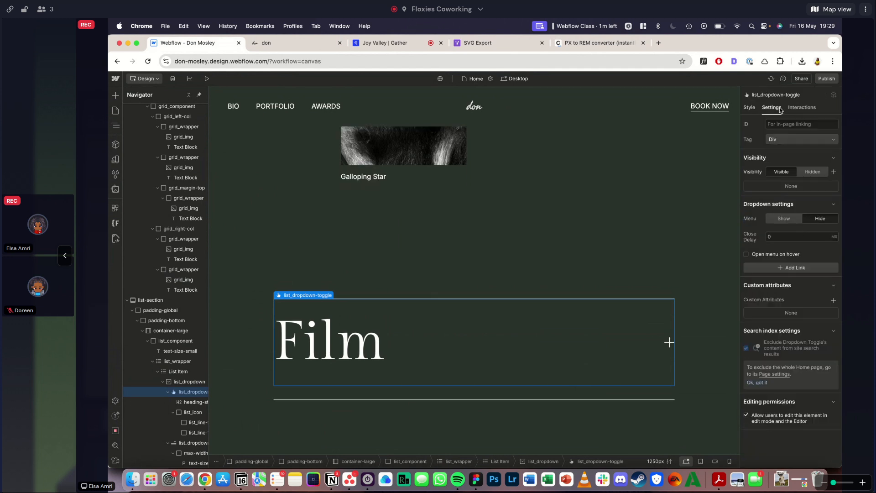
left_click(750, 107)
left_click(550, 367)
left_click(551, 343)
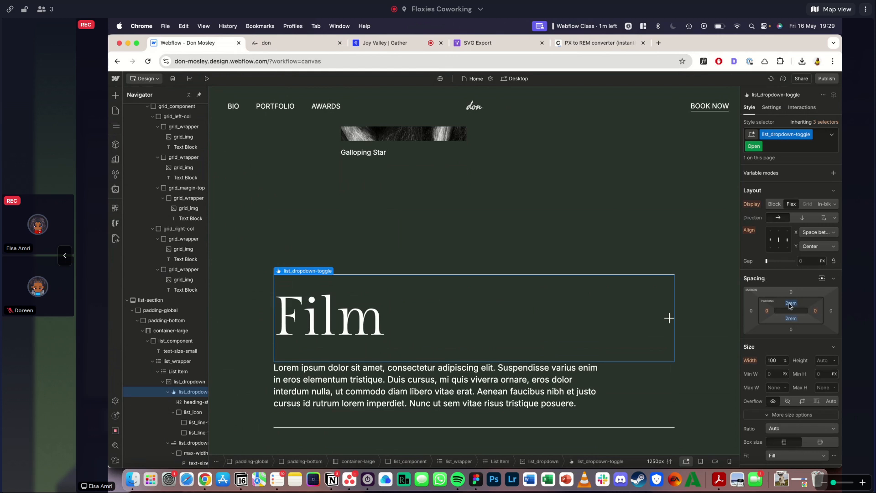
left_click(652, 239)
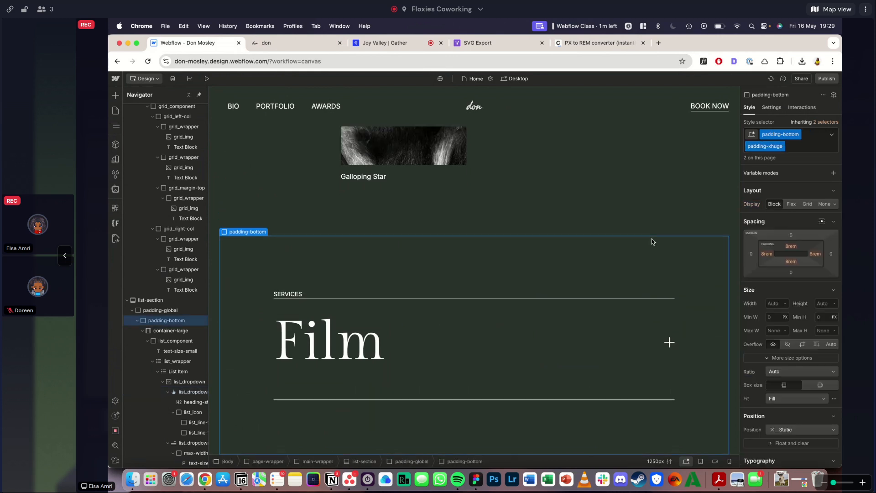
left_click(517, 381)
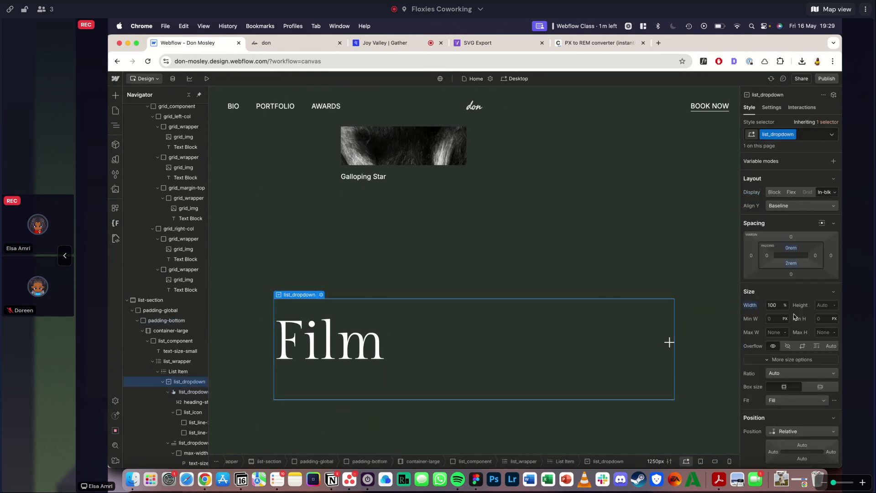
left_click(680, 239)
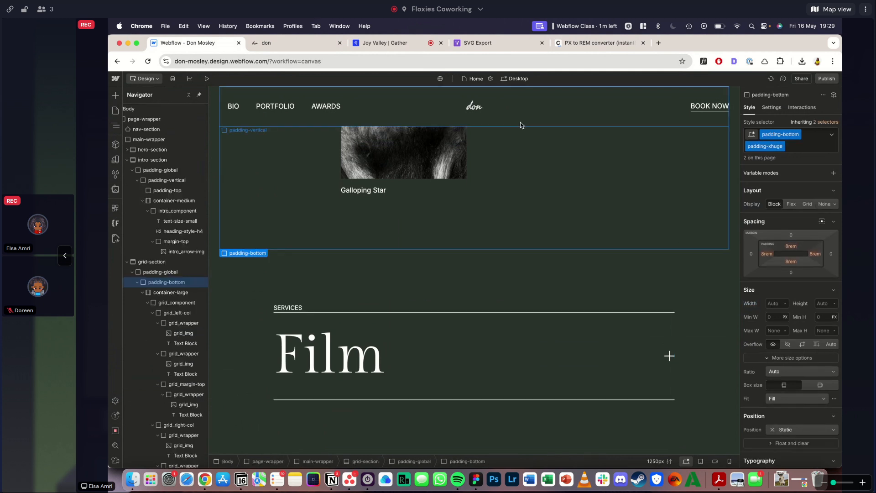
left_click(207, 78)
left_click(332, 347)
scroll(333, 347, "down", 2)
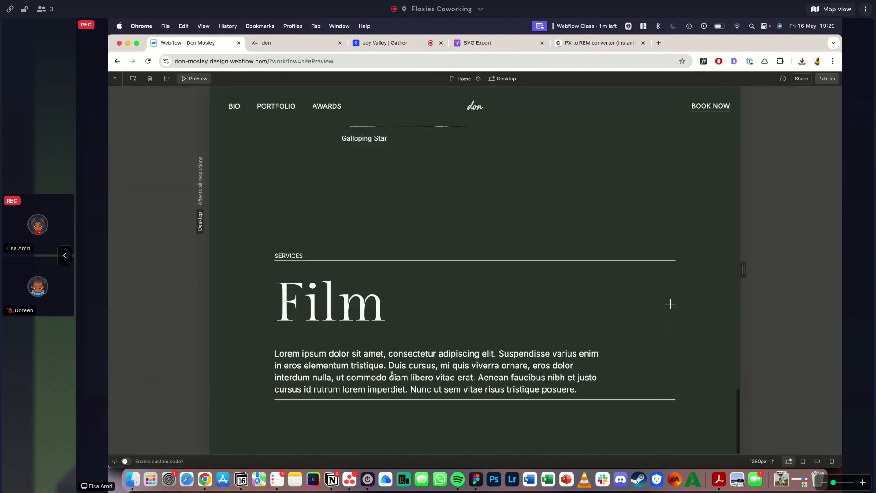
Step: Select the Film paragraph's parent list_dropdown-list and set its bottom padding to 2rem
left_click(194, 77)
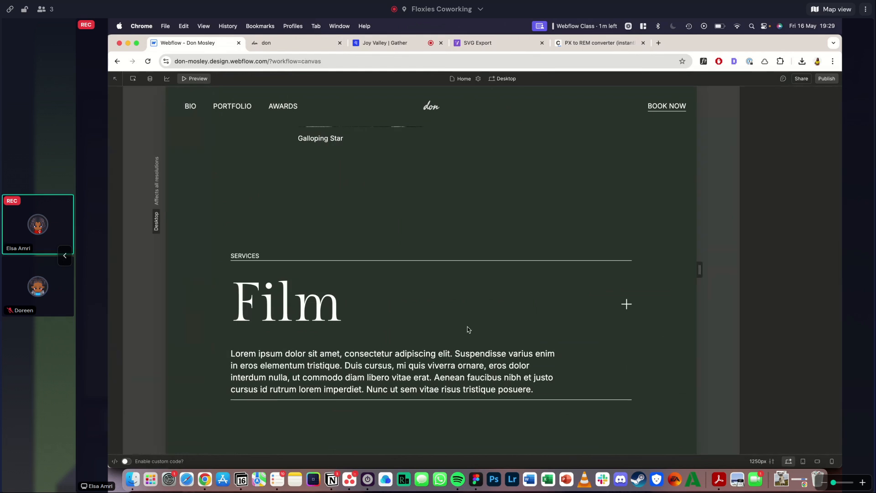
left_click(445, 383)
left_click(752, 110)
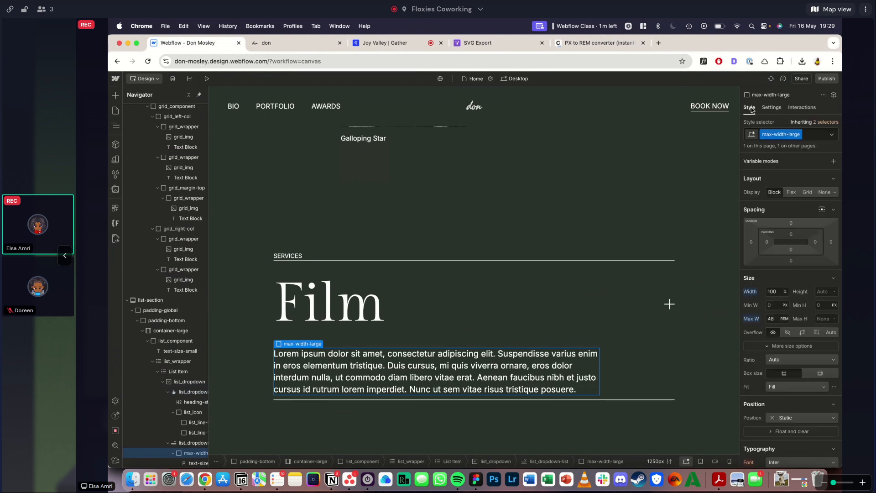
left_click(639, 379)
left_click(791, 249)
type("2rem")
key("Return")
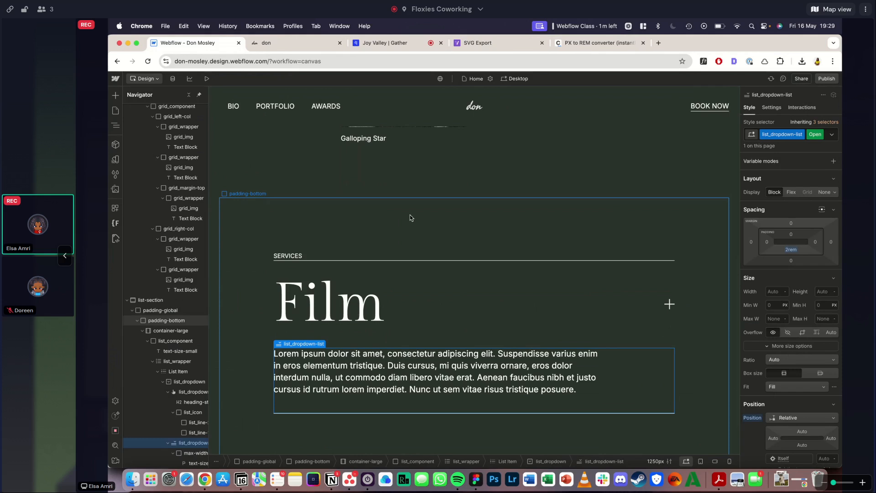
Step: Preview the page to check the new spacing under the Film paragraph
left_click(207, 78)
scroll(333, 356, "down", 2)
scroll(337, 280, "up", 2)
scroll(341, 361, "down", 2)
scroll(342, 361, "up", 2)
scroll(341, 309, "down", 2)
scroll(343, 362, "up", 2)
scroll(354, 340, "down", 2)
scroll(354, 340, "up", 2)
Step: Return to the Designer and collapse the Film section on the original Squarespace site for comparison
left_click(184, 78)
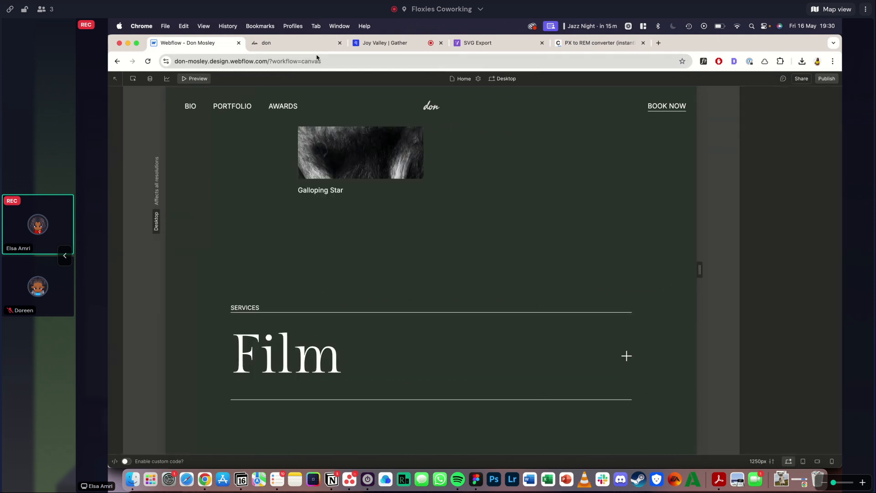
left_click(296, 43)
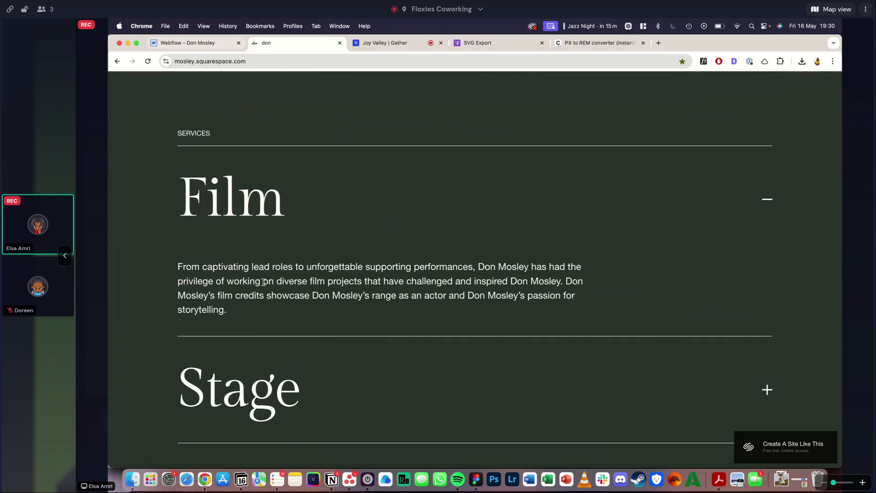
left_click(240, 234)
left_click(188, 44)
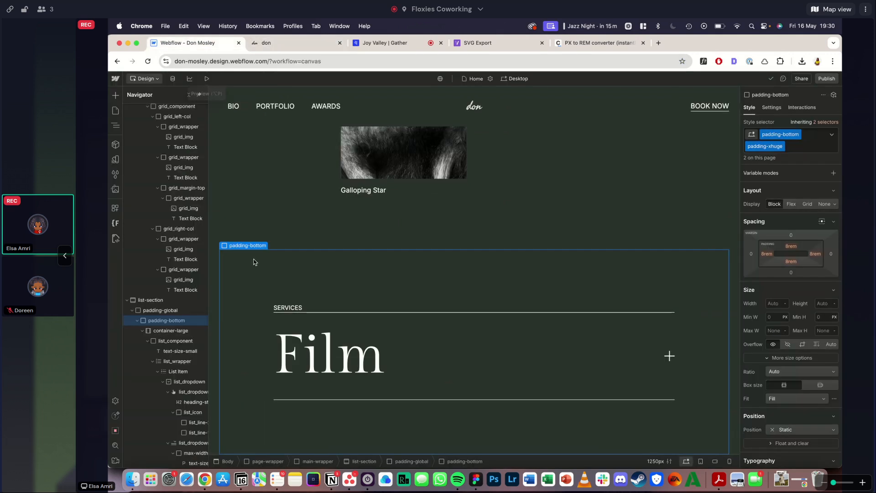
Step: Collapse the Film dropdown's structure and duplicate the Film list item
left_click(183, 391)
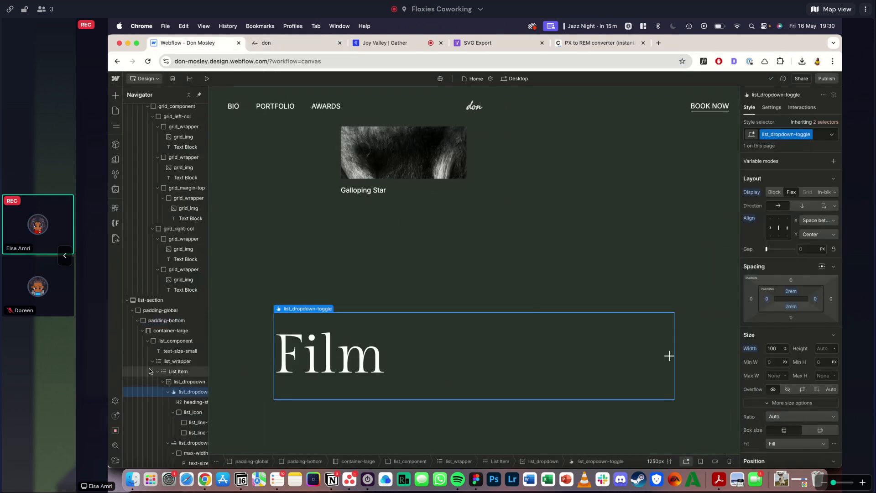
left_click(163, 382)
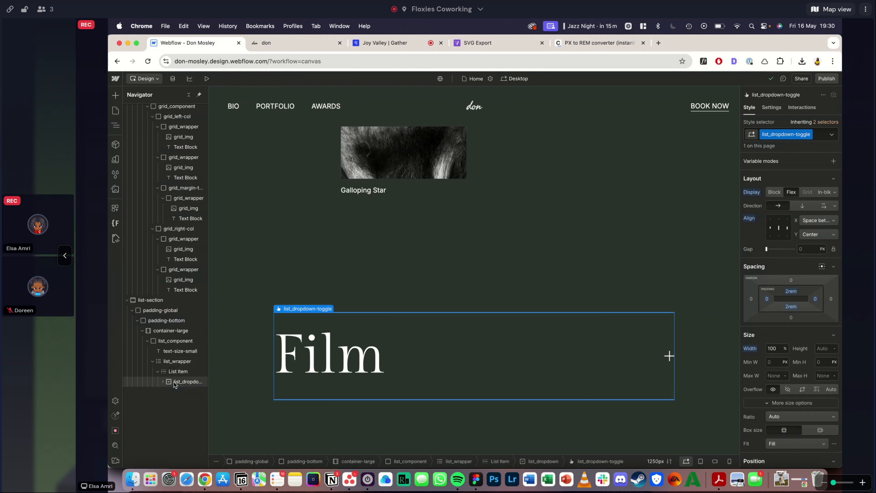
left_click(174, 384)
left_click(178, 372)
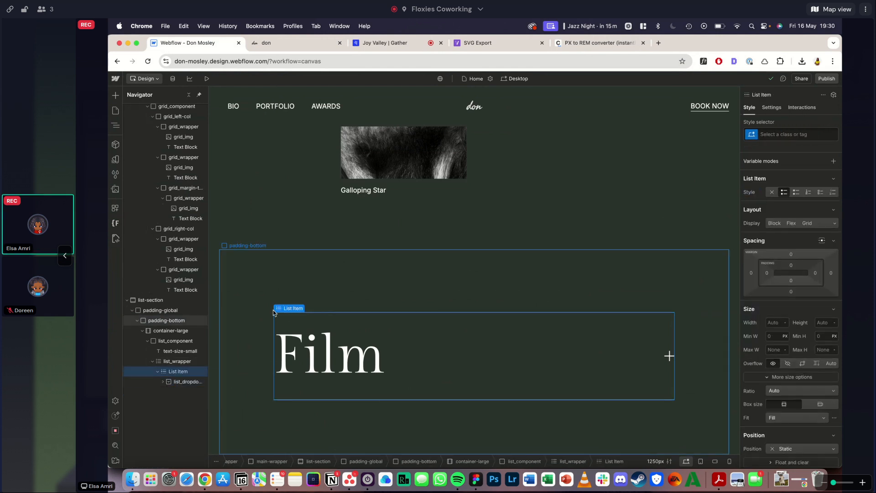
key("super+d")
key("super+d")
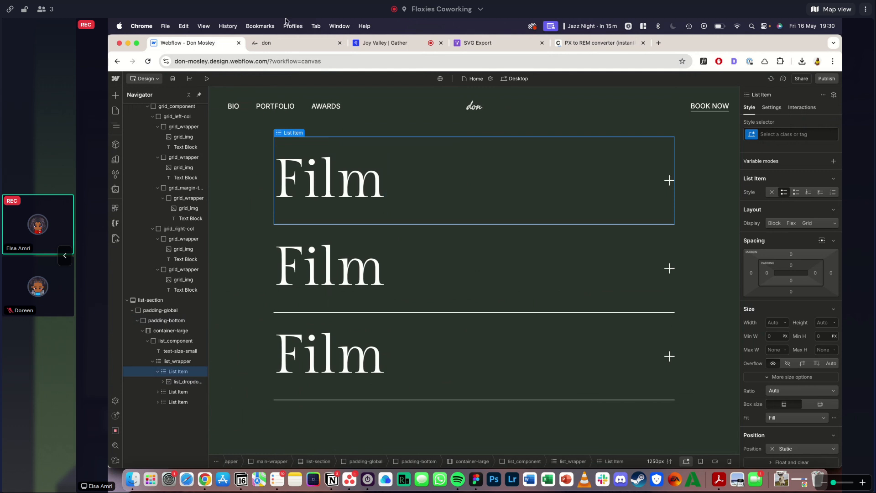
Step: Check the original site's Services section names for the new rows
left_click(278, 42)
scroll(220, 320, "down", 2)
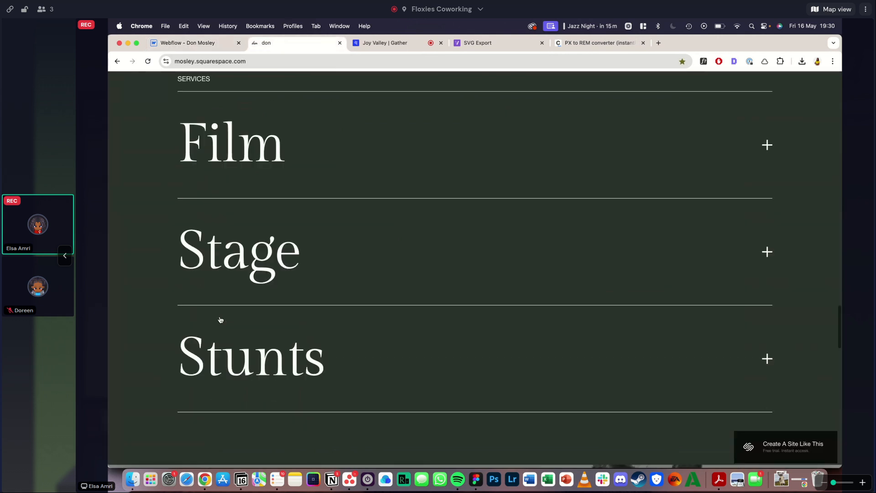
scroll(204, 135, "down", 1)
key("super+1")
Step: Rename the middle accordion heading from Film to Stage and save the site
double_click(300, 259)
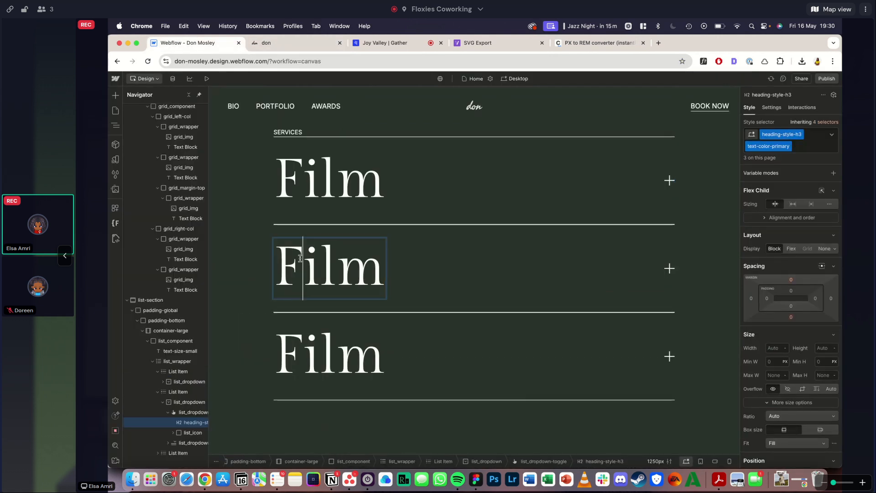
type("S")
key("super+s")
left_click(589, 396)
key("super+a")
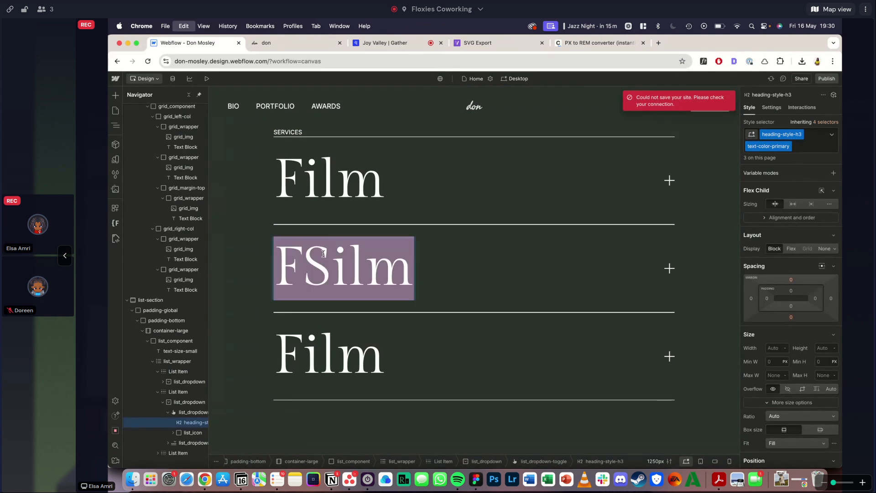
type("Stqge")
key("BackSpace")
key("BackSpace")
key("BackSpace")
type("age")
Step: Rename the third accordion heading to Stunts and select the Stunts list item
double_click(332, 350)
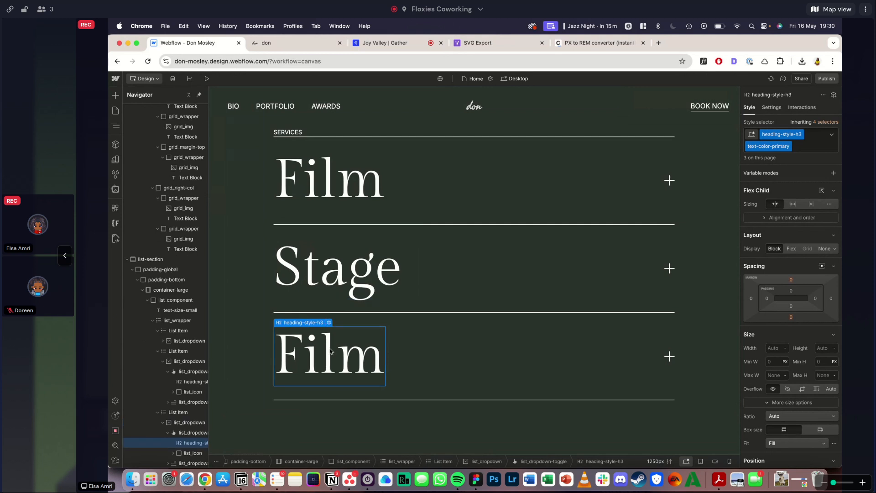
key("super+a")
type("Stunts")
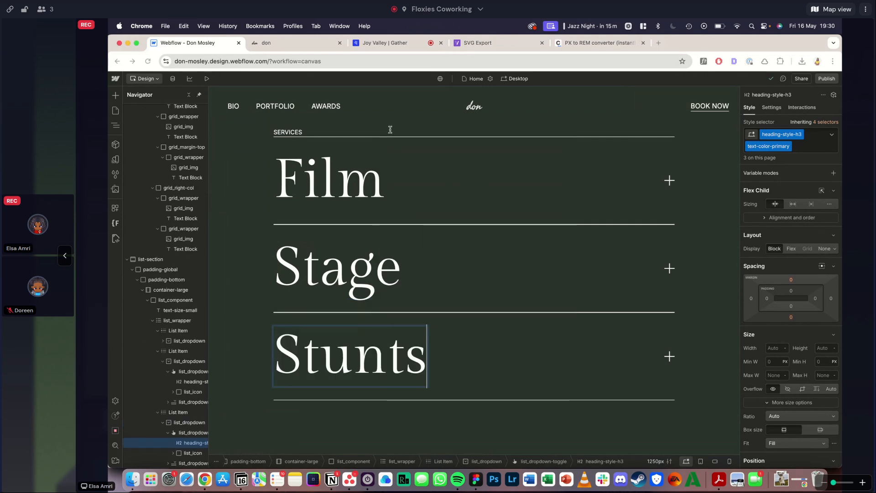
left_click(534, 264)
key("Escape")
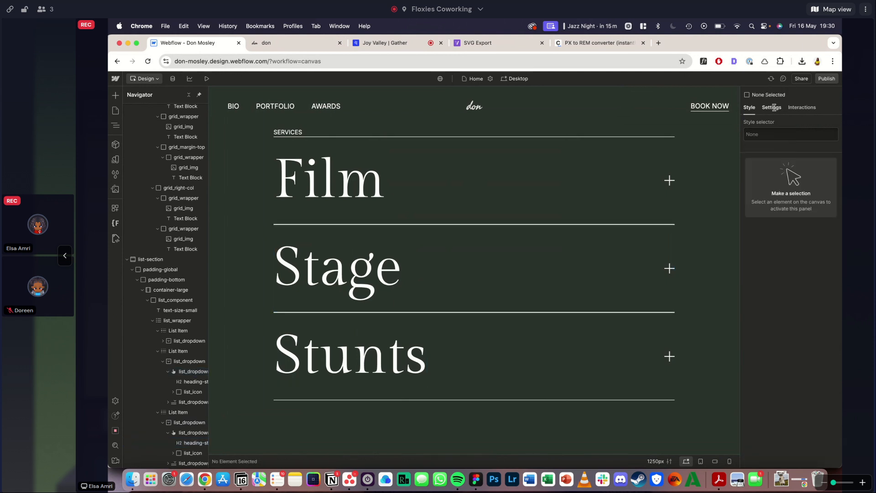
left_click(773, 108)
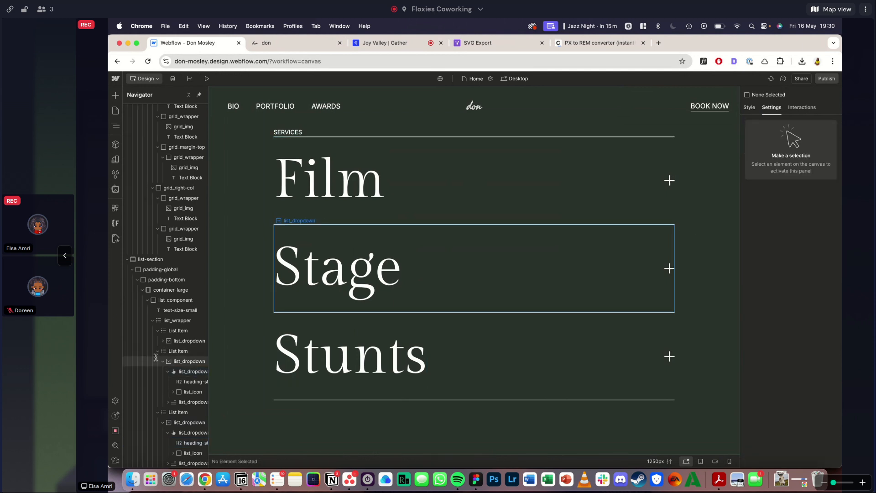
left_click(173, 411)
Step: Preview the page and expand the Stage item to test the new accordion row
left_click(352, 187)
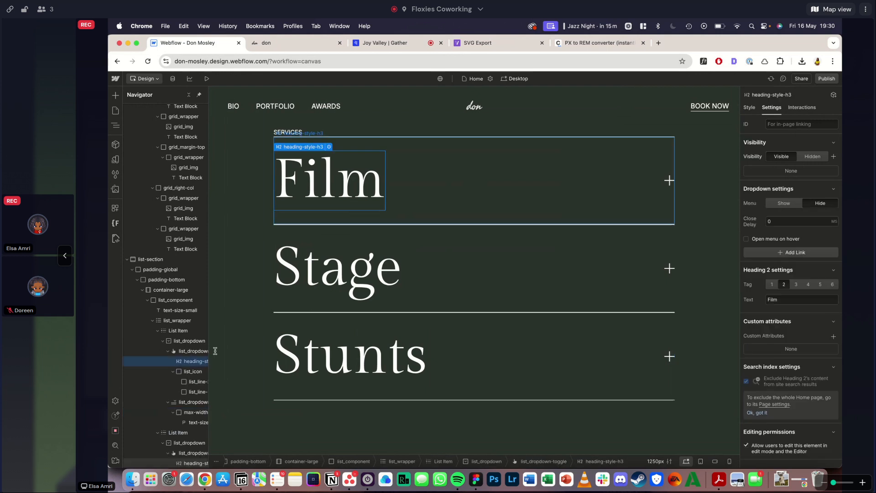
left_click(270, 319)
left_click(207, 79)
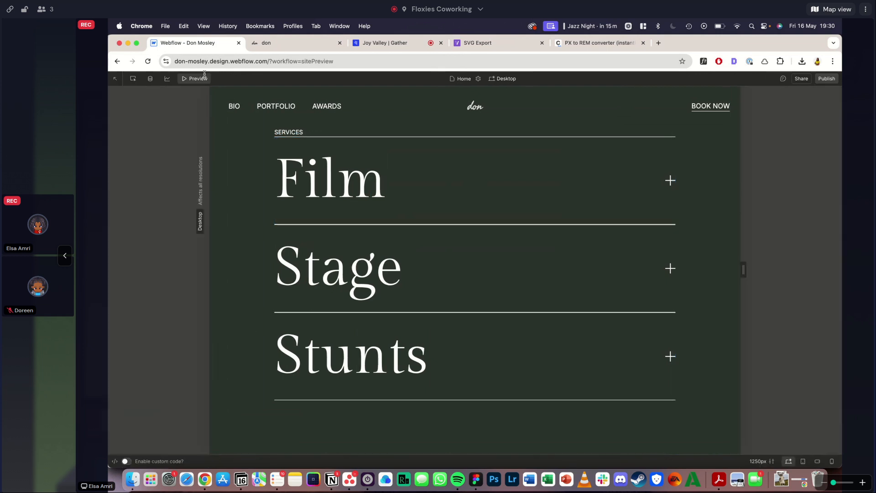
left_click(393, 255)
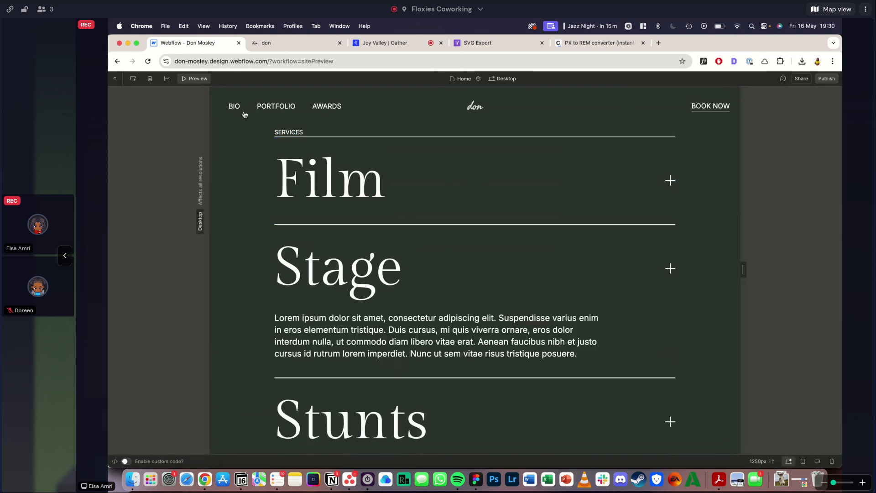
key("shift+p")
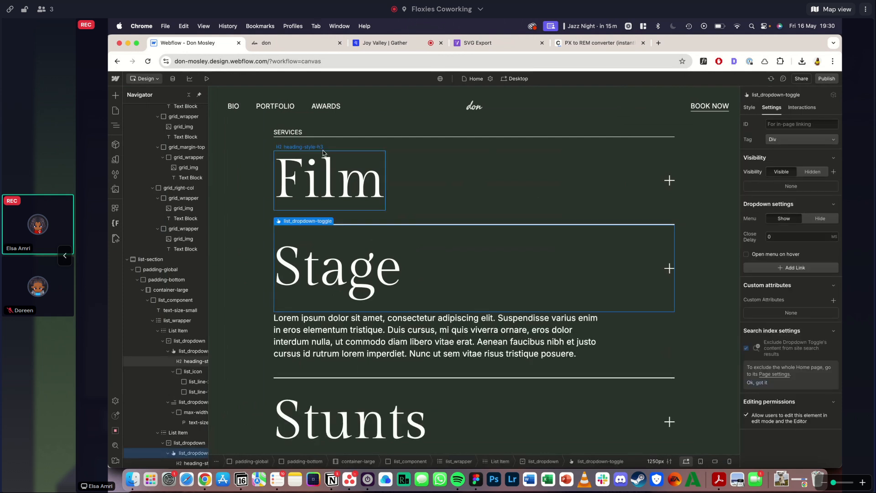
Step: Replace the Stage placeholder paragraph with the original site's Stage description
left_click(274, 45)
triple_click(231, 300)
key("cmd+c")
left_click(189, 41)
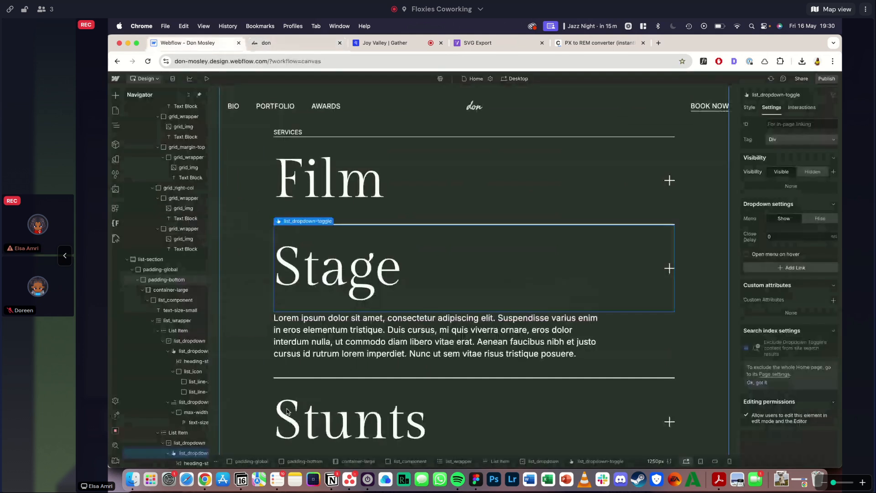
double_click(309, 341)
triple_click(309, 341)
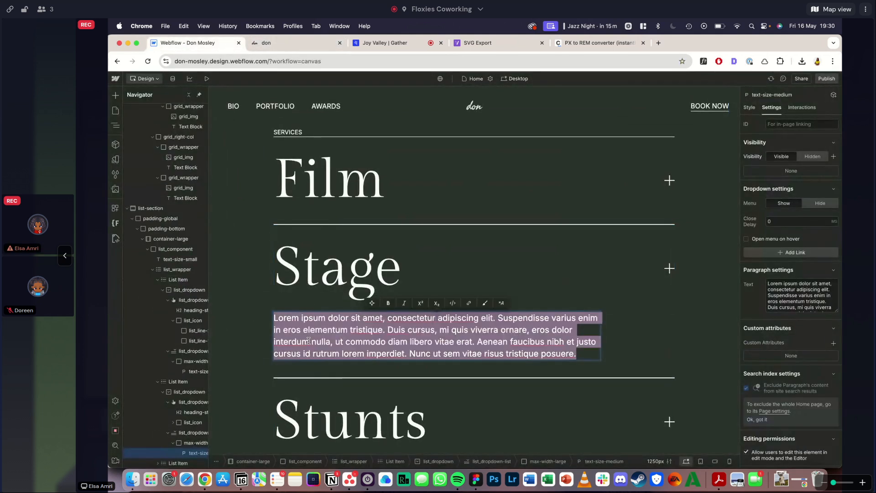
key("cmd+v")
Step: Keep the Film dropdown open and paste the original Film description over its placeholder
left_click(402, 180)
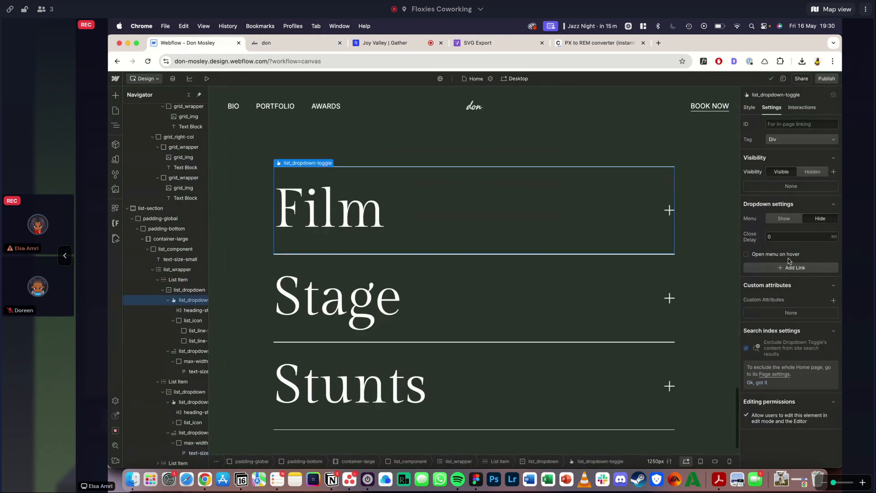
left_click(782, 219)
left_click(283, 42)
scroll(295, 205, "up", 1)
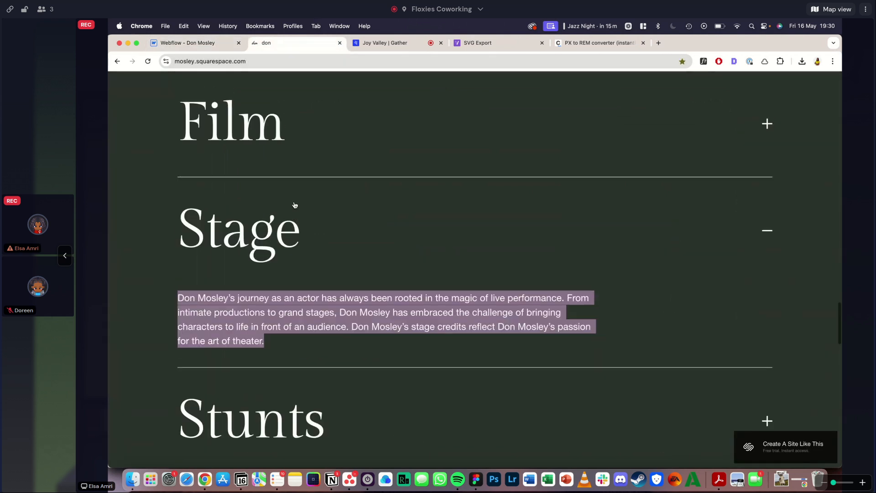
triple_click(295, 205)
key("ctrl+c")
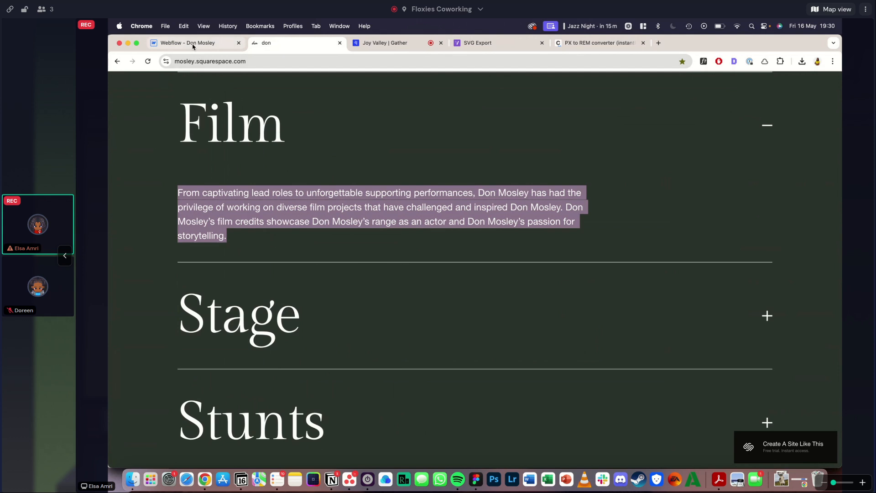
left_click(193, 44)
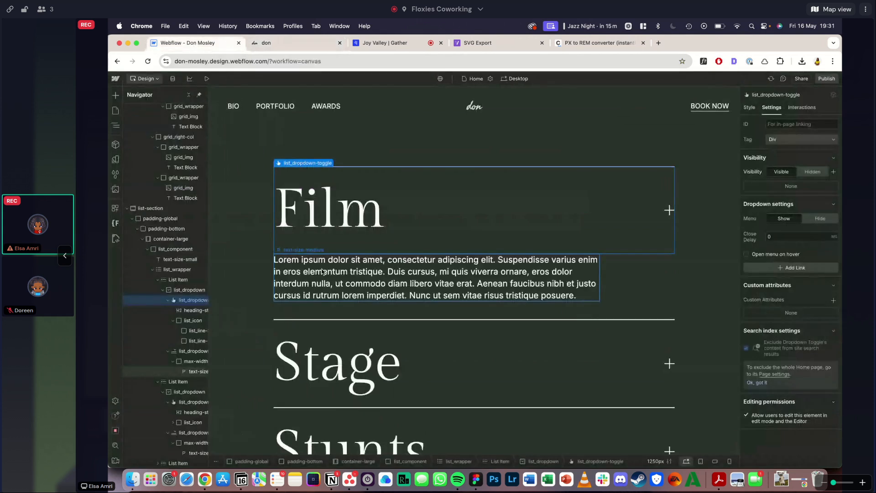
triple_click(322, 272)
key("ctrl+v")
Step: Expand Stunts on the Squarespace site and copy its original description
scroll(344, 331, "down", 3)
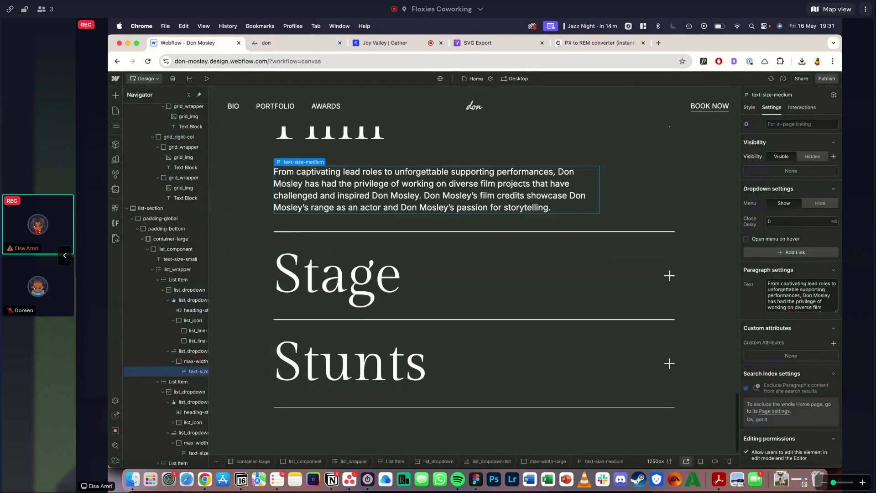
left_click(344, 332)
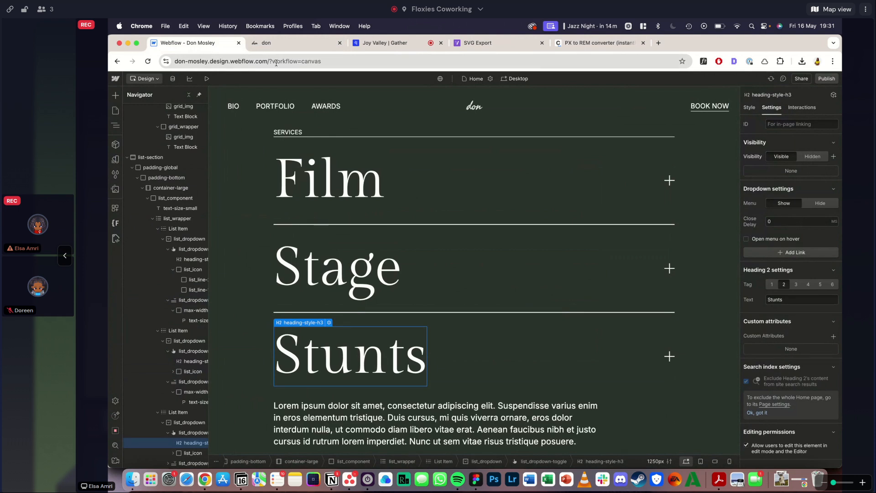
left_click(274, 43)
scroll(324, 223, "down", 3)
left_click(292, 313)
triple_click(277, 261)
key("ctrl+c")
Step: Paste the copied stunt description over the Stunts placeholder paragraph in Webflow
left_click(192, 43)
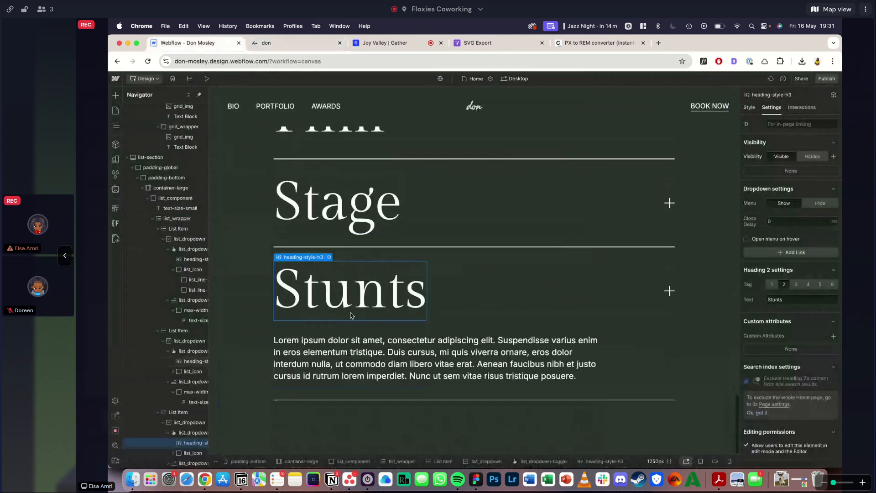
double_click(345, 345)
key("ctrl+a")
key("ctrl+v")
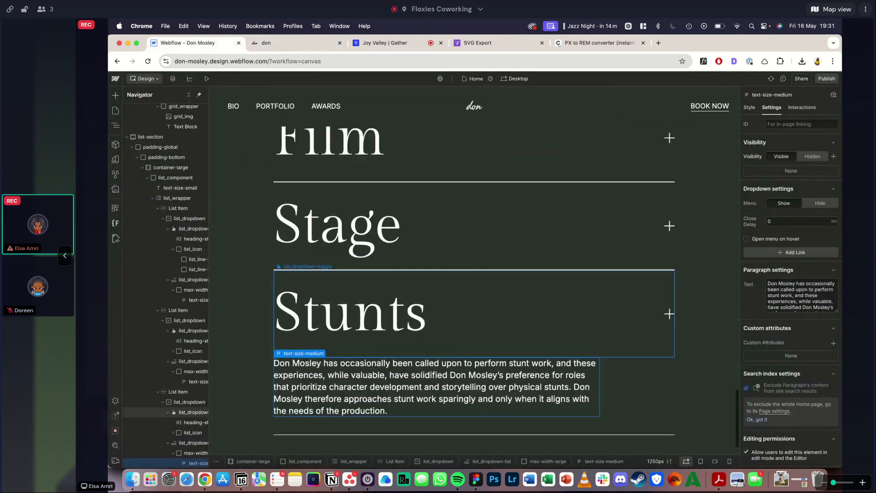
left_click(288, 296)
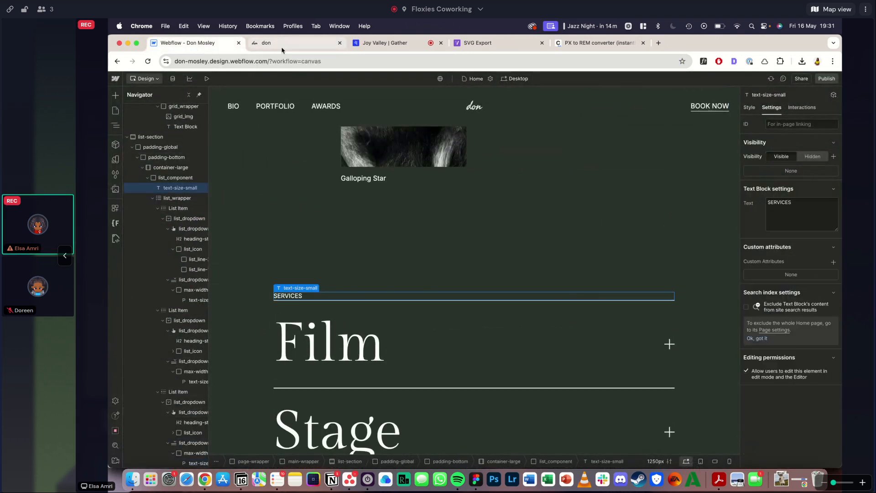
left_click(292, 42)
Step: Set list_component to Display Flex, vertical direction with a 1 rem gap, then preview
scroll(264, 181, "up", 1)
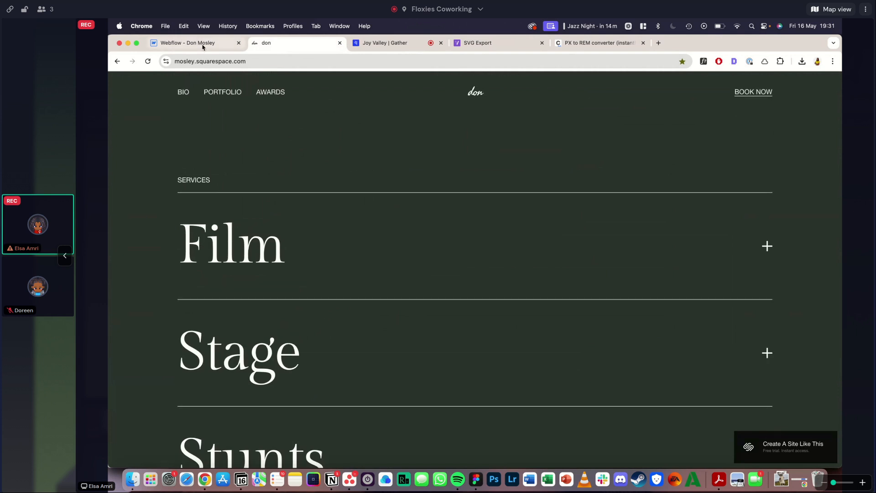
left_click(194, 42)
left_click(176, 177)
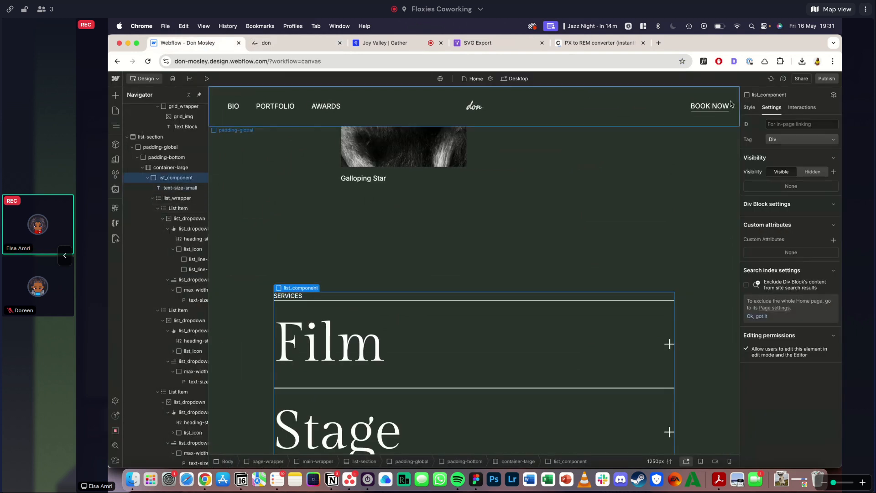
left_click(792, 192)
left_click(801, 206)
type("rem")
key("Return")
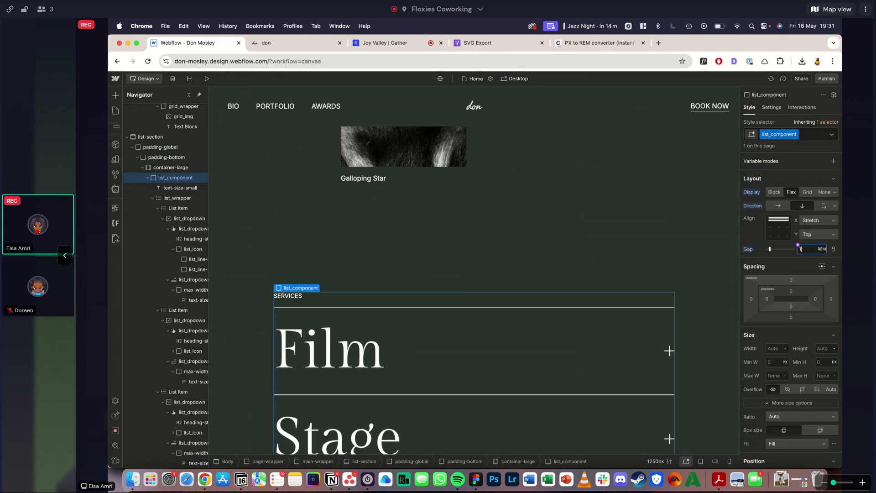
left_click(268, 50)
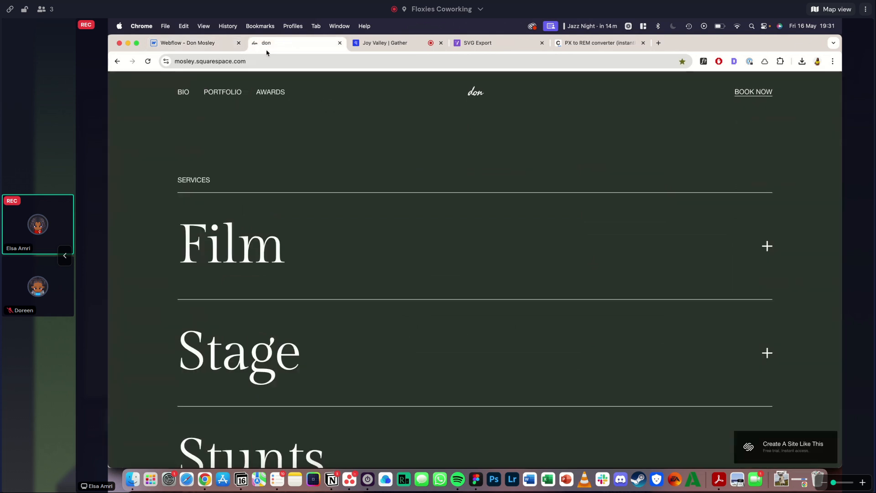
left_click(192, 42)
left_click(194, 79)
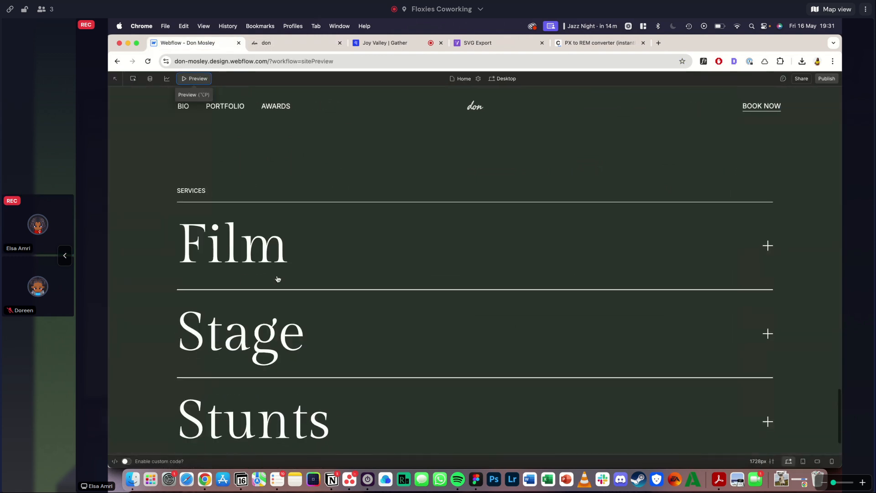
Step: Compare with the original Squarespace site and collapse its Stunts dropdown
scroll(276, 279, "down", 3)
scroll(272, 202, "up", 5)
key("ctrl+Tab")
scroll(264, 126, "down", 3)
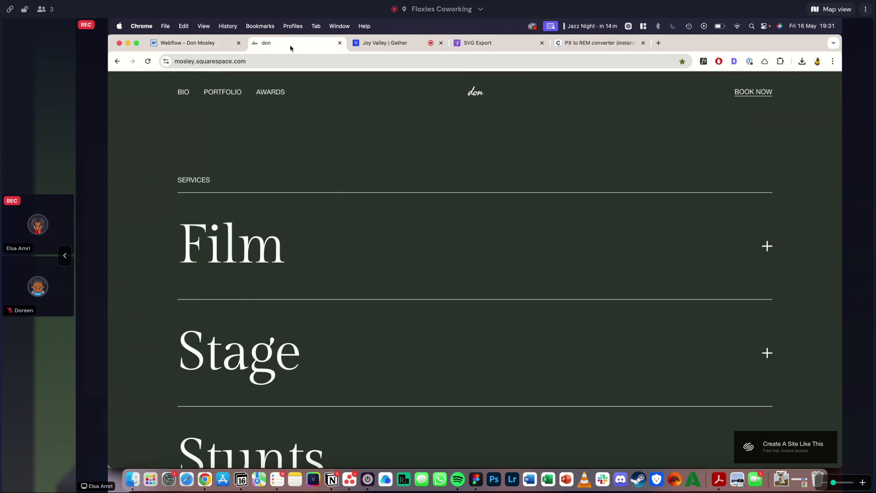
left_click(241, 342)
scroll(241, 343, "down", 1)
scroll(258, 222, "up", 2)
scroll(258, 222, "up", 2)
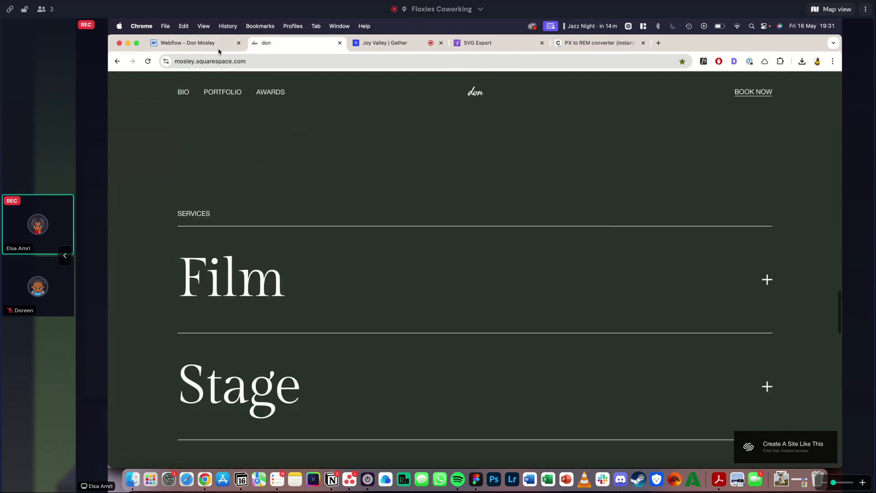
Step: Scroll the Webflow preview through the expanded Stage and Stunts descriptions, then revisit Squarespace
key("ctrl+shift+Tab")
scroll(266, 219, "up", 1)
scroll(266, 219, "up", 10)
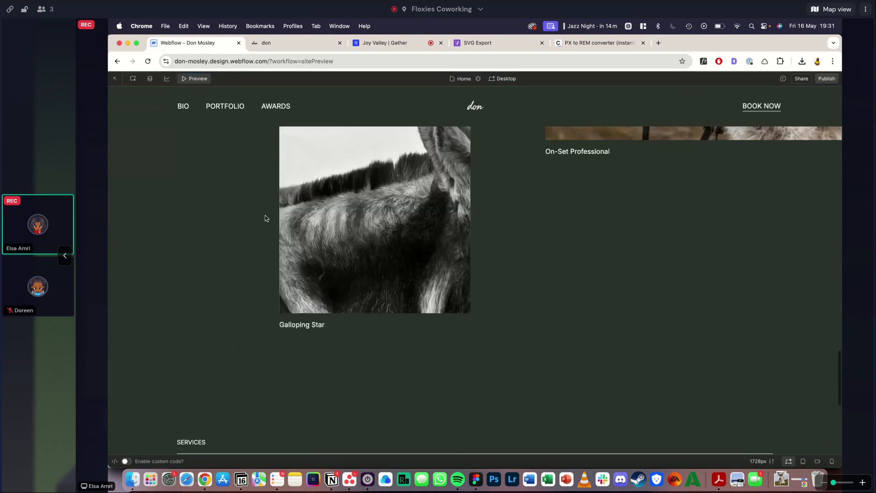
scroll(266, 225, "down", 5)
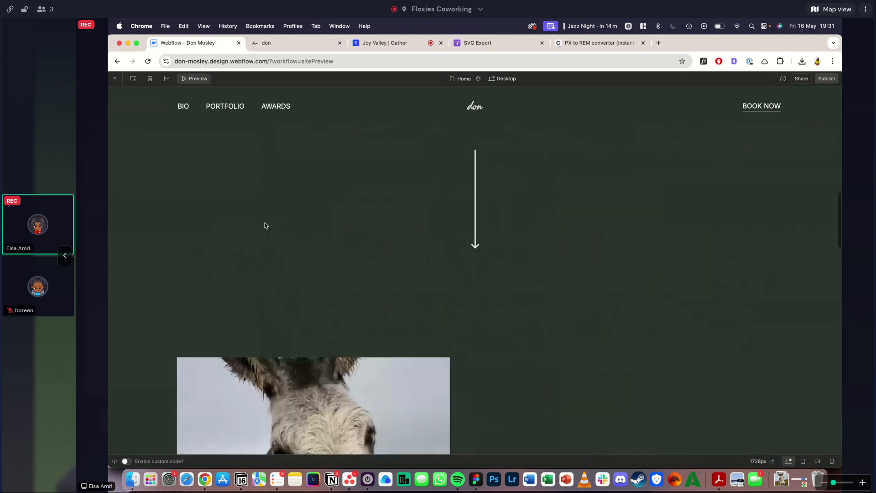
scroll(477, 314, "down", 8)
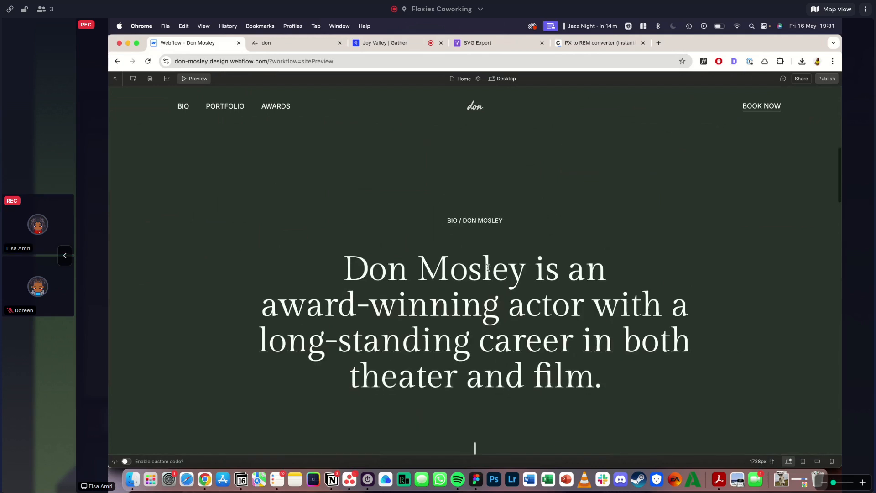
scroll(489, 270, "down", 10)
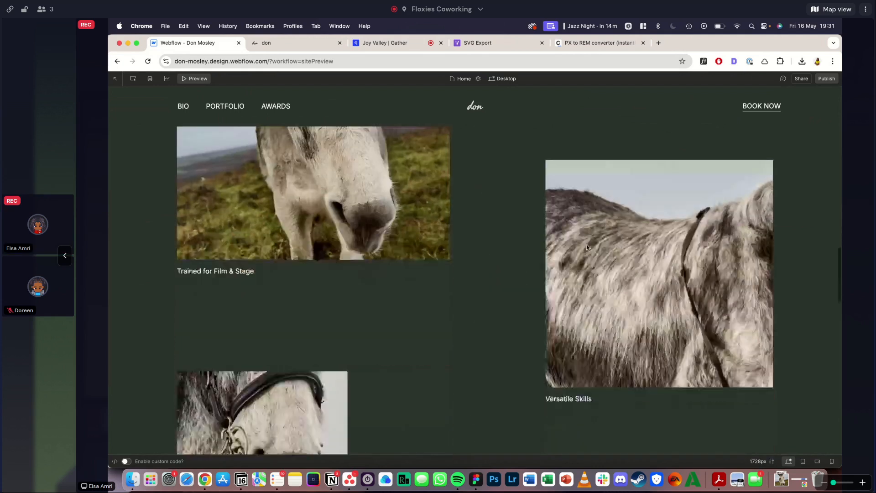
scroll(379, 387, "down", 10)
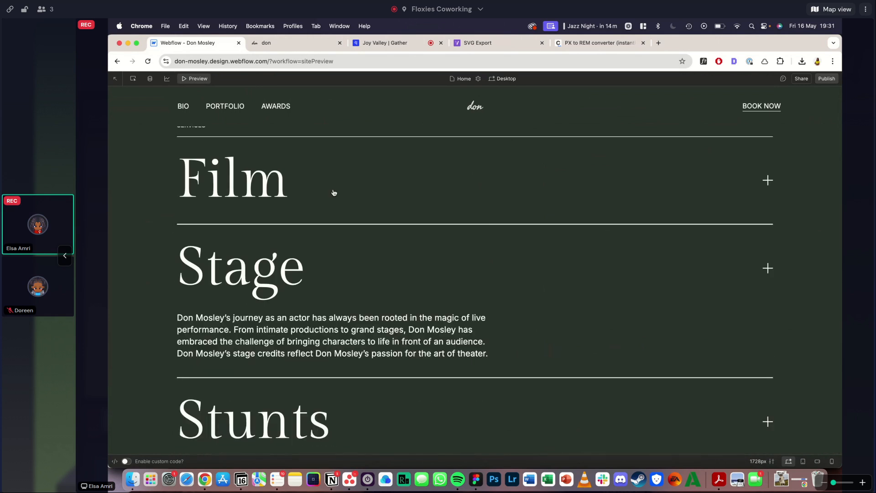
mouse_move(314, 323)
scroll(312, 360, "down", 2)
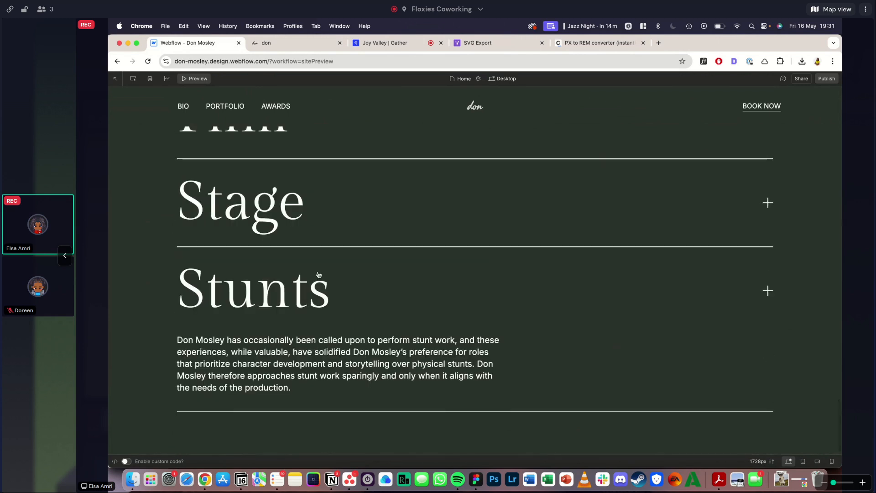
scroll(310, 196, "up", 4)
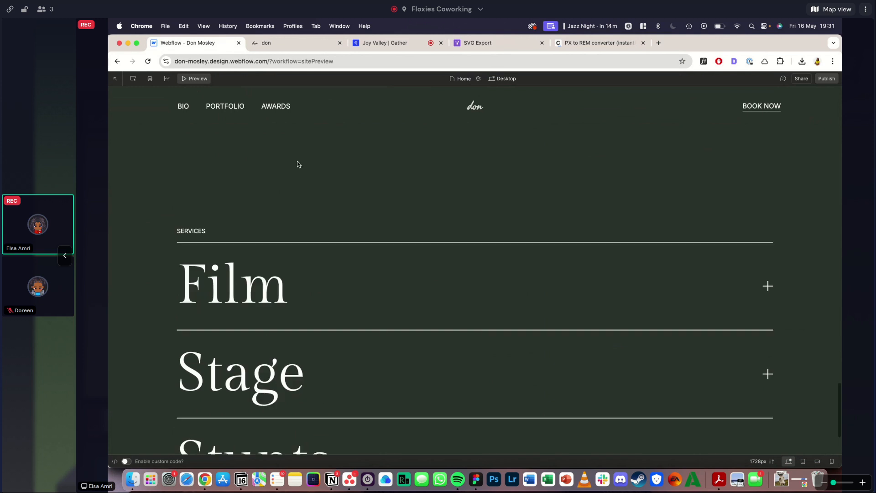
left_click(293, 44)
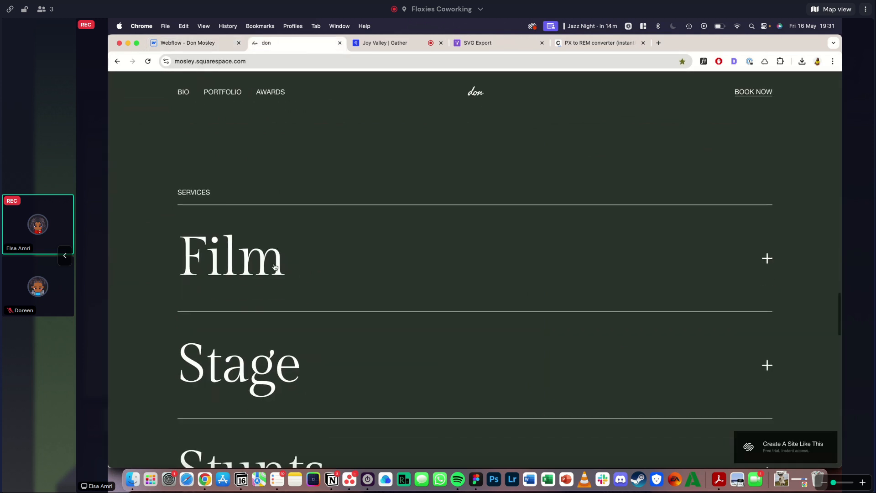
Step: Scroll the original Squarespace site down to its footer to finish the review
scroll(275, 267, "down", 5)
scroll(274, 267, "down", 3)
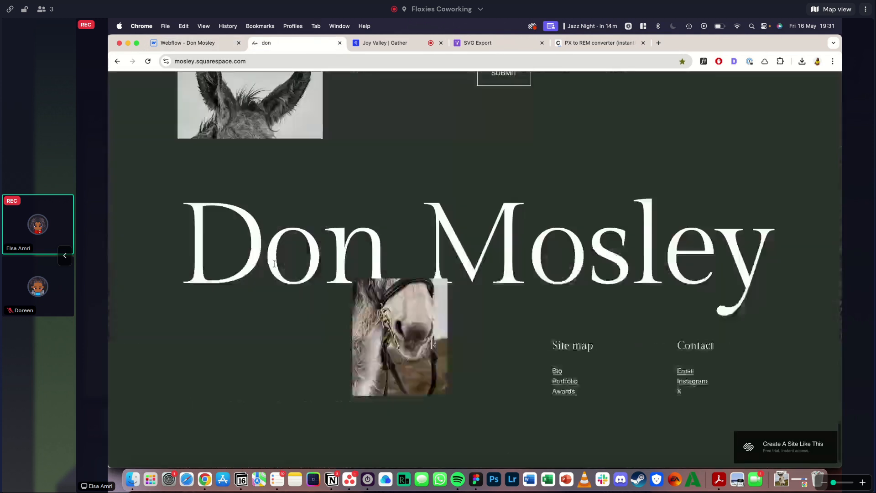
scroll(274, 268, "up", 10)
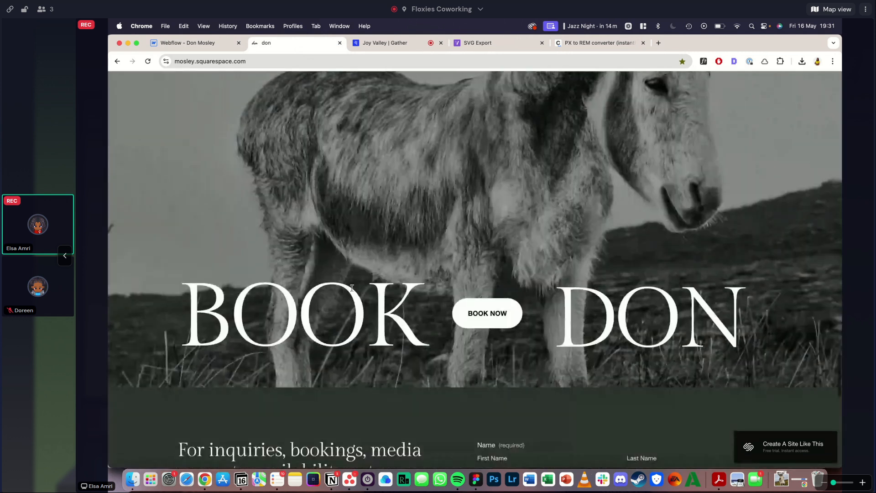
scroll(306, 295, "down", 7)
scroll(307, 293, "up", 1)
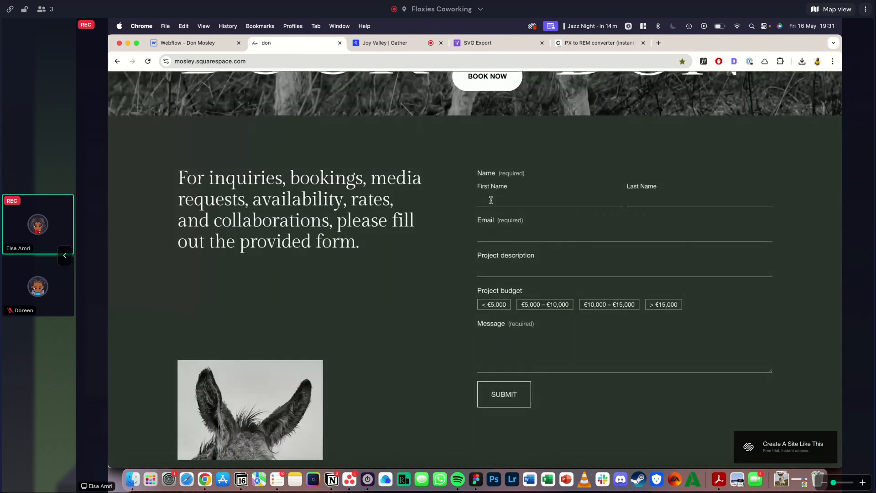
scroll(440, 250, "down", 9)
scroll(385, 243, "up", 15)
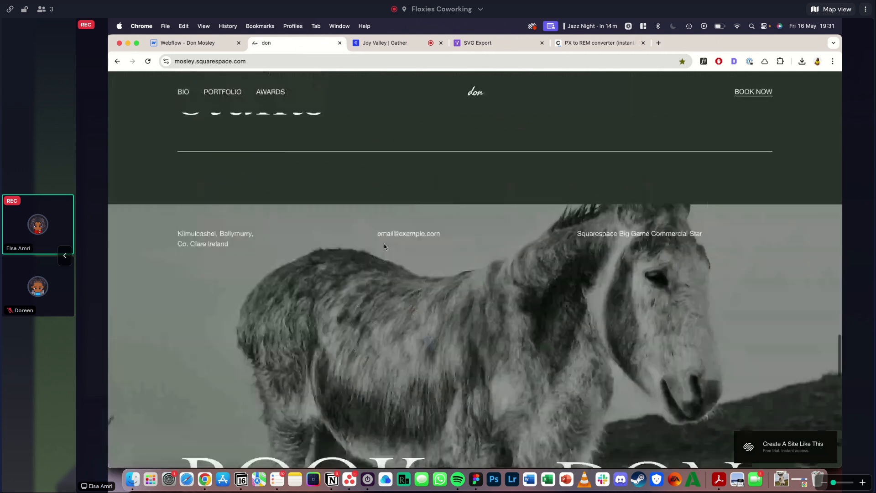
scroll(384, 247, "up", 5)
scroll(385, 247, "down", 15)
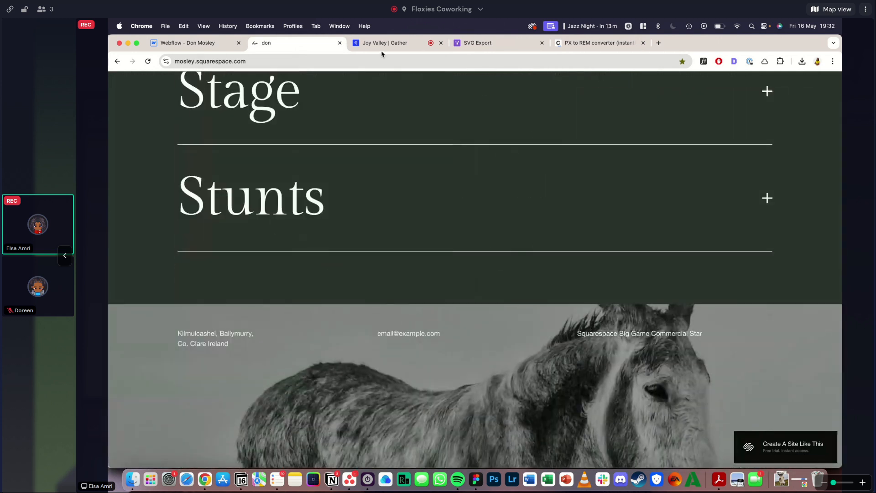
Step: Go to the Gather coworking tab and stop screen sharing
left_click(378, 45)
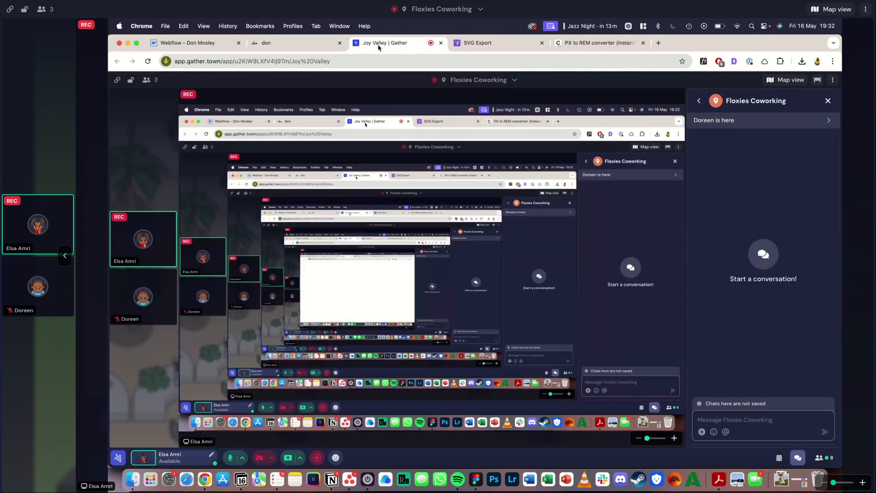
left_click(289, 44)
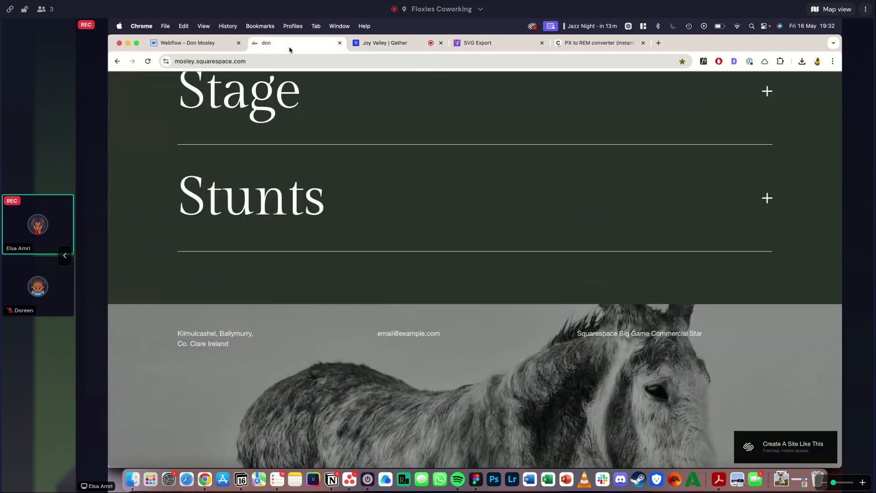
left_click(373, 44)
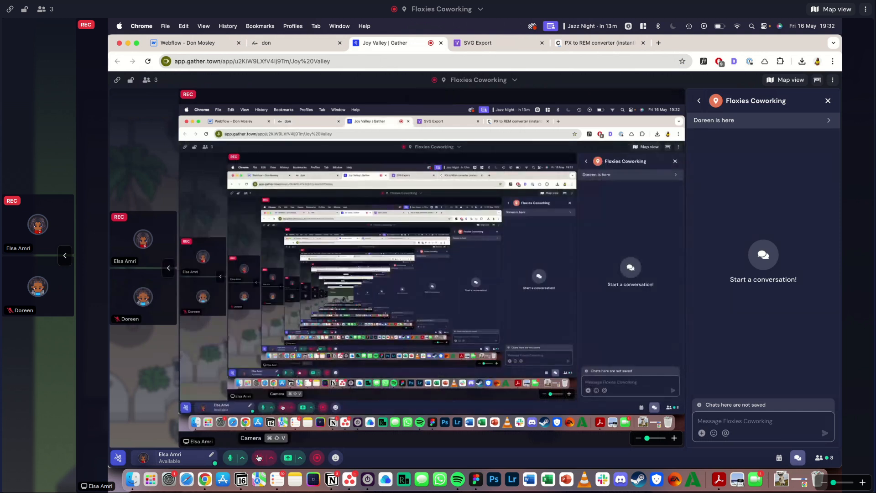
left_click(259, 460)
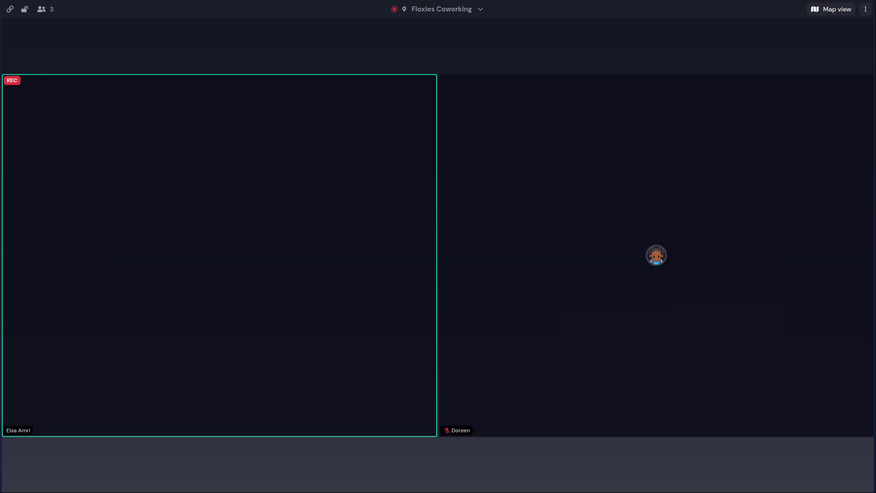